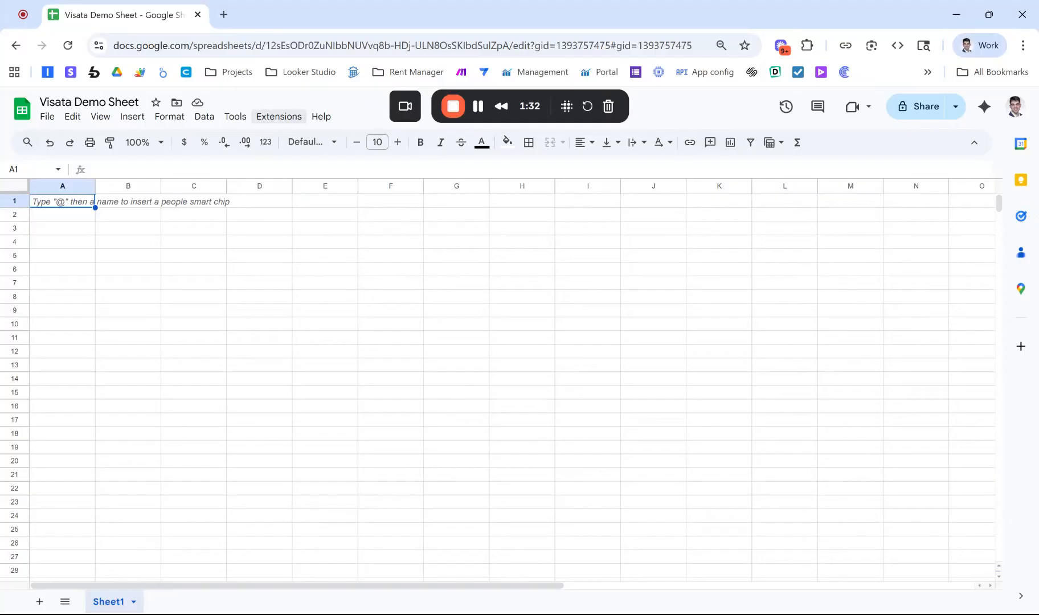
Step: Rename the Sheet1 tab as RRA
double_click(114, 603)
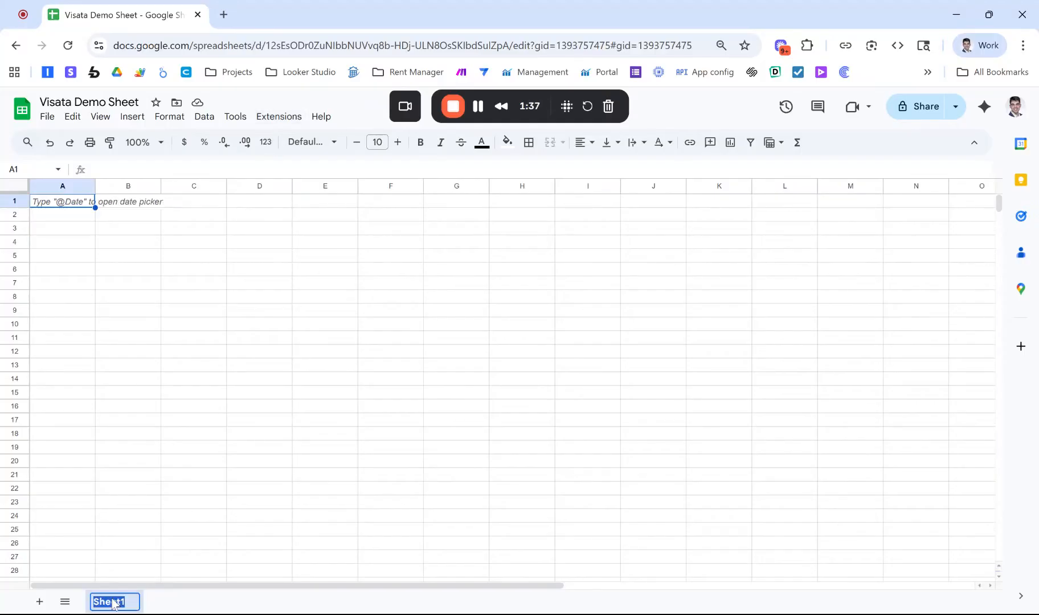
text(RR:A)
key(BackSpace)
key(BackSpace)
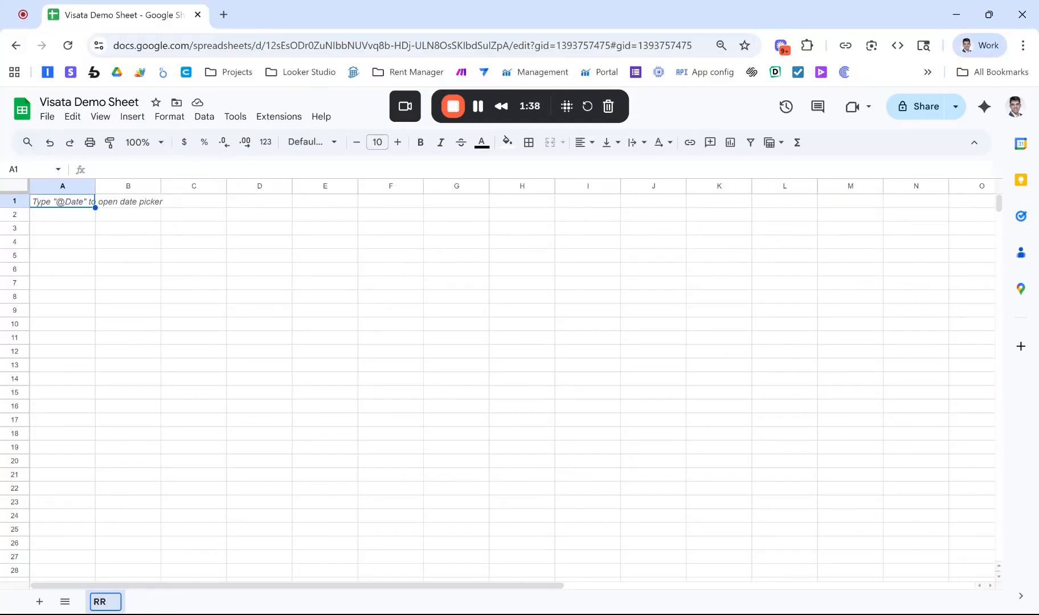
text(A)
key(Return)
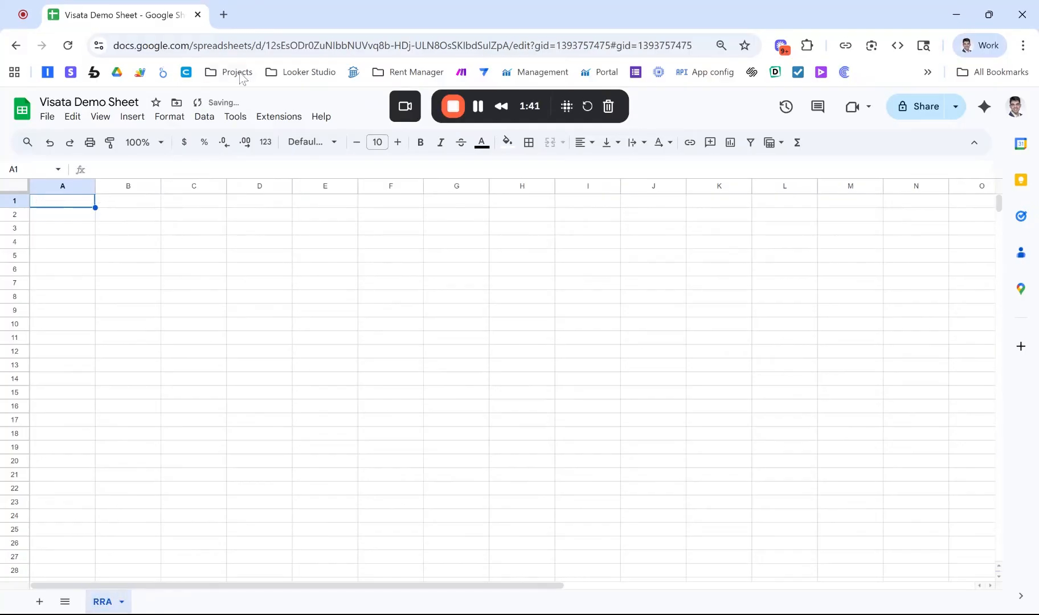
Step: Open the Visata for Rent Manager add-on and add a Rent Roll Analysis report that outputs to the RRA sheet
click(276, 115)
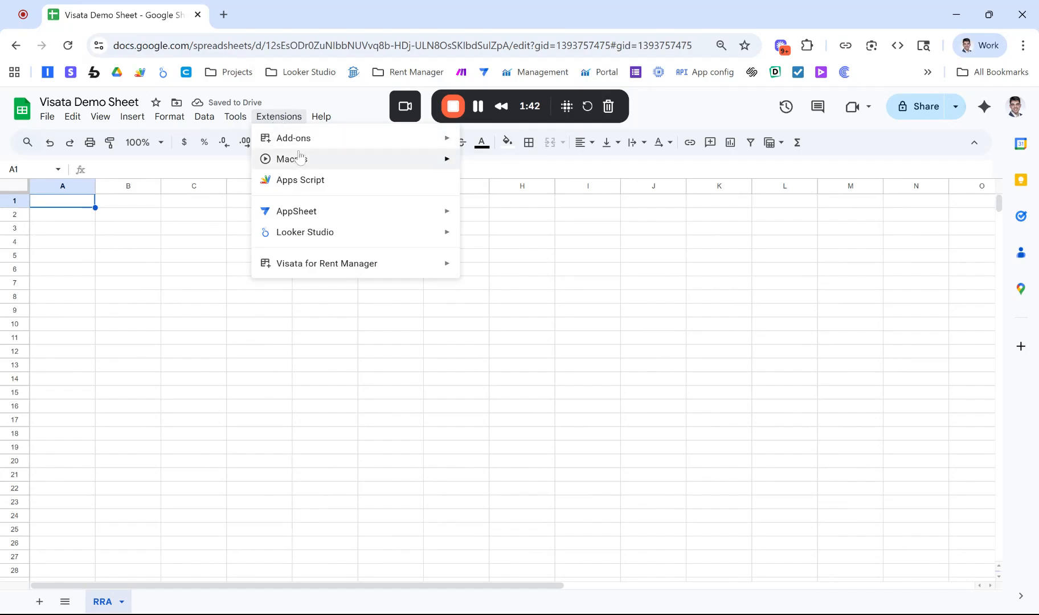
mouse_move(371, 260)
click(501, 268)
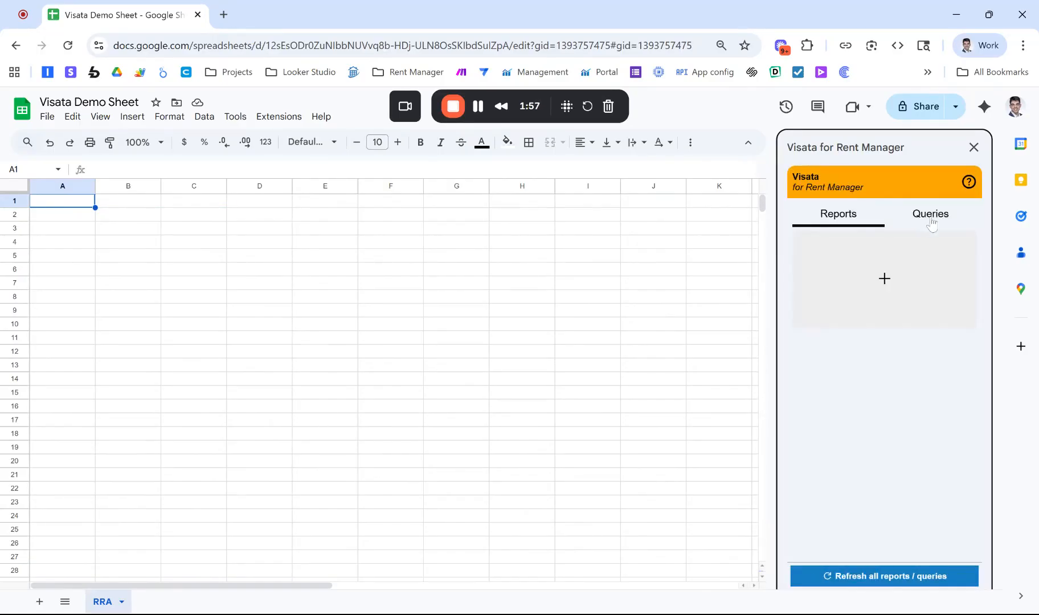
click(879, 278)
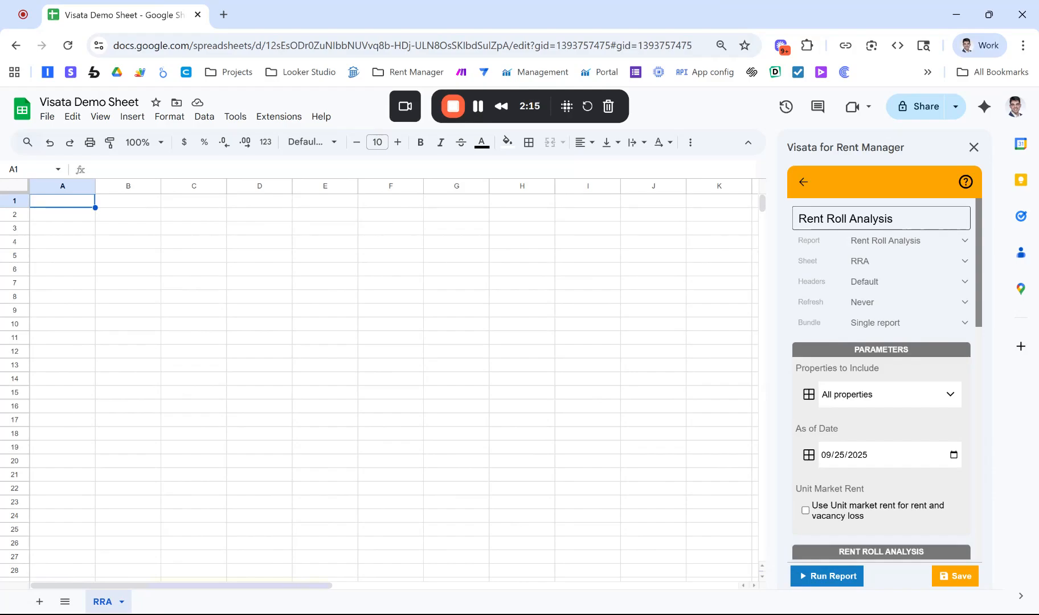
key(ctrl+a)
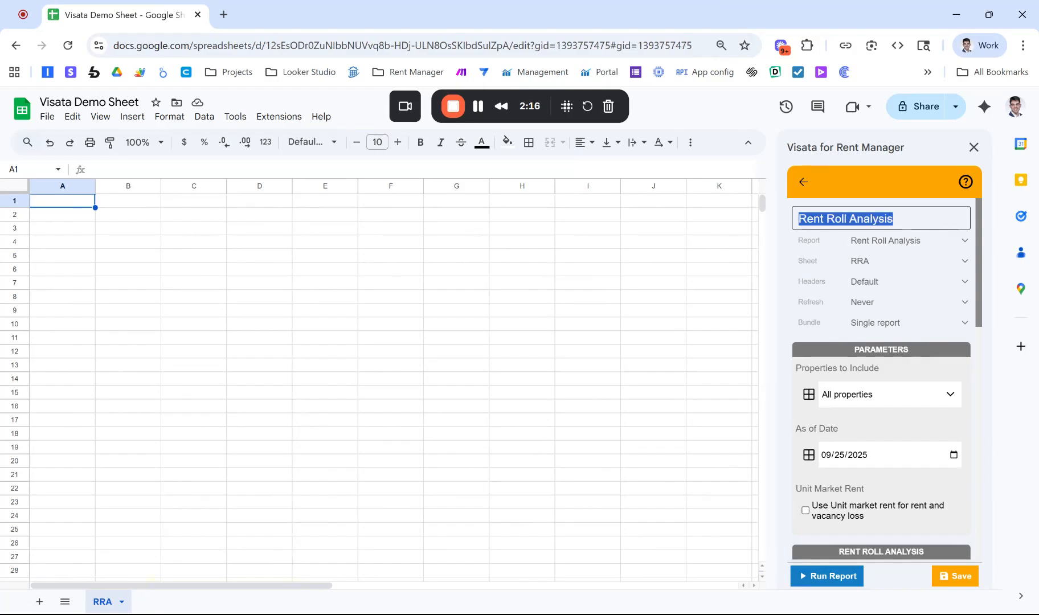
click(819, 251)
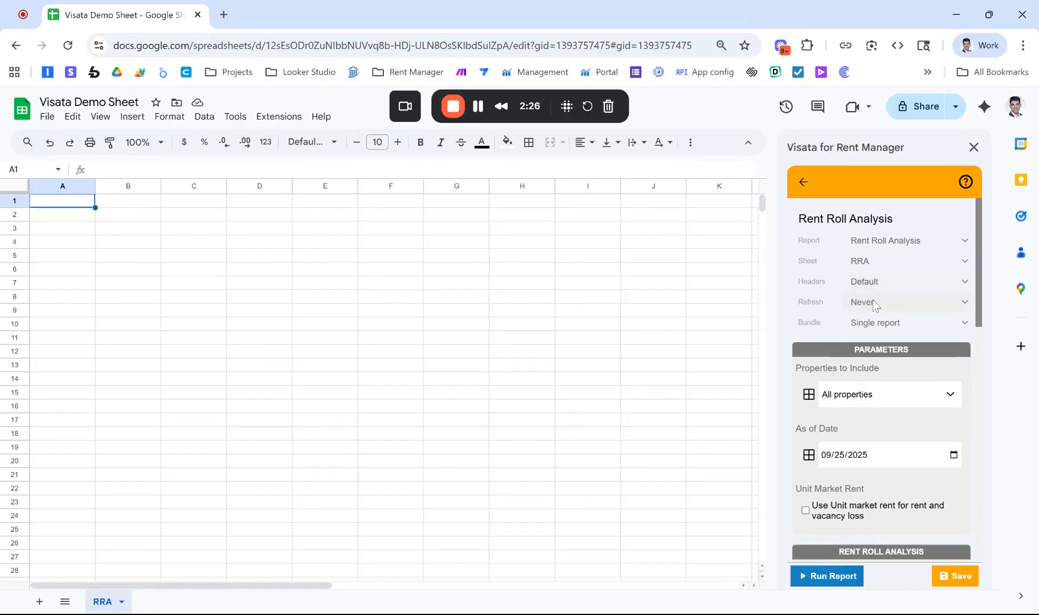
Step: Set the report's As of Date parameter to 09/01/2020
scroll(887, 326, down, 1)
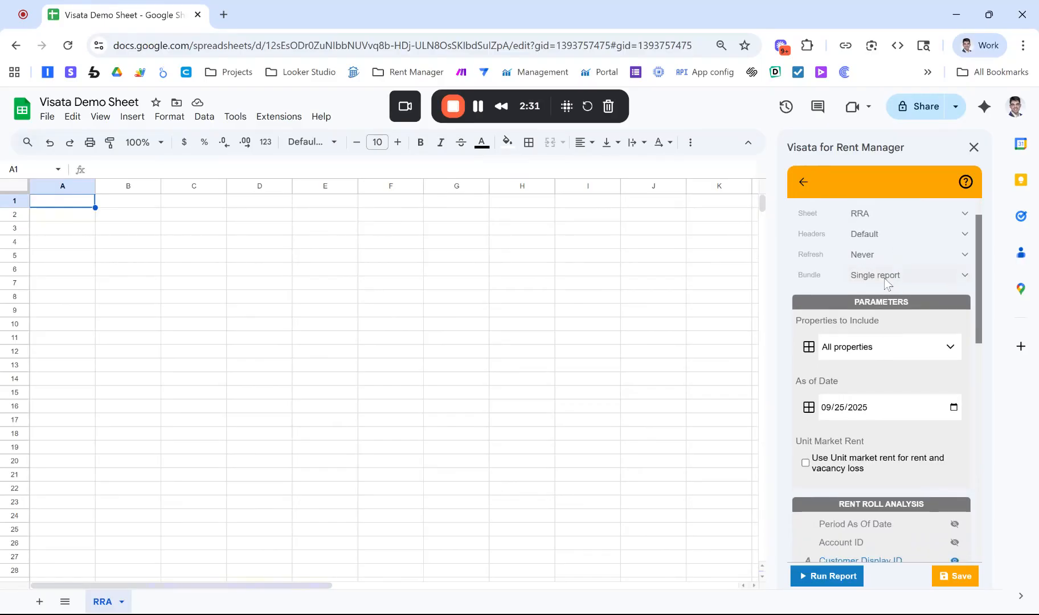
scroll(854, 328, down, 1)
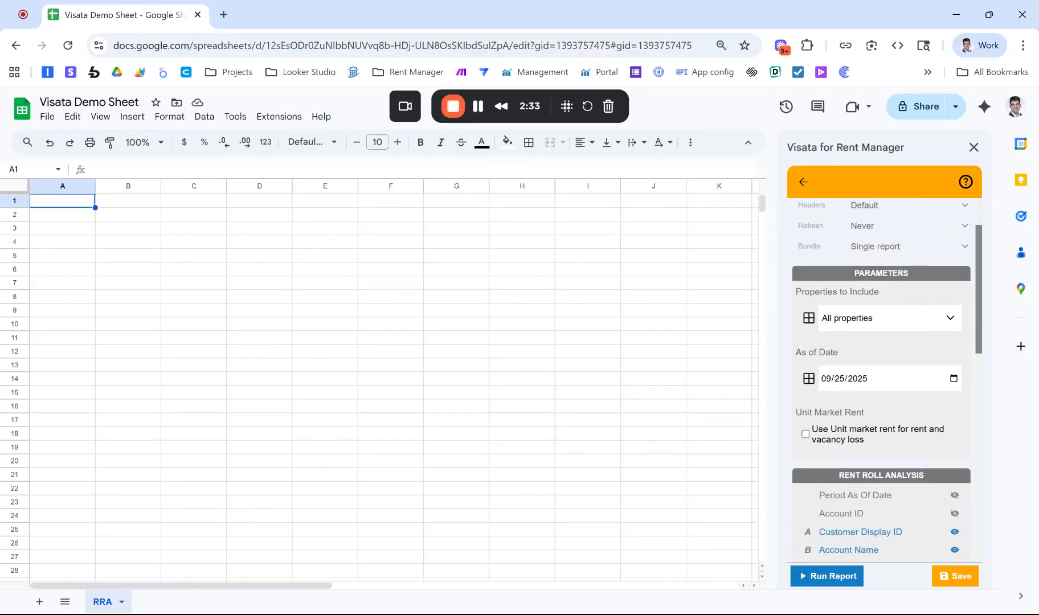
scroll(877, 331, down, 1)
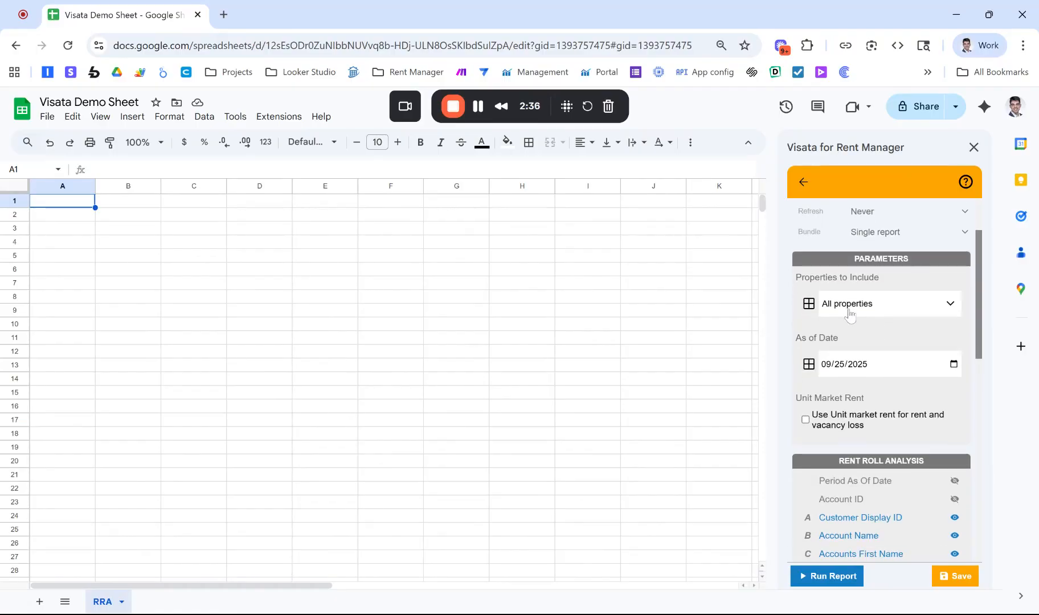
click(853, 369)
click(839, 364)
text(01)
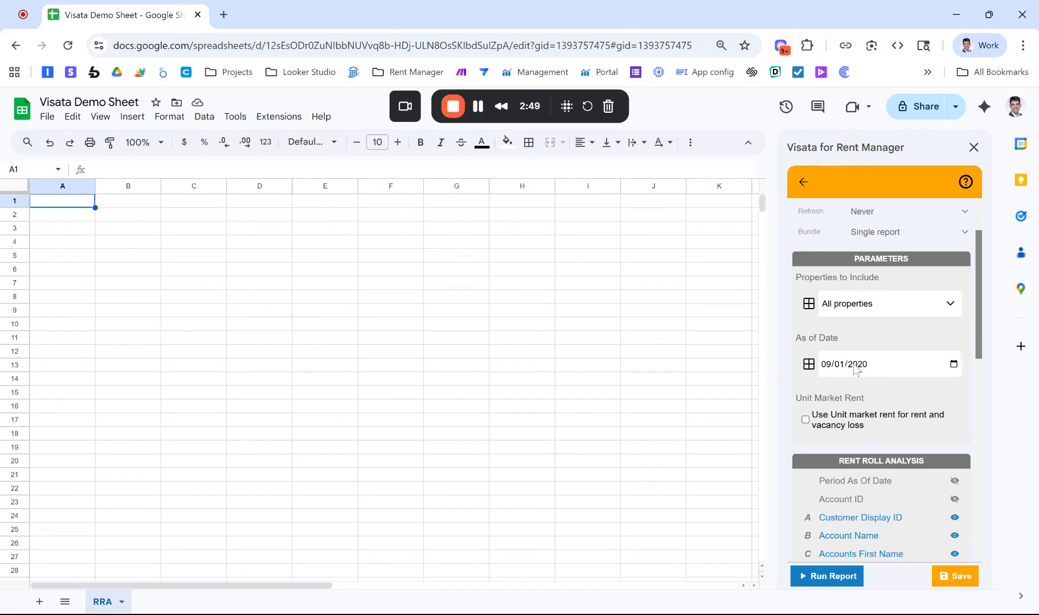
Step: Review the report's full list of output columns and which ones are set to be shown or hidden
scroll(877, 399, down, 1)
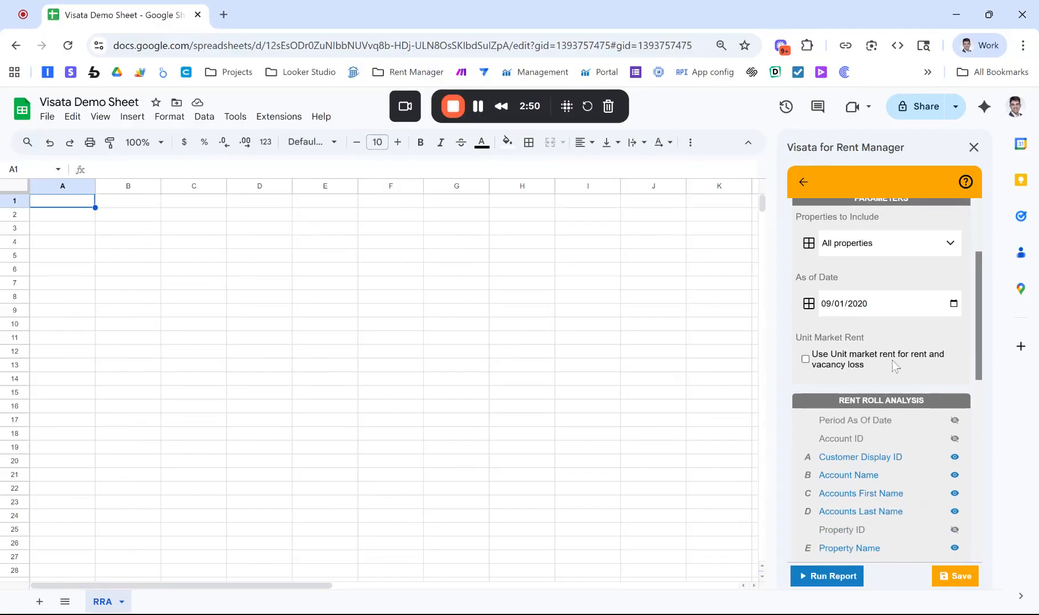
scroll(894, 363, down, 2)
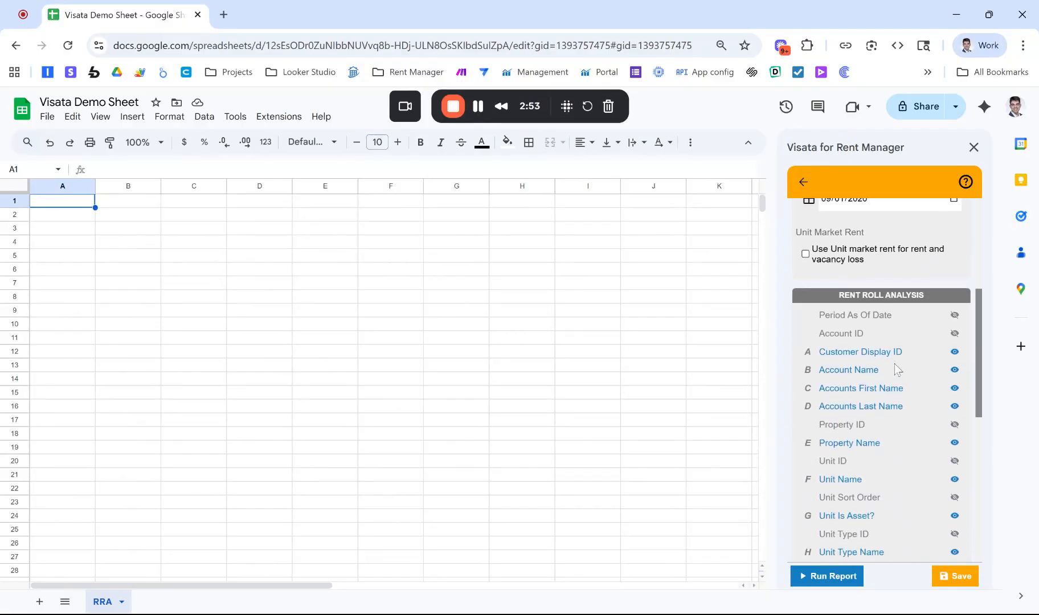
scroll(881, 434, down, 2)
scroll(881, 382, down, 4)
scroll(881, 382, up, 4)
scroll(881, 382, up, 2)
scroll(881, 382, down, 8)
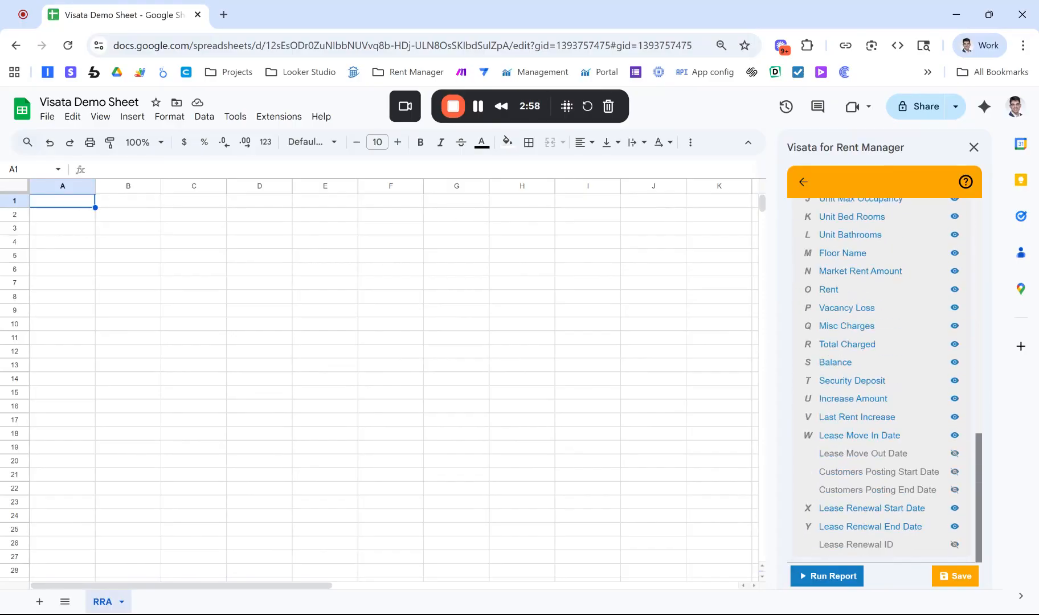
scroll(881, 381, up, 3)
scroll(881, 380, up, 3)
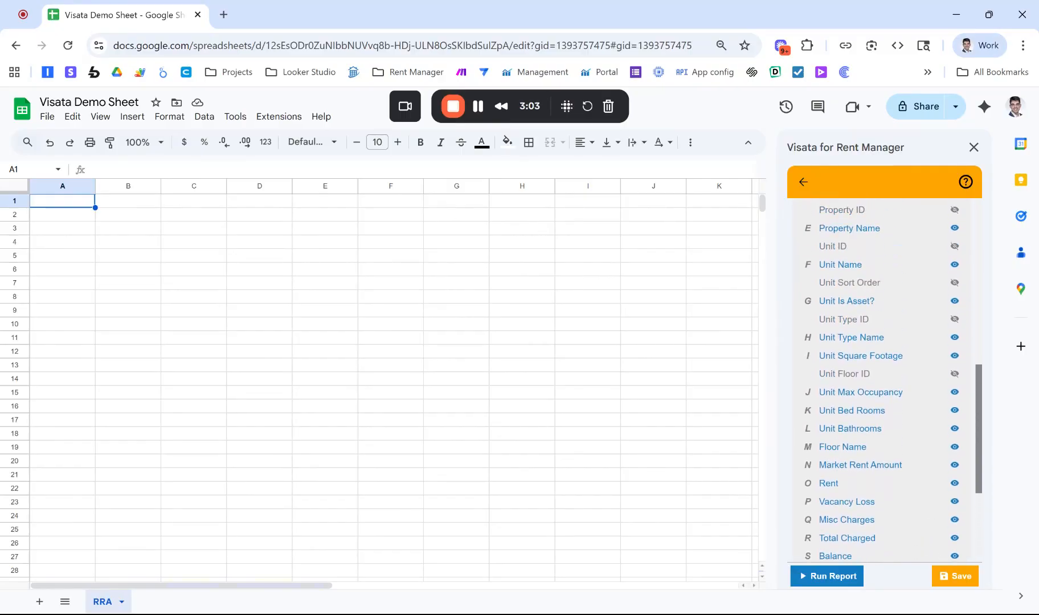
scroll(881, 381, down, 3)
scroll(882, 380, down, 3)
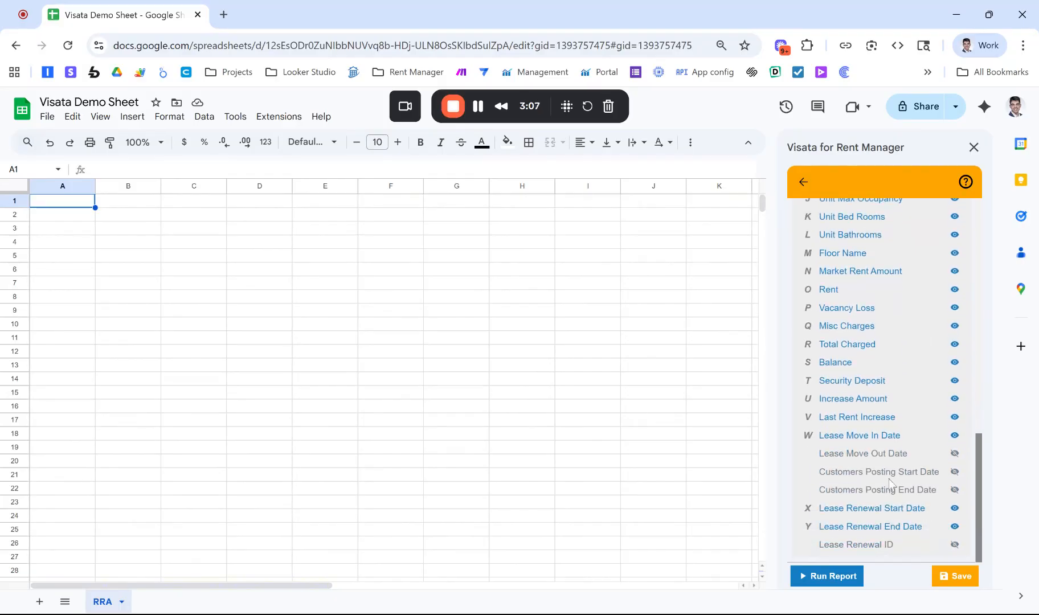
Step: Hide the Lease Move In Date, Lease Renewal Start Date and Lease Renewal End Date columns from the report
click(955, 508)
click(955, 527)
scroll(915, 361, up, 2)
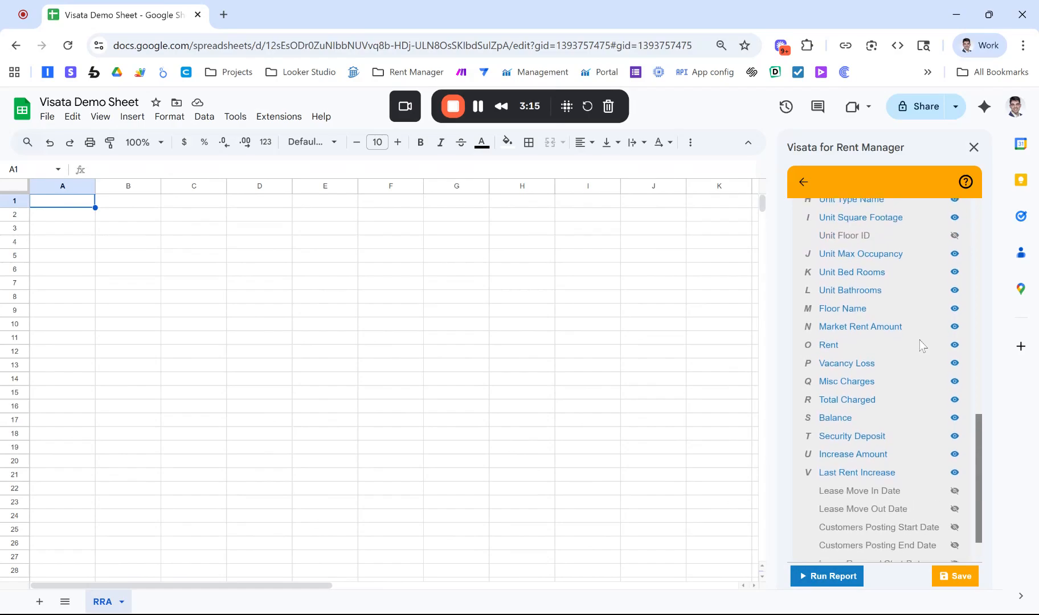
Step: Hide the Unit Is Asset?, Accounts First Name and Accounts Last Name columns from the report
scroll(921, 345, up, 3)
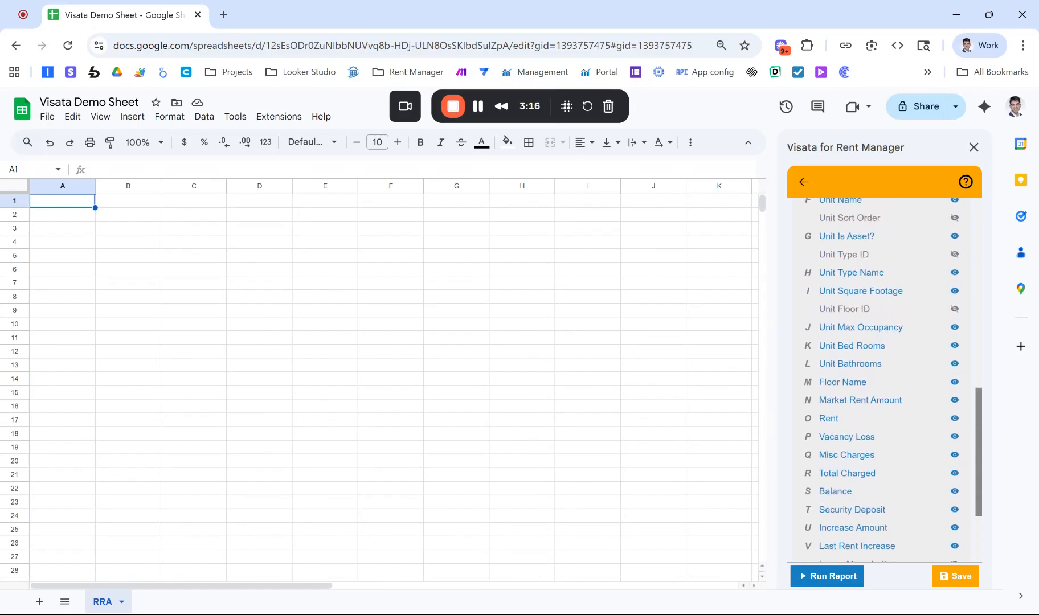
scroll(949, 364, up, 1)
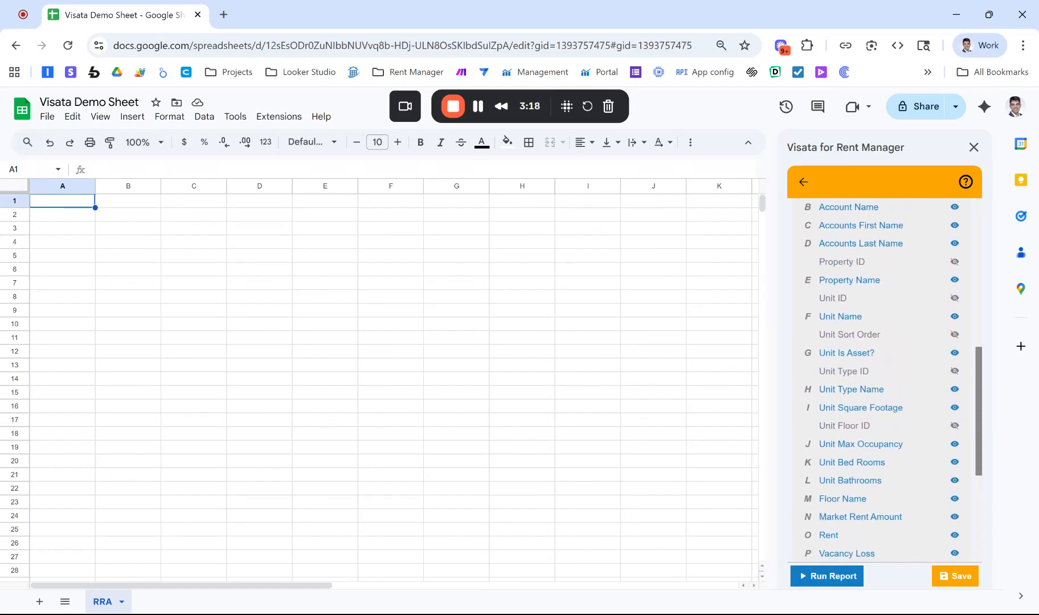
click(955, 363)
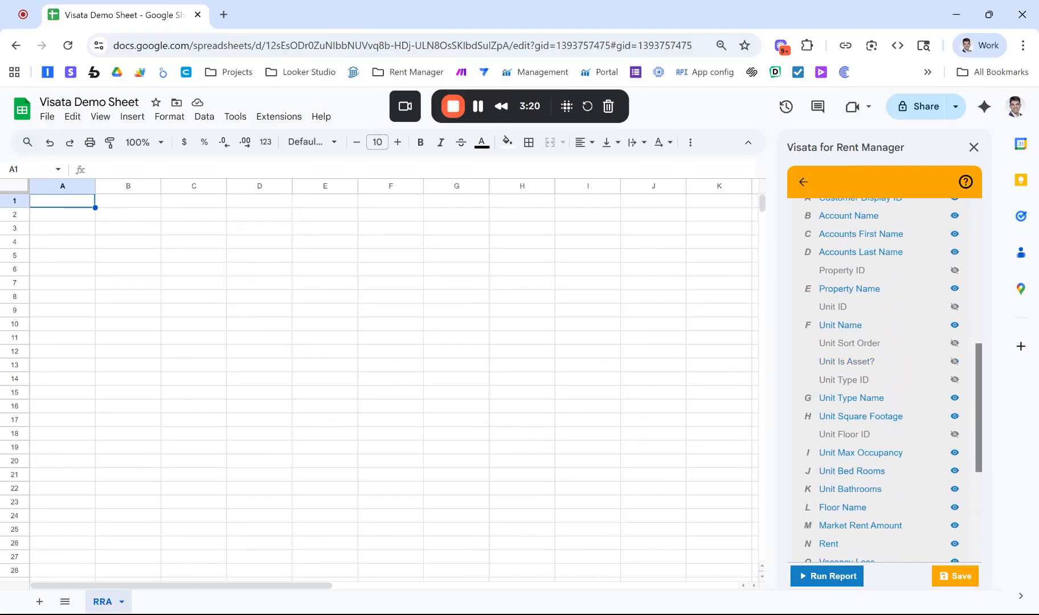
scroll(923, 305, up, 3)
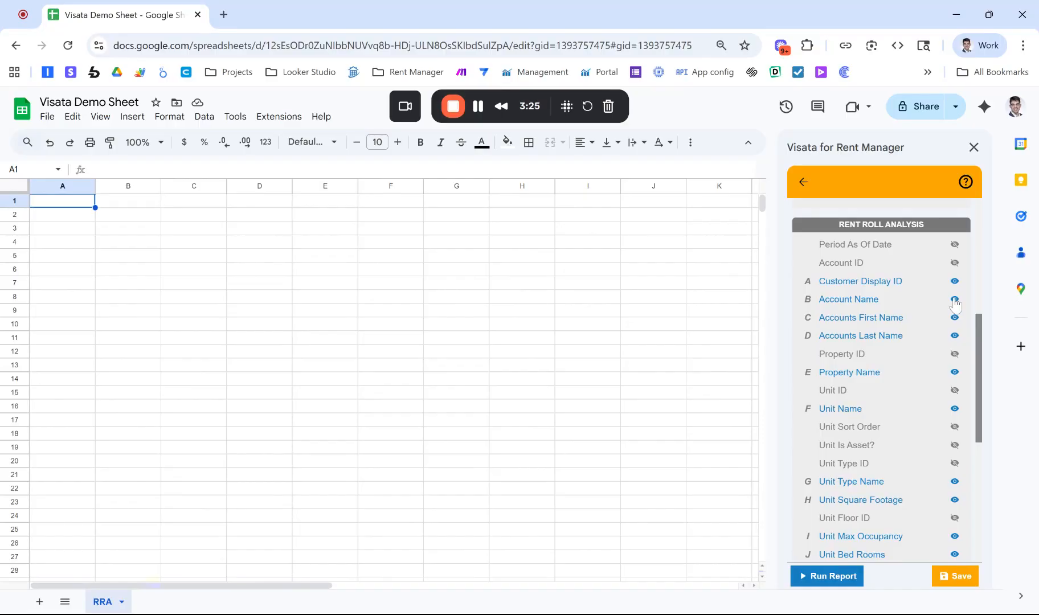
click(955, 317)
click(955, 335)
Step: Save the Rent Roll Analysis settings, run the report into the RRA sheet and look across its columns
click(942, 577)
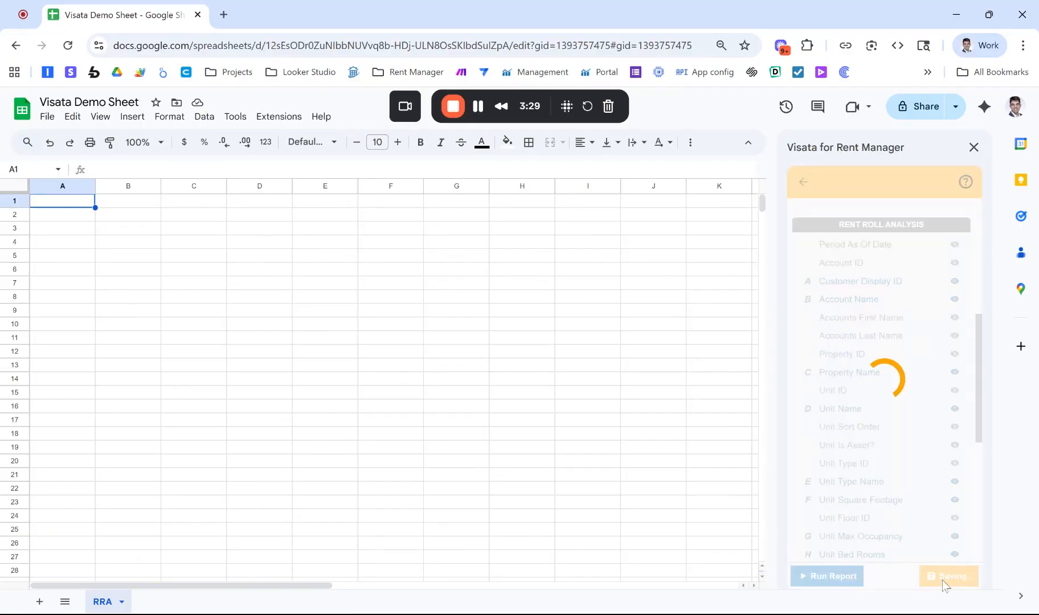
click(823, 577)
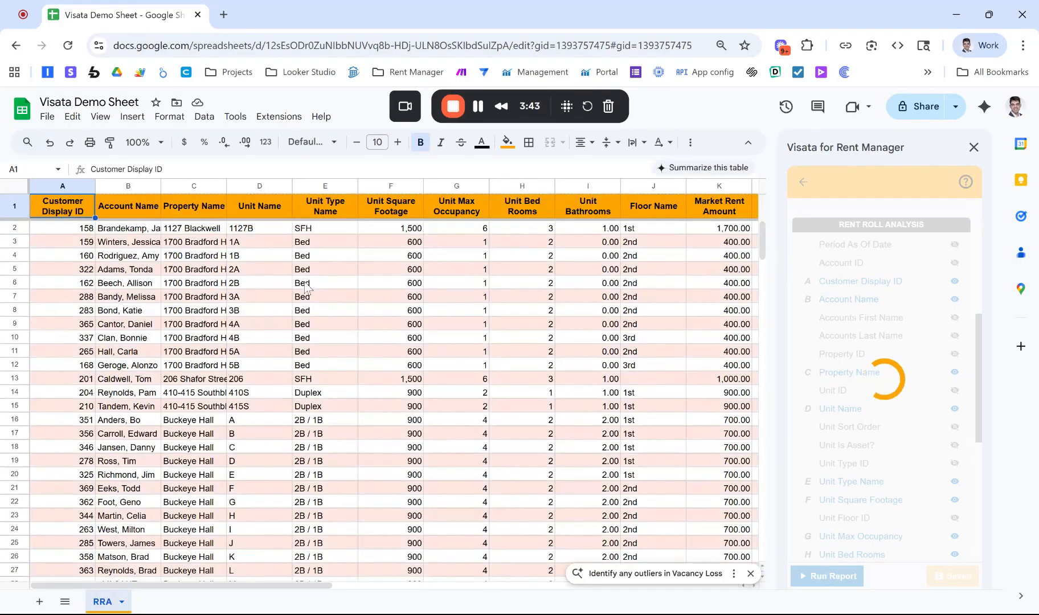
scroll(534, 325, right, 8)
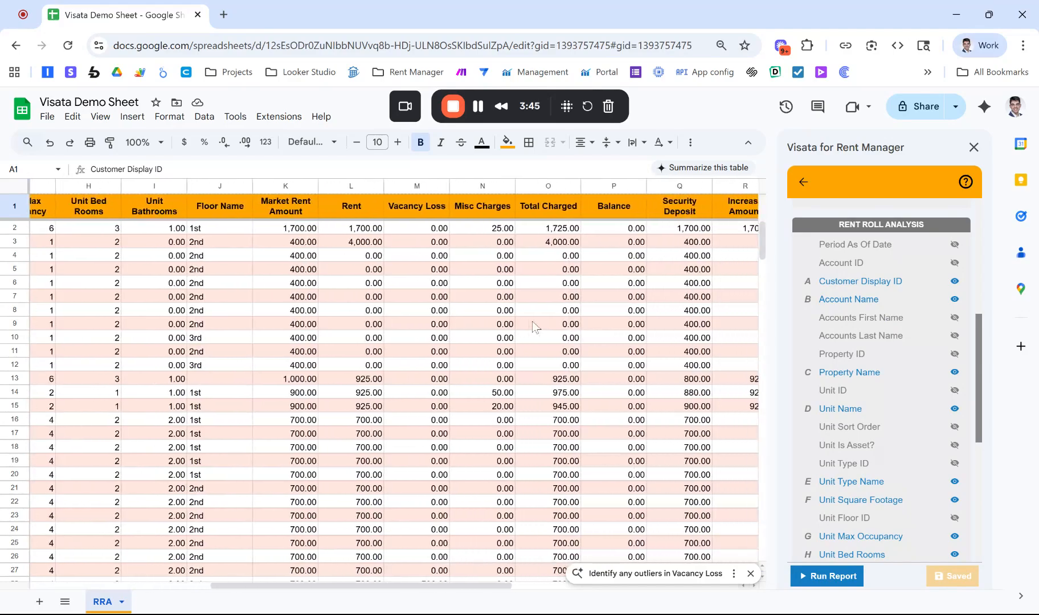
scroll(534, 326, left, 8)
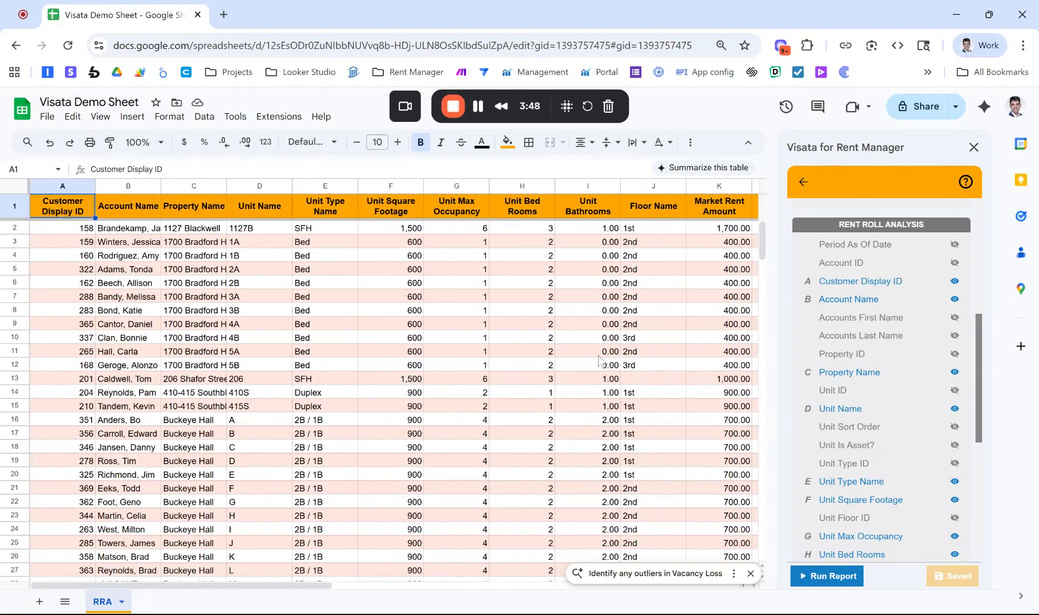
scroll(504, 337, right, 10)
scroll(474, 327, left, 9)
scroll(474, 327, left, 2)
Step: Set the report's Headers option to Show table names, rerun the report and check the header rows
scroll(866, 288, up, 6)
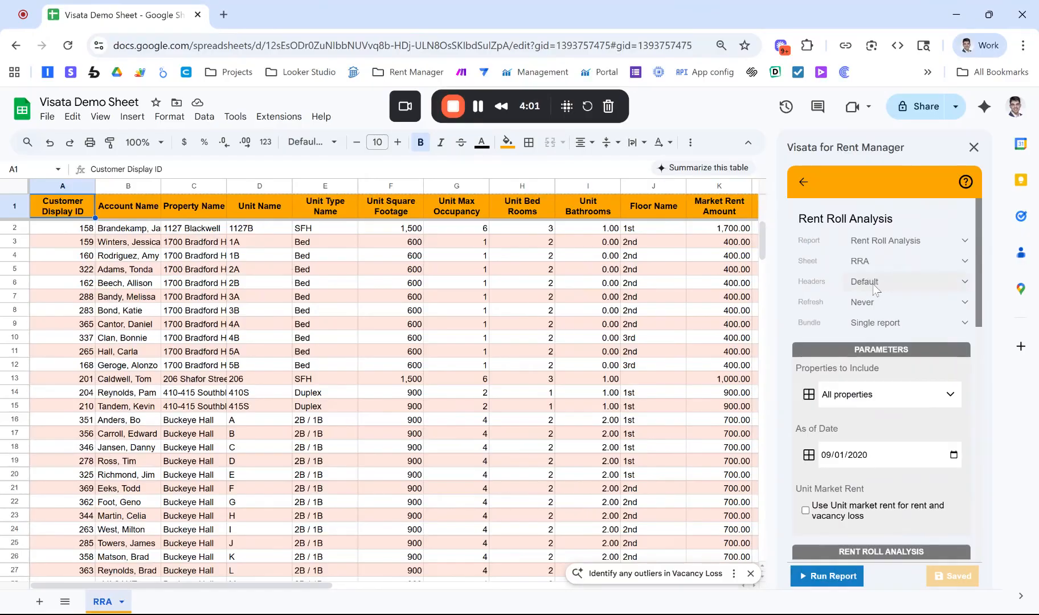
click(878, 288)
click(885, 324)
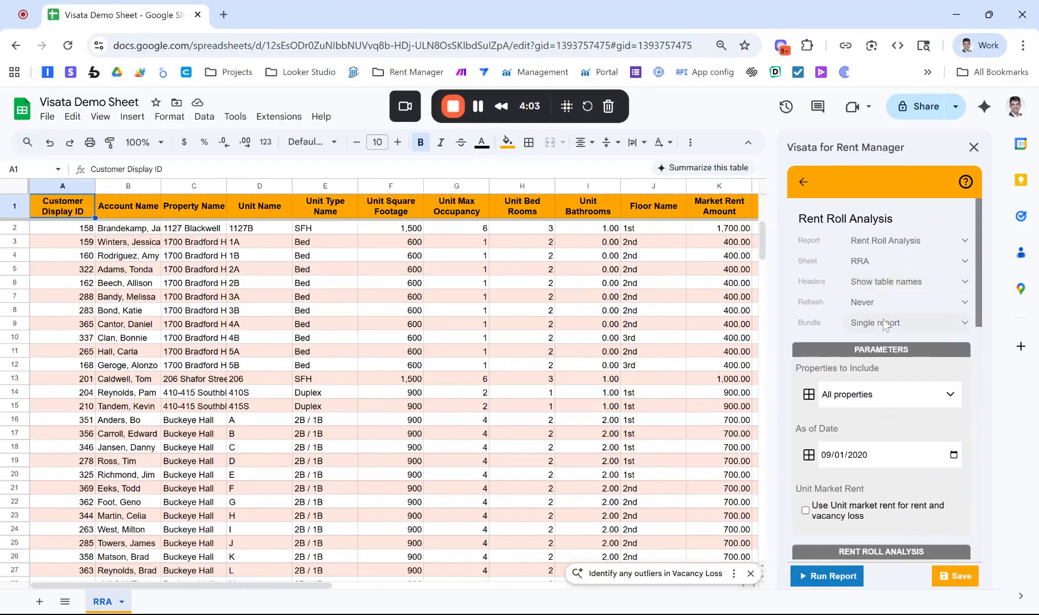
click(831, 577)
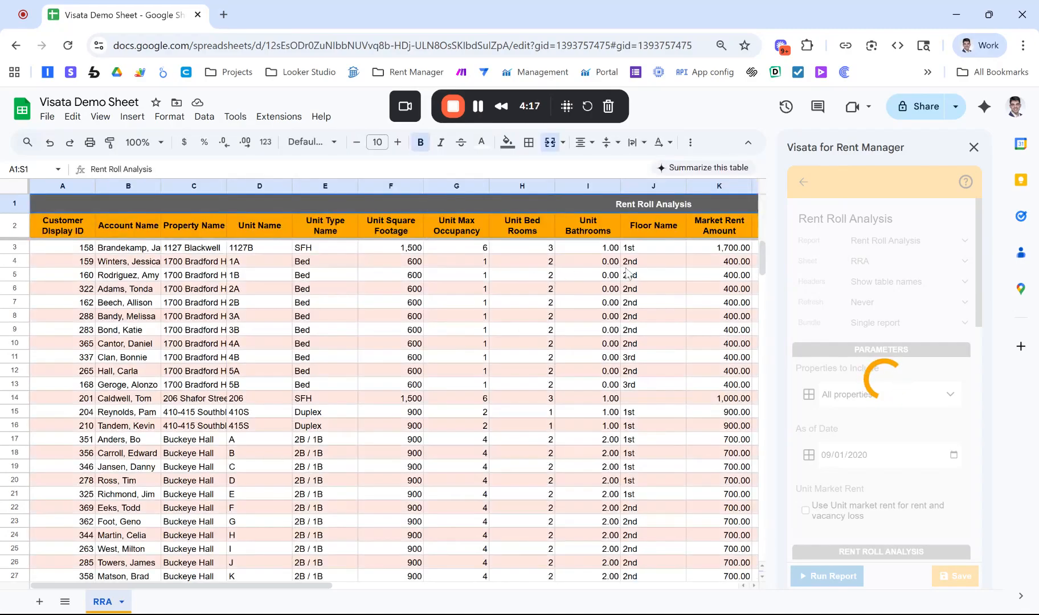
scroll(627, 272, right, 5)
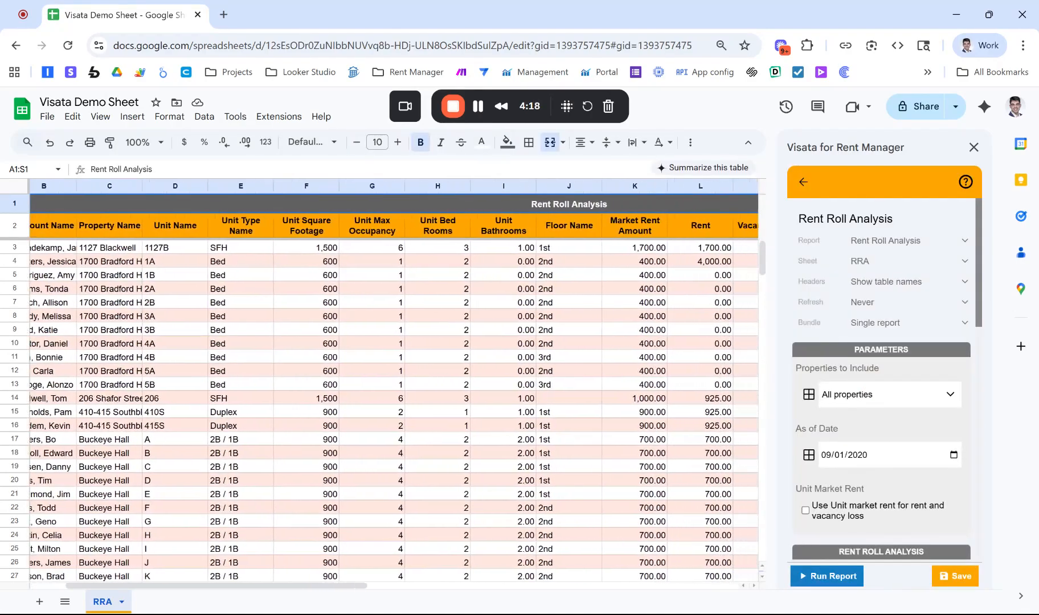
scroll(393, 381, right, 5)
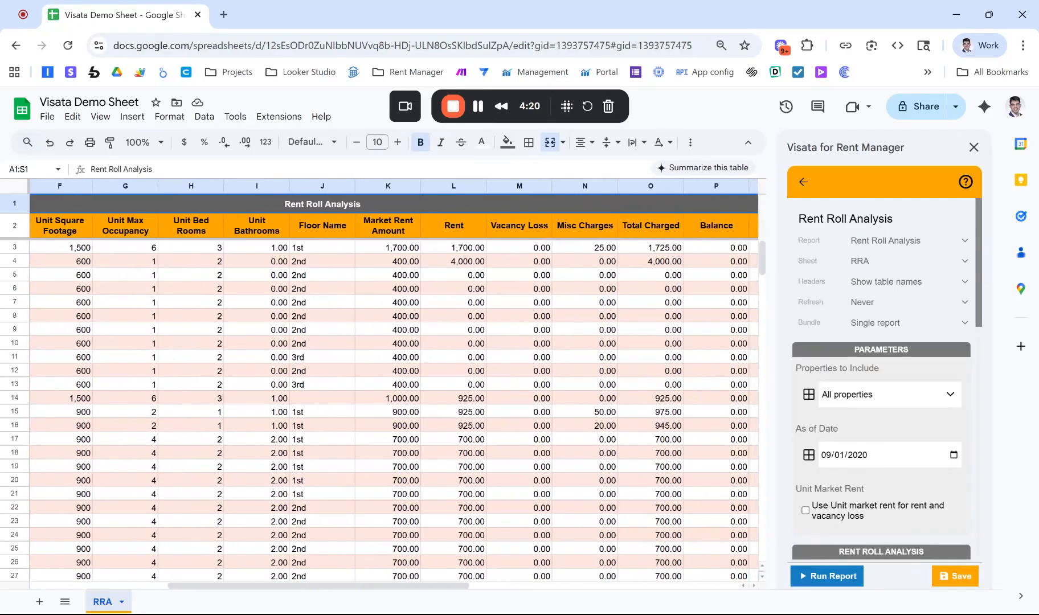
scroll(394, 381, left, 5)
scroll(410, 232, left, 3)
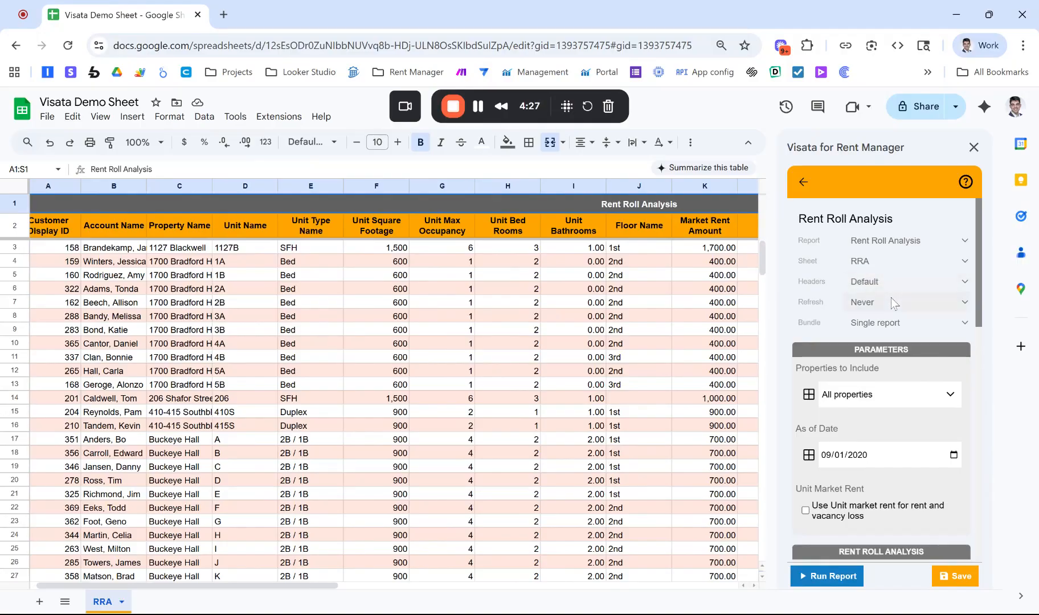
Step: Return the report's Headers option to Default, save the settings and rerun the report
click(944, 579)
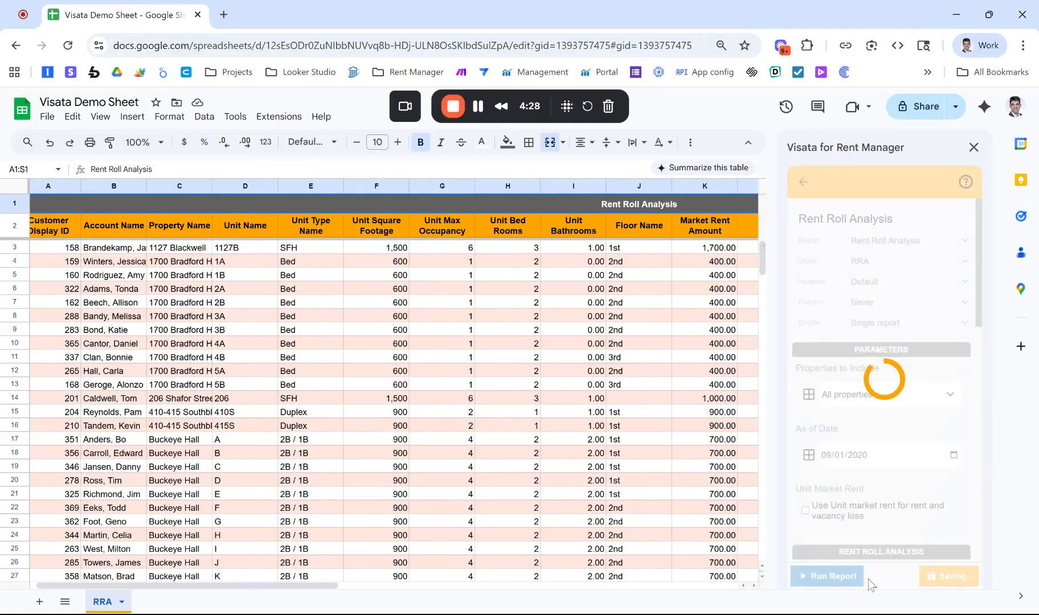
click(835, 578)
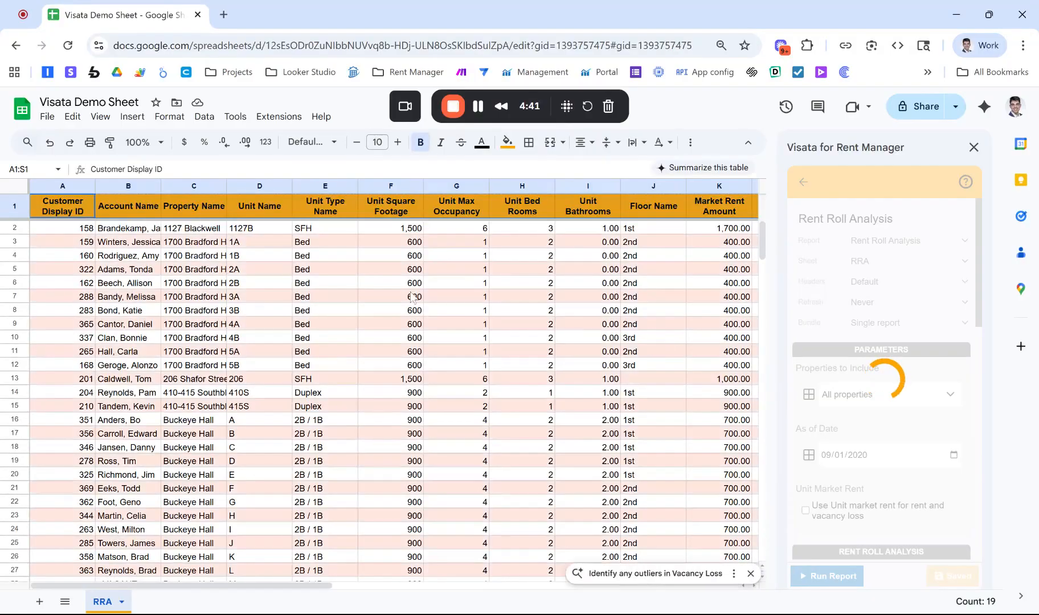
scroll(383, 288, right, 6)
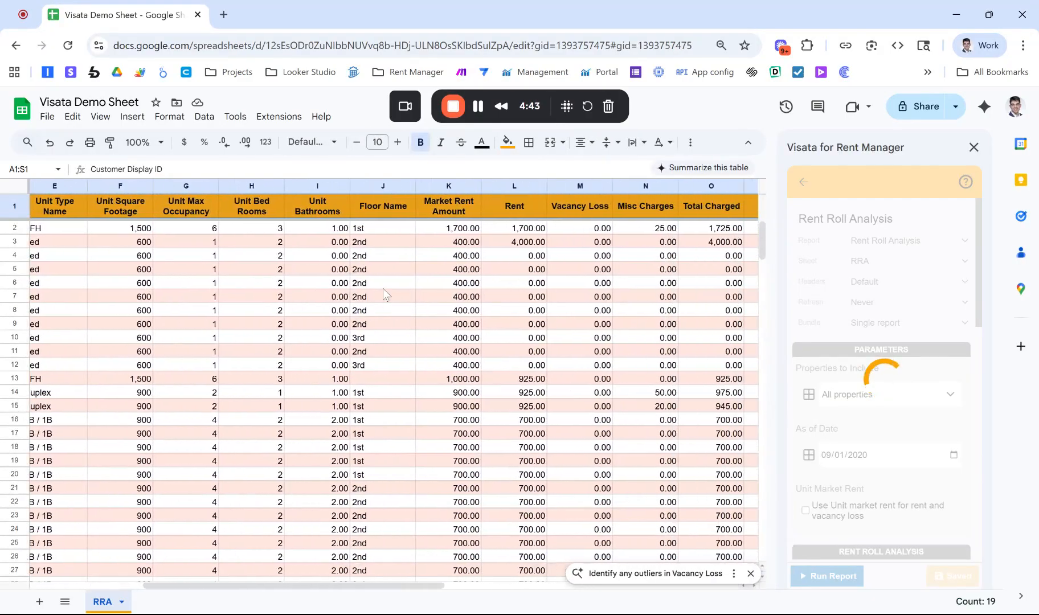
Step: Examine the rerun Rent Roll Analysis across all its columns in the RRA sheet and compare it with the report's column list
scroll(383, 288, right, 1)
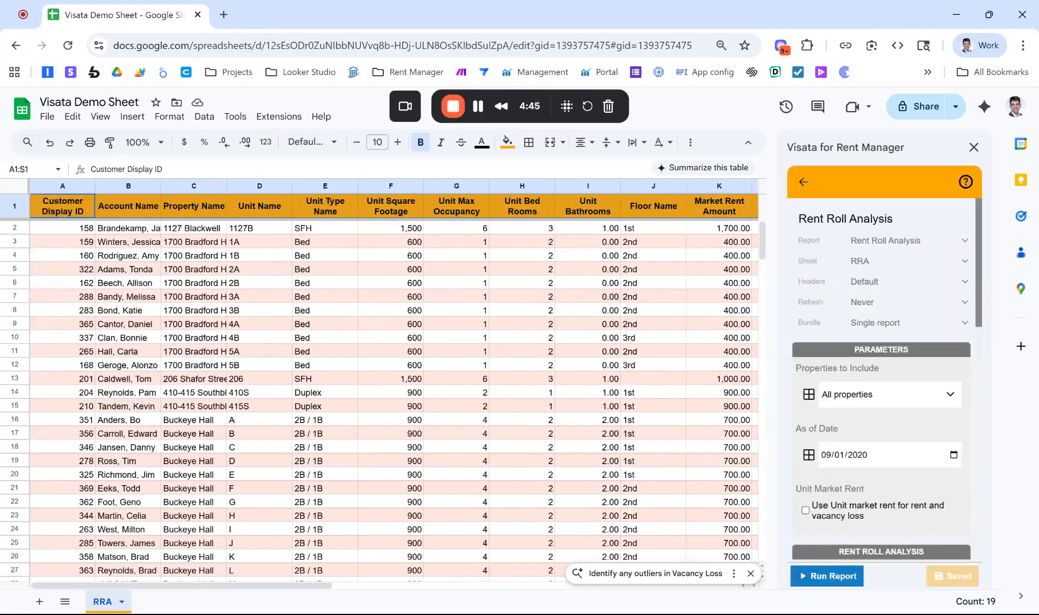
click(137, 245)
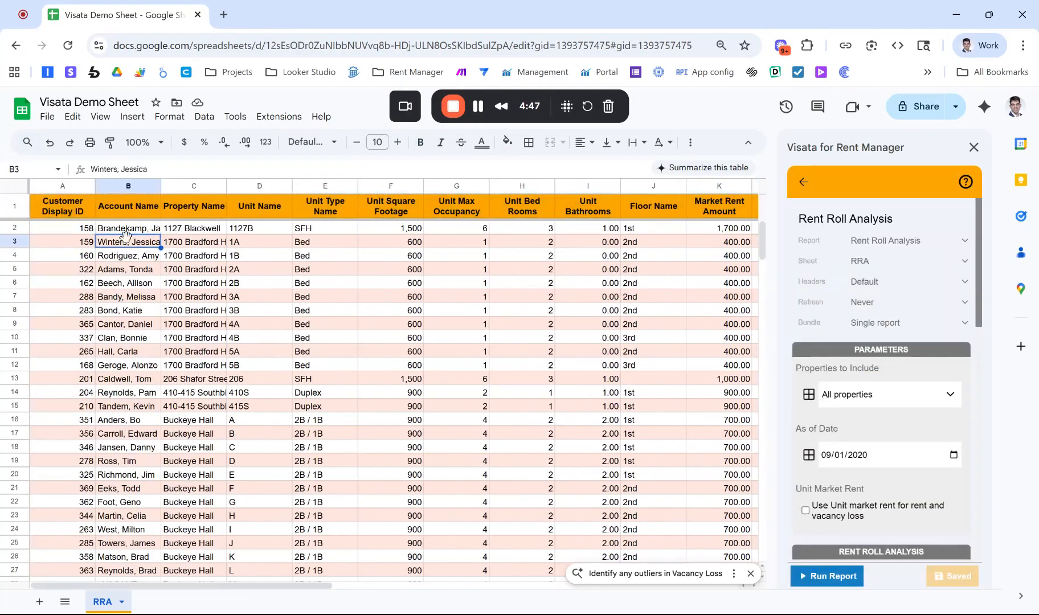
click(118, 312)
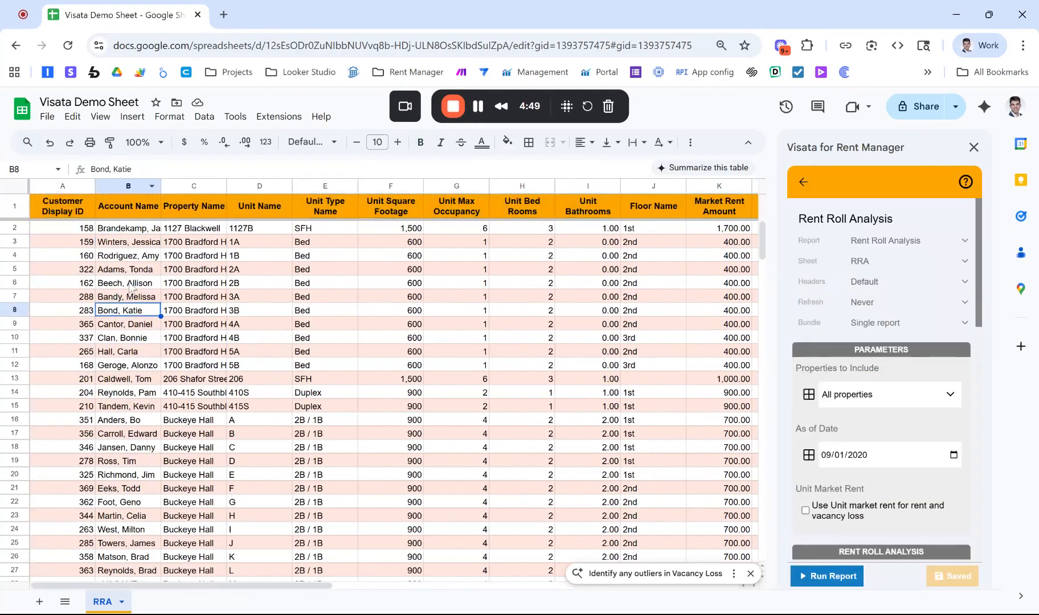
scroll(140, 261, right, 7)
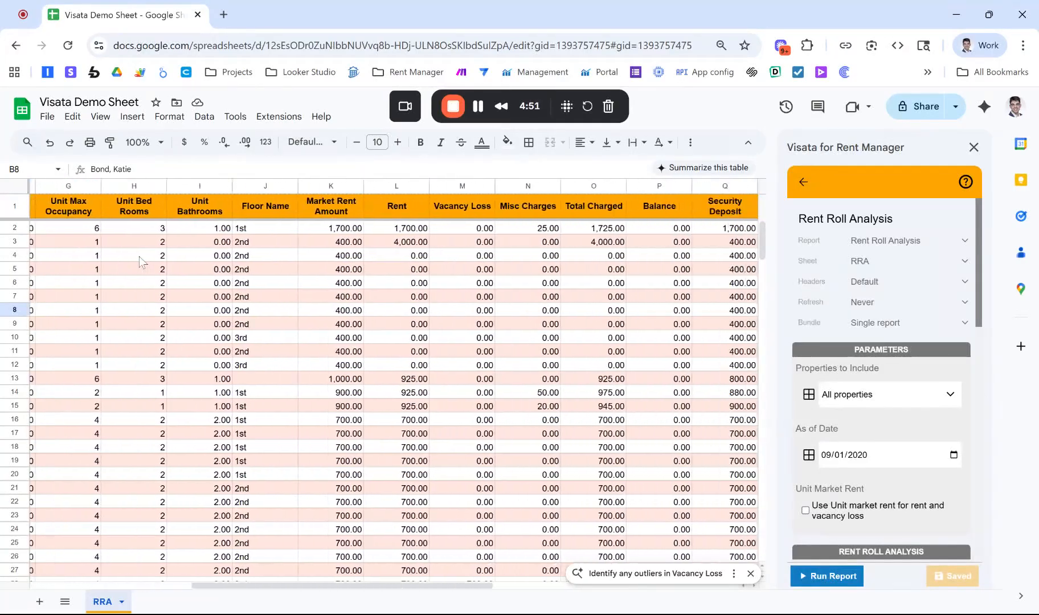
scroll(139, 256, right, 4)
scroll(139, 257, left, 10)
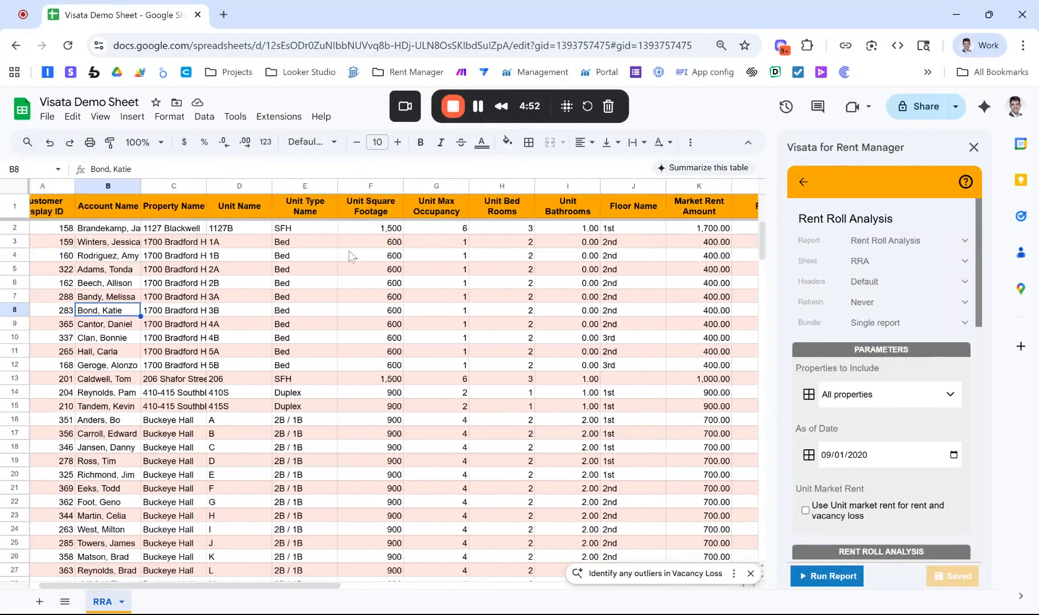
click(127, 259)
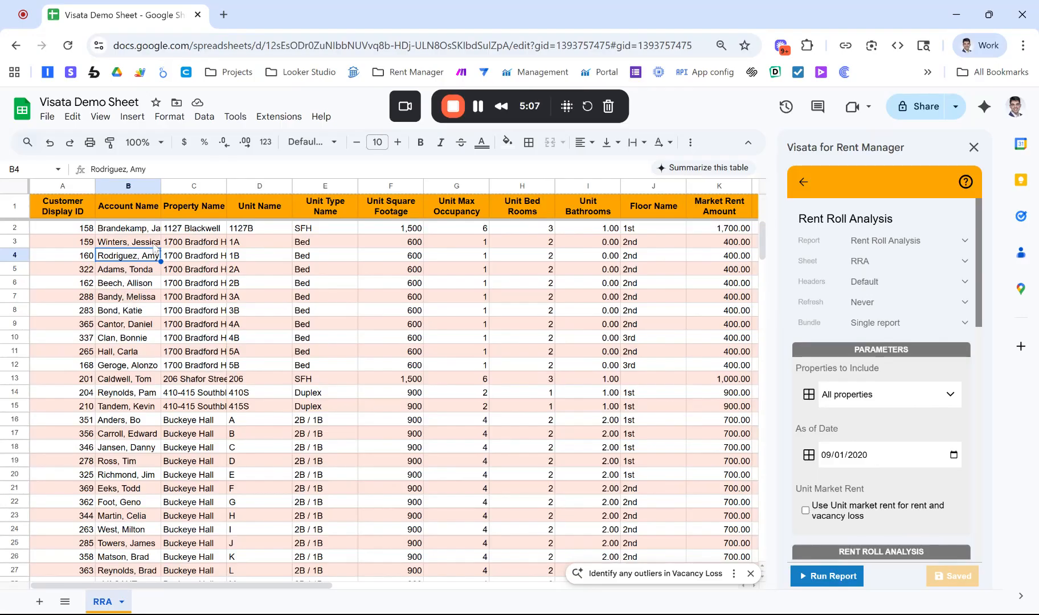
scroll(352, 276, right, 5)
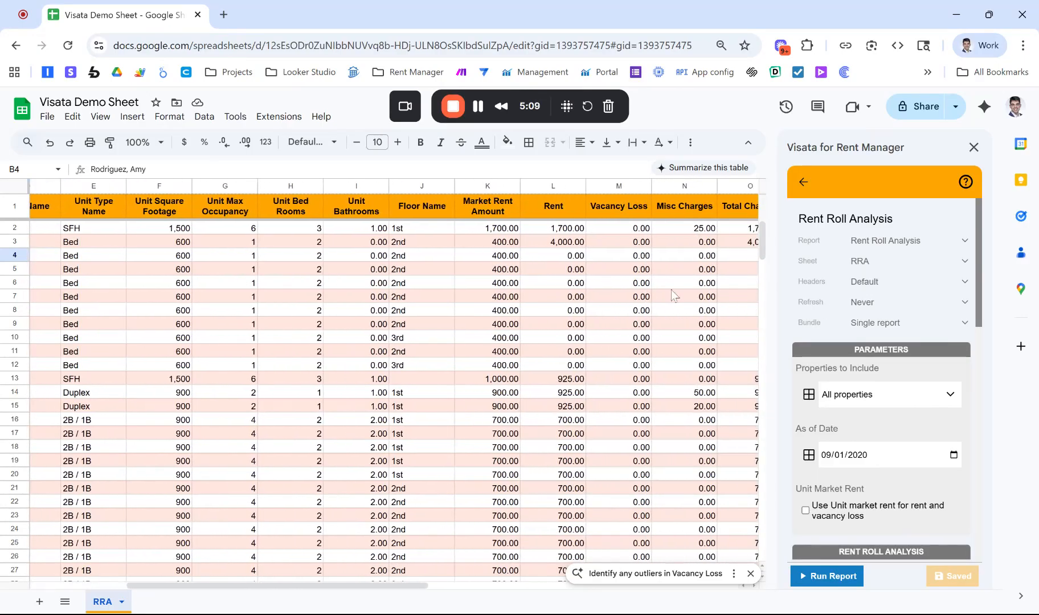
scroll(671, 289, right, 6)
scroll(883, 399, down, 10)
scroll(883, 376, down, 3)
scroll(883, 376, up, 5)
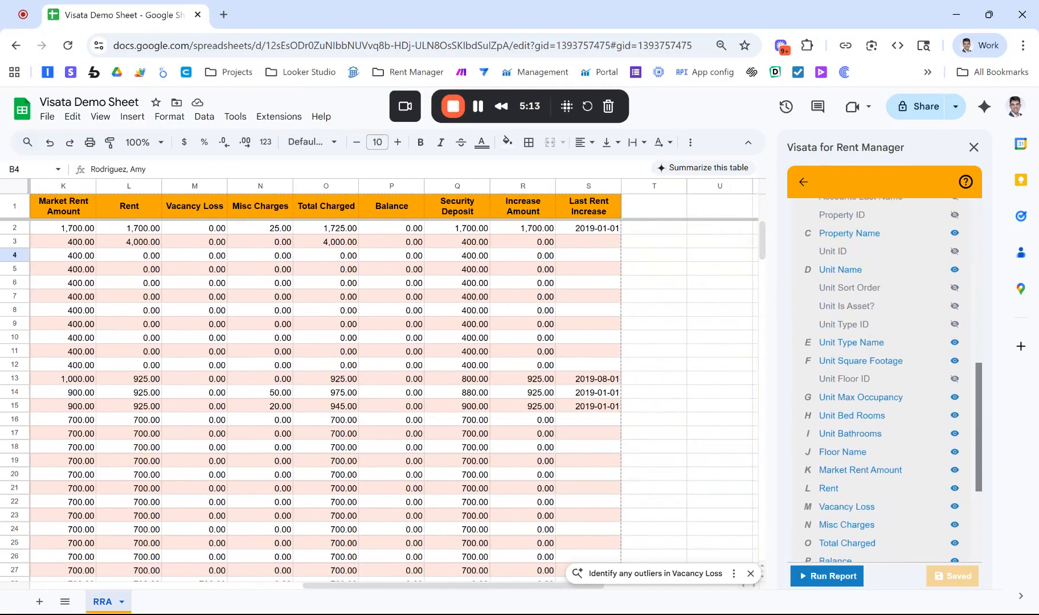
scroll(883, 376, up, 3)
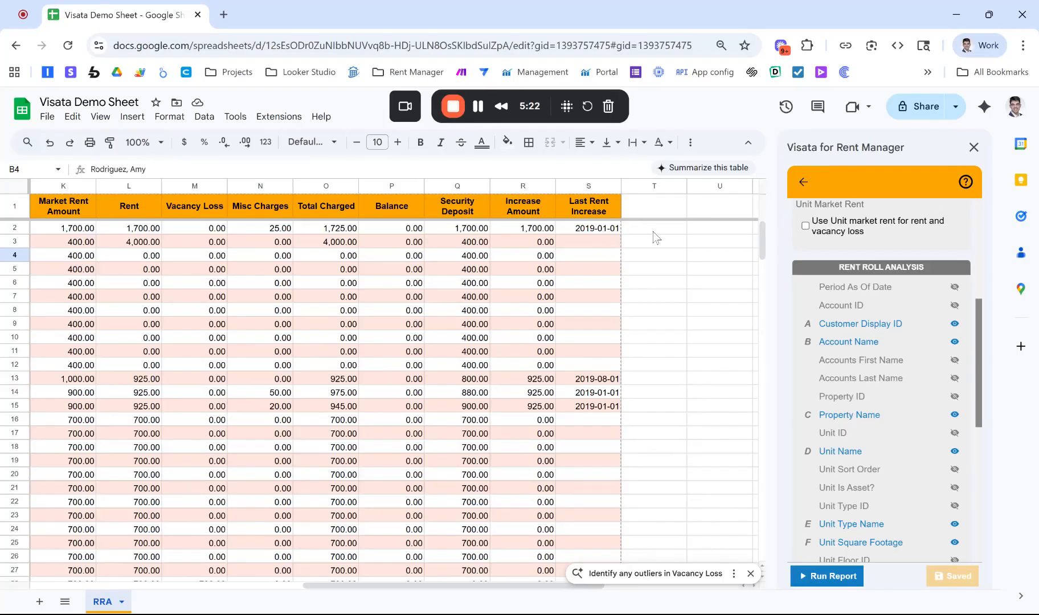
Step: Add a new sheet to the spreadsheet and name it Eviction Statuses
click(40, 602)
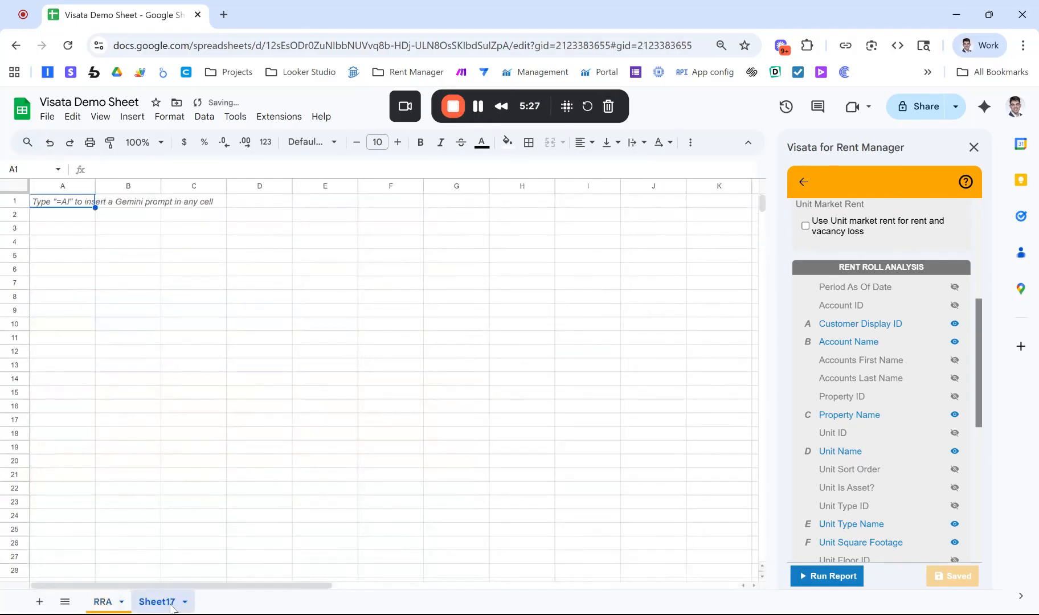
double_click(158, 603)
text(Evictions)
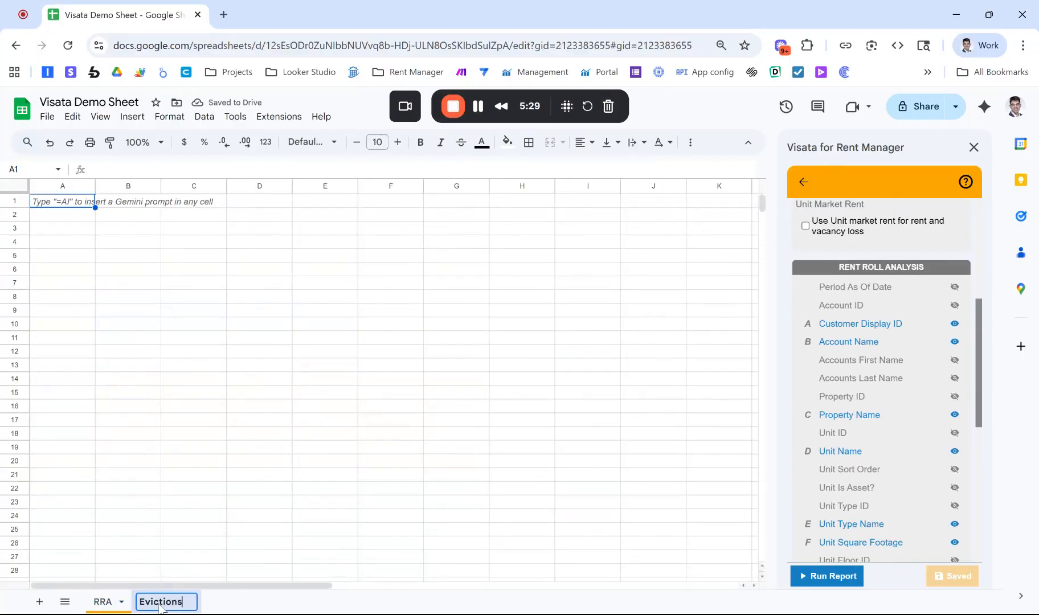
key(BackSpace)
text(Statuses)
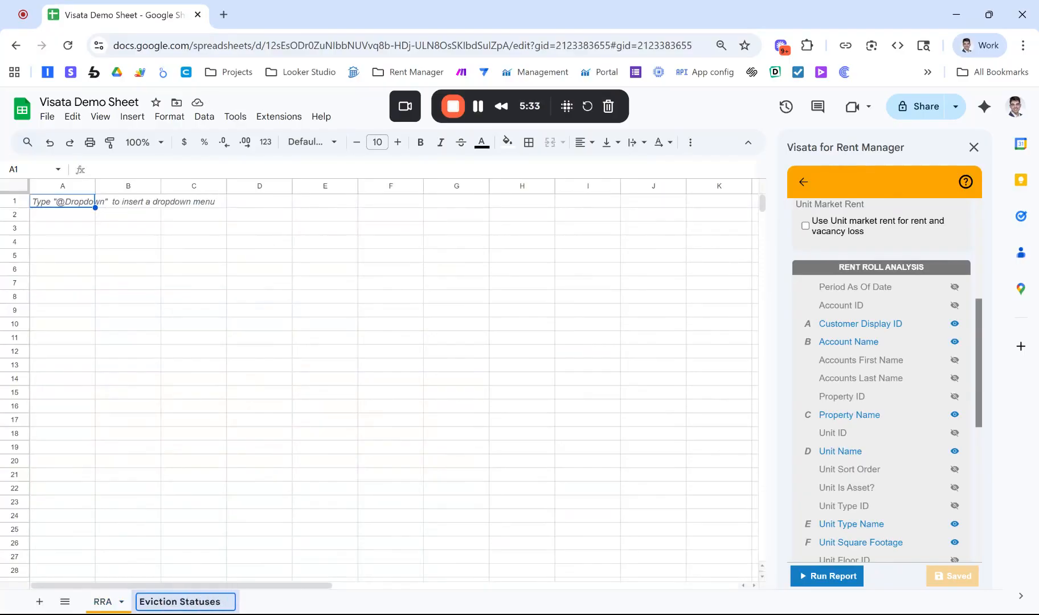
key(Return)
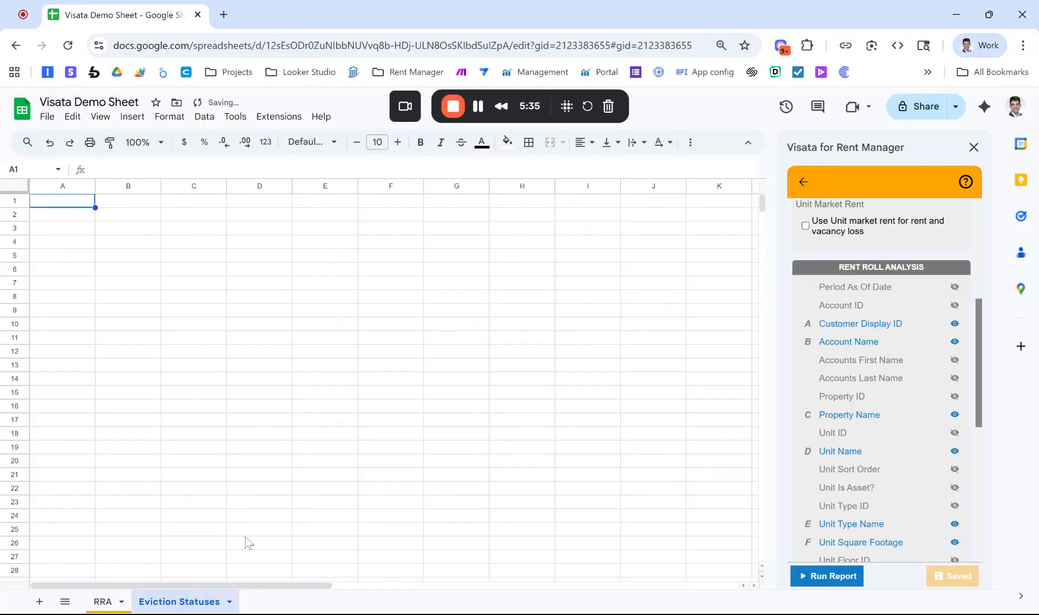
Step: Leave the report settings and create a new query for the Eviction Statuses sheet with Tenants as its entity
click(802, 182)
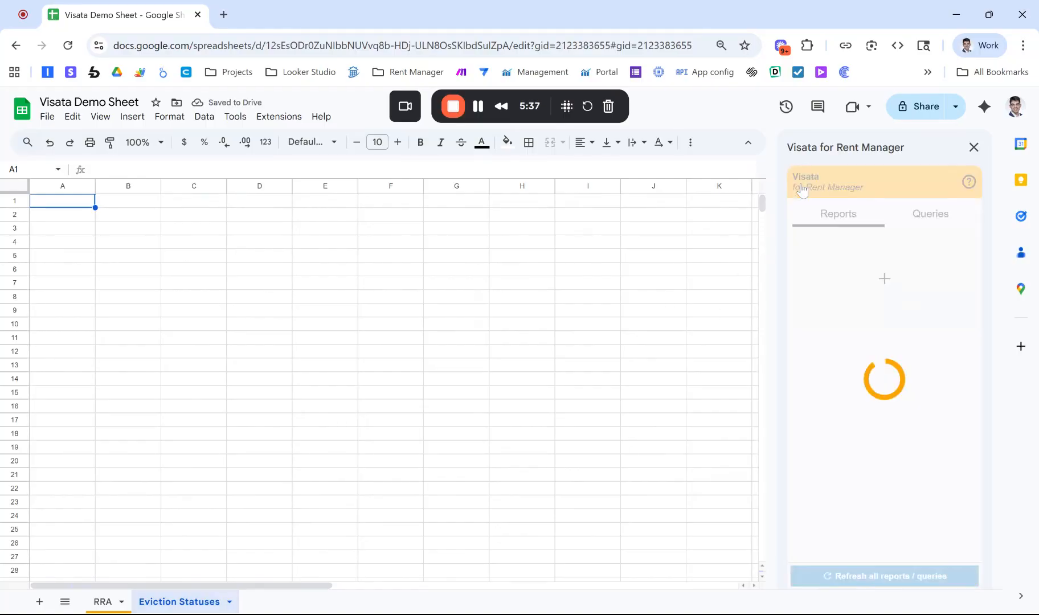
click(935, 222)
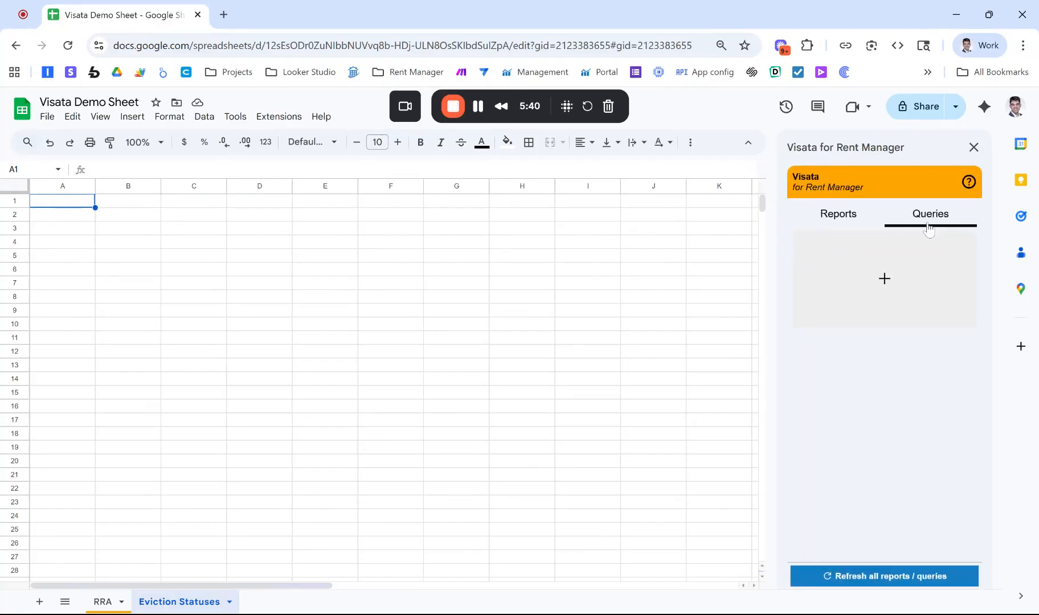
click(885, 278)
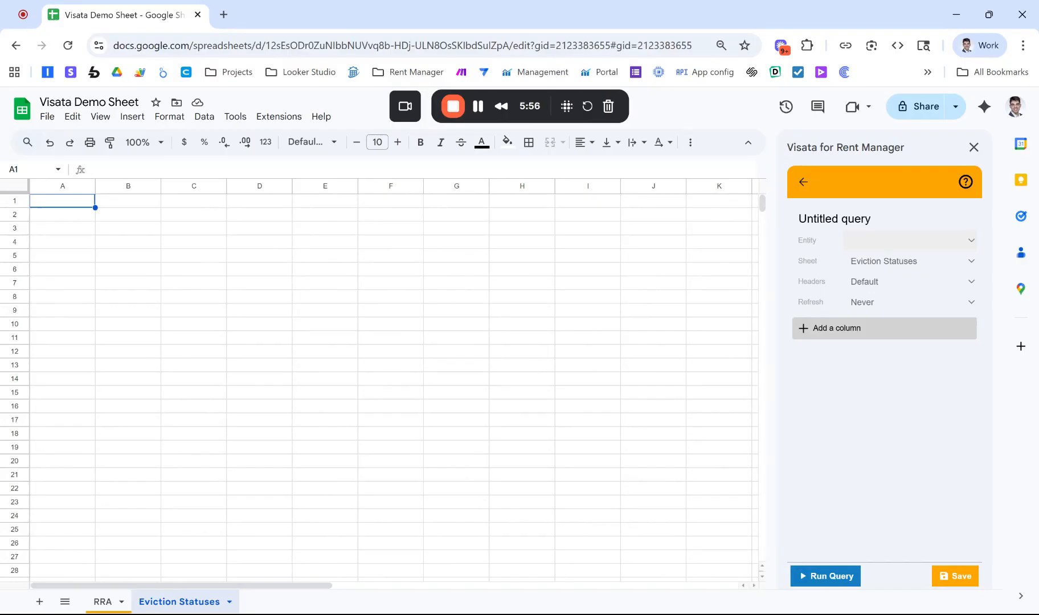
click(846, 294)
Step: Add the Evicting field from User Defined Values as a column of the Tenants query
click(875, 331)
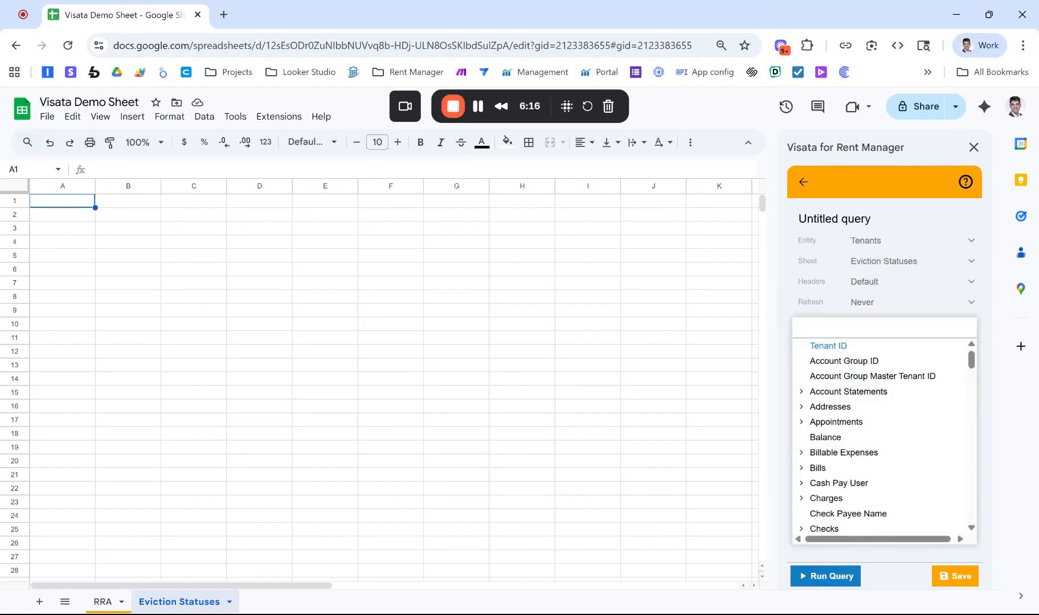
text(user d)
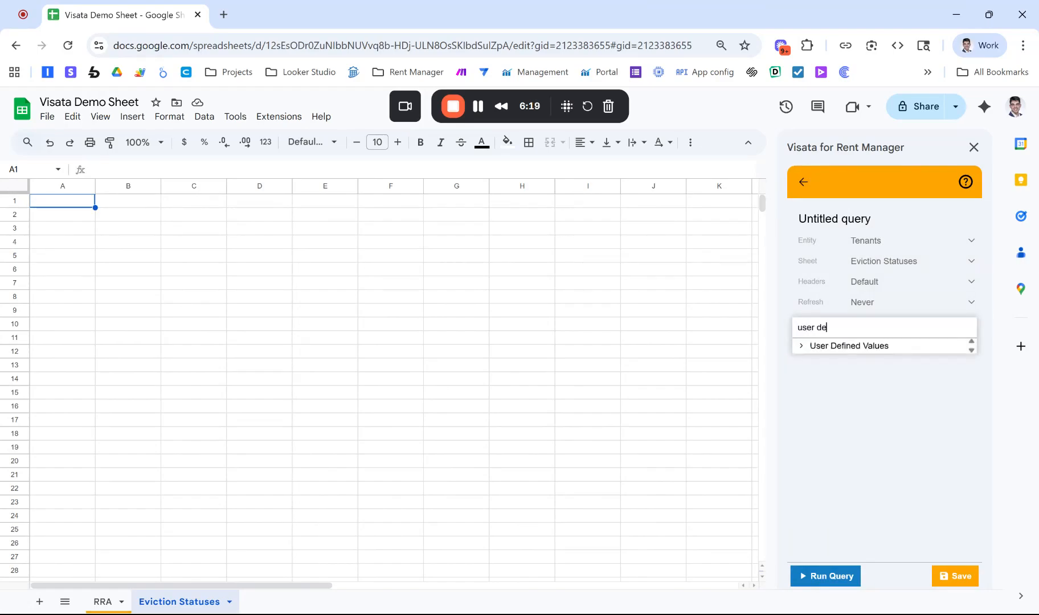
text(e)
click(875, 346)
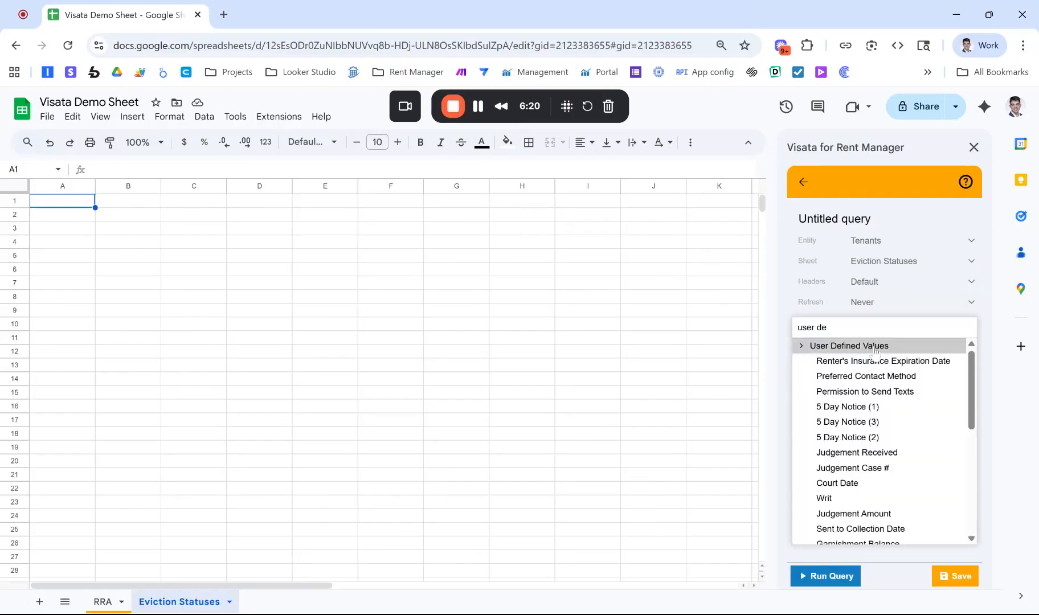
scroll(862, 433, down, 3)
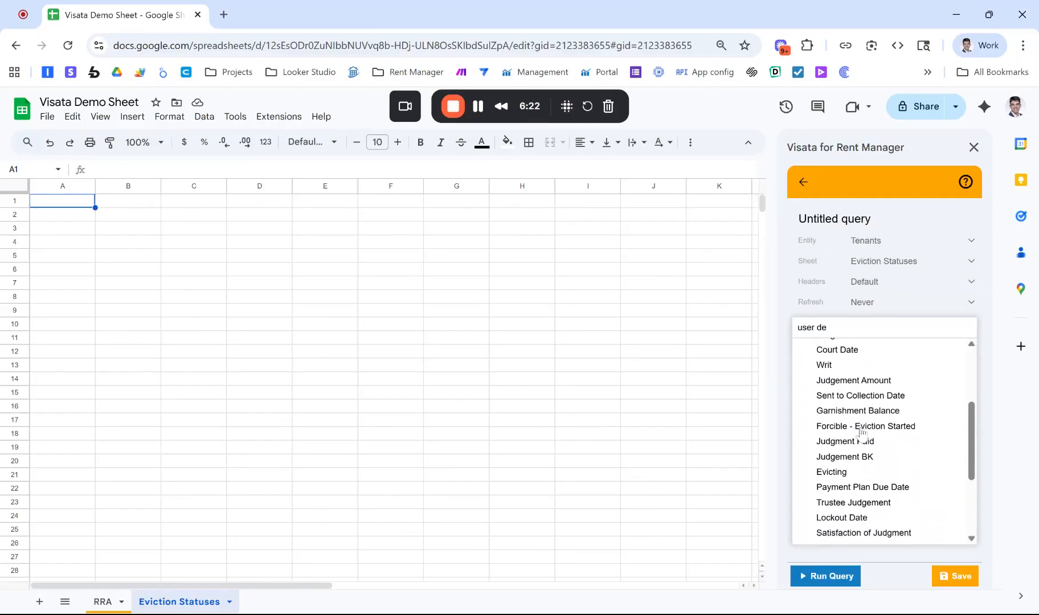
click(840, 473)
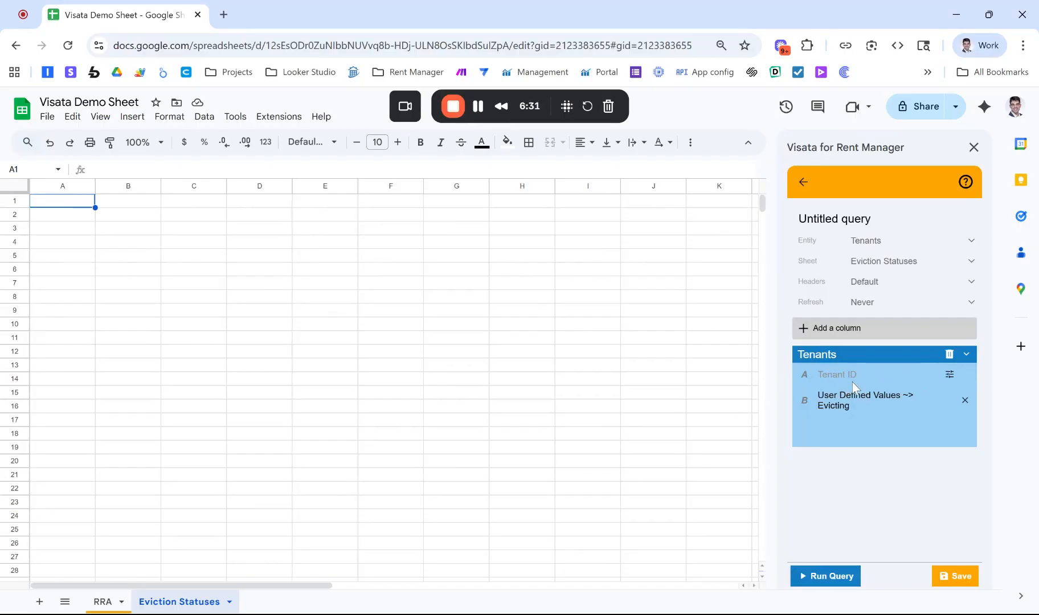
Step: Look across the rent roll columns in the RRA sheet, from Last Rent Increase back to Customer Display ID
click(103, 602)
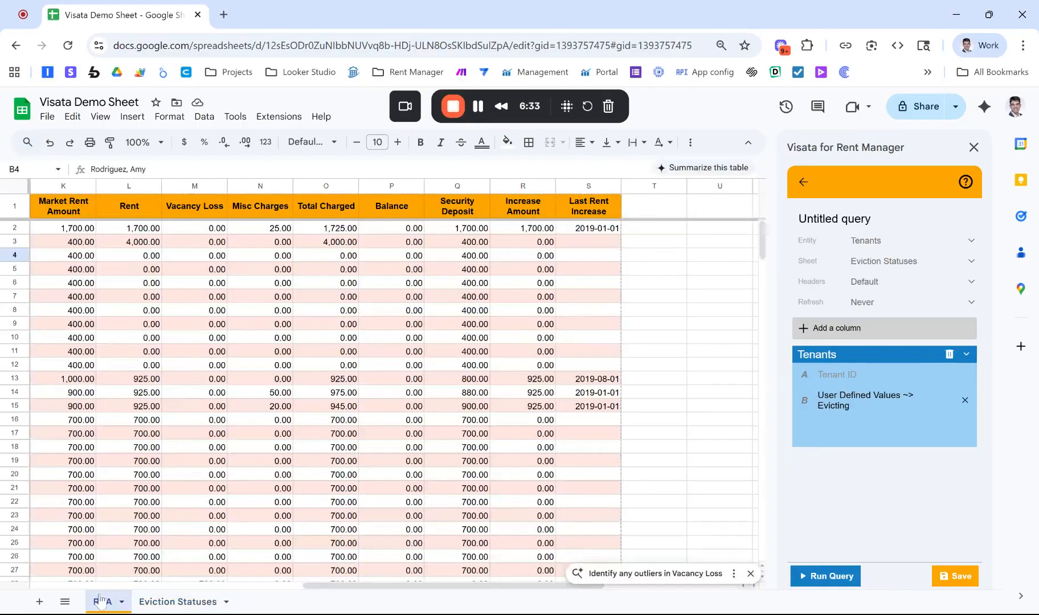
scroll(359, 281, left, 5)
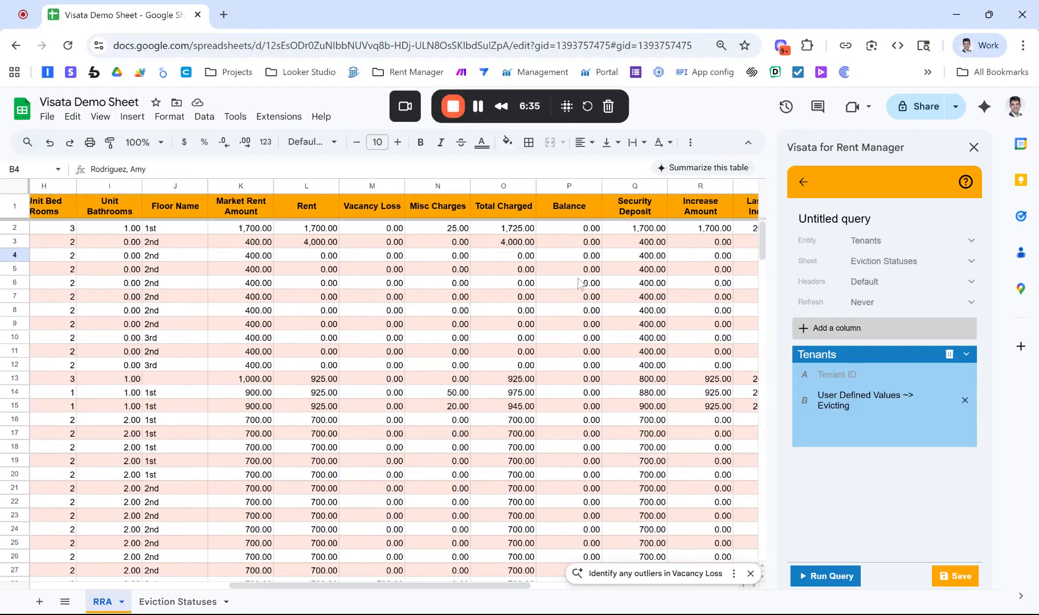
scroll(578, 282, right, 7)
scroll(520, 306, left, 10)
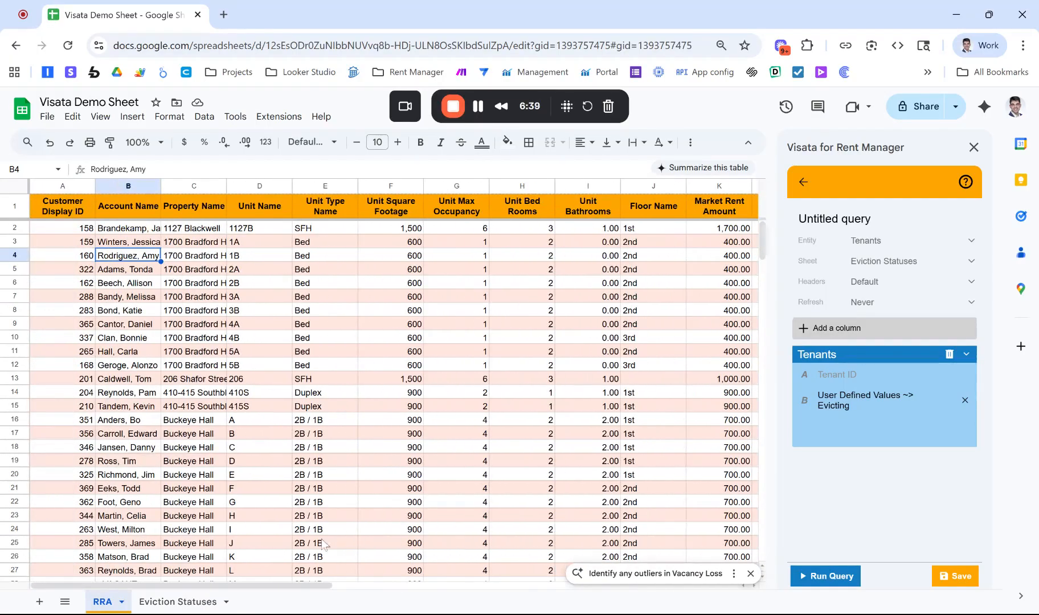
Step: Save the Tenants query, run it into the Eviction Statuses sheet and look through the returned rows
click(178, 602)
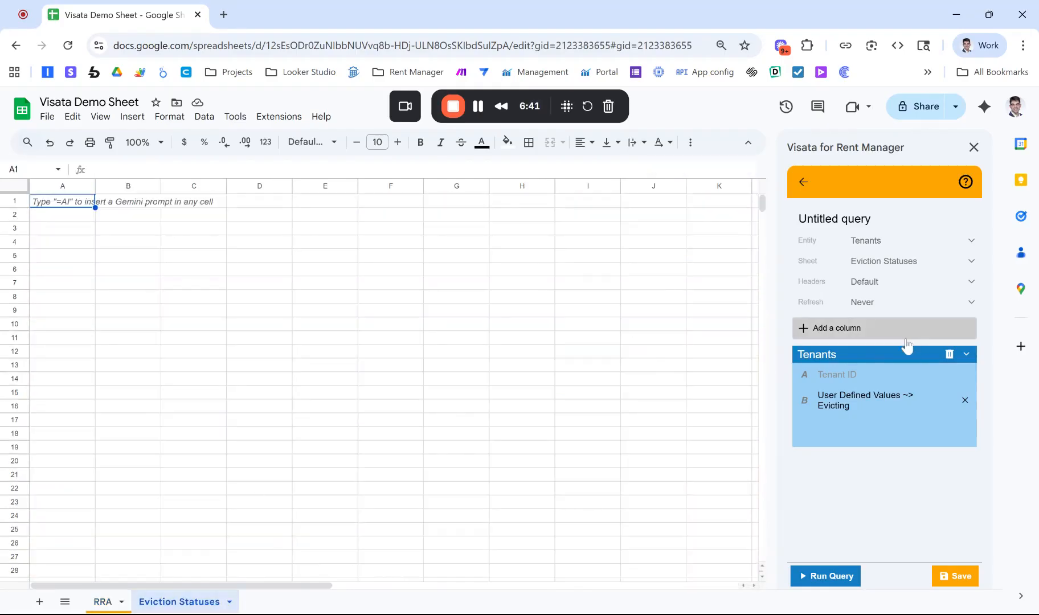
click(951, 574)
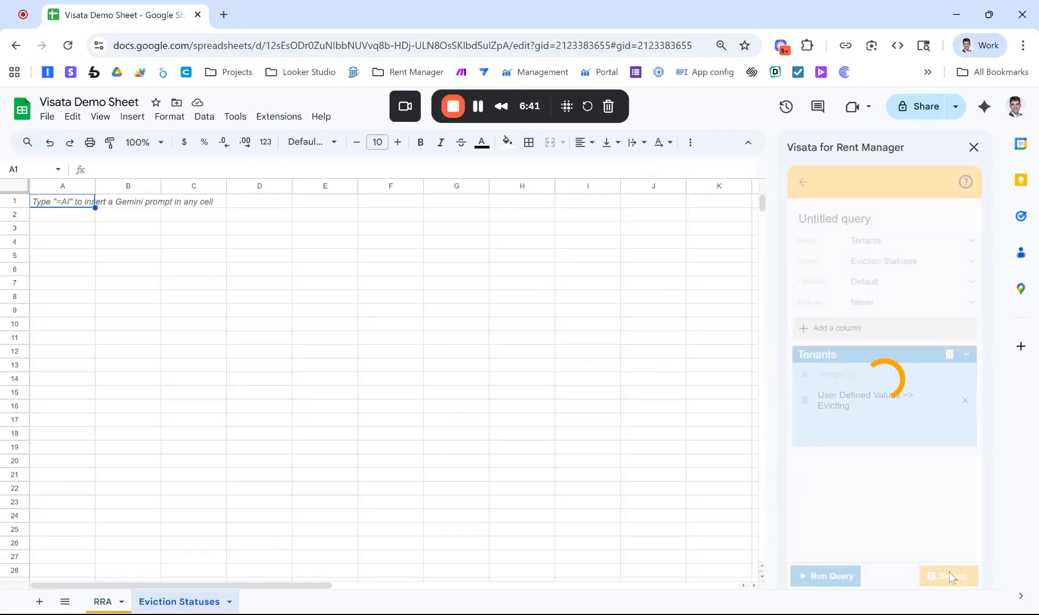
click(833, 577)
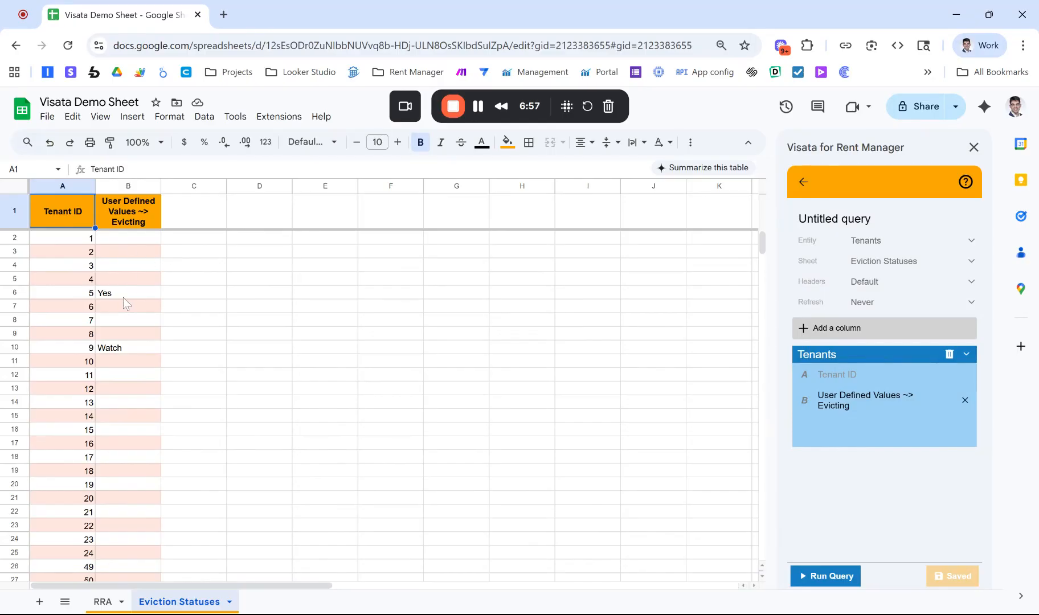
scroll(124, 298, down, 20)
scroll(124, 297, down, 20)
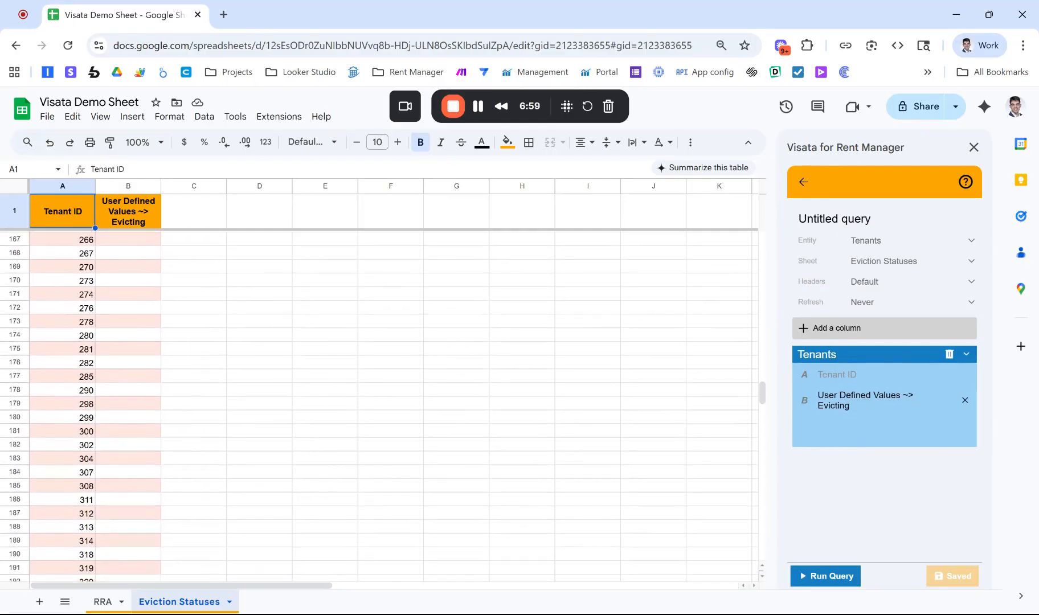
scroll(124, 298, up, 20)
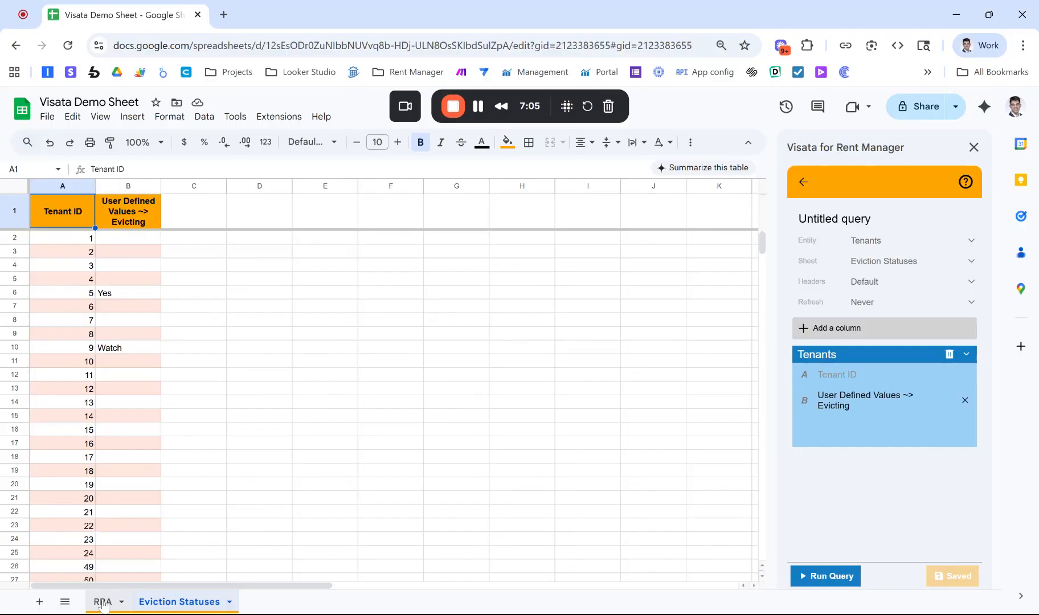
Step: Compare the rent roll columns in the RRA sheet with the Tenant ID and Evicting columns in the Eviction Statuses sheet
click(102, 602)
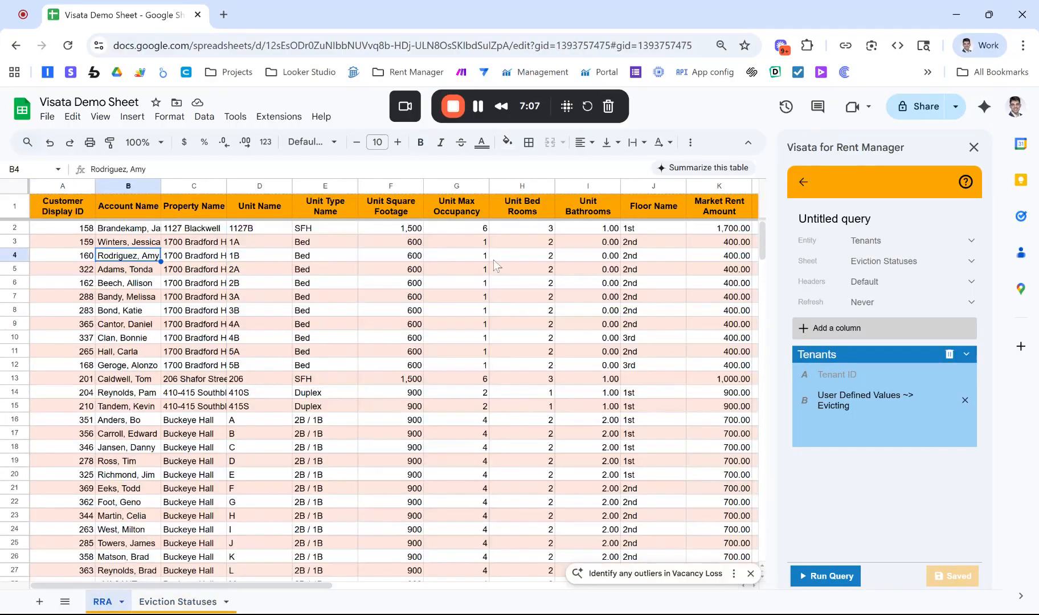
scroll(494, 265, right, 8)
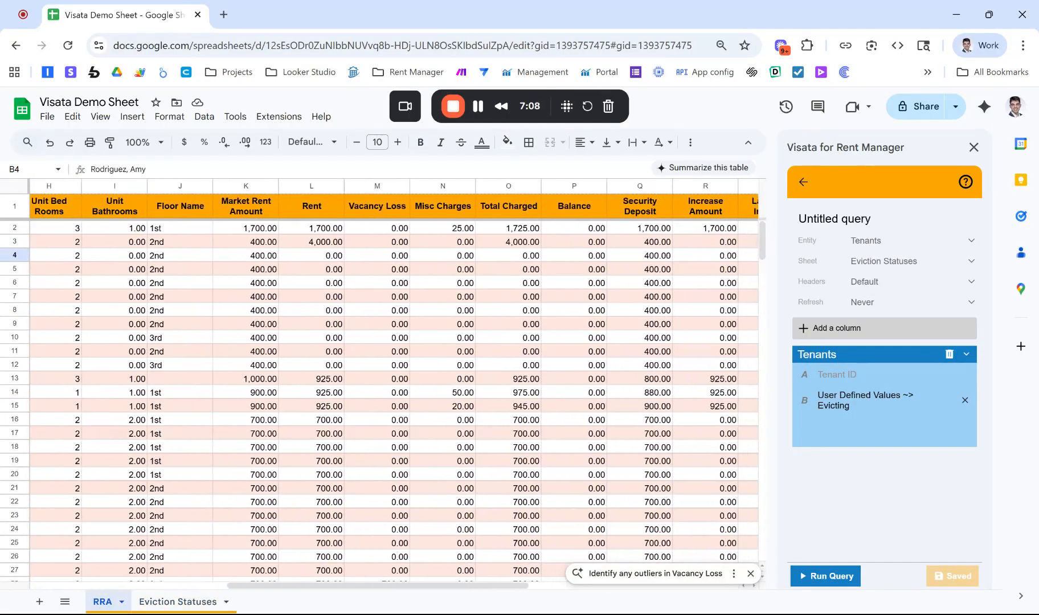
scroll(372, 363, right, 1)
click(172, 601)
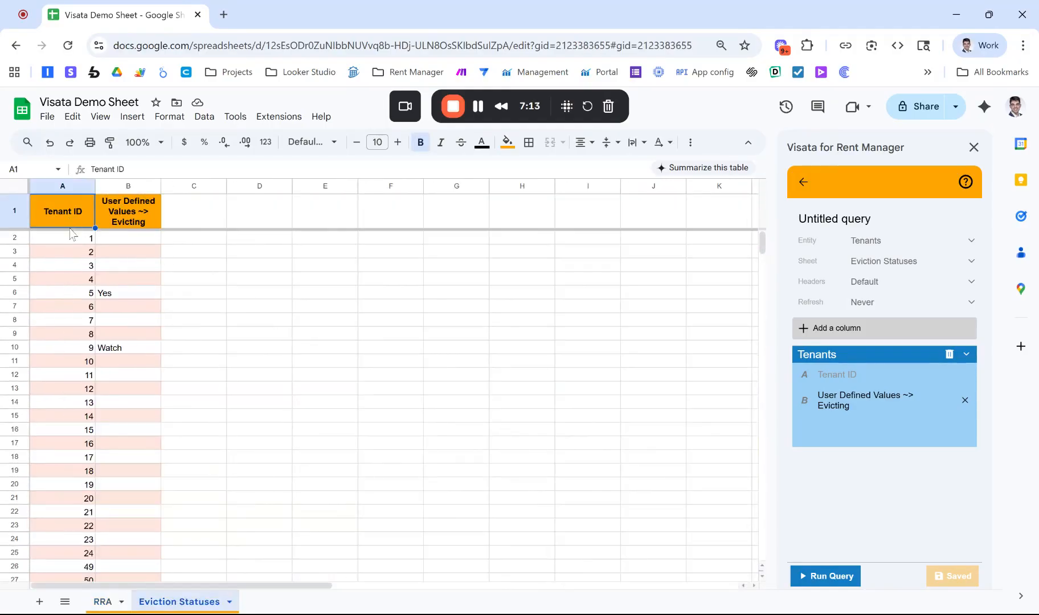
click(76, 308)
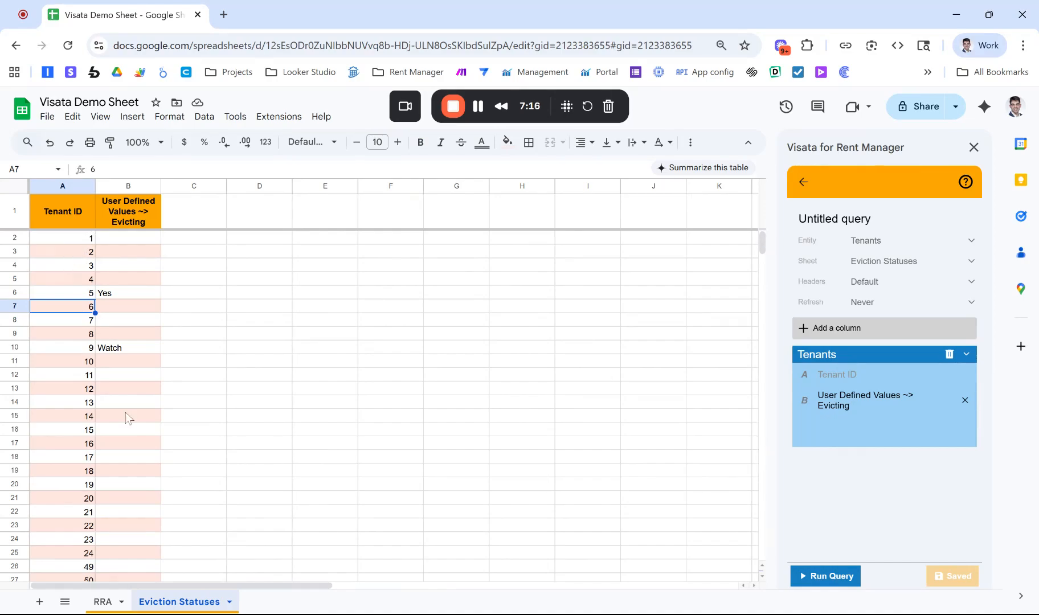
click(102, 601)
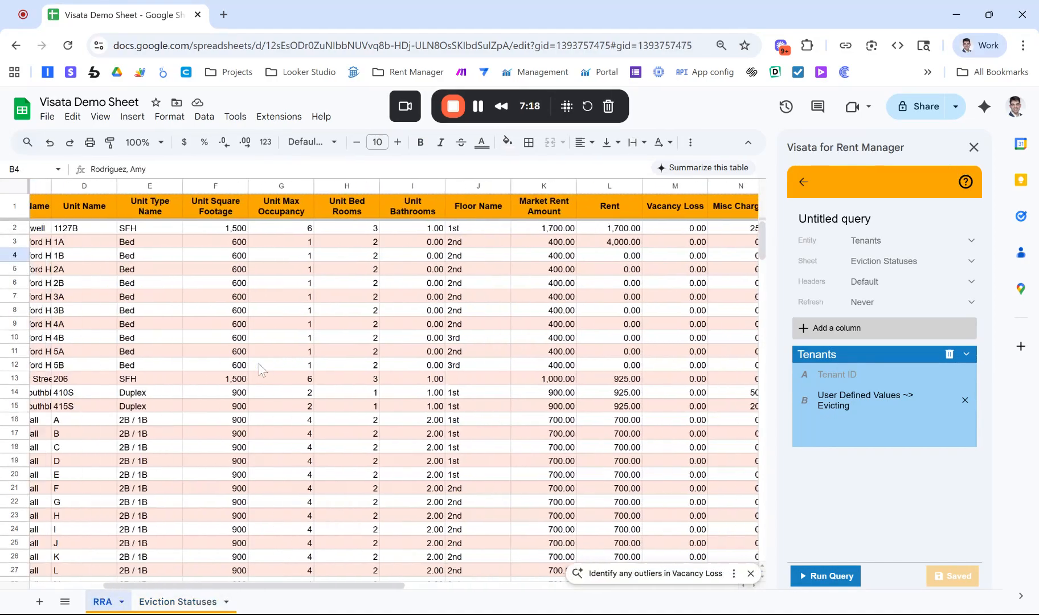
scroll(443, 311, right, 5)
scroll(433, 310, left, 5)
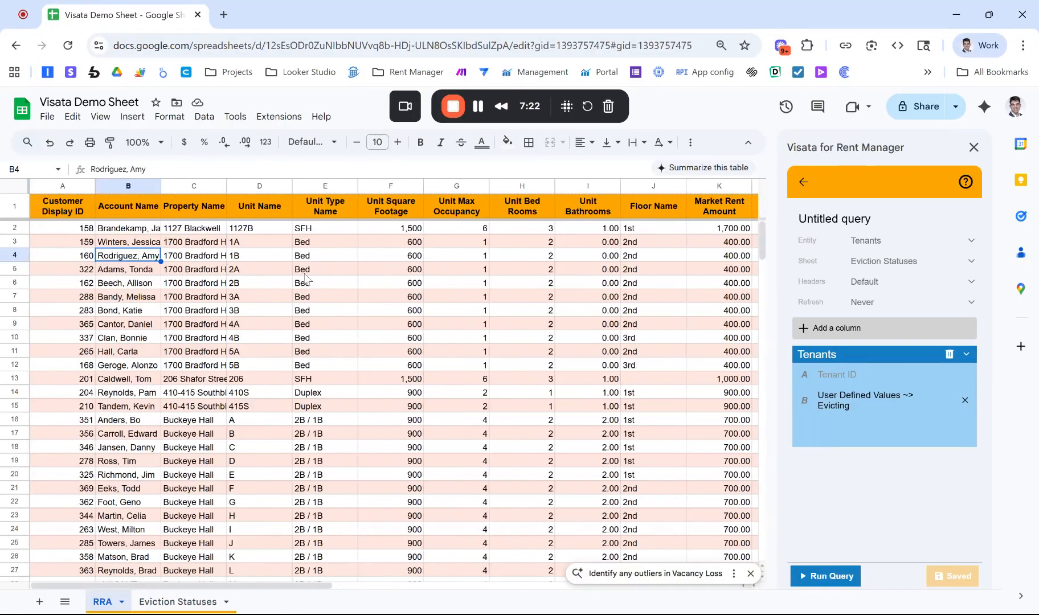
Step: Include the Account ID column in the Rent Roll Analysis report, save the report and run it again
click(806, 184)
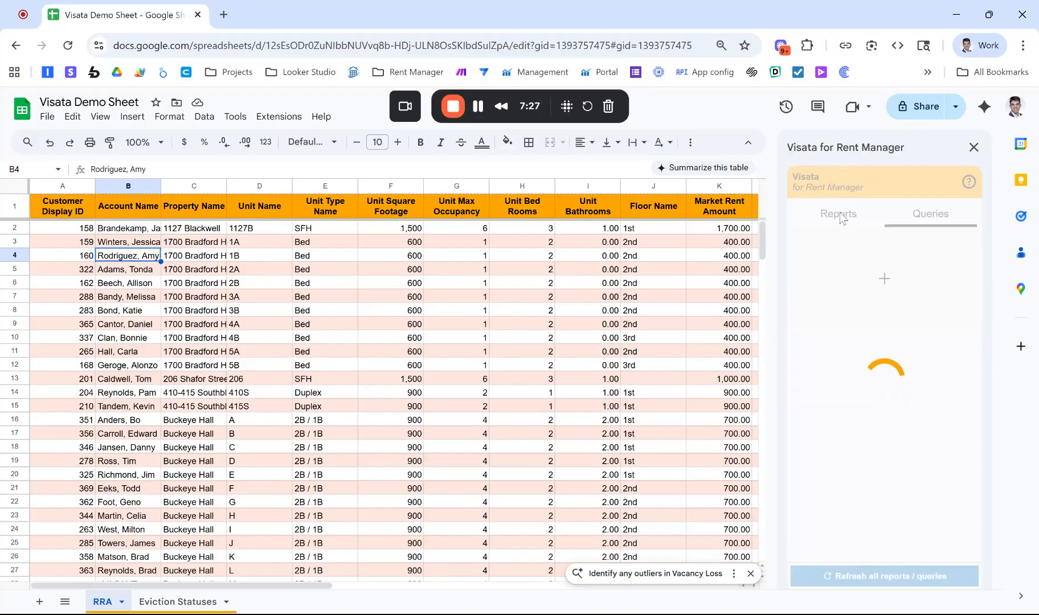
click(840, 217)
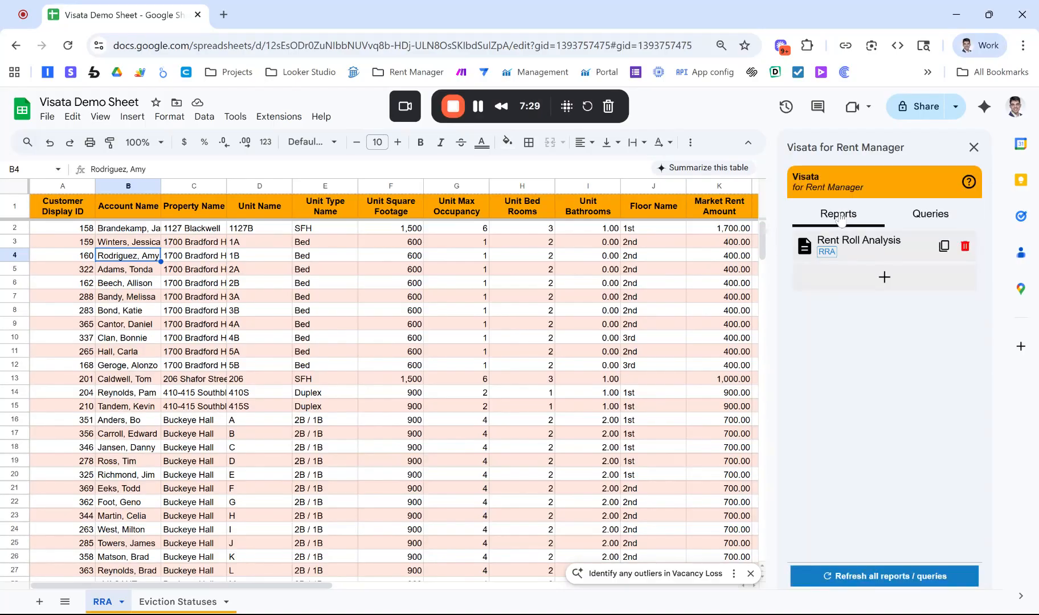
click(874, 254)
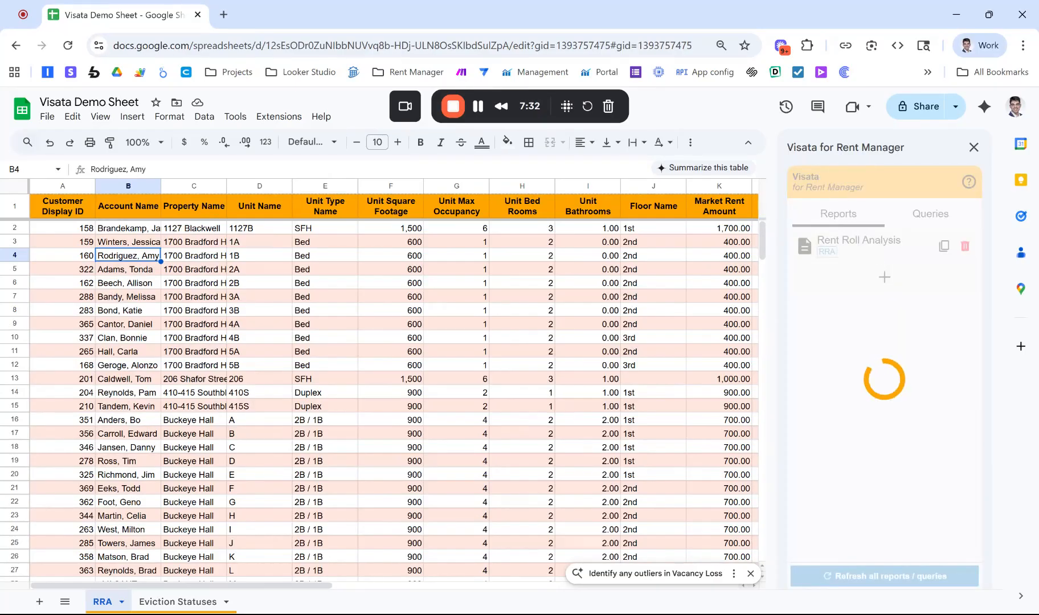
scroll(881, 380, down, 1)
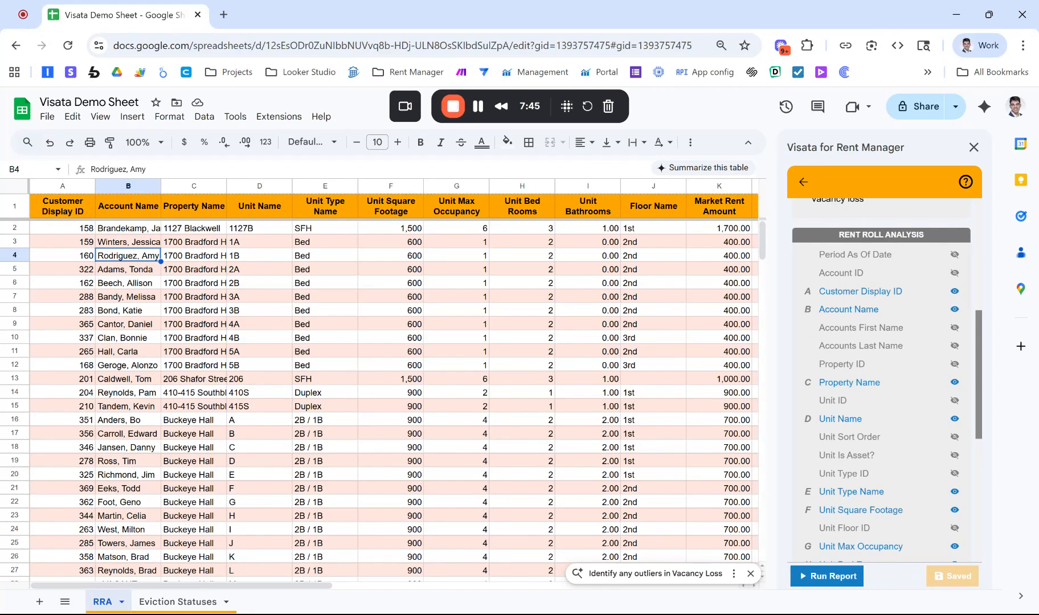
click(954, 273)
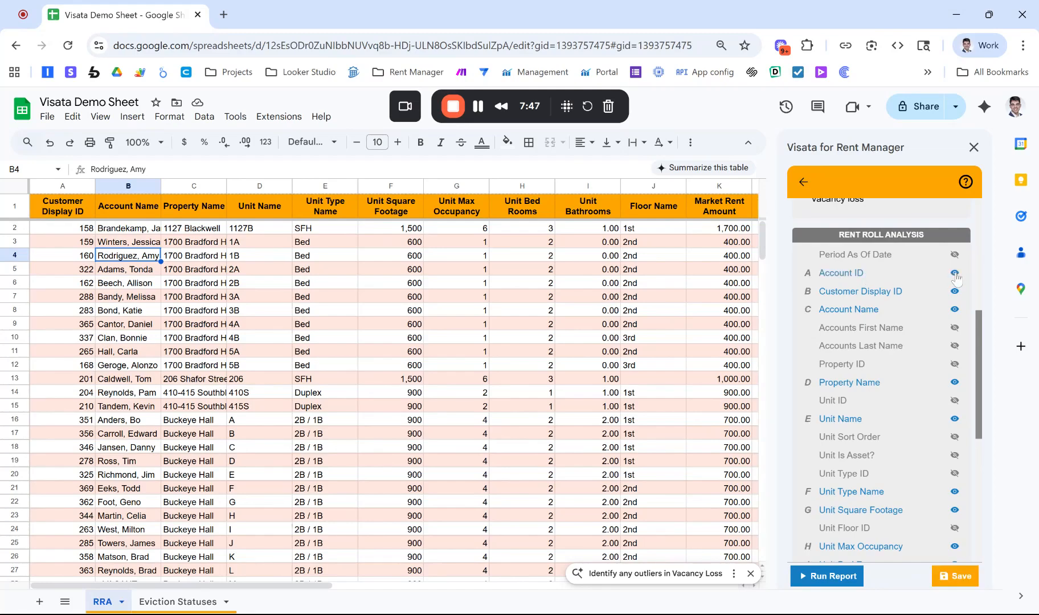
click(944, 579)
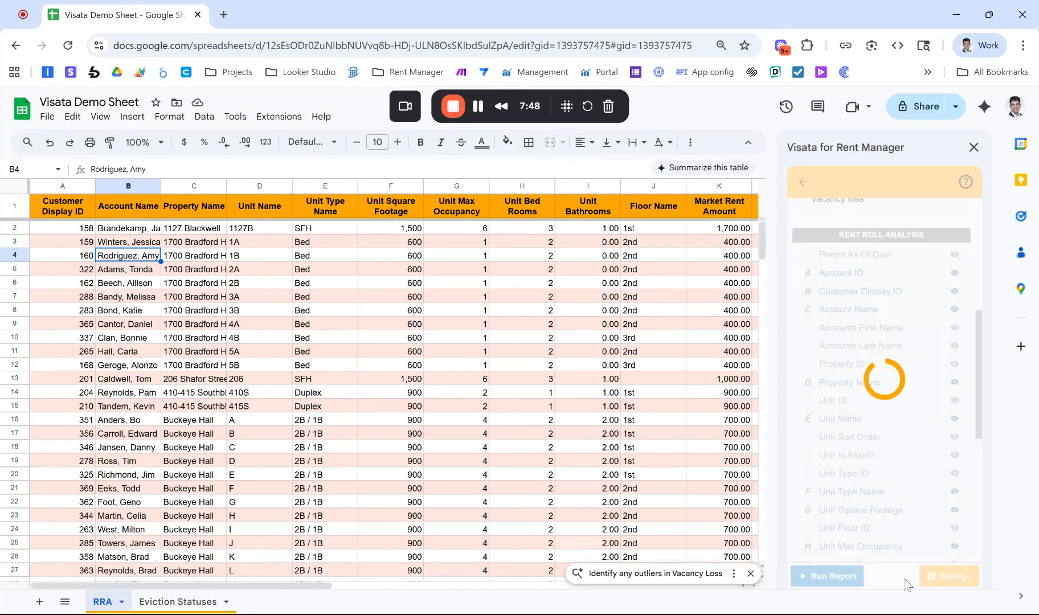
click(828, 577)
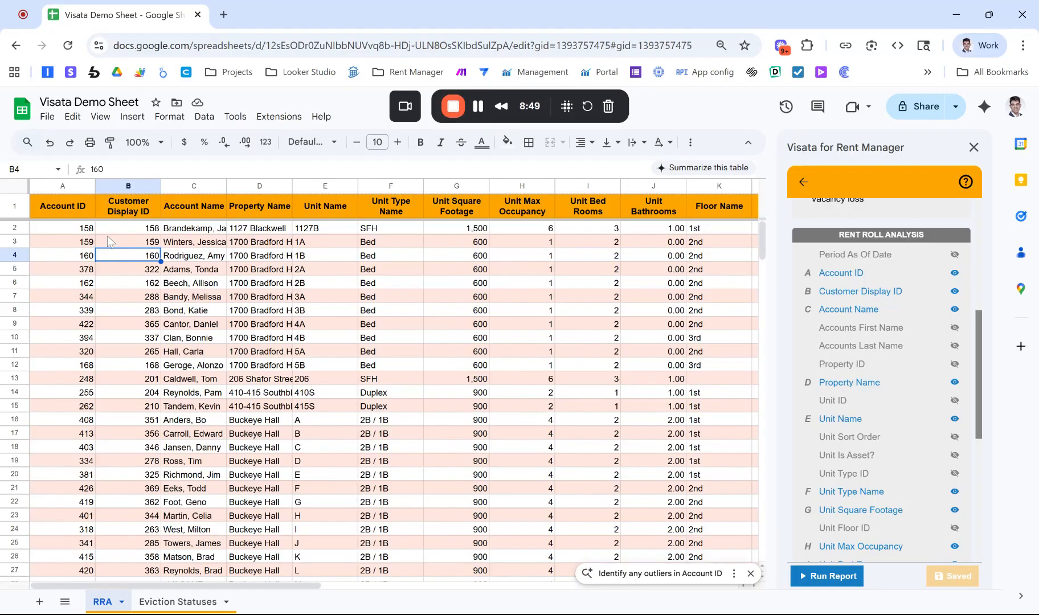
Step: Add an "Eviction Status" header in cell U1 of the RRA sheet, beside Last Rent Increase
scroll(109, 240, right, 2)
scroll(108, 241, right, 15)
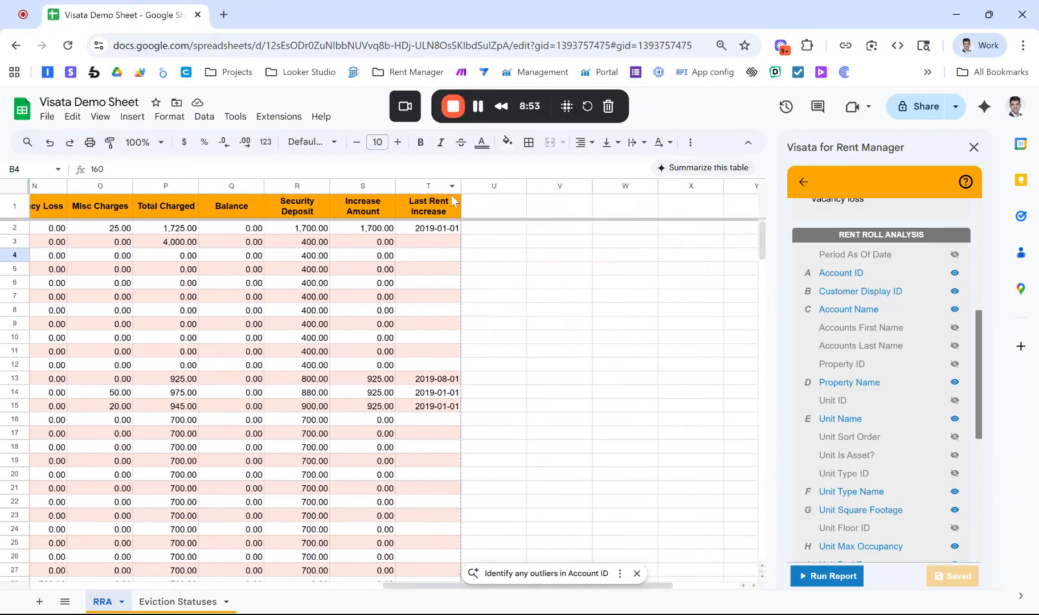
click(493, 208)
text(Evicti)
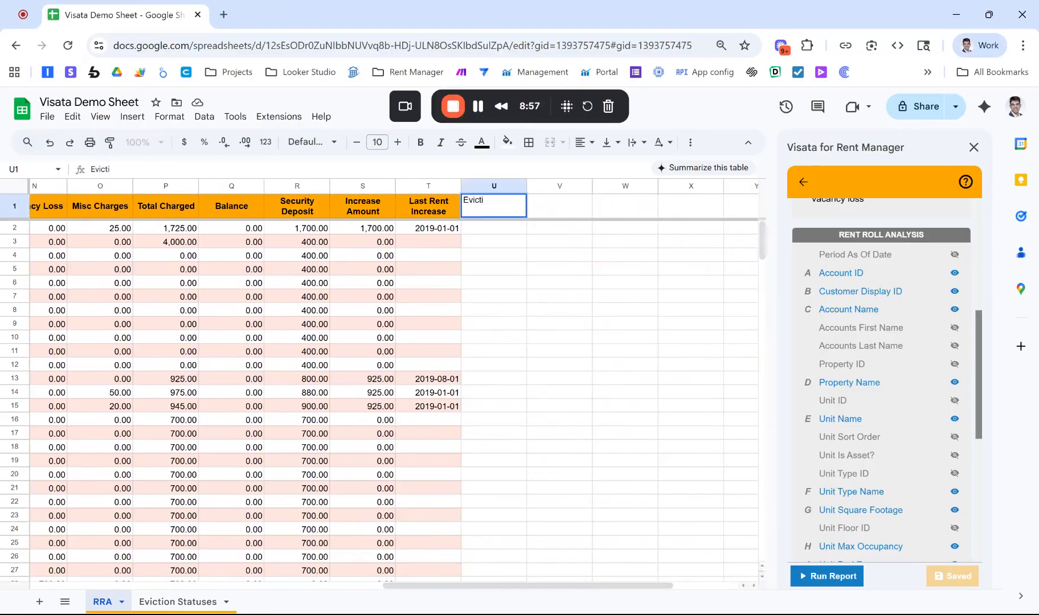
text(non Status)
key(Return)
Step: Copy only the formatting of the Last Rent Increase header onto the Eviction Status header
click(434, 211)
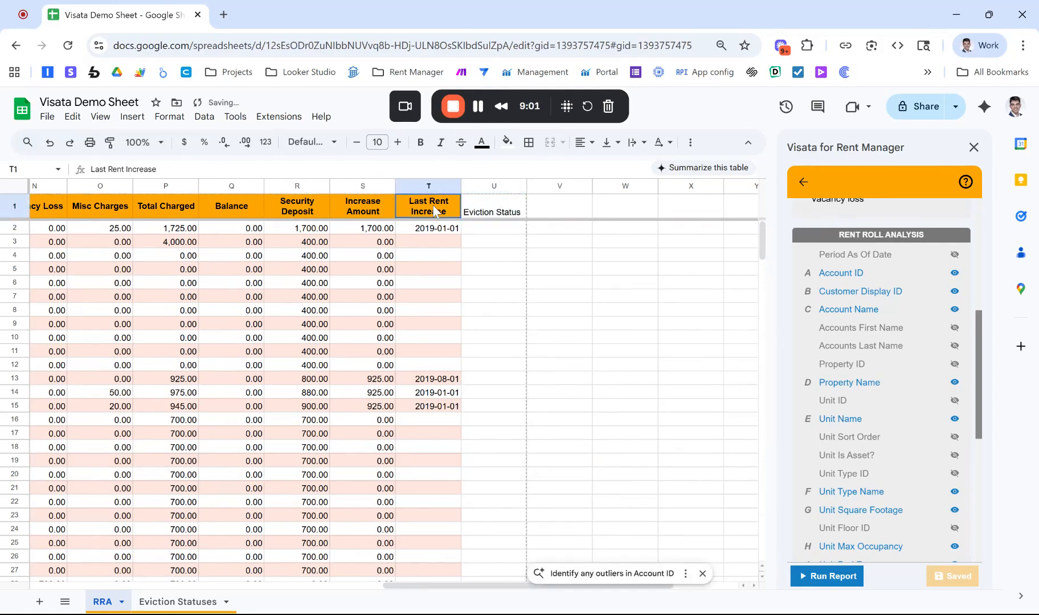
key(ctrl+c)
key(Right)
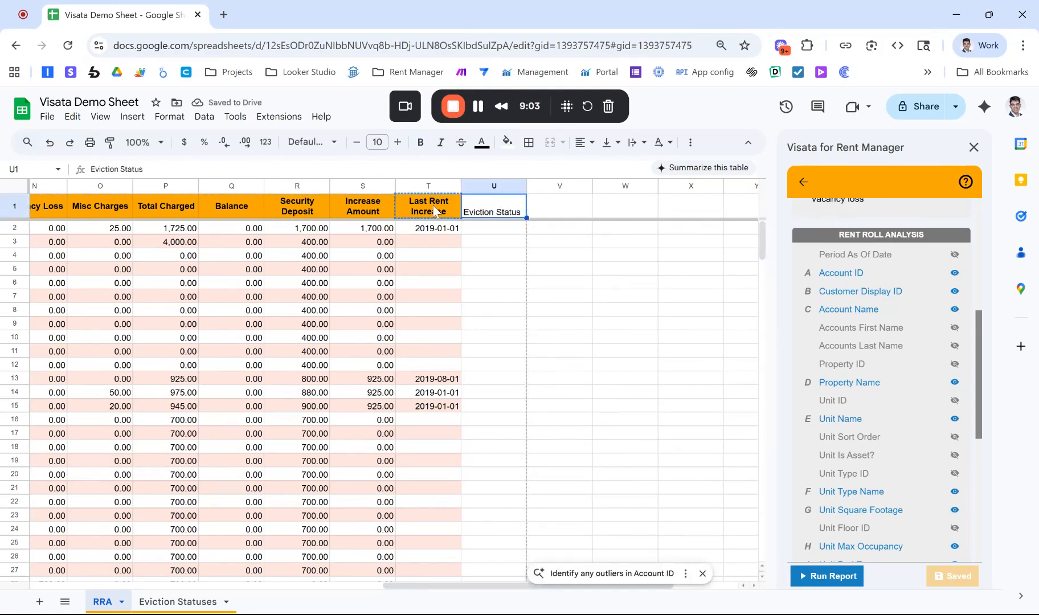
key(ctrl+alt+v)
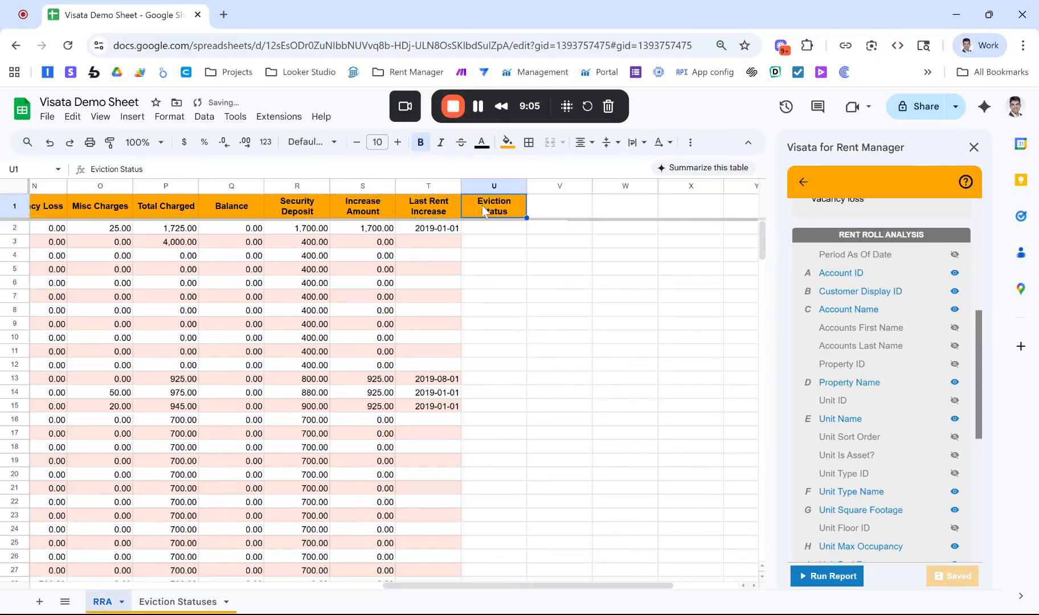
Step: Give the Eviction Status header a blue fill and white text to set it apart from the report columns
click(507, 142)
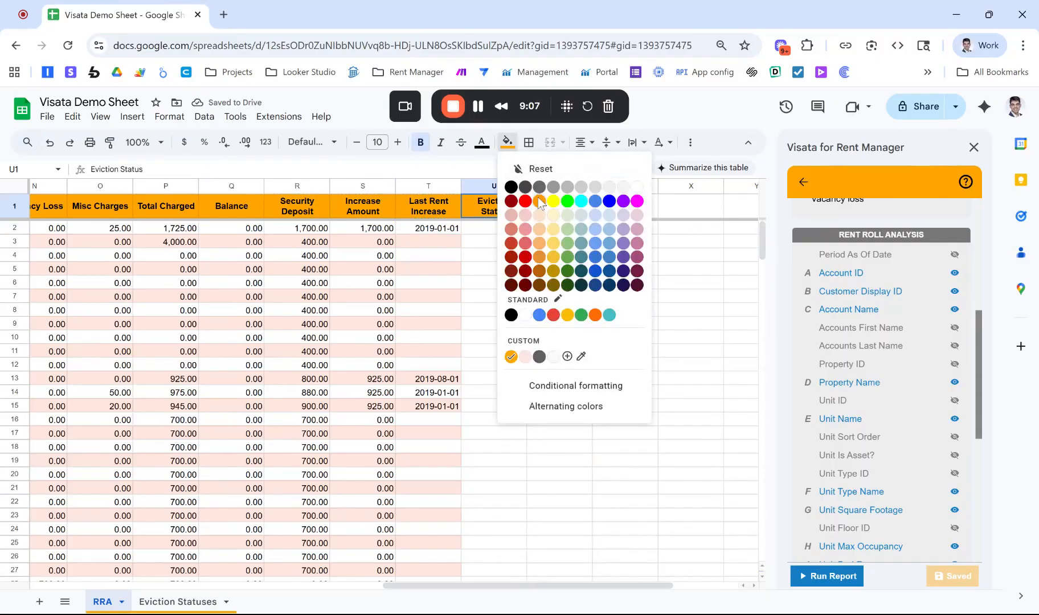
click(538, 315)
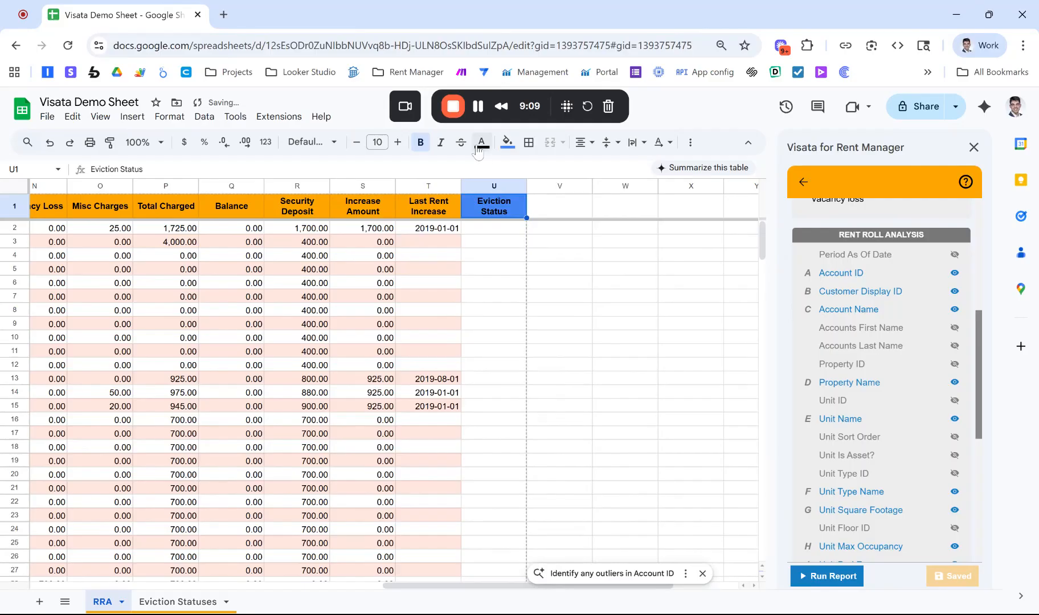
click(481, 146)
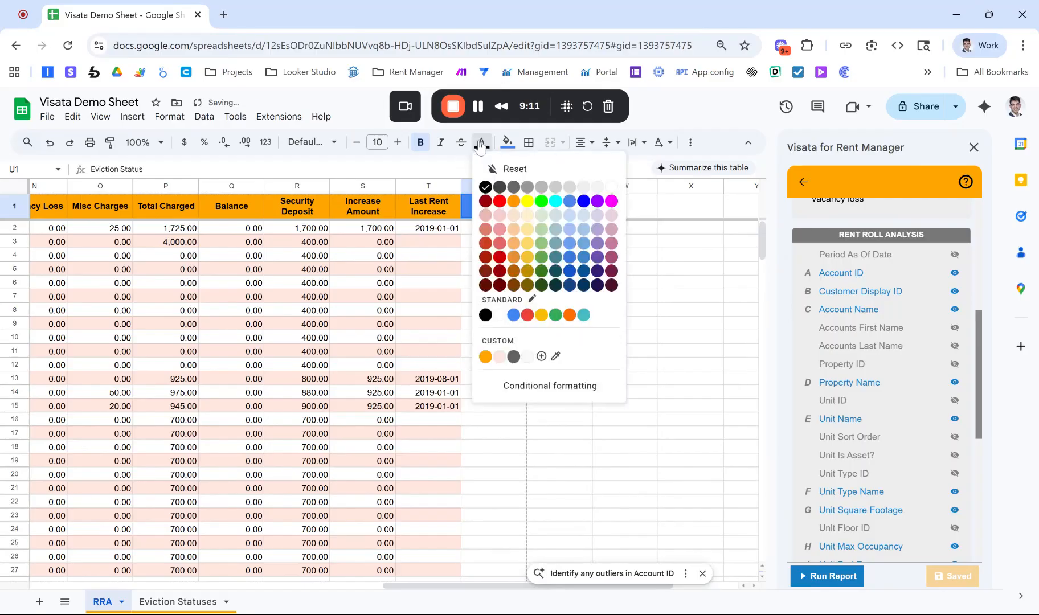
click(613, 192)
click(438, 208)
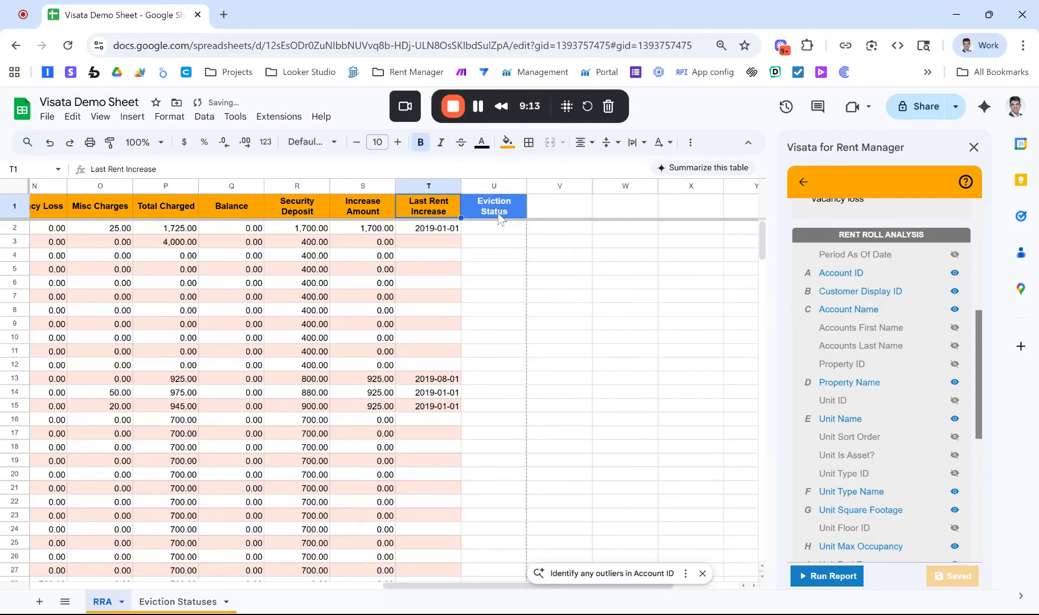
click(494, 210)
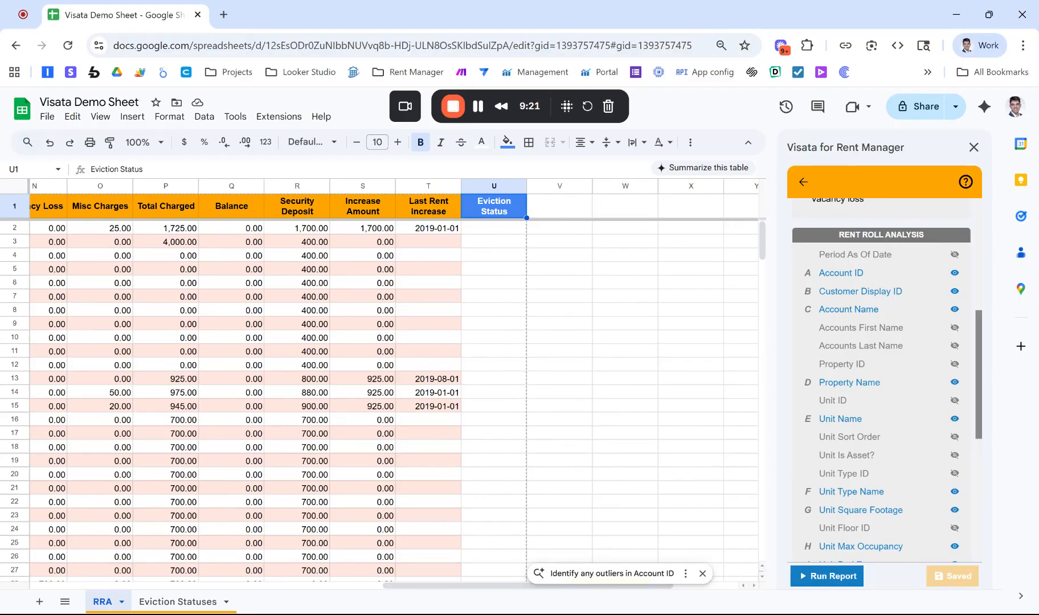
Step: Start an XLOOKUP formula in U2 of the RRA sheet with Account ID cell A2 as the search key
click(488, 231)
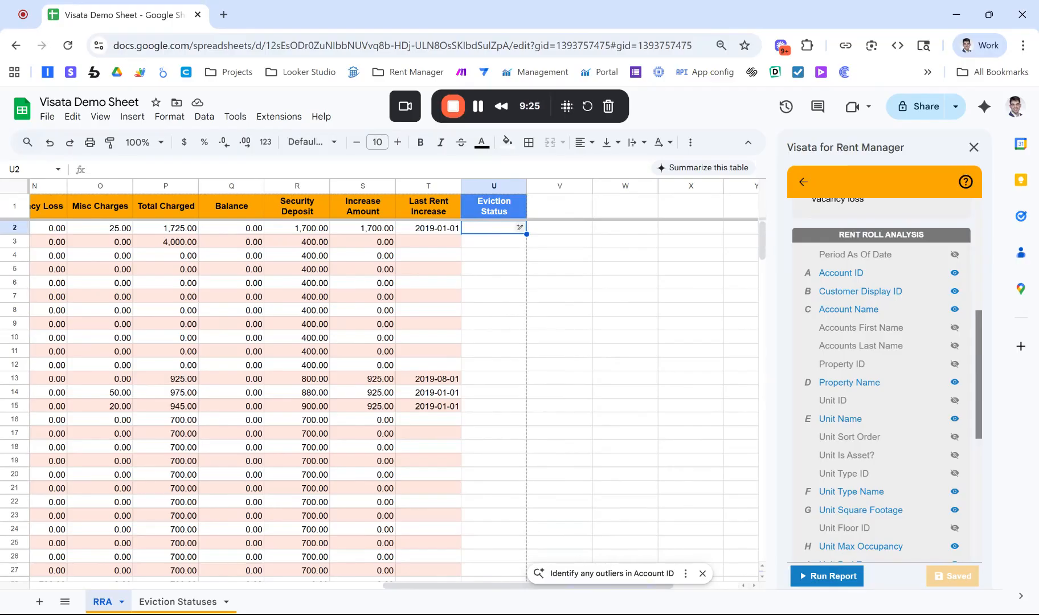
text(=xl)
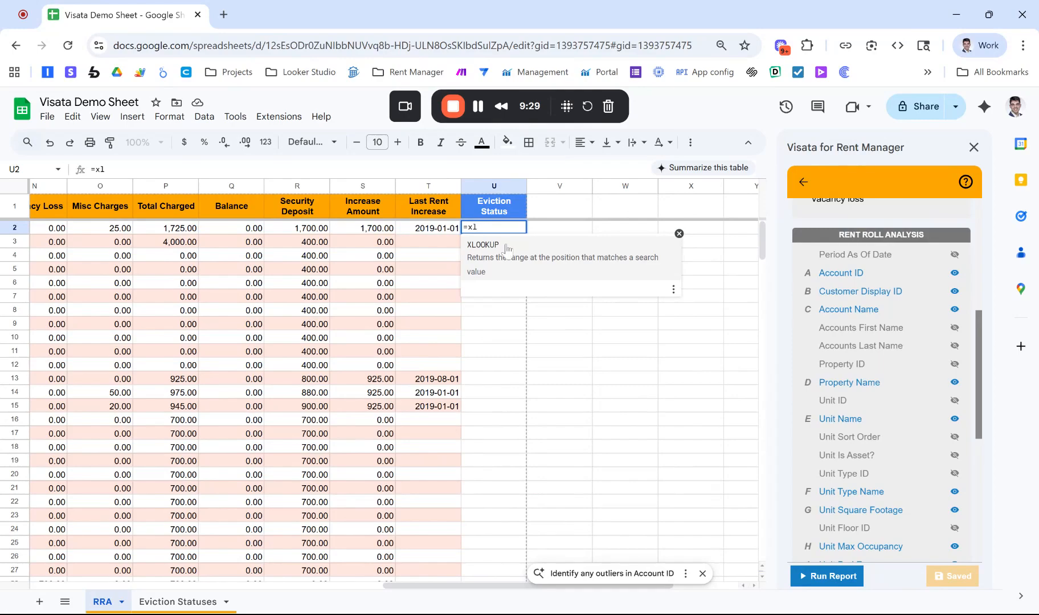
click(510, 255)
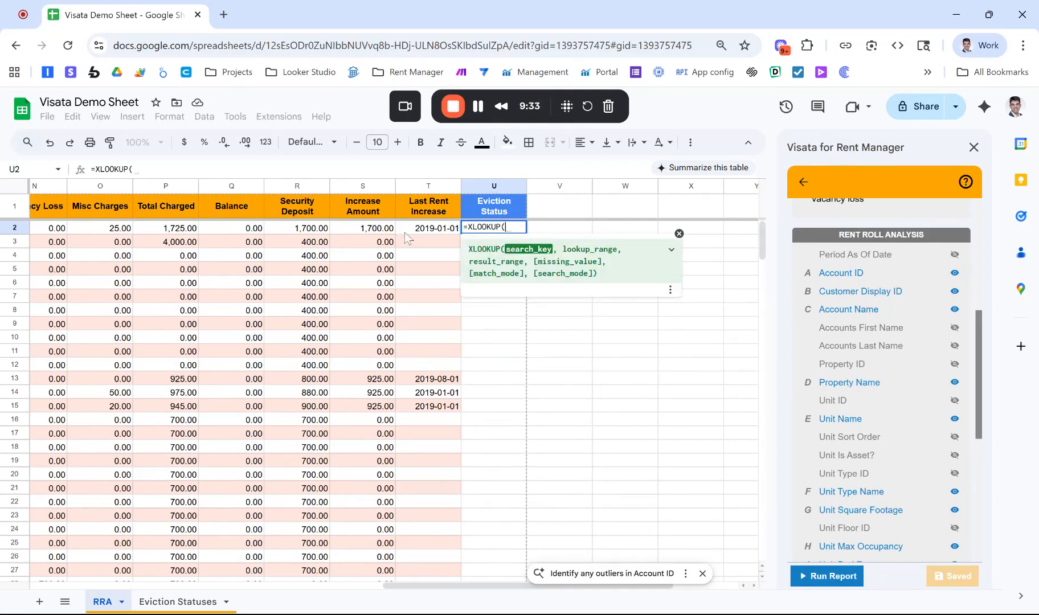
scroll(407, 238, left, 15)
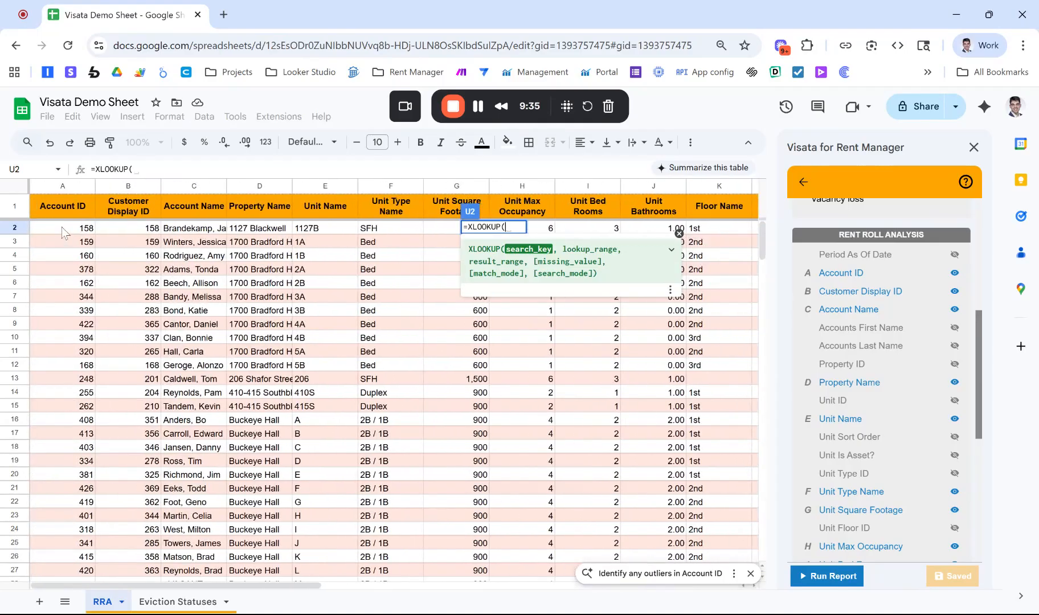
click(62, 228)
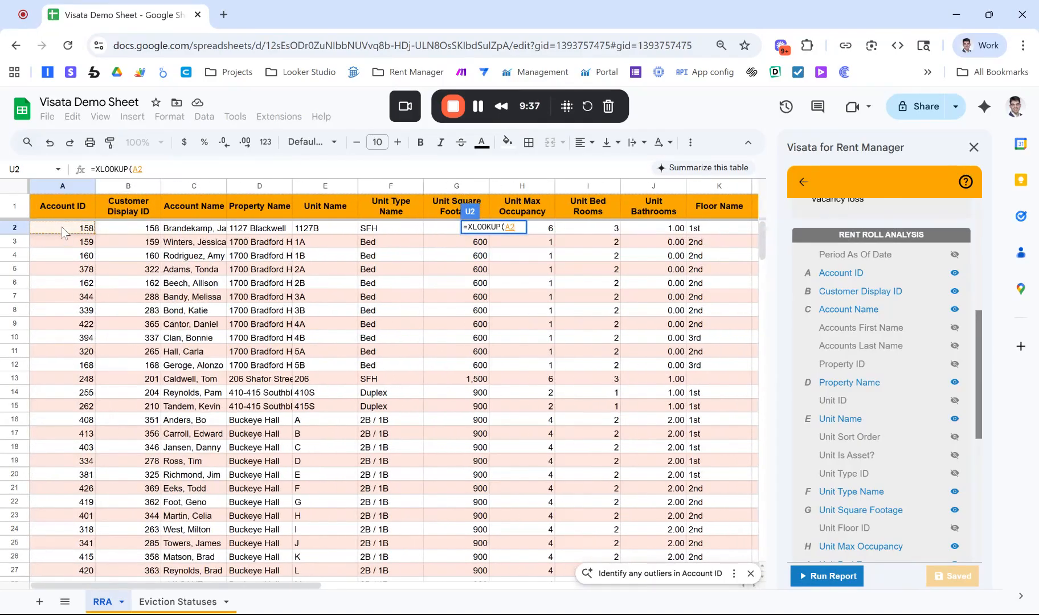
text(,)
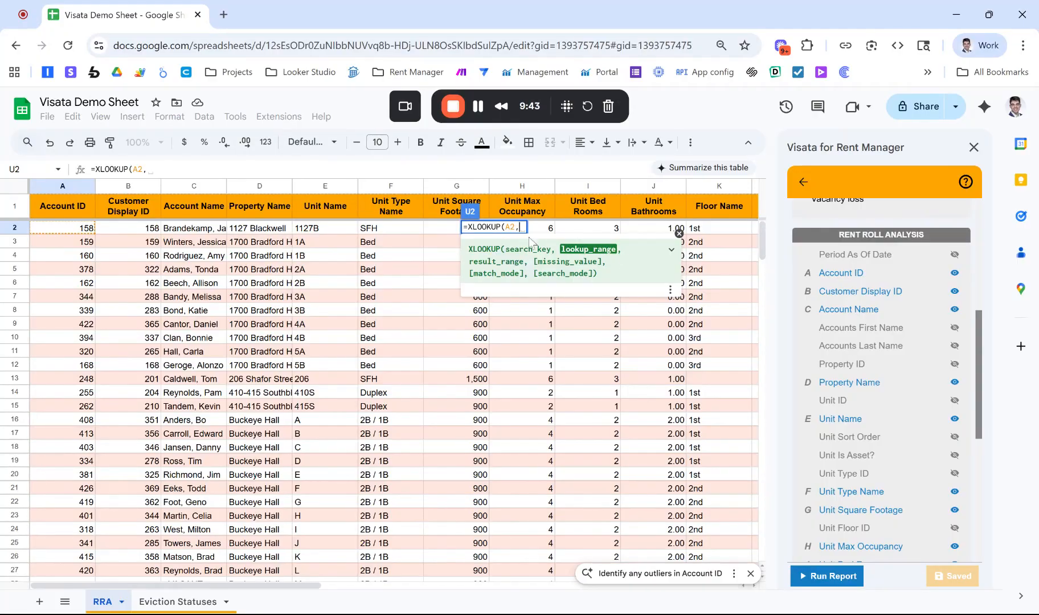
Step: Set the XLOOKUP lookup range to the Tenant ID column, 'Eviction Statuses'!A2:A
click(177, 602)
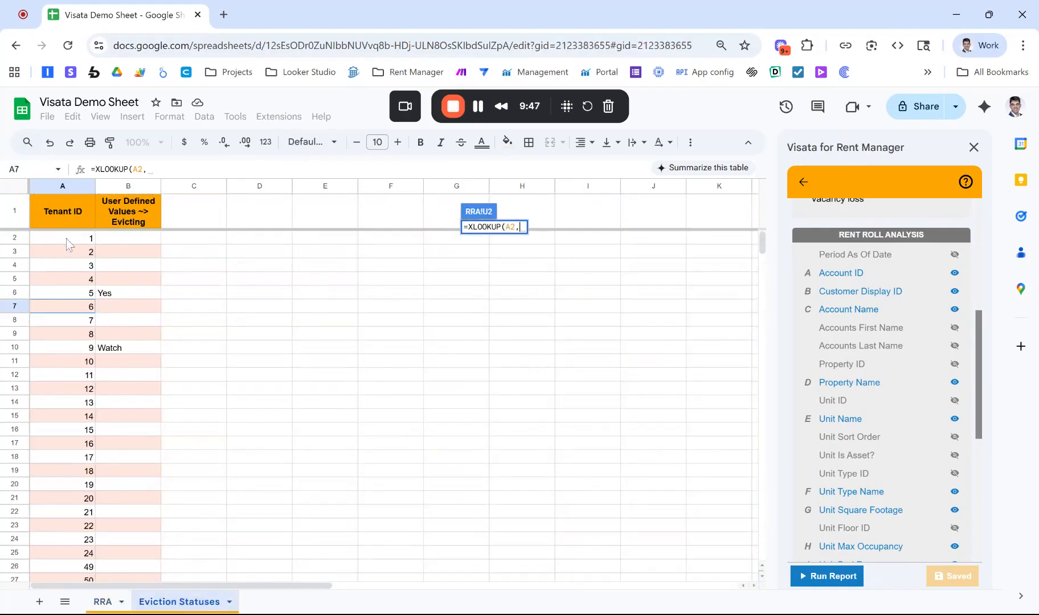
drag(66, 243, 56, 463)
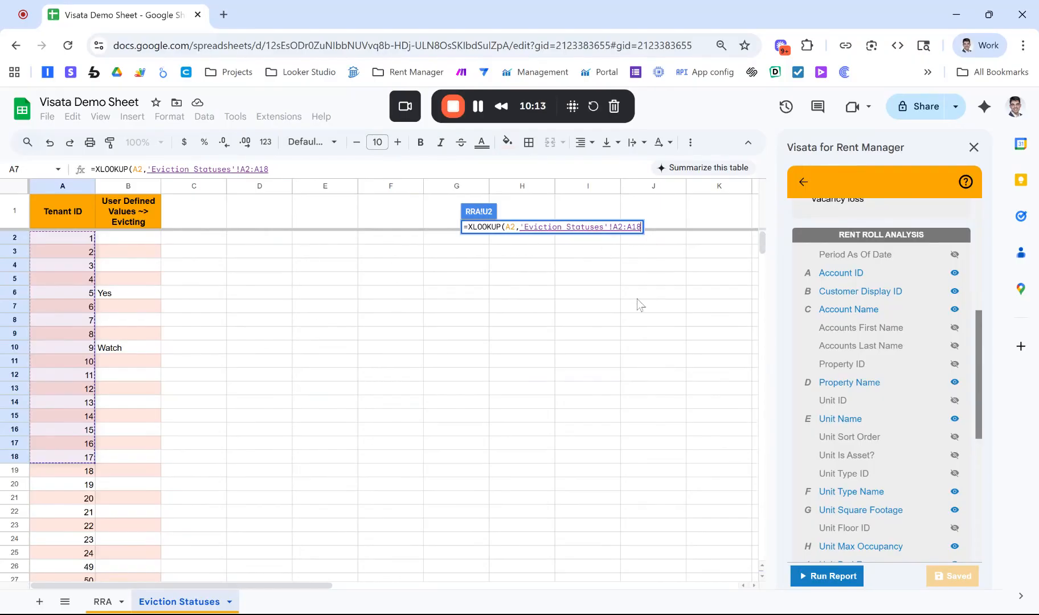
key(BackSpace)
key(BackSpace)
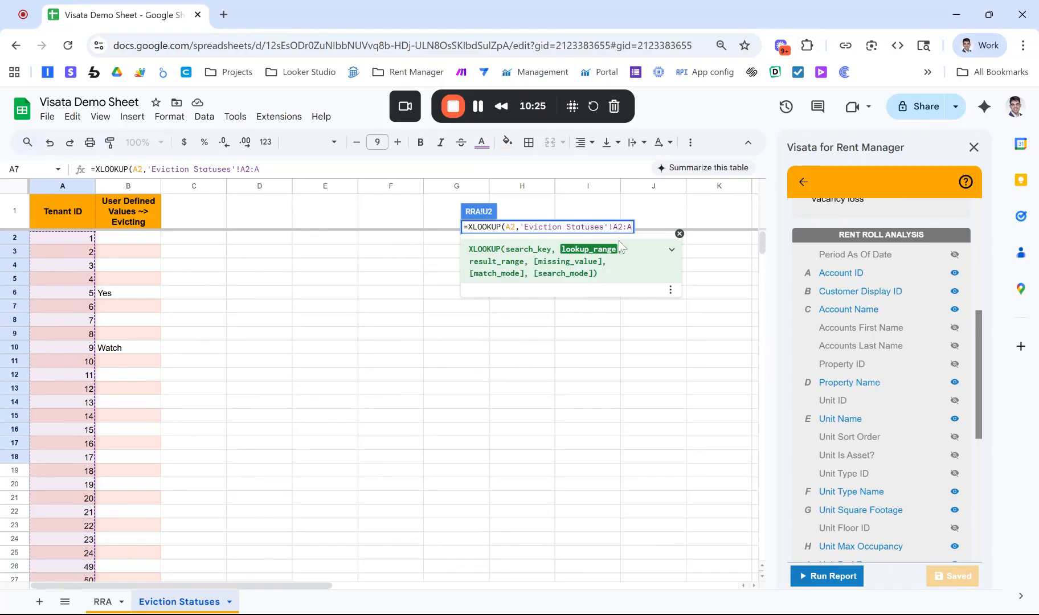
text(,)
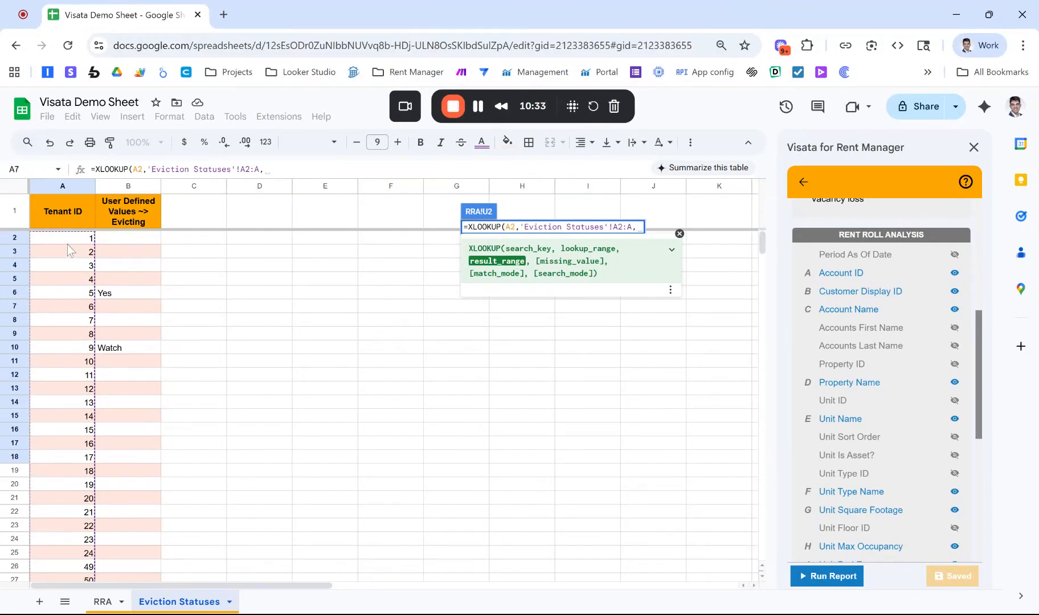
Step: Set the XLOOKUP result range to the Evicting column, 'Eviction Statuses'!B2:B, and complete the formula
click(126, 242)
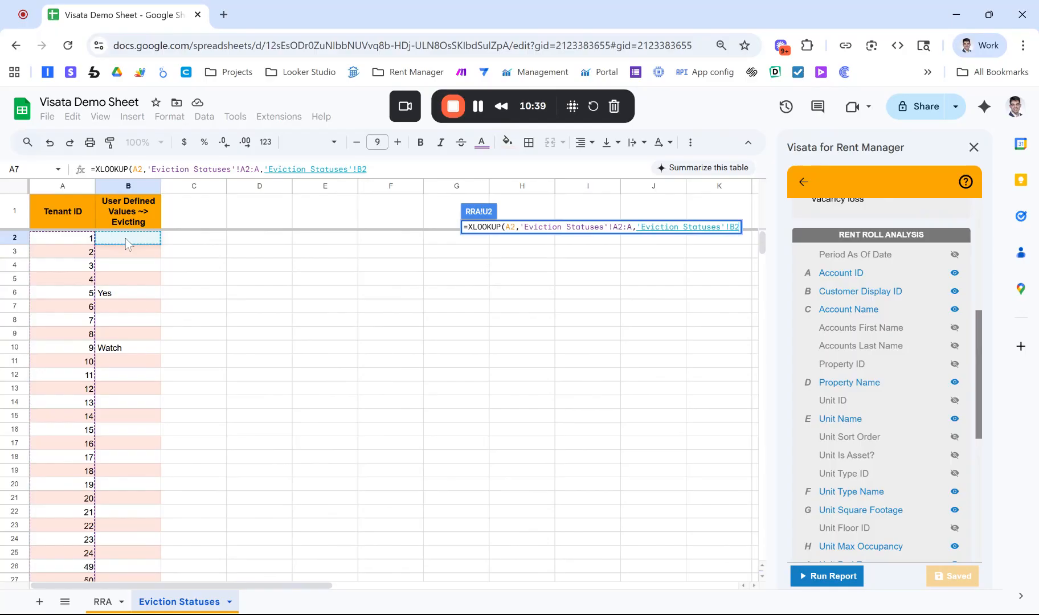
key(shift+Down)
key(shift+Down)
key(shift+Down)
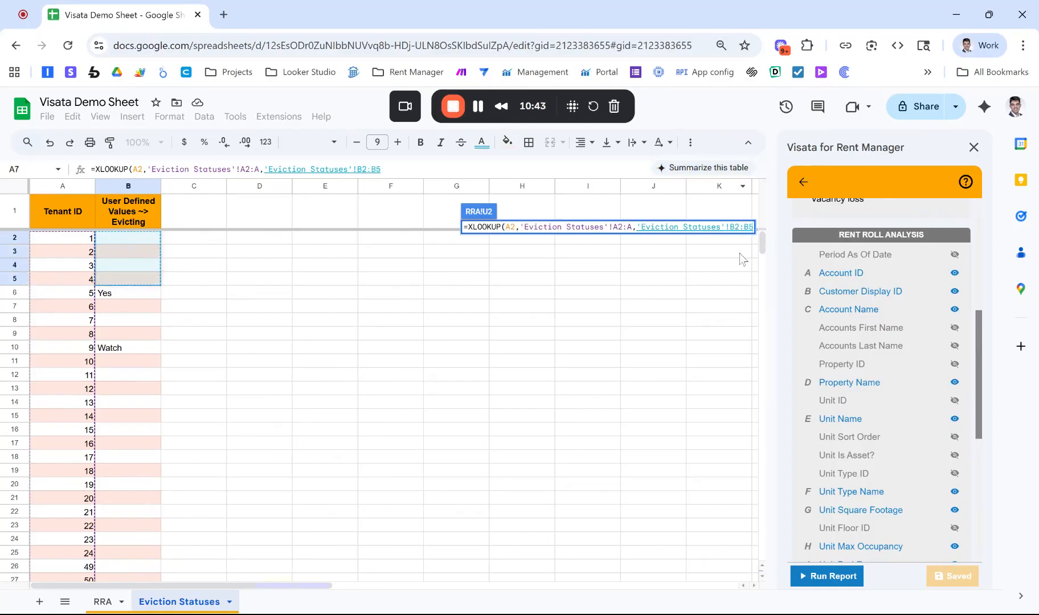
key(BackSpace)
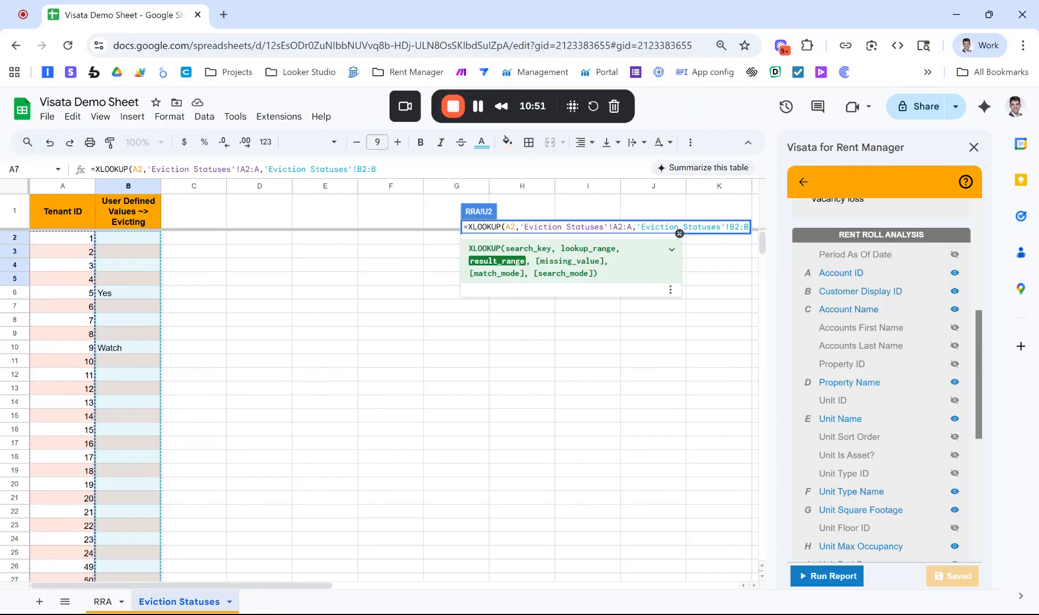
text())
key(Return)
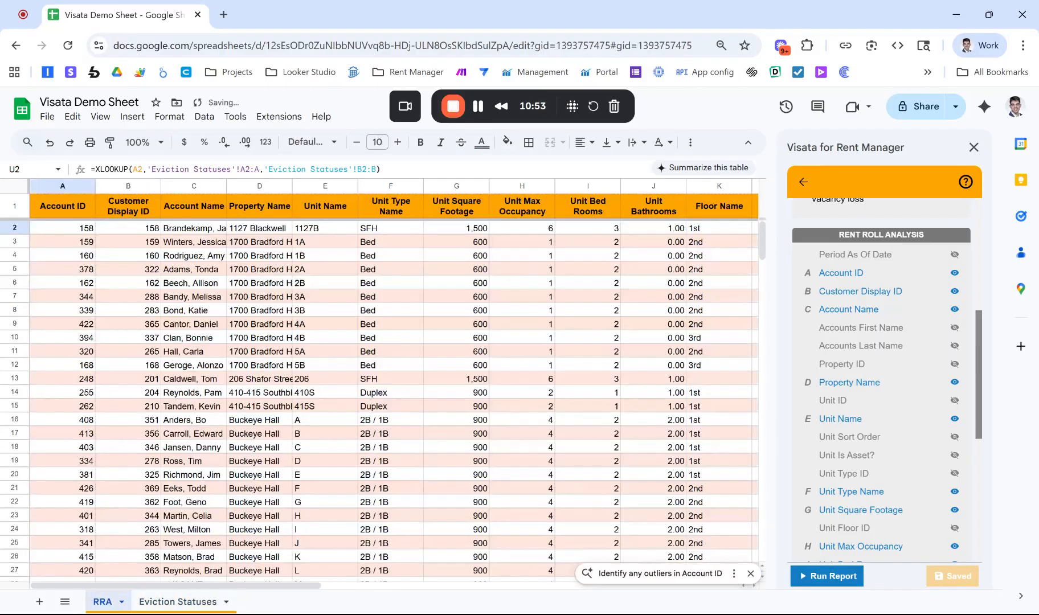
Step: Examine the RRA sheet between the Account ID column and the Eviction Status lookup in U2
scroll(642, 298, right, 15)
scroll(642, 299, left, 1)
scroll(387, 230, left, 12)
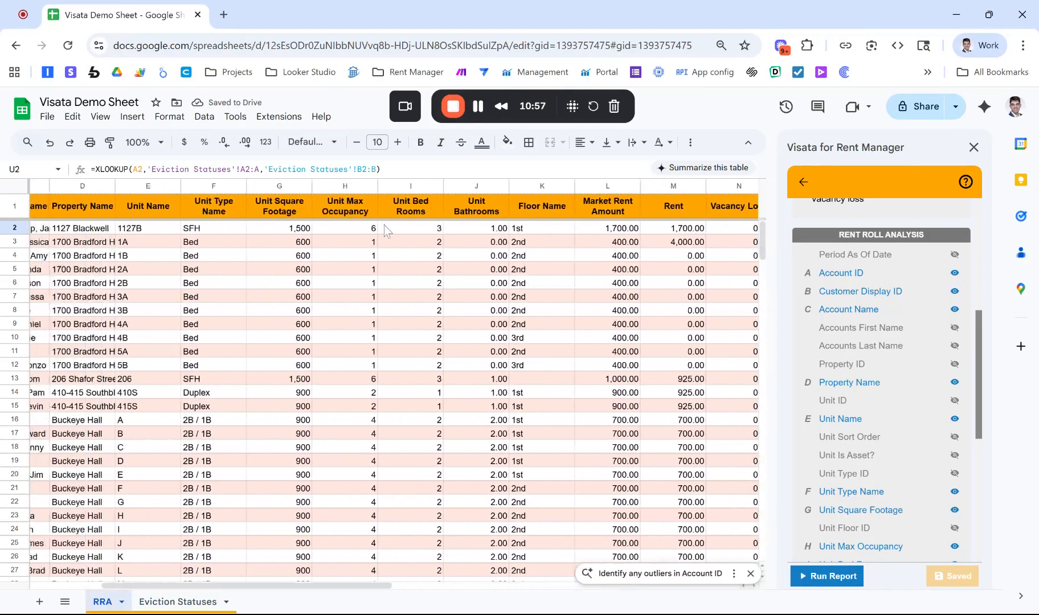
scroll(386, 230, left, 3)
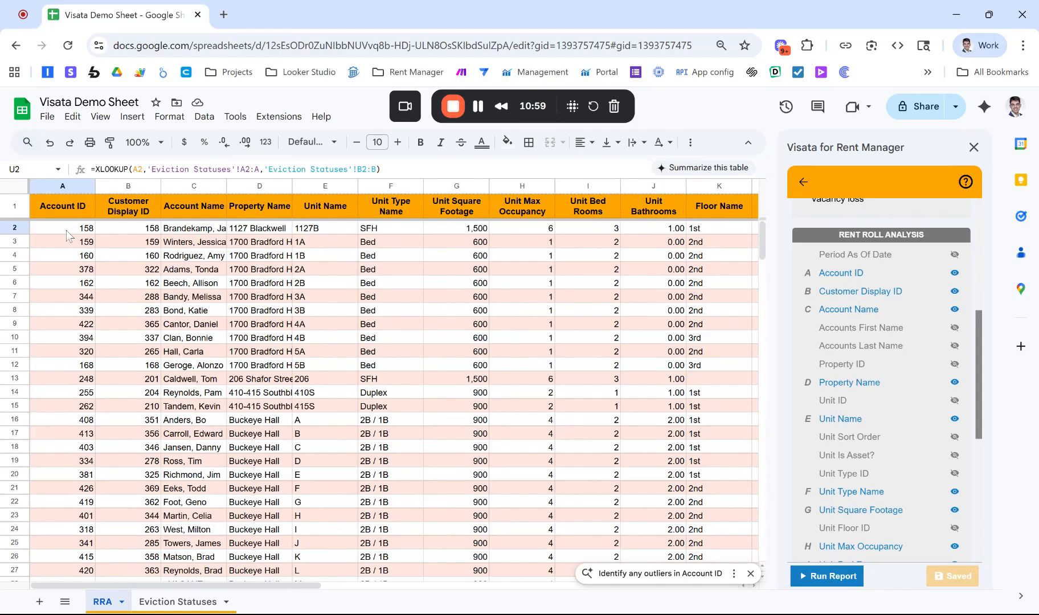
scroll(66, 234, right, 15)
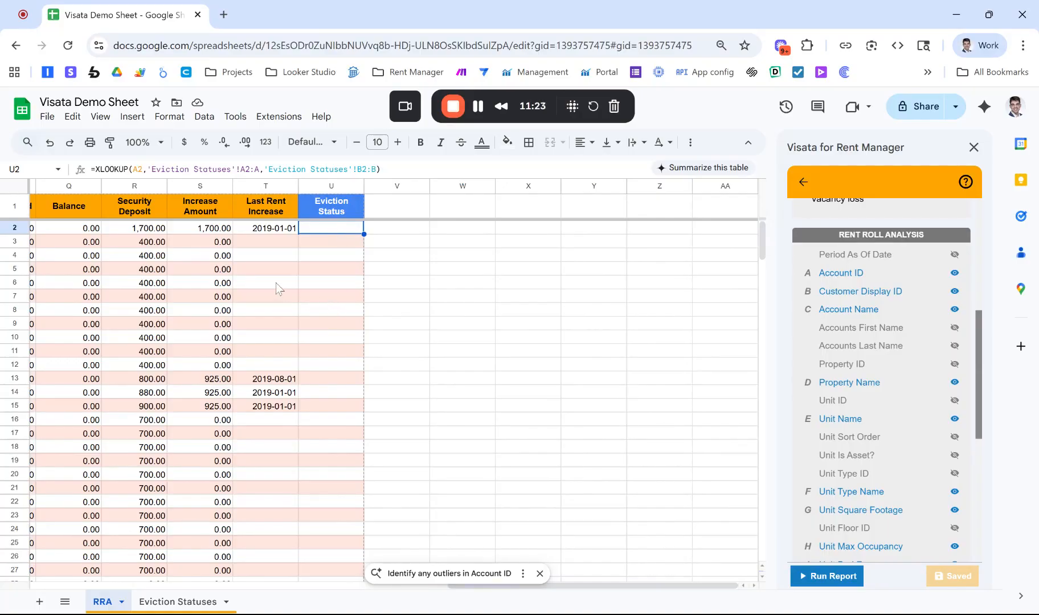
scroll(246, 265, left, 5)
scroll(246, 265, left, 4)
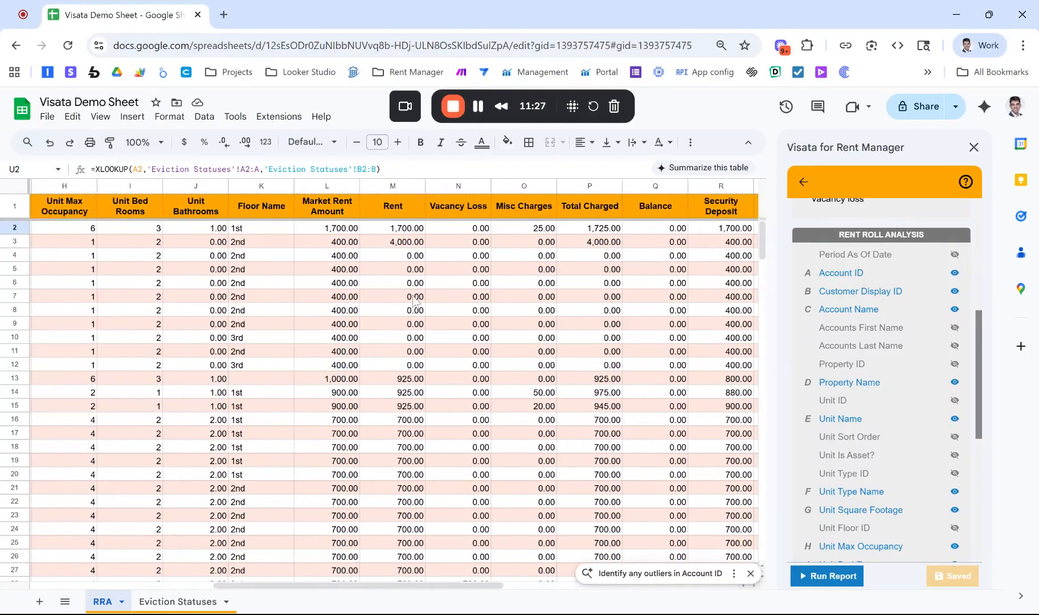
Step: Wrap the XLOOKUP formula in U2 in a MAP function with A2:A as its first array
scroll(414, 302, down, 3)
scroll(371, 274, right, 9)
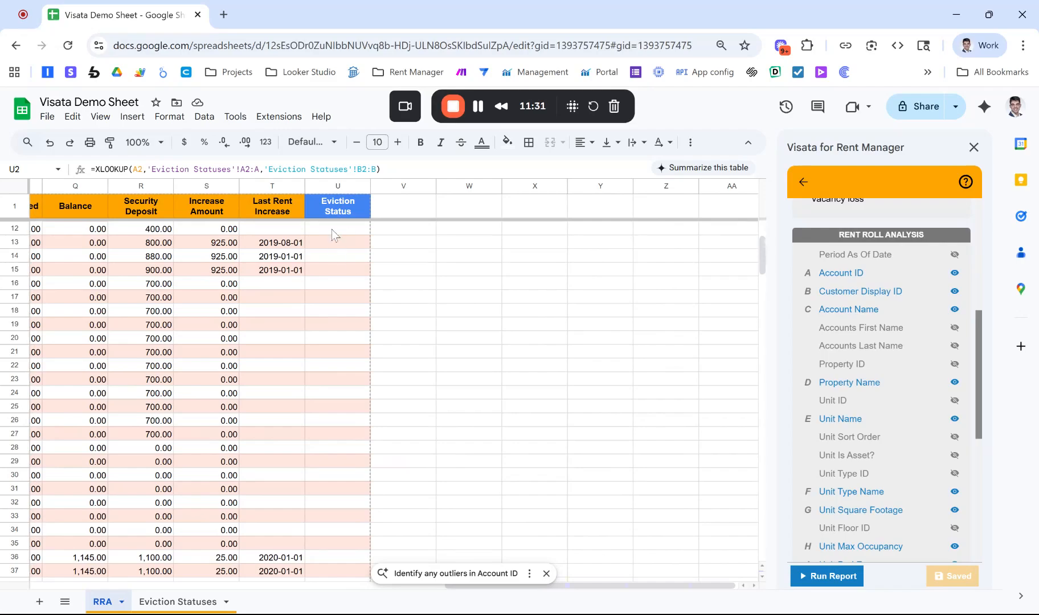
scroll(336, 507, down, 18)
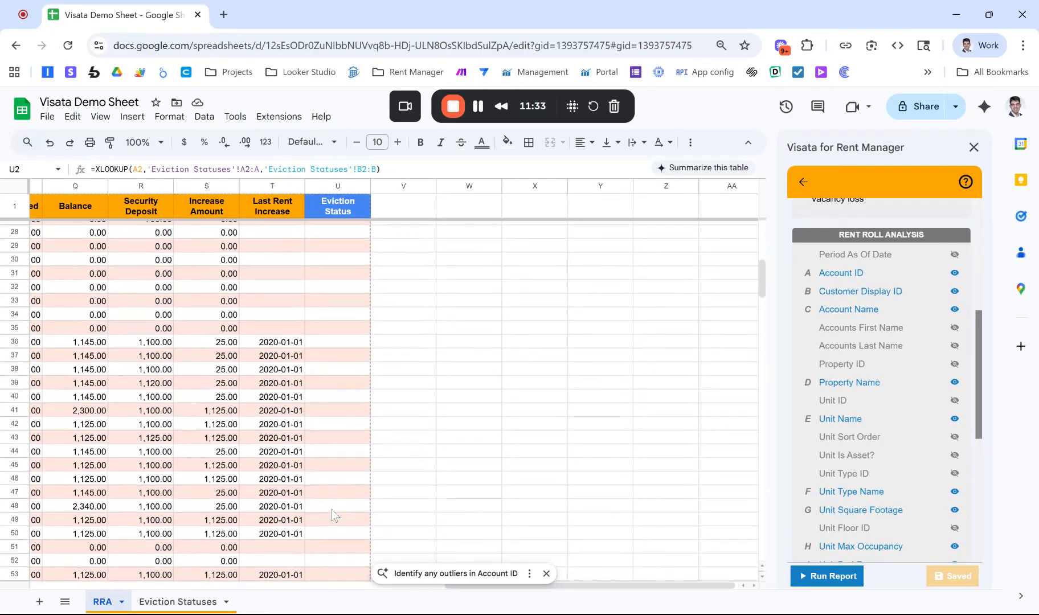
scroll(332, 510, up, 20)
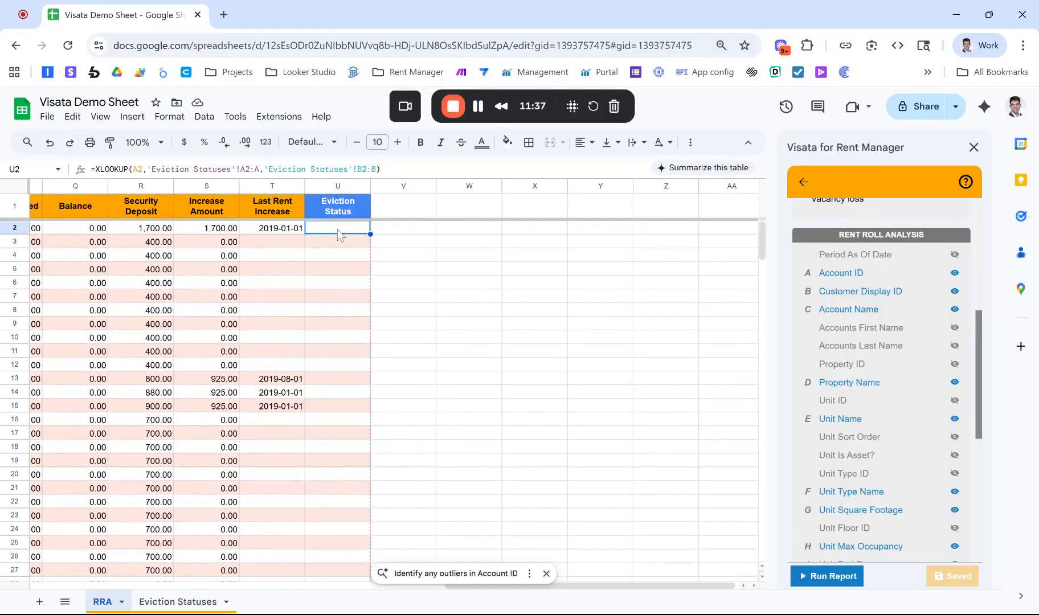
double_click(339, 234)
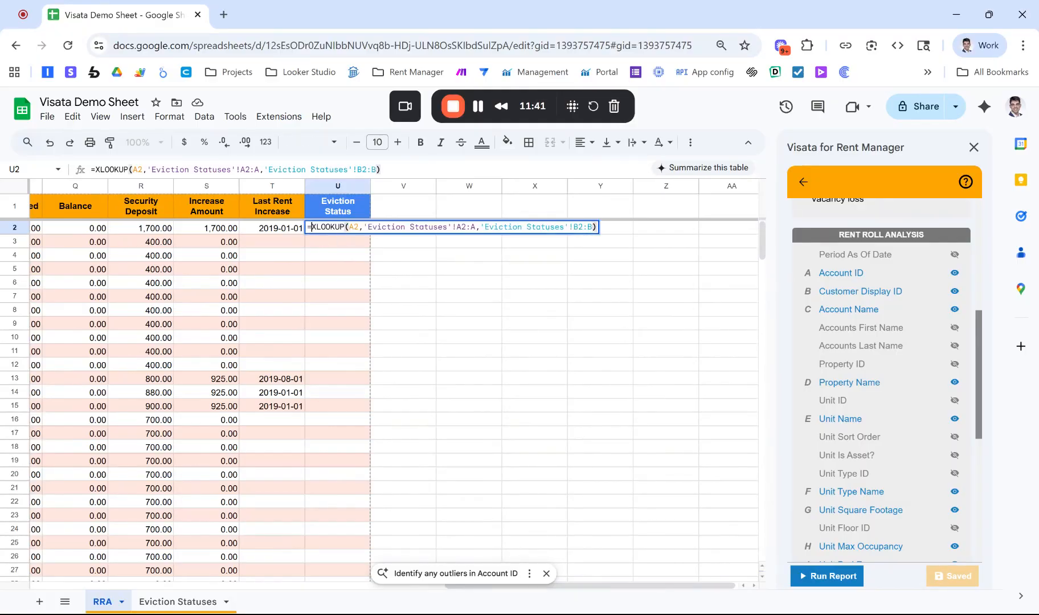
text(MAP)
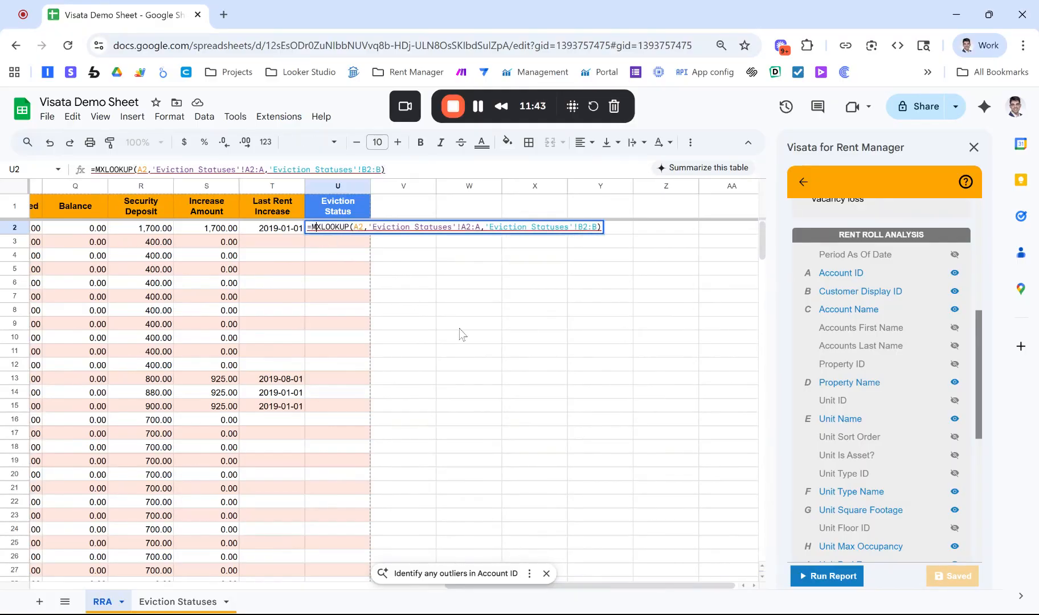
text(()
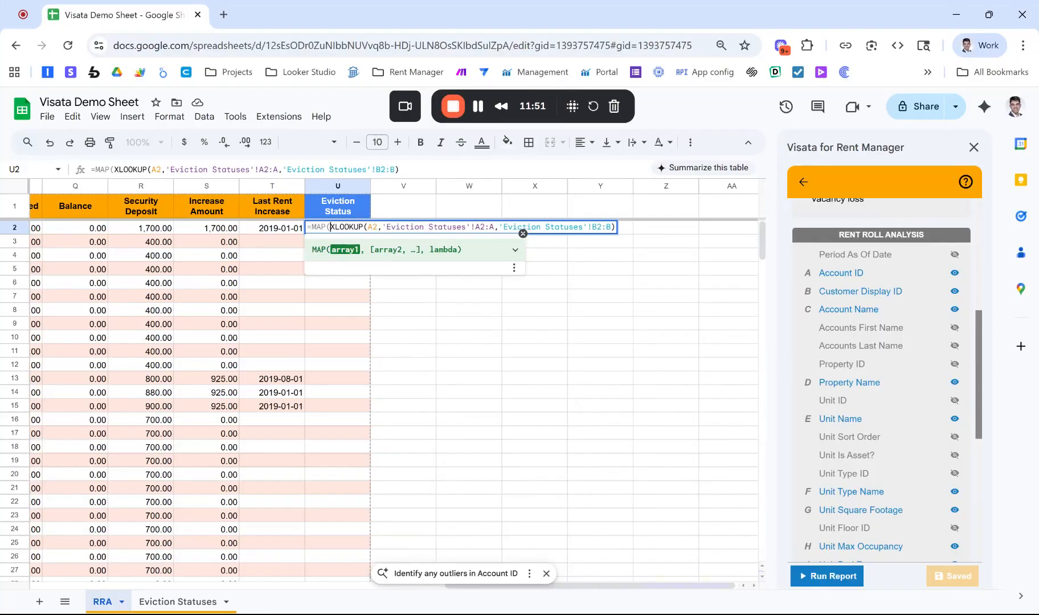
scroll(45, 219, left, 10)
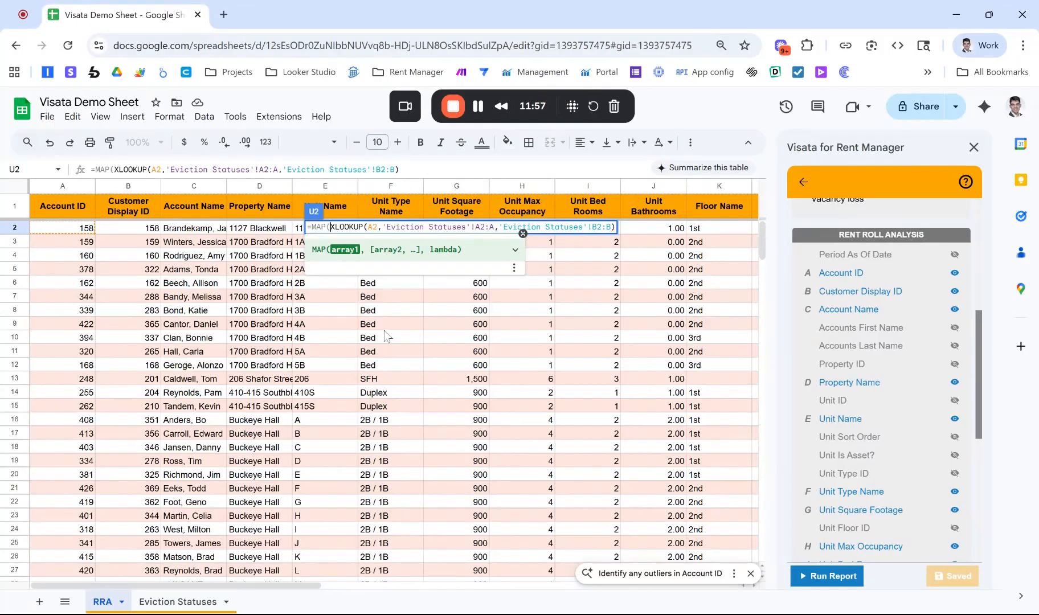
text(A2:)
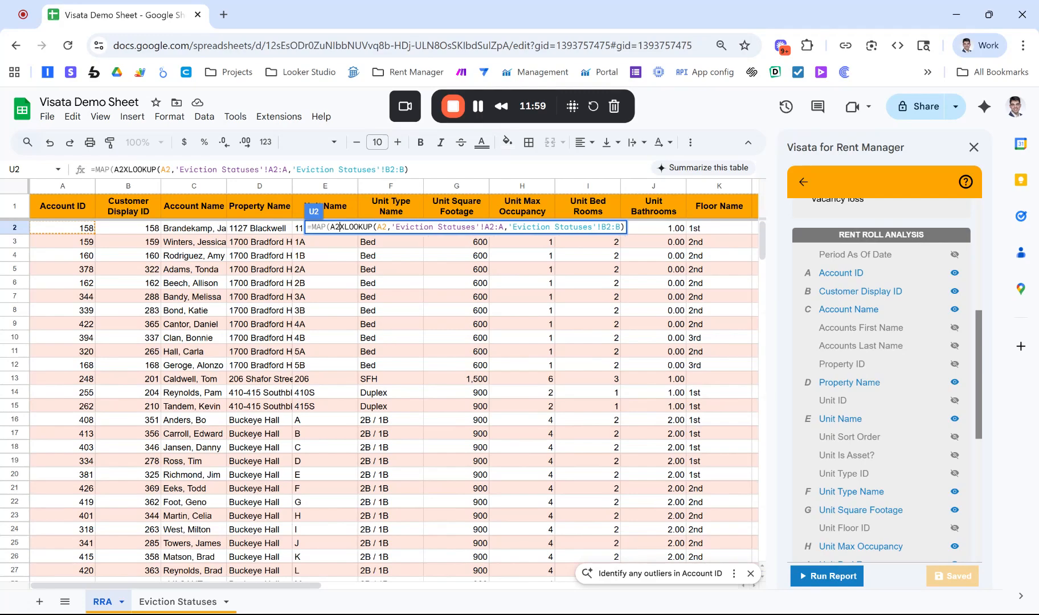
text(A)
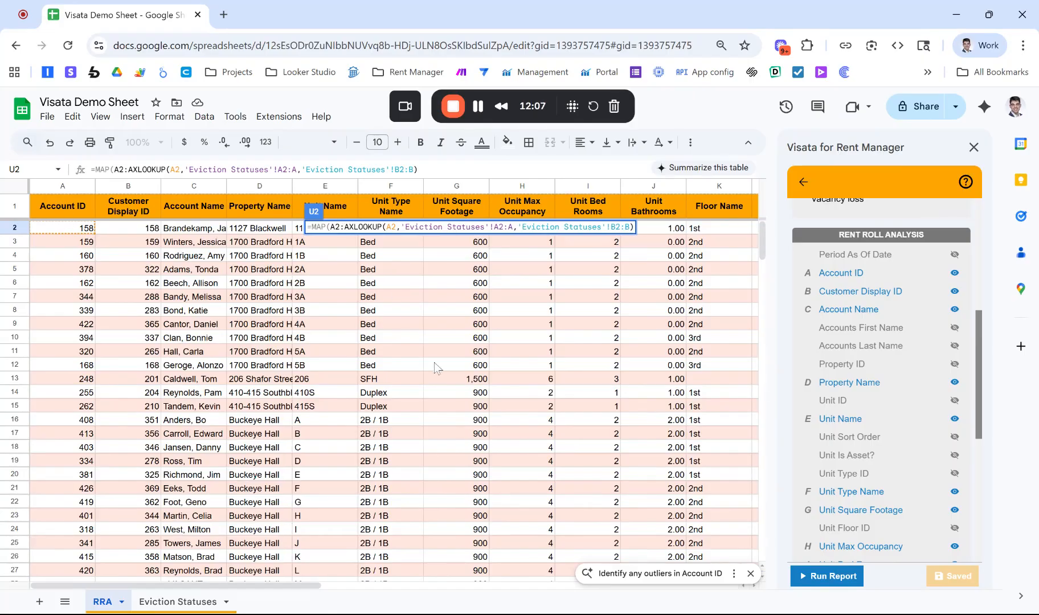
text(,)
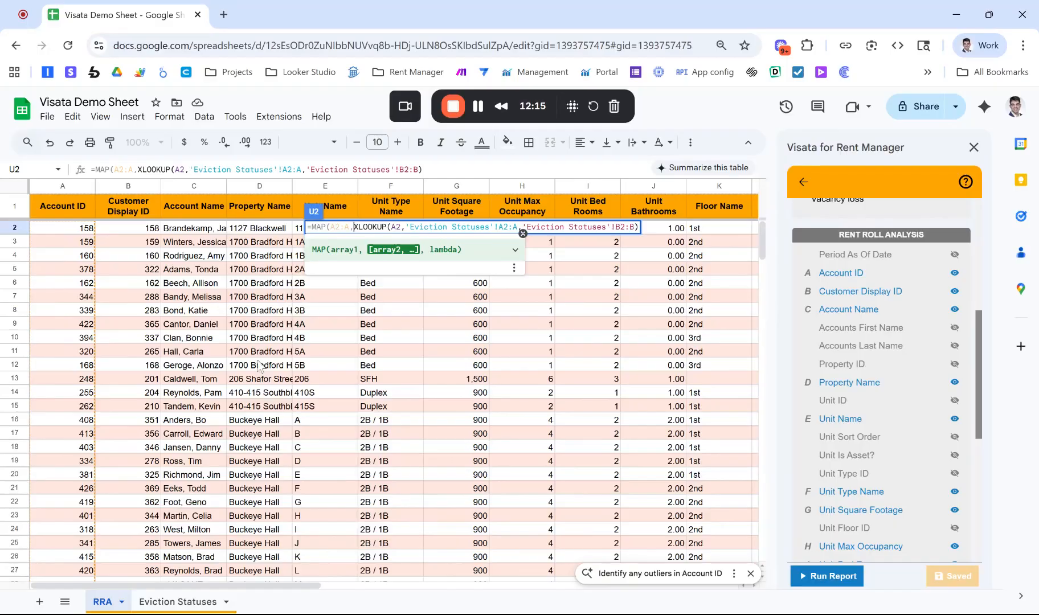
Step: Insert a LAMBDA with the parameter name ten_id around the XLOOKUP inside the MAP formula
text(LAMBDA()
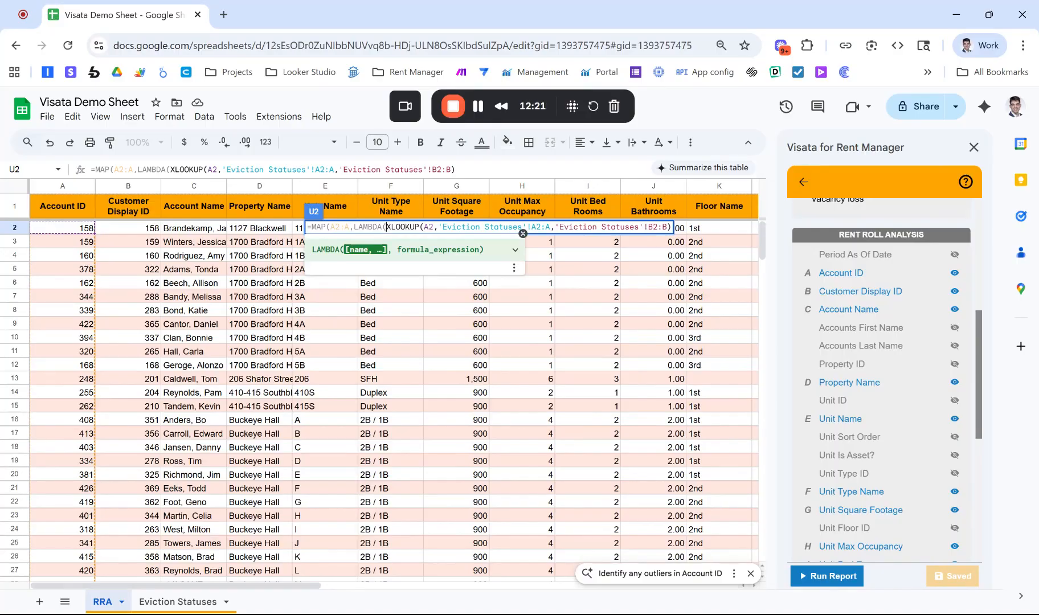
text(ten)
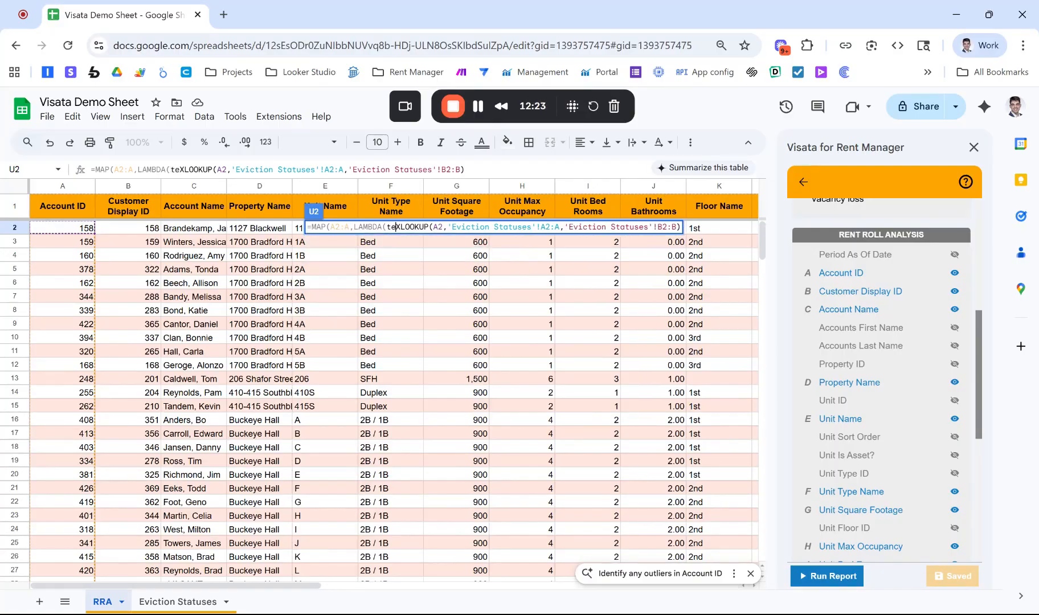
text(_id)
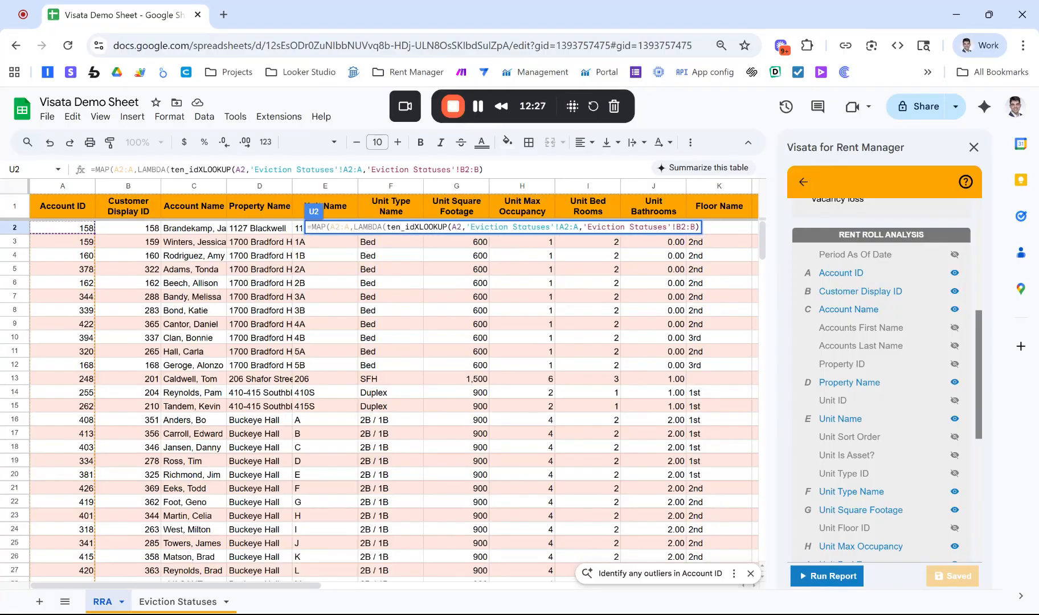
text(,)
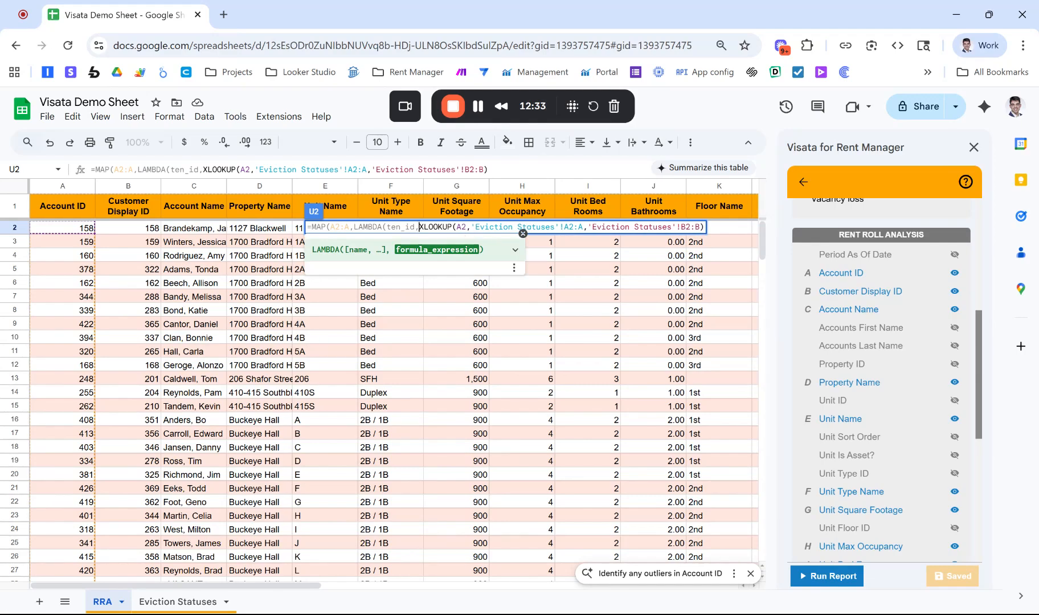
Step: Replace the XLOOKUP search key A2 with ten_id and complete the MAP formula in U2
click(466, 227)
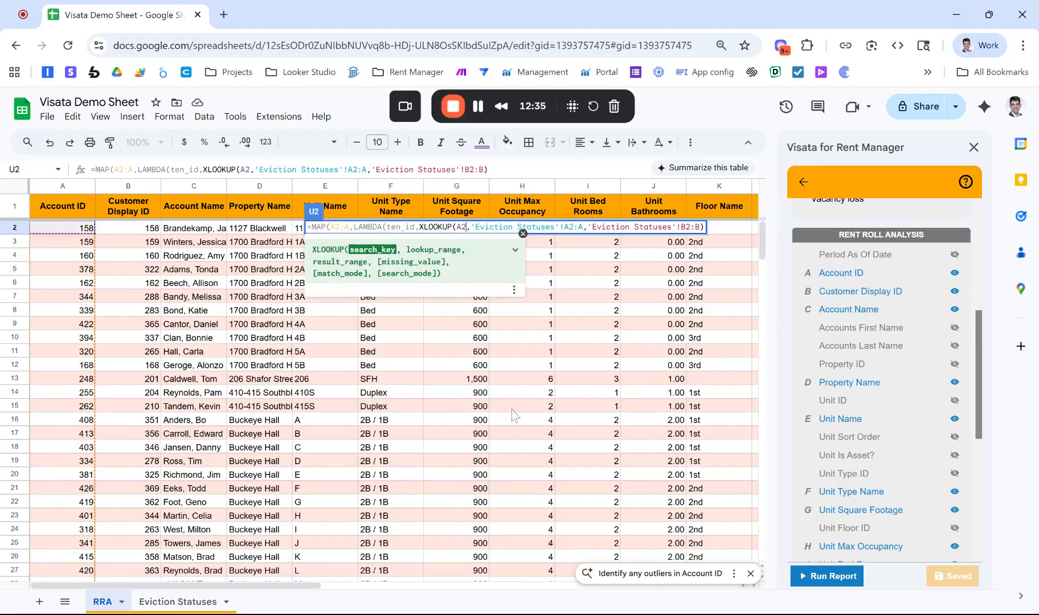
key(BackSpace)
key(BackSpace)
text(ten)
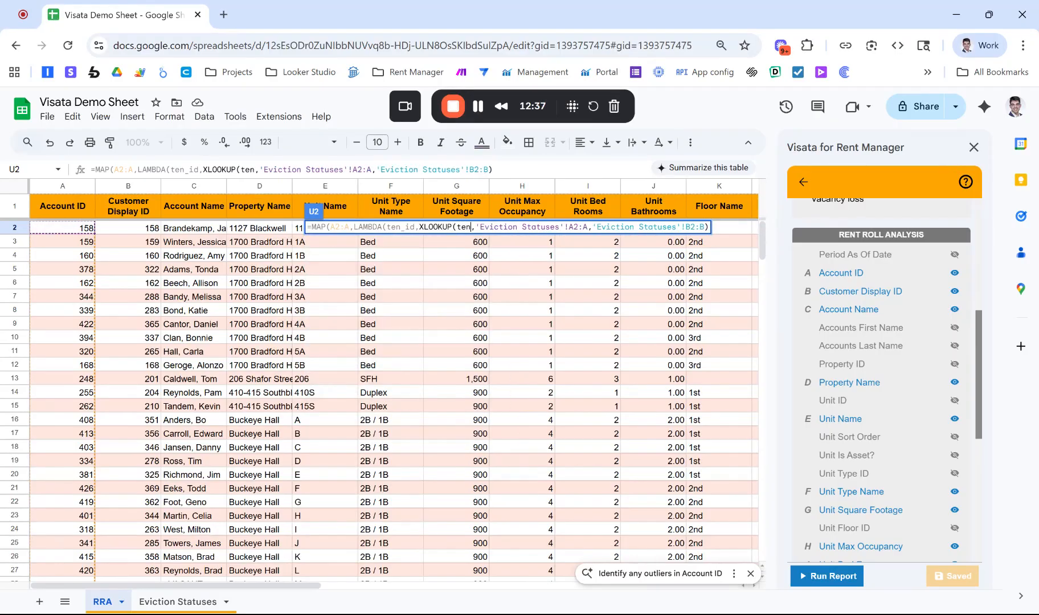
text(_id)
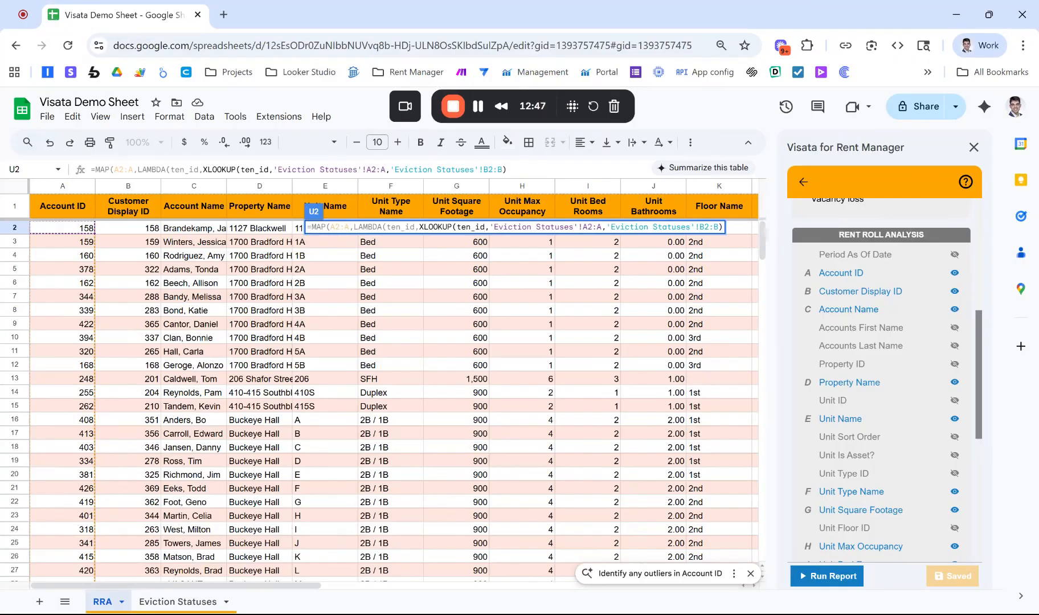
key(Return)
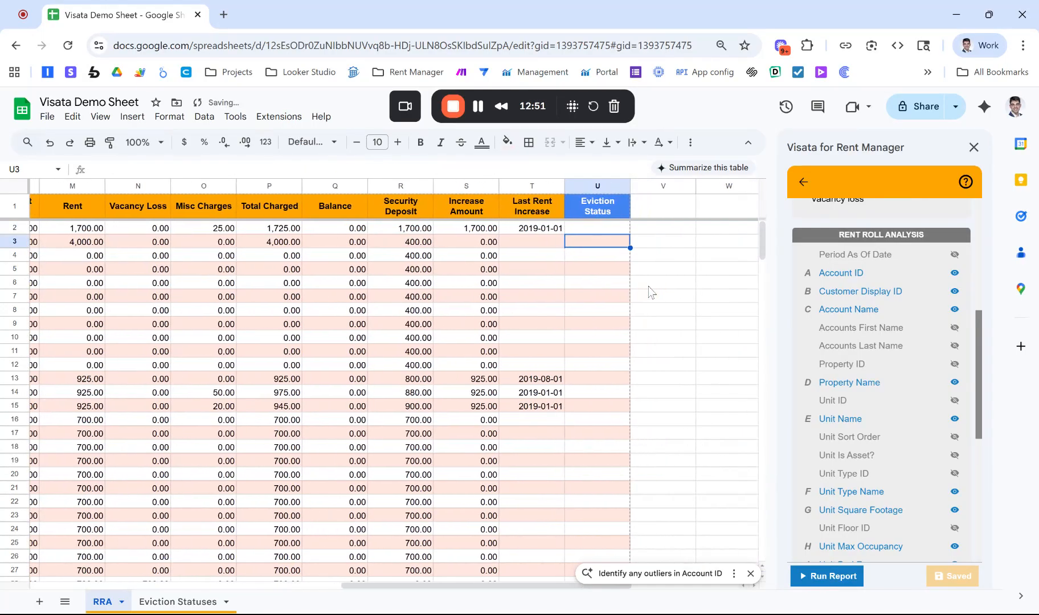
Step: Examine the mapped results in the Eviction Status column and compare the #N/A rows with their account details
scroll(578, 341, down, 10)
scroll(579, 341, up, 4)
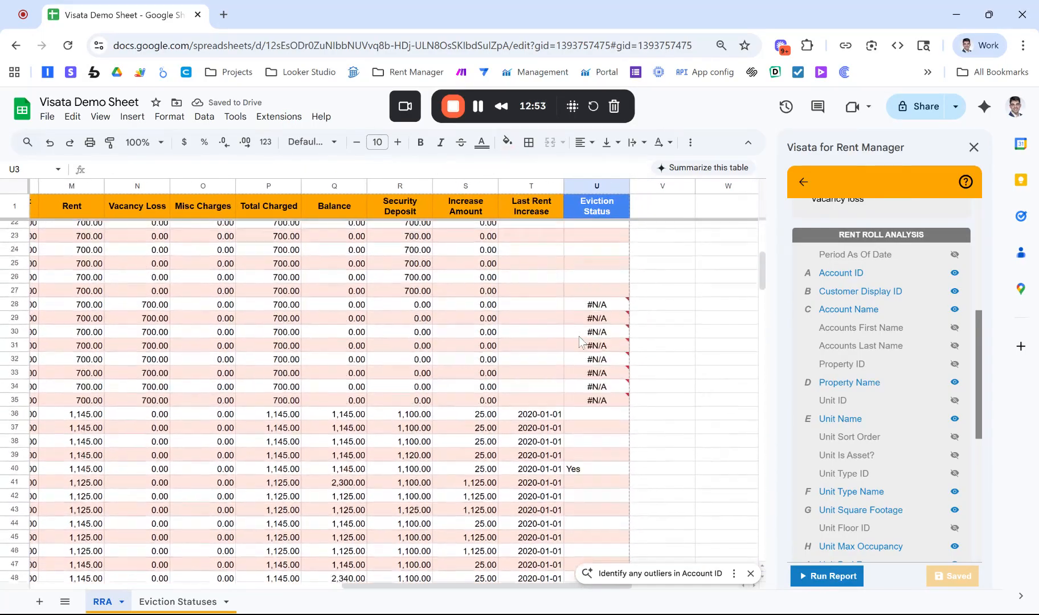
scroll(575, 371, right, 1)
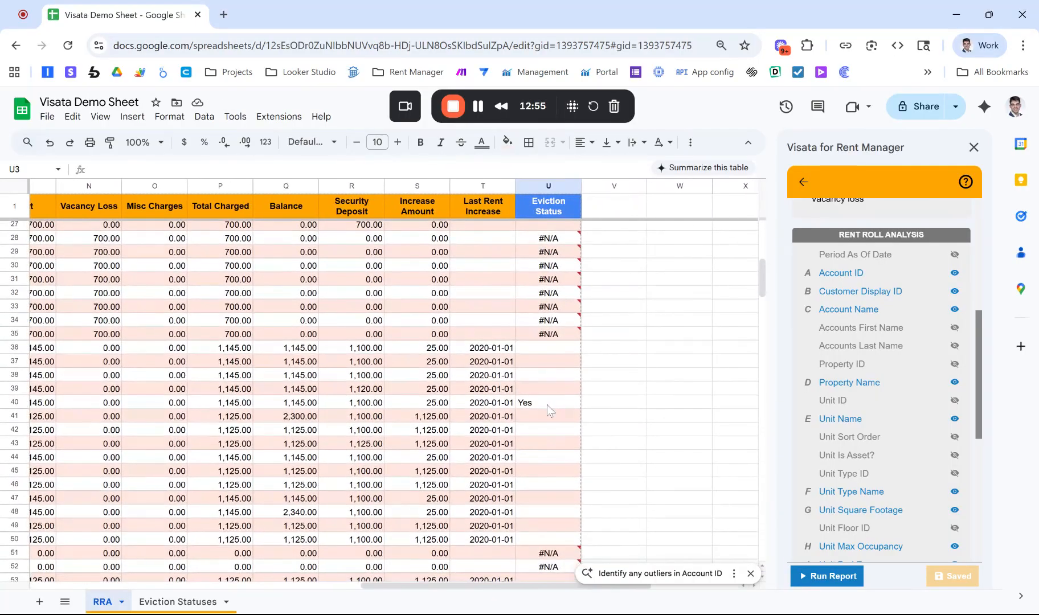
scroll(547, 405, down, 7)
scroll(547, 405, right, 2)
scroll(435, 349, down, 13)
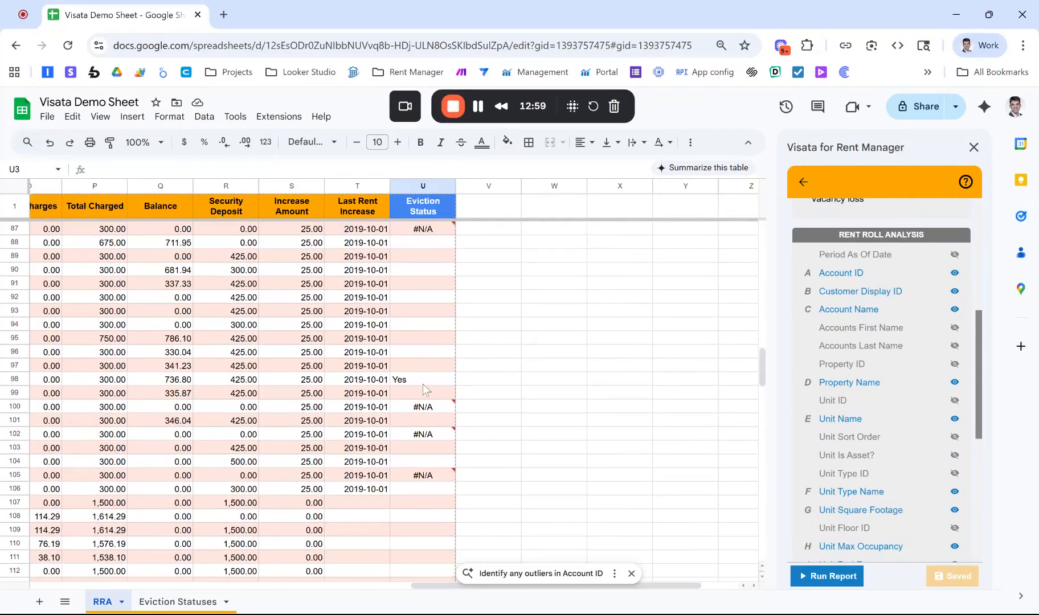
scroll(419, 410, left, 2)
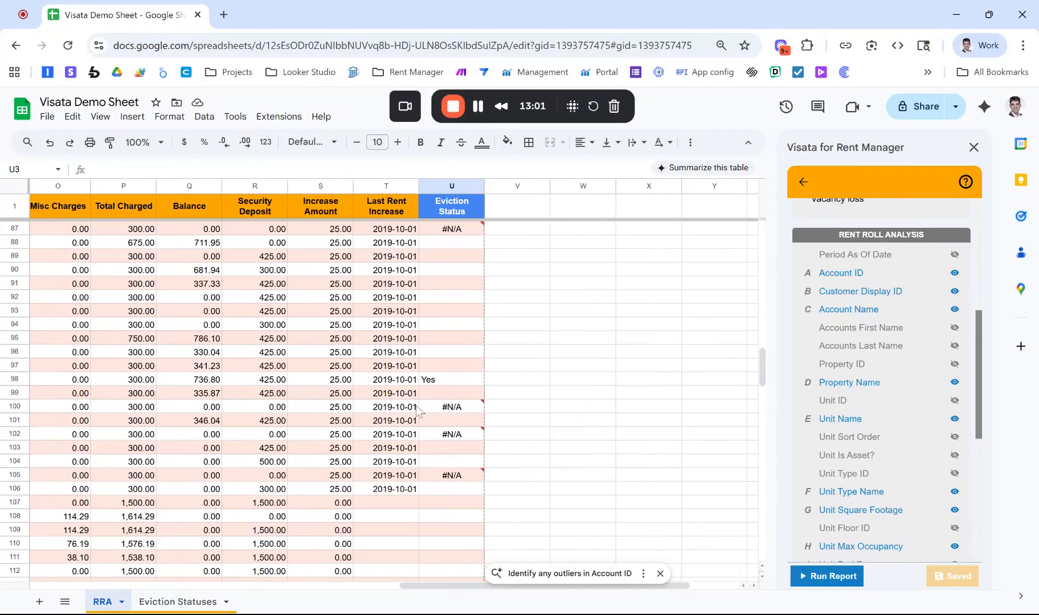
scroll(419, 410, left, 10)
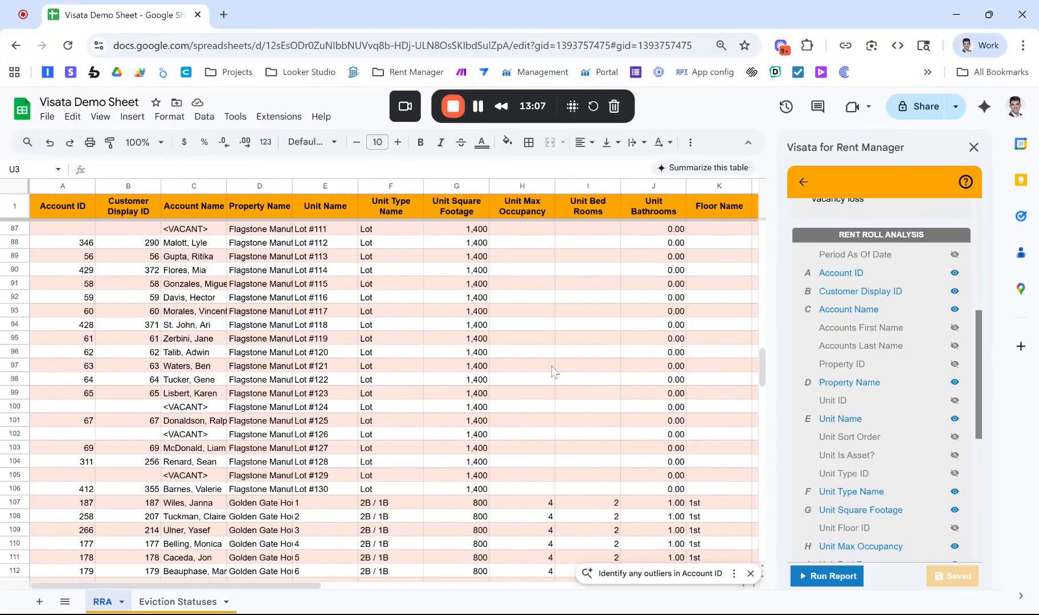
scroll(552, 370, right, 10)
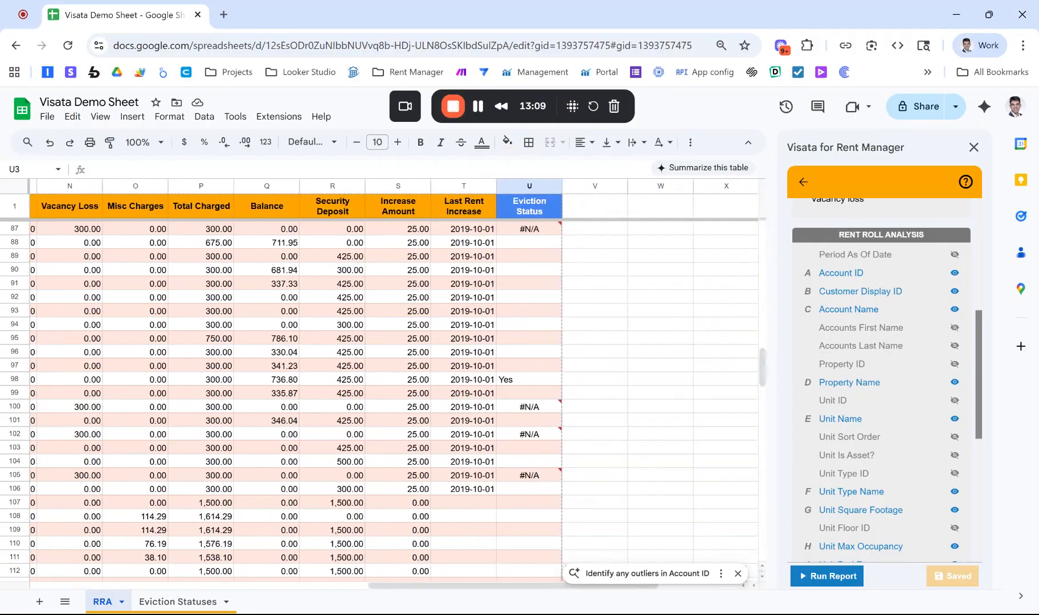
Step: Open the MAP formula in U2 for editing
scroll(552, 370, up, 15)
scroll(523, 370, up, 10)
double_click(523, 233)
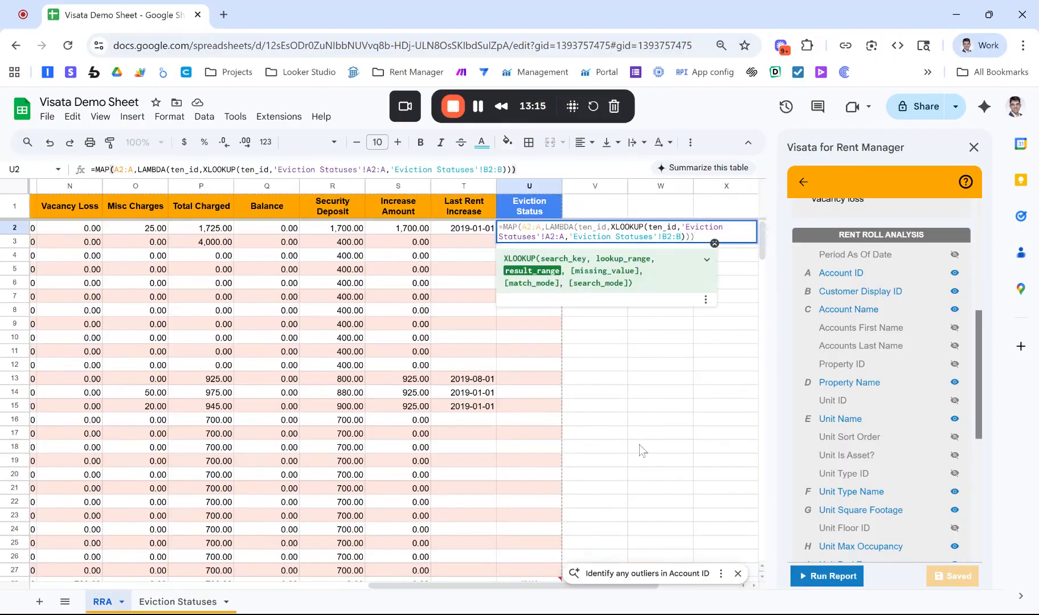
text(,)
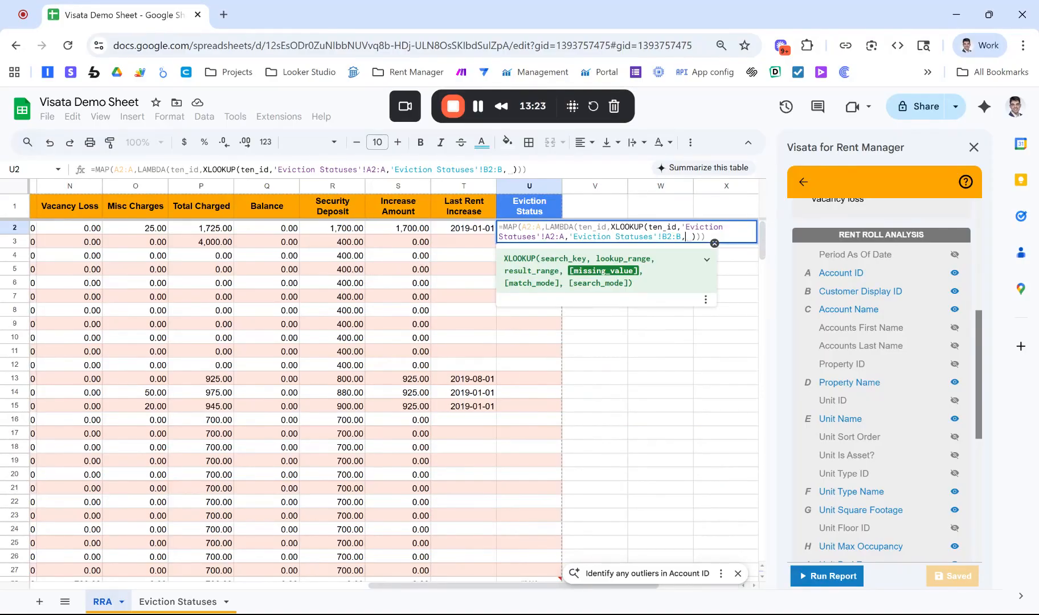
key(BackSpace)
key(BackSpace)
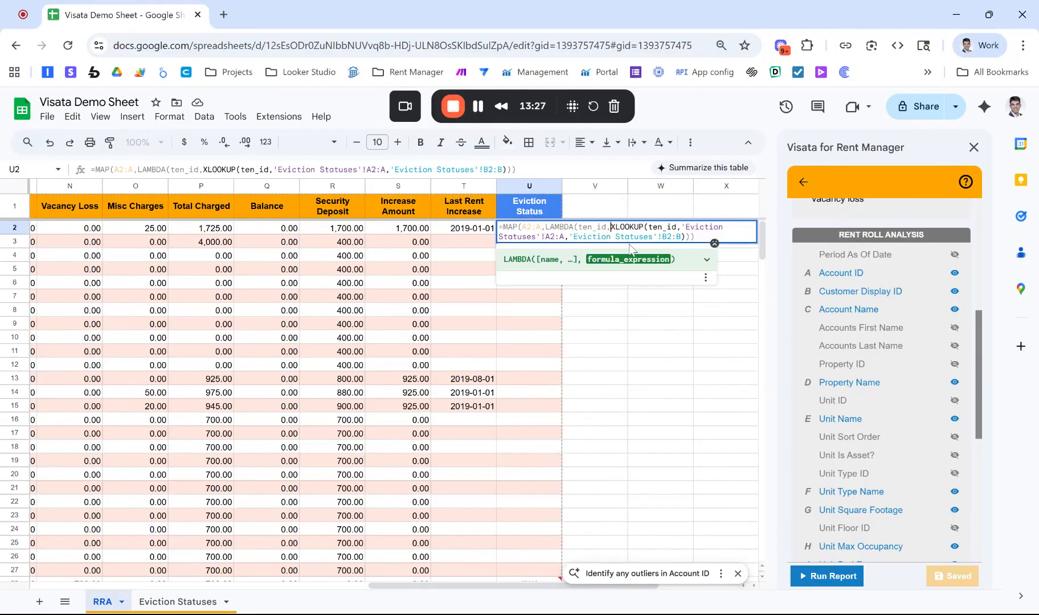
Step: Wrap the XLOOKUP in an IF that returns "" when ten_id="", and complete the formula in U2
text(IF(ten_id)
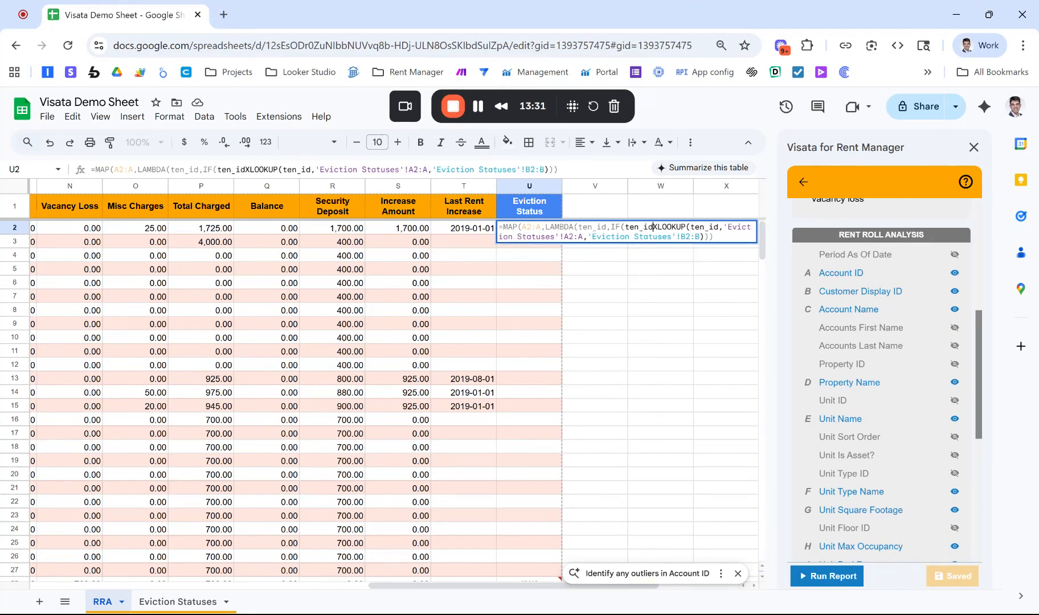
text(="")
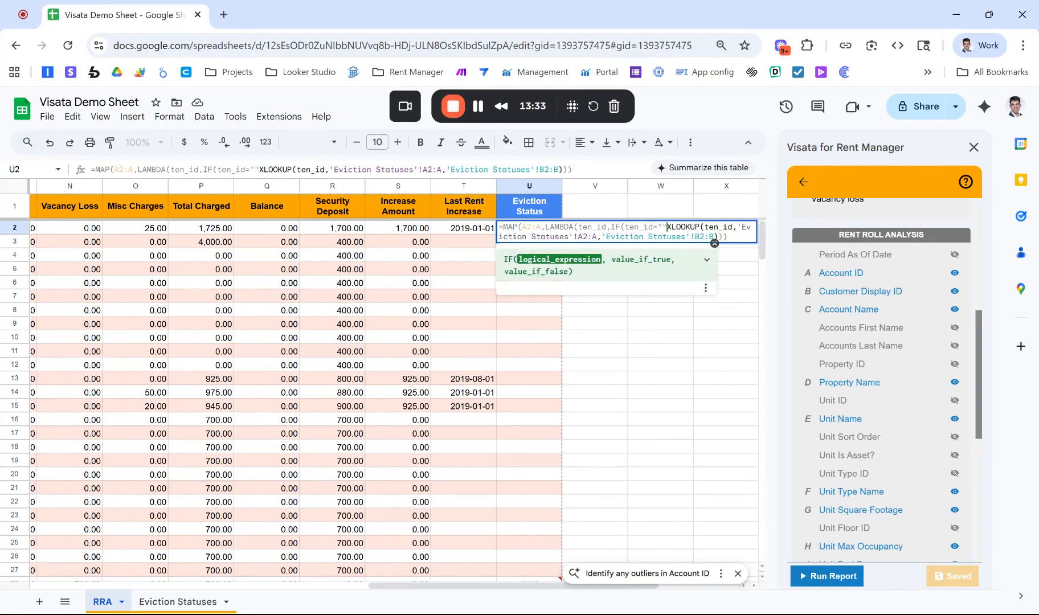
text(,"")
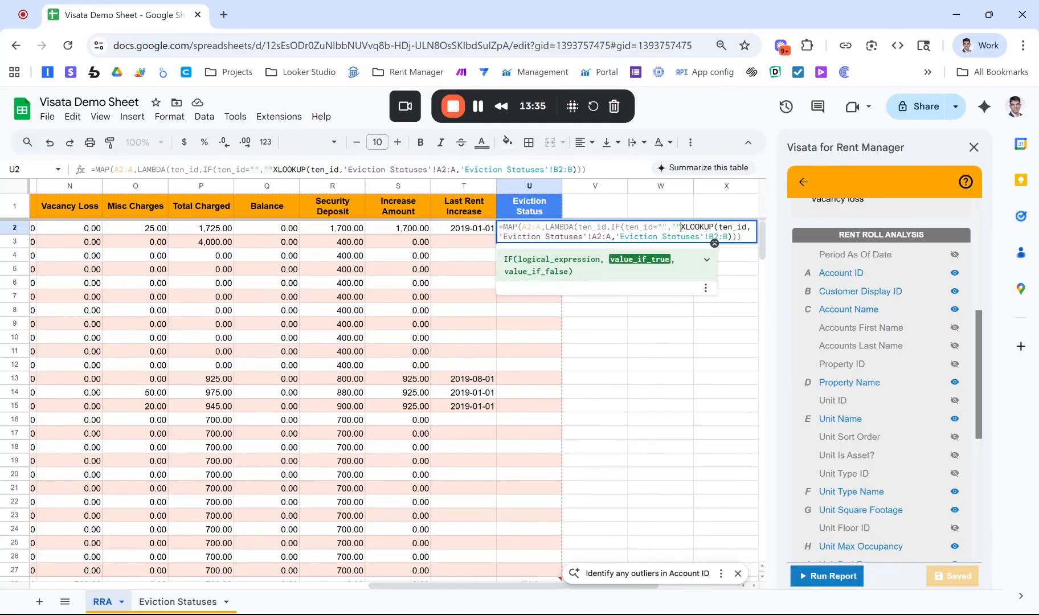
text(,)
key(Return)
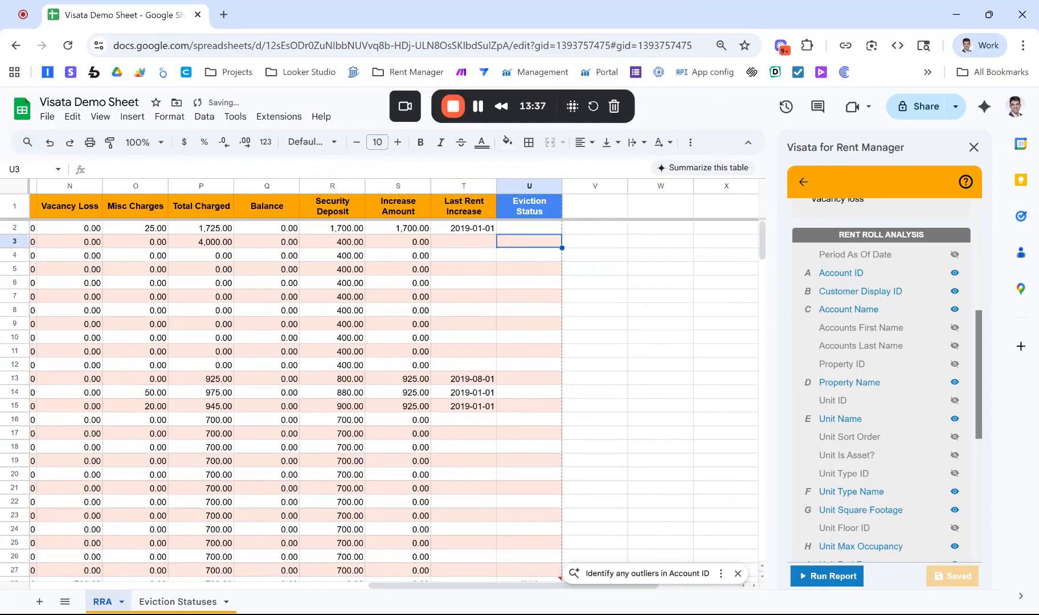
Step: Check the Eviction Status column down to the last row of the RRA sheet with the IF formula applied
scroll(382, 399, down, 20)
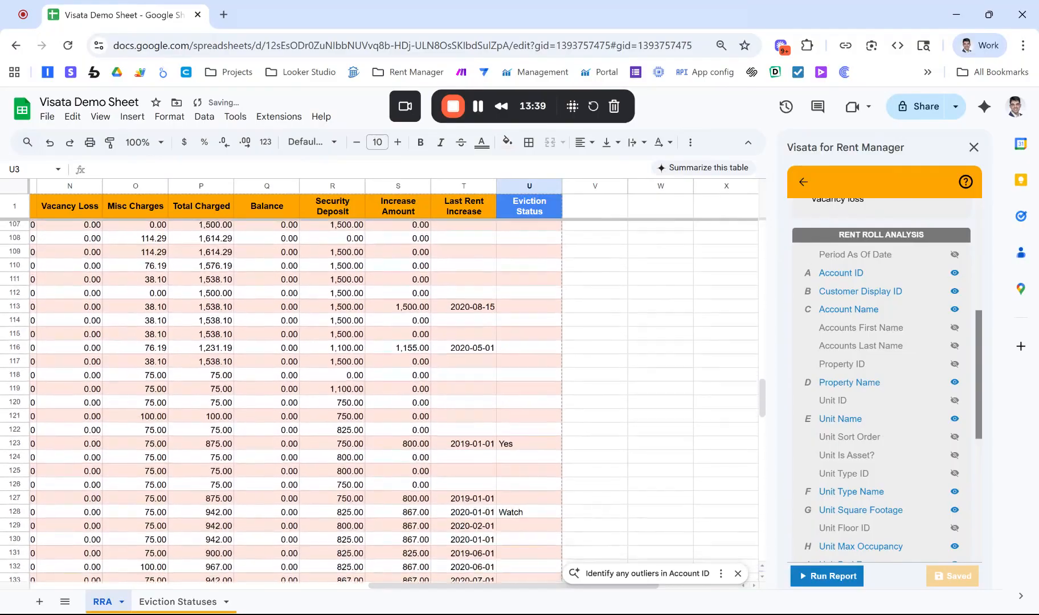
scroll(382, 398, down, 10)
scroll(381, 399, right, 3)
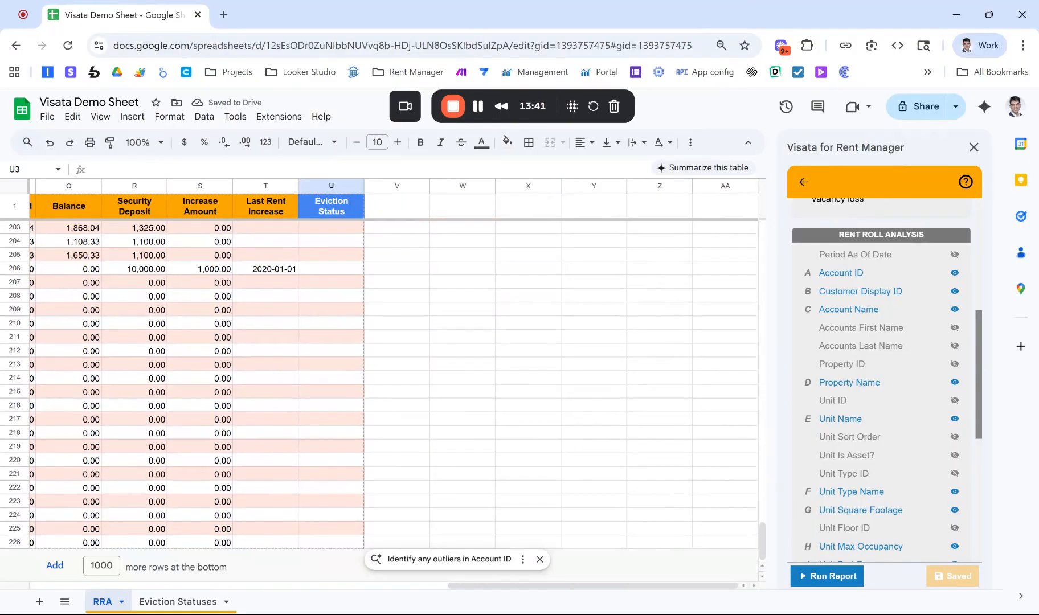
scroll(541, 265, left, 3)
scroll(542, 266, up, 15)
scroll(542, 266, up, 20)
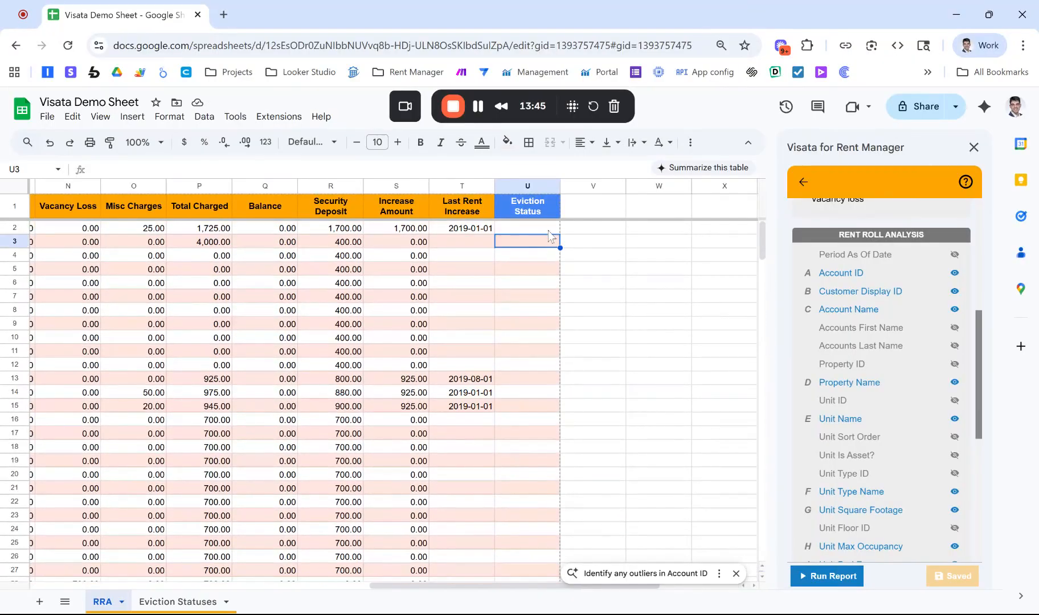
scroll(530, 229, down, 12)
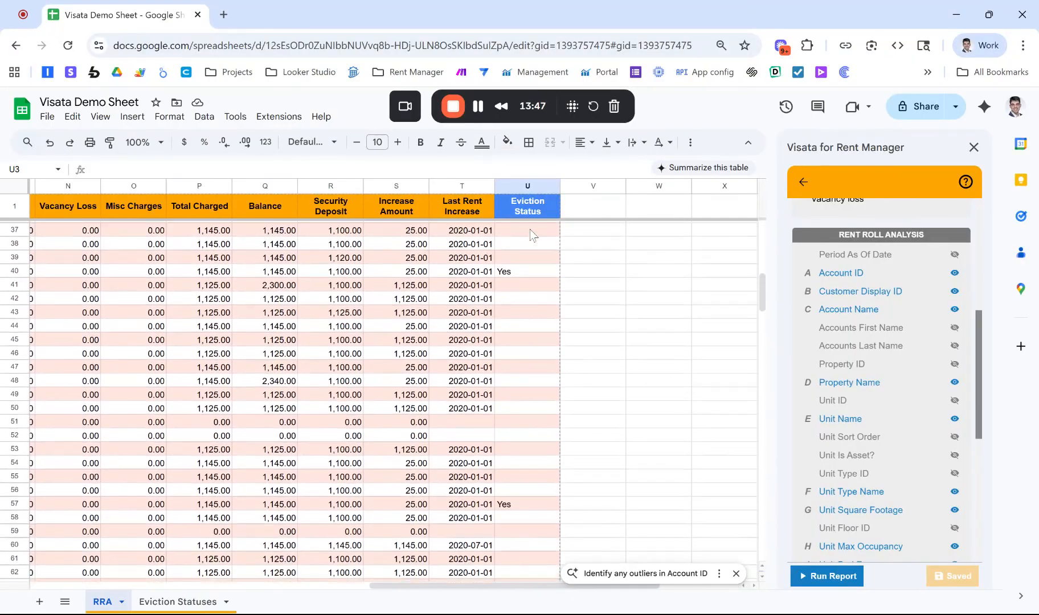
Step: Rename the Eviction Status header in U1 of the RRA sheet as Evicting
click(479, 270)
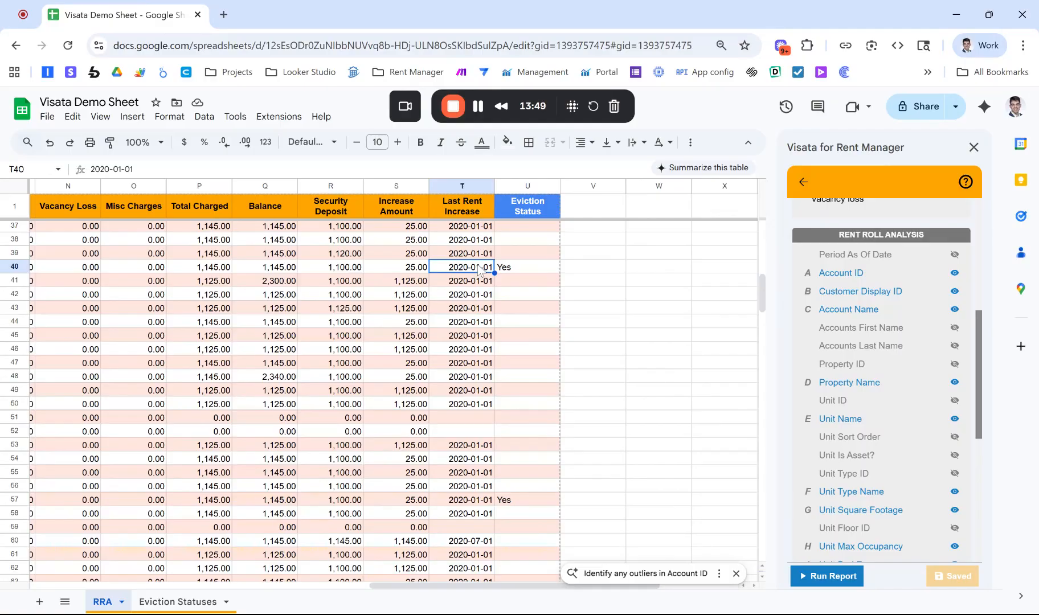
click(537, 267)
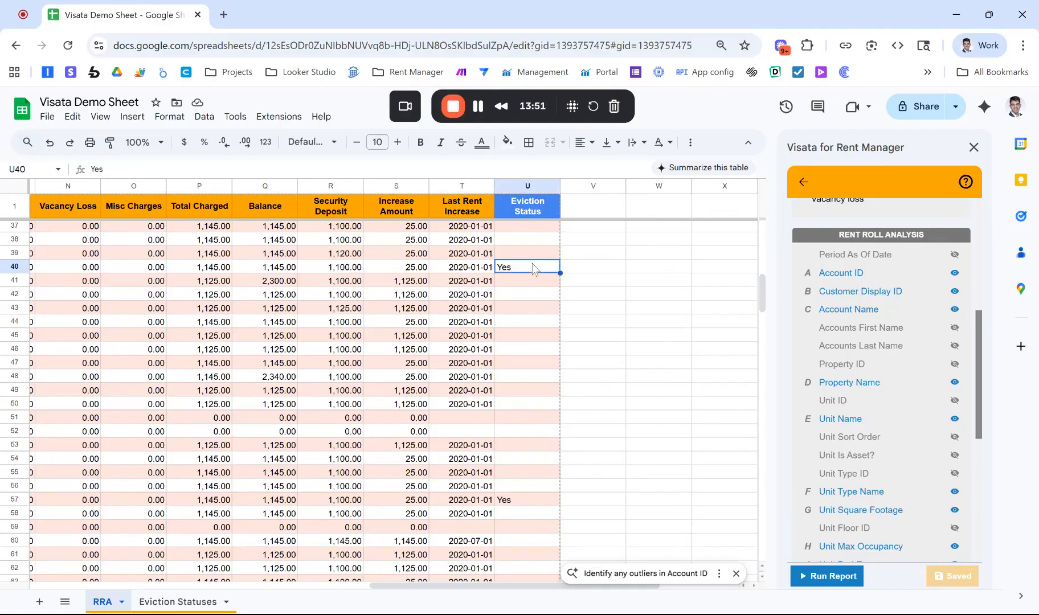
click(533, 213)
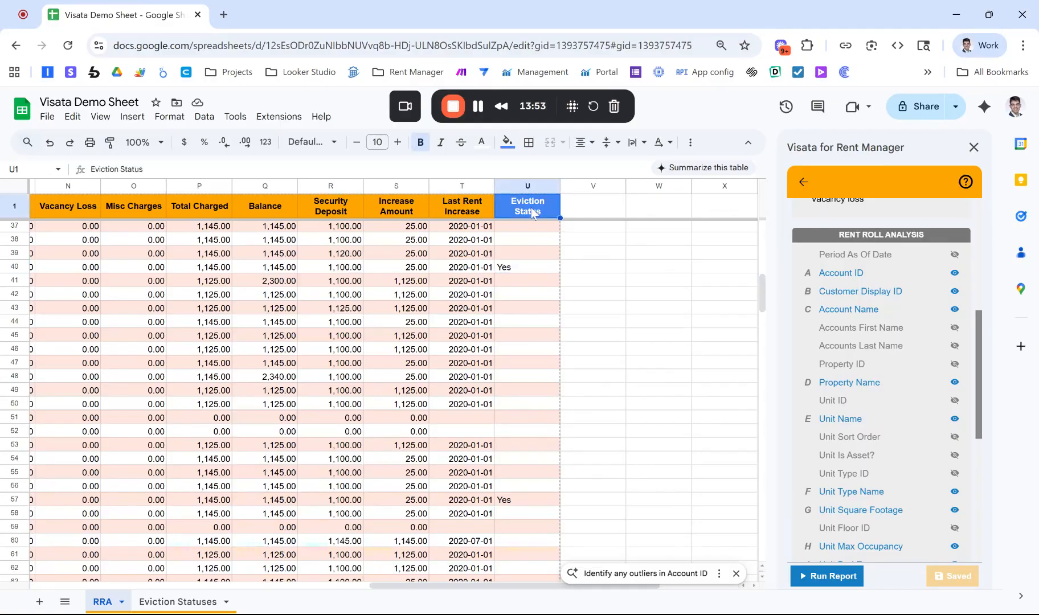
key(Return)
key(BackSpace)
key(BackSpace)
key(BackSpace)
key(BackSpace)
key(BackSpace)
key(BackSpace)
key(BackSpace)
key(BackSpace)
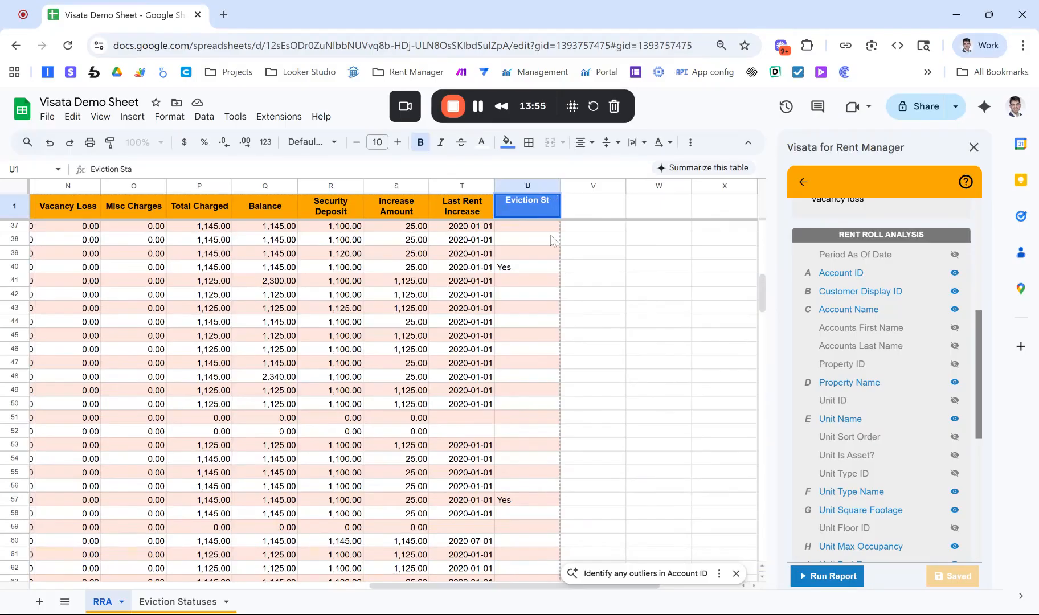
text(ng)
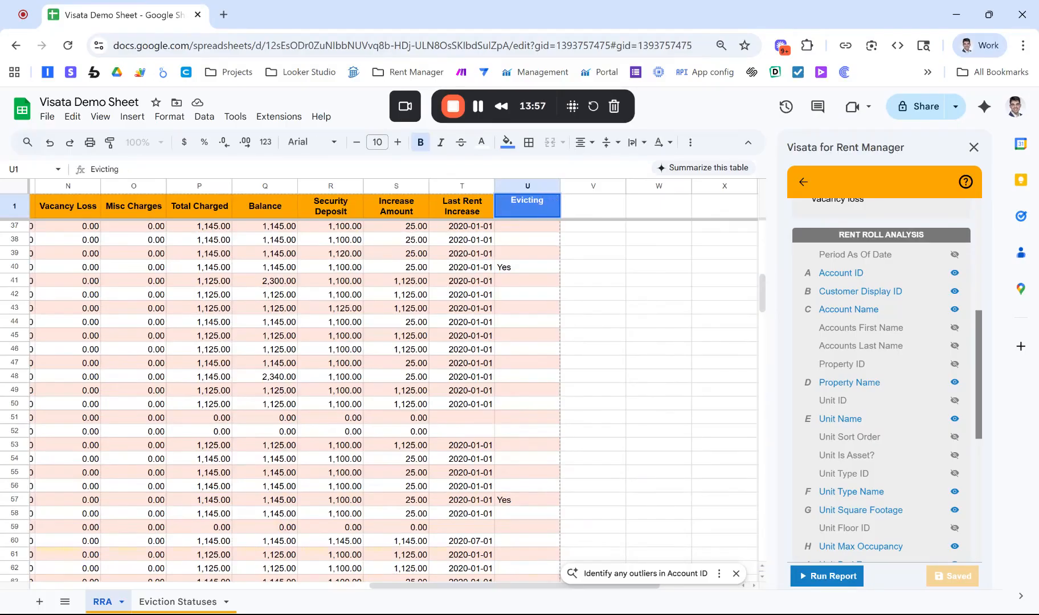
key(Return)
Step: Examine the mapped statuses down the Evicting column and the report columns from Account ID across to Evicting on the RRA sheet
scroll(544, 279, down, 10)
scroll(544, 279, up, 3)
scroll(545, 279, down, 13)
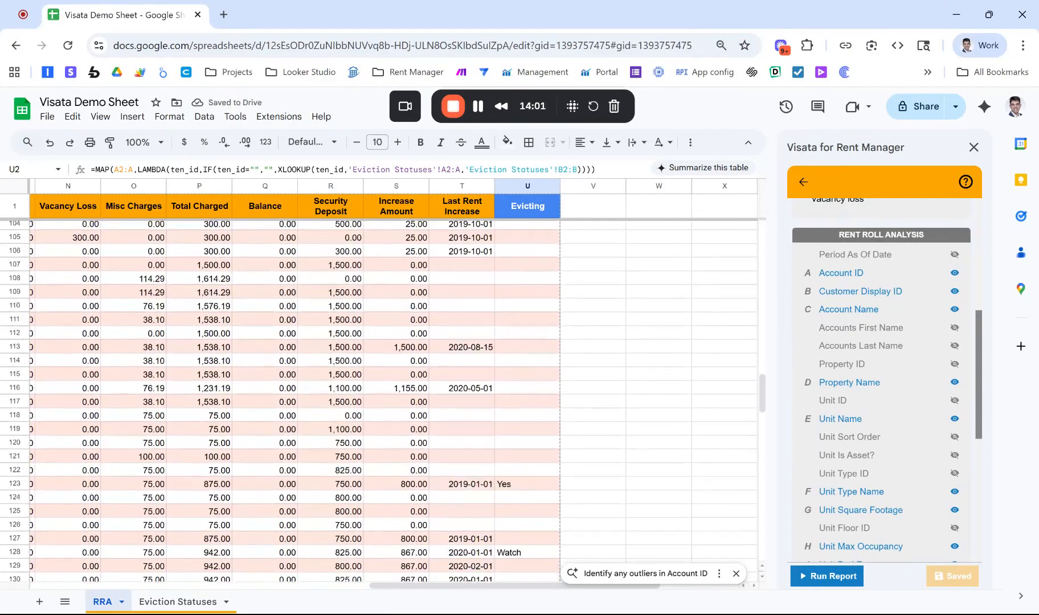
scroll(527, 239, down, 10)
click(526, 236)
scroll(526, 239, down, 15)
scroll(526, 240, left, 10)
scroll(382, 399, up, 20)
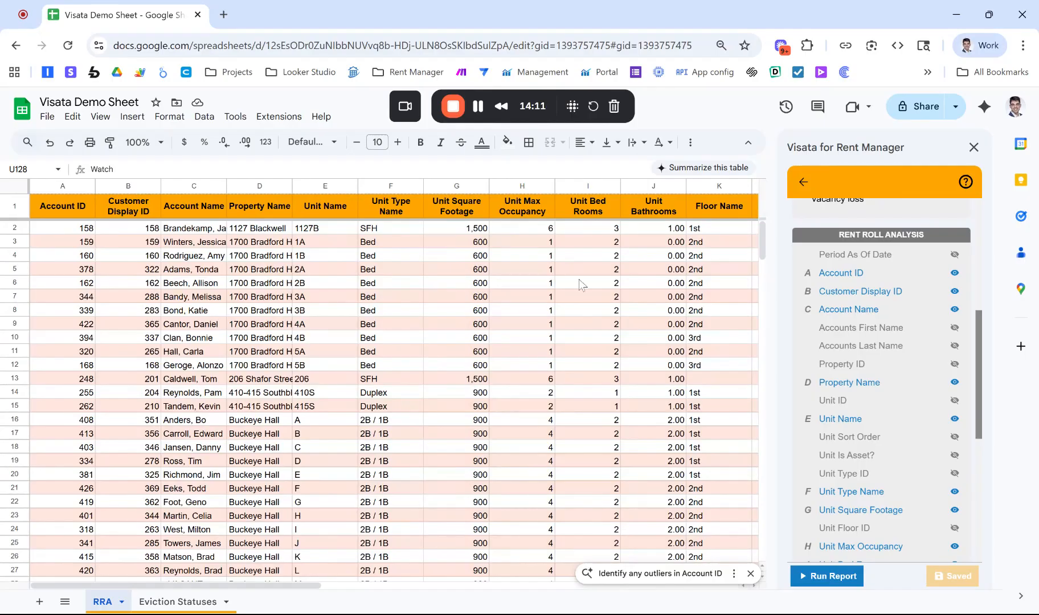
scroll(579, 279, right, 6)
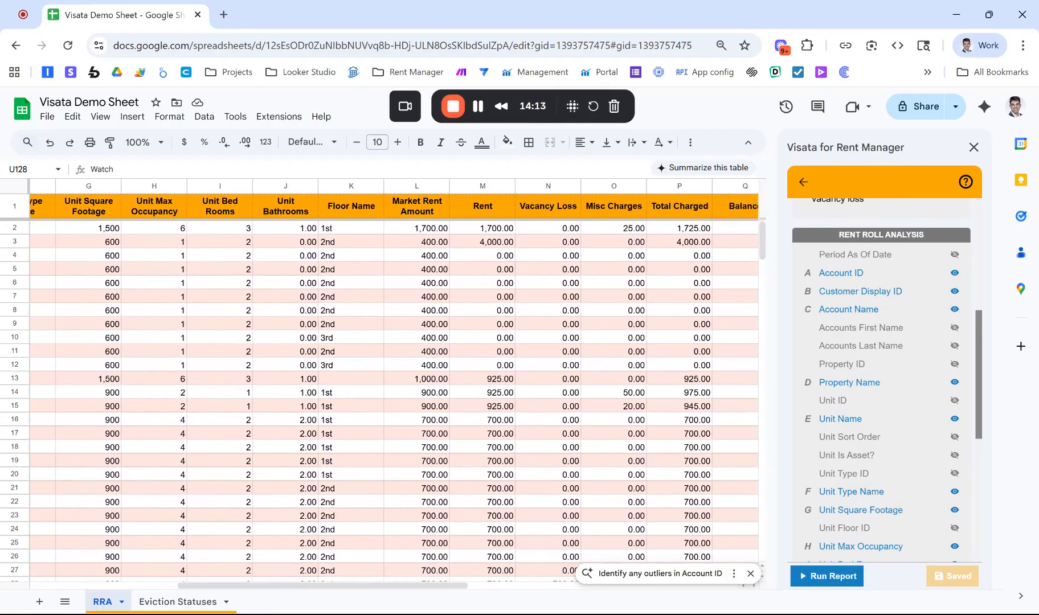
scroll(370, 271, left, 6)
scroll(370, 271, right, 13)
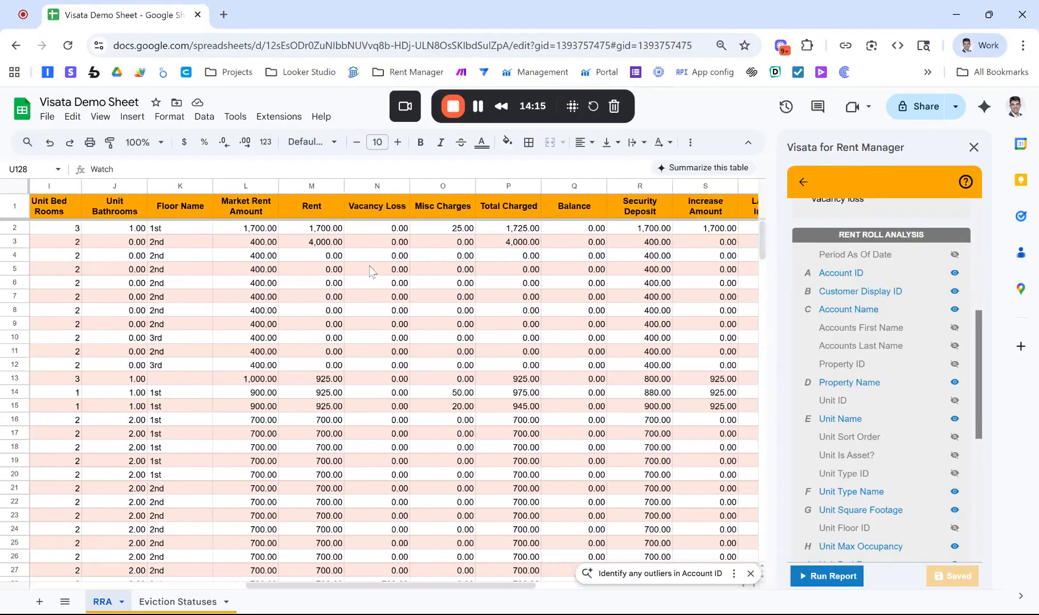
scroll(519, 274, right, 1)
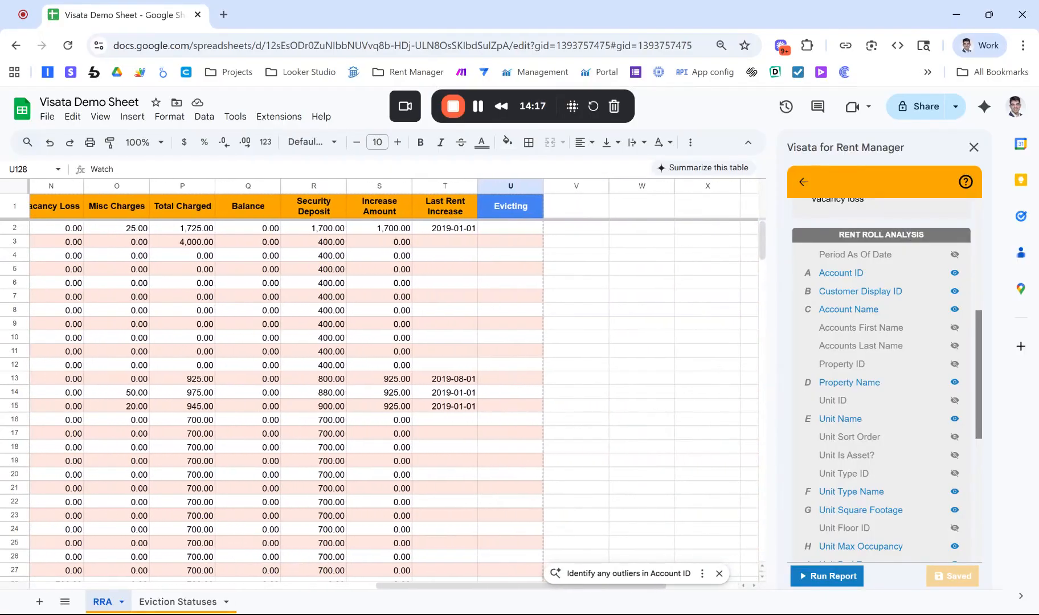
Step: Set the refresh schedule of the Rent Roll Analysis report to Daily
scroll(845, 397, up, 6)
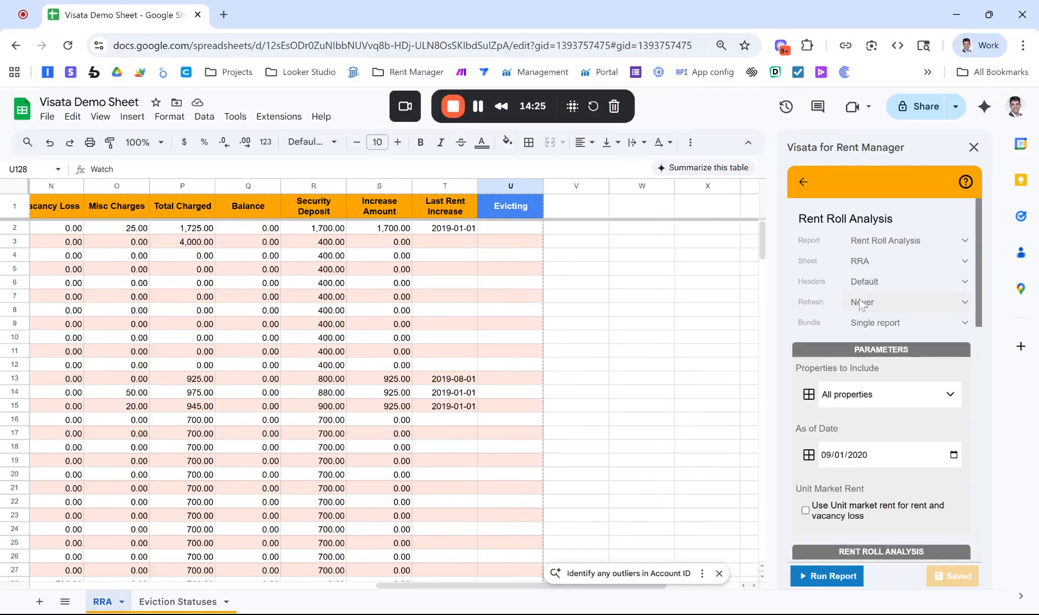
click(863, 317)
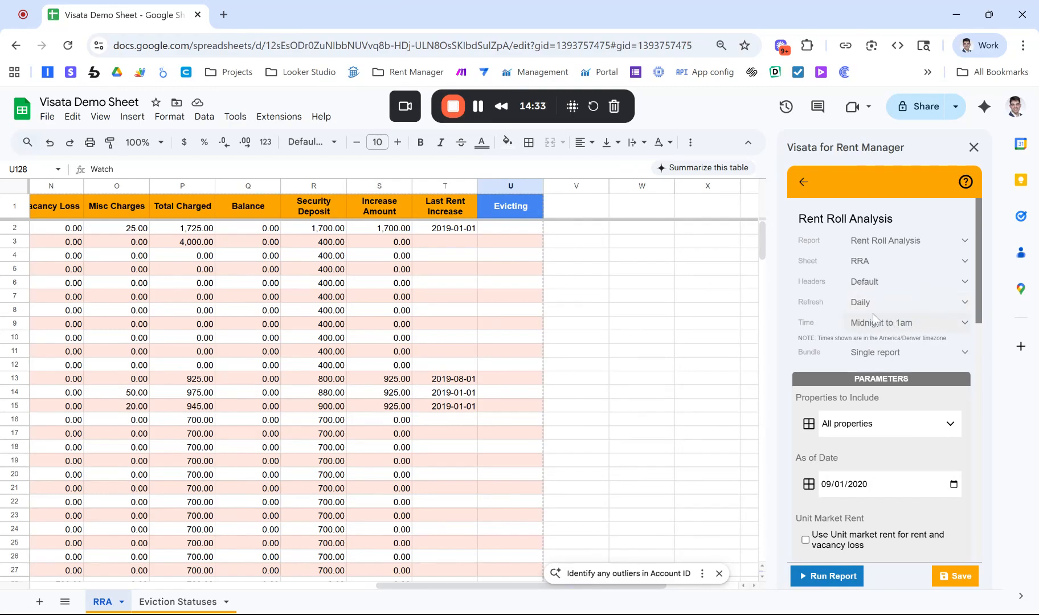
Step: Set the report's As of Date parameter to 09/25/2025
scroll(873, 318, down, 2)
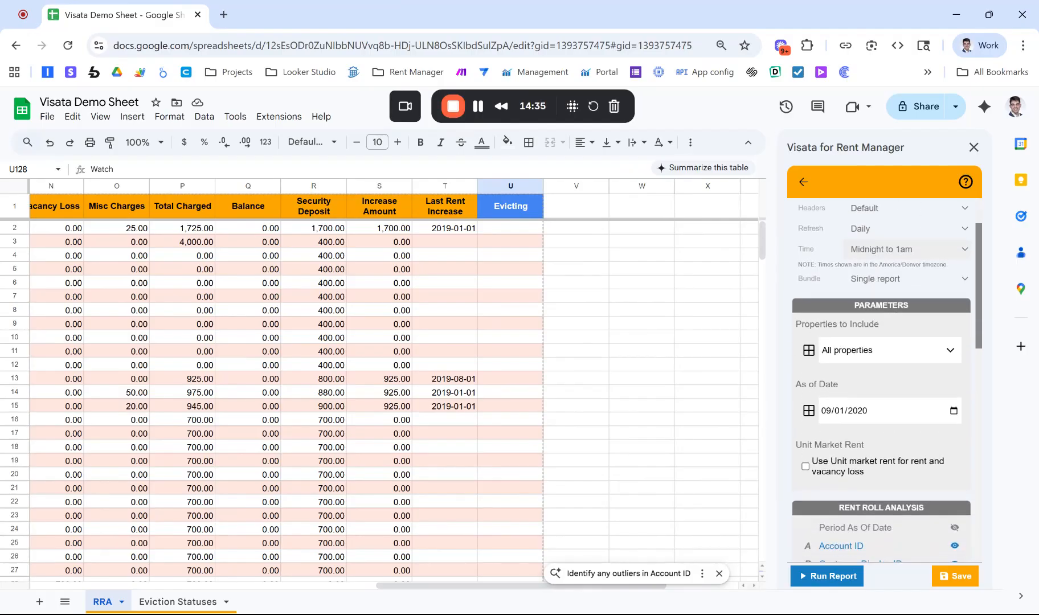
scroll(829, 385, down, 2)
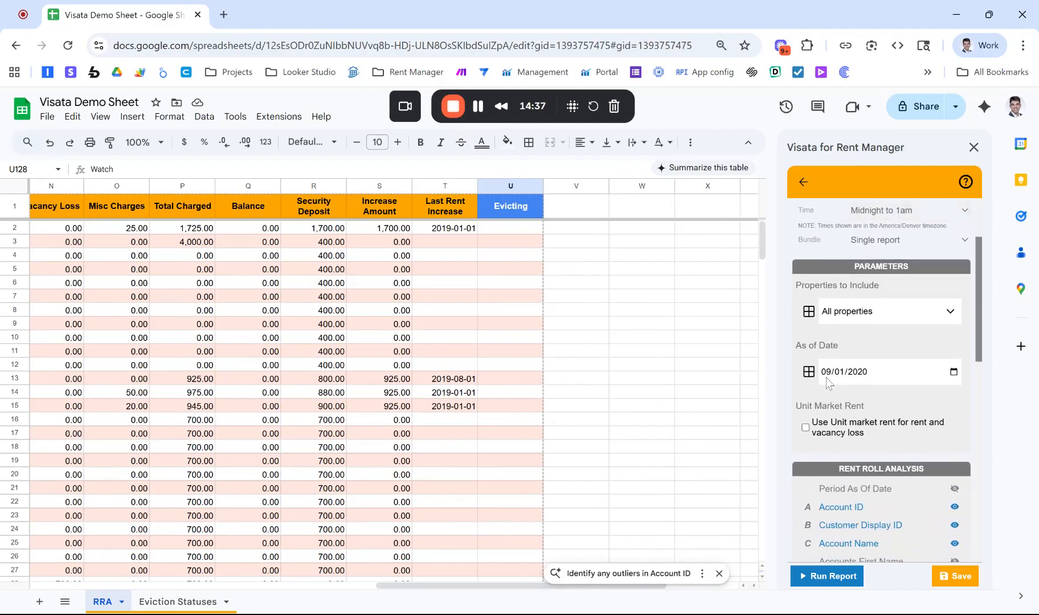
click(853, 373)
click(840, 373)
click(954, 375)
click(930, 501)
scroll(867, 359, up, 2)
scroll(863, 317, down, 2)
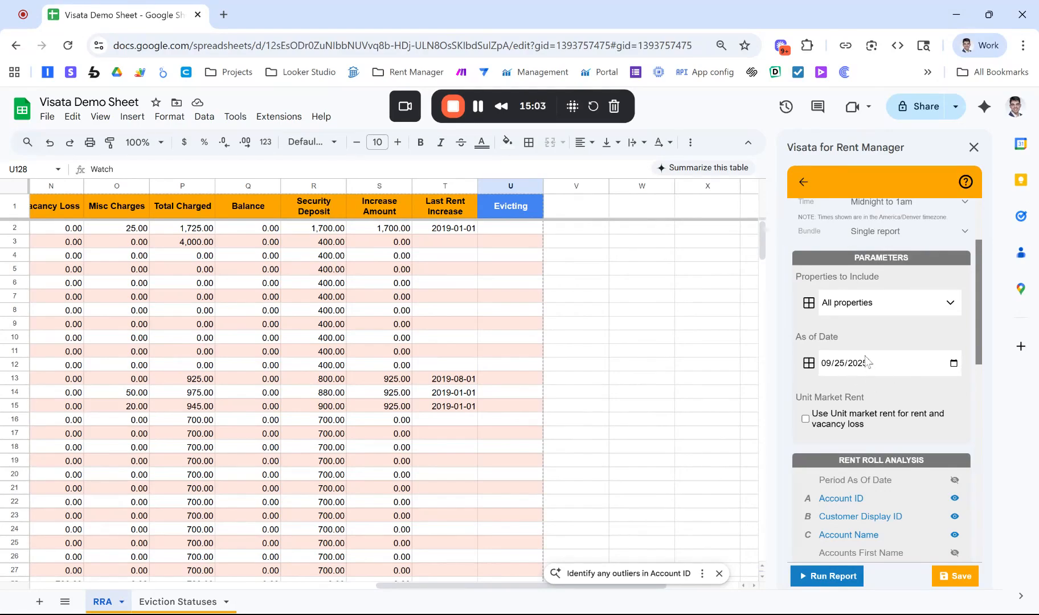
scroll(872, 360, down, 1)
scroll(878, 356, up, 2)
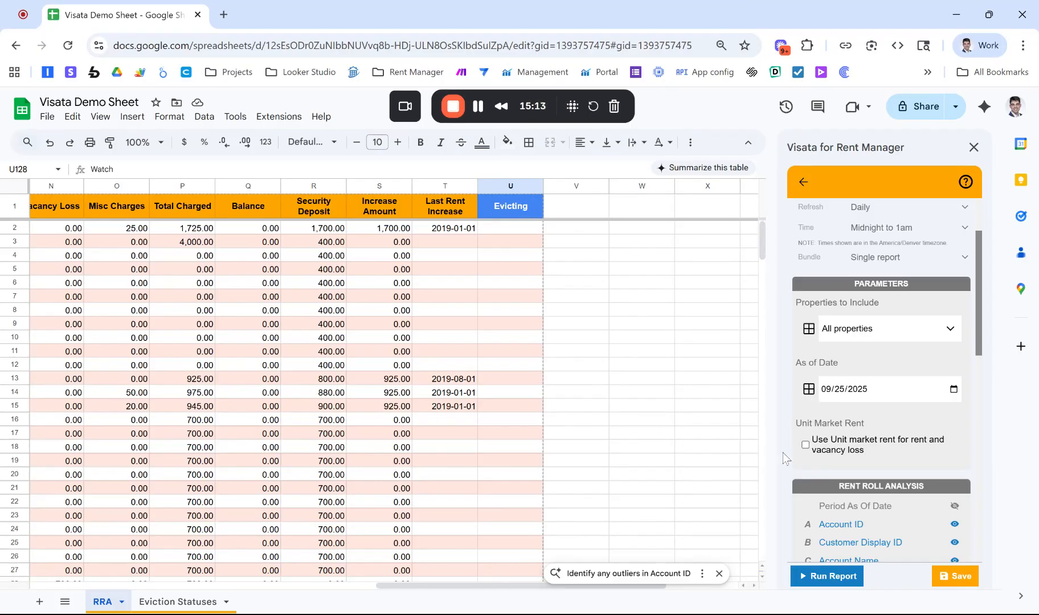
Step: Add a new sheet, place it before the RRA sheet and name it Date Range
click(40, 602)
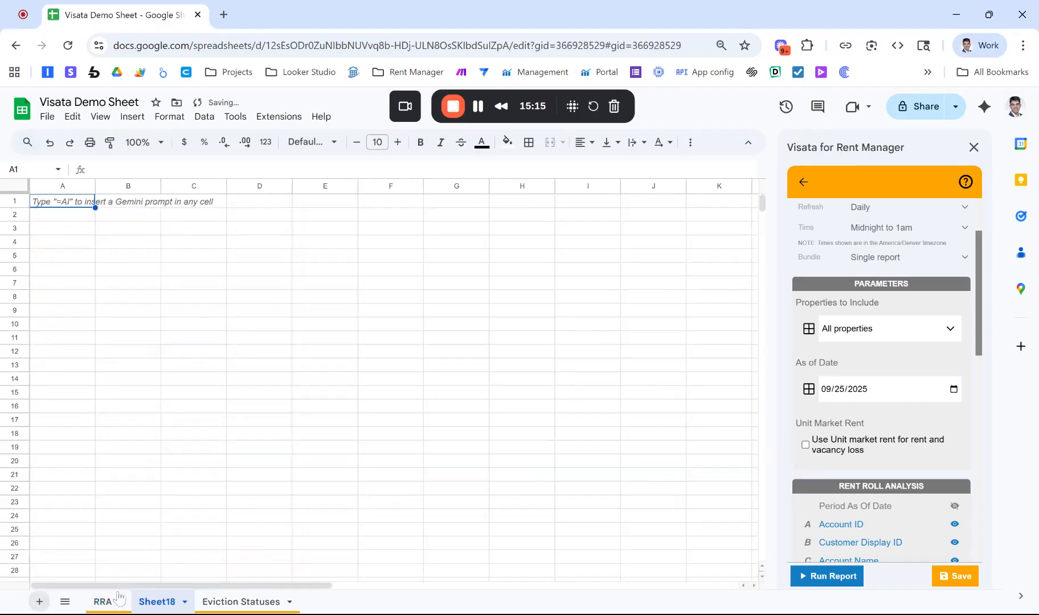
drag(163, 607, 106, 606)
double_click(106, 603)
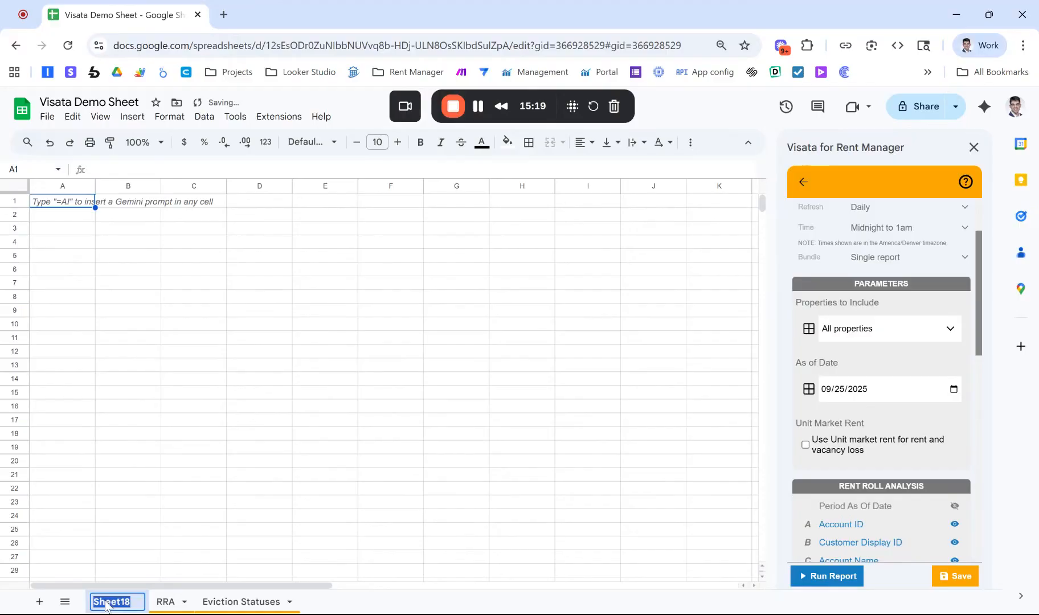
text(Date Range)
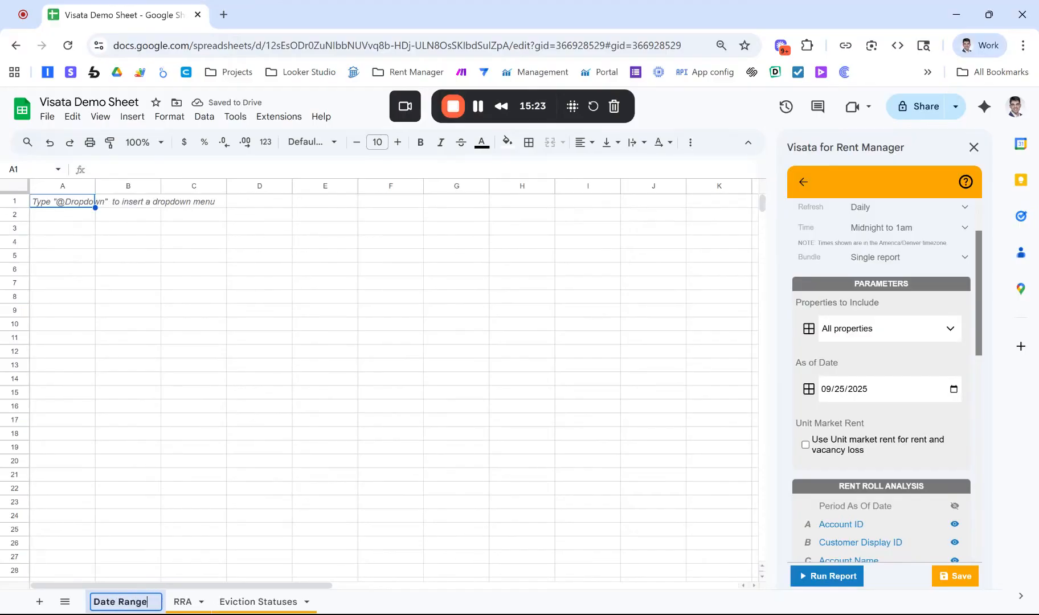
key(Return)
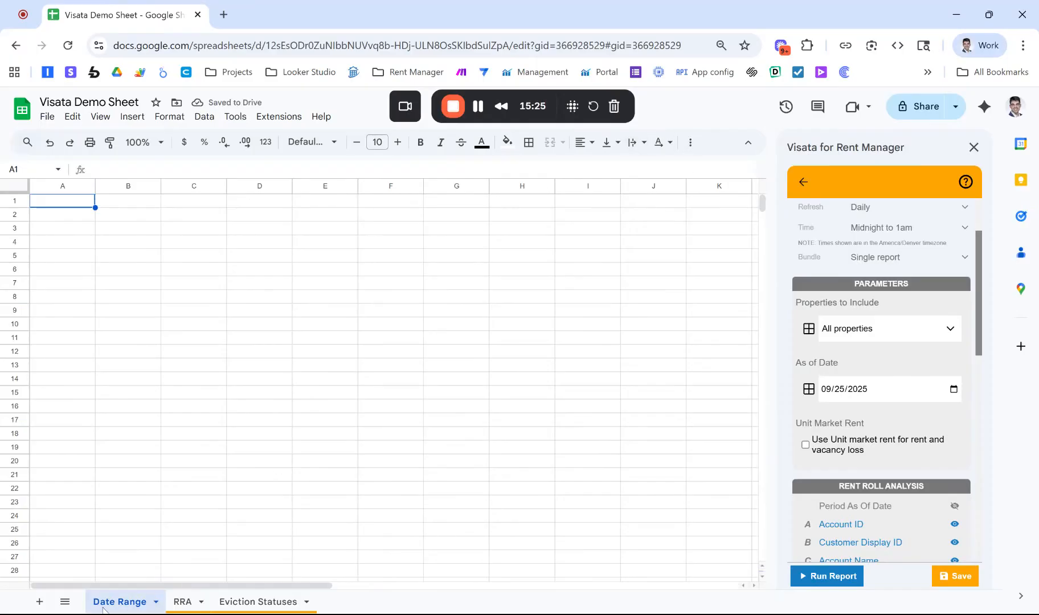
Step: Rename the Date Range sheet as As Of Date
double_click(120, 604)
text(As Of Date)
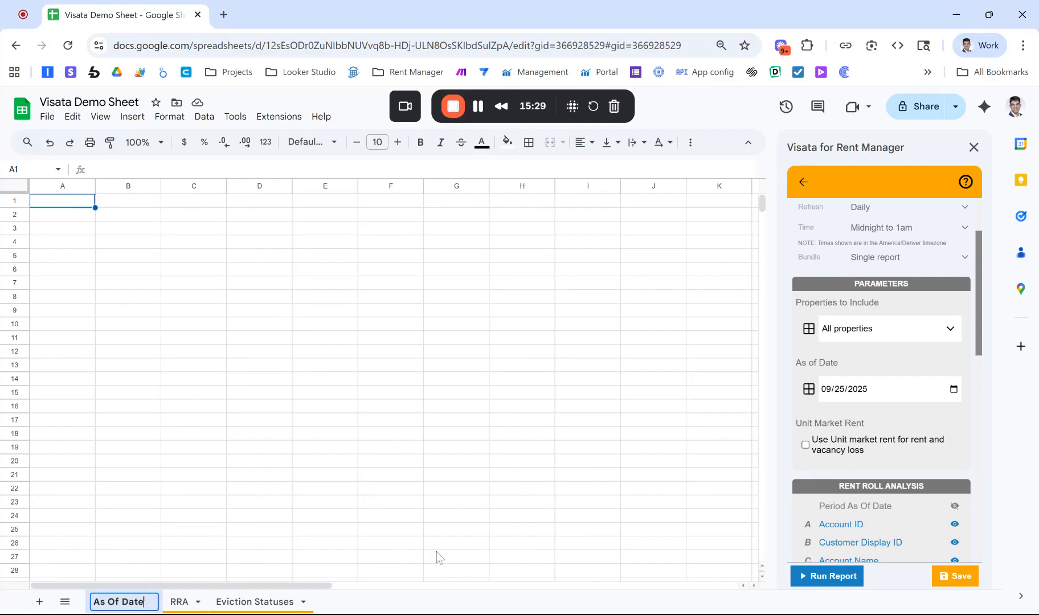
key(Return)
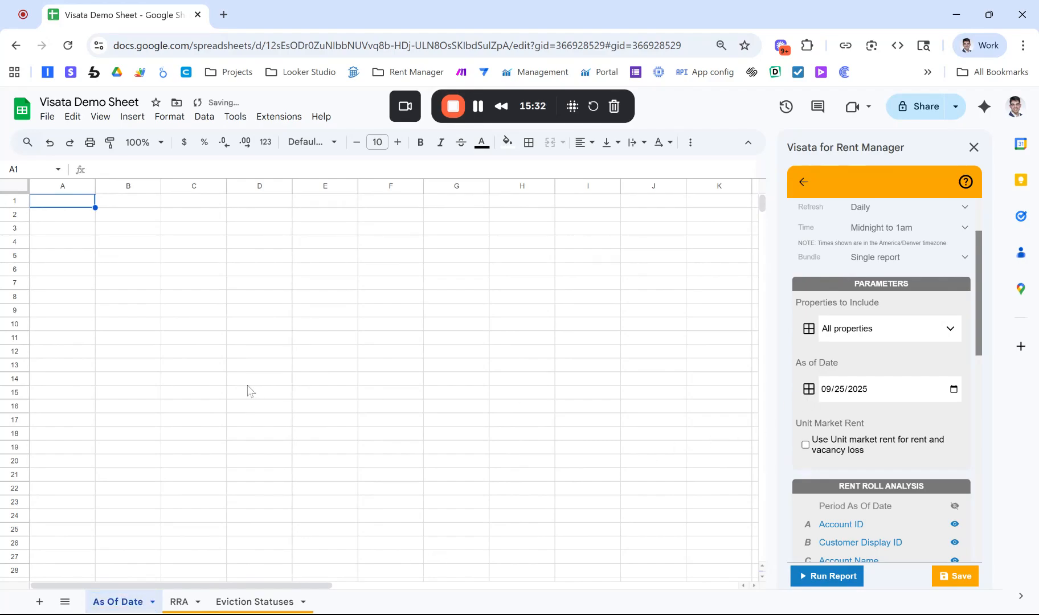
Step: Enter the formula =TODAY() in cell A1 of the As Of Date sheet
click(62, 204)
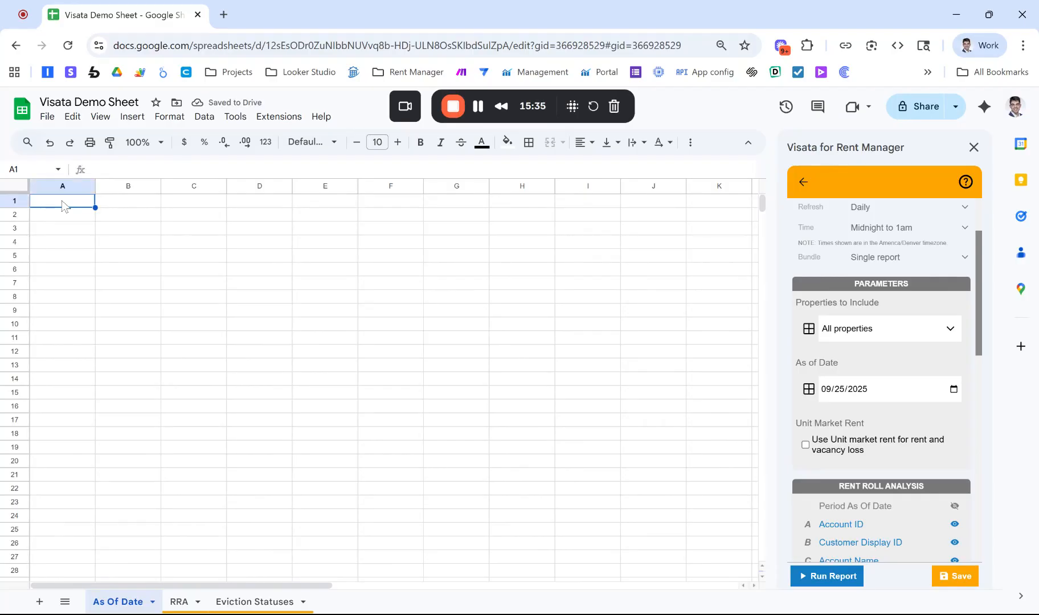
text(=tod)
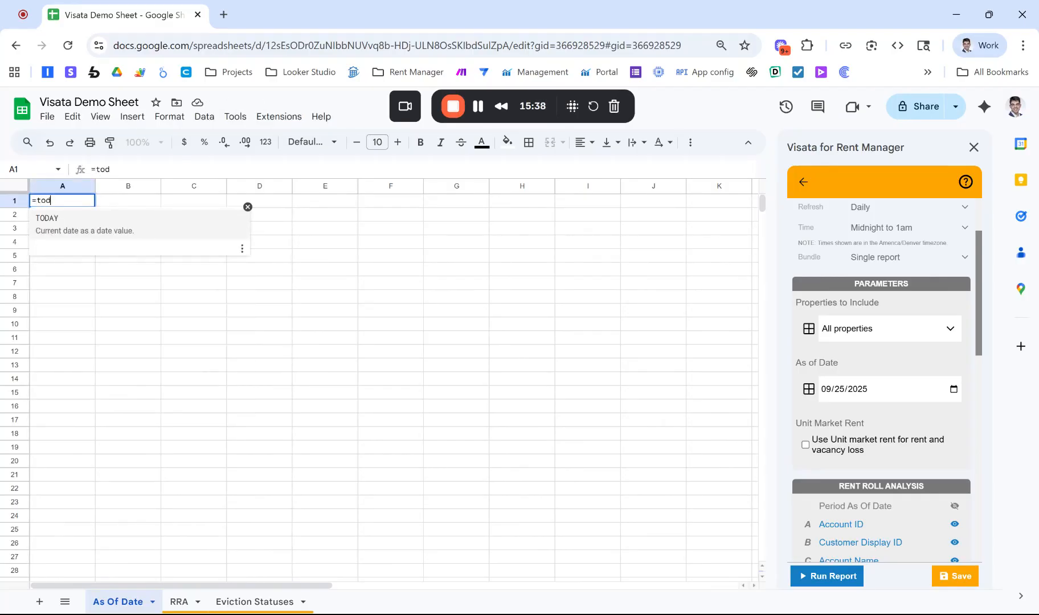
key(Tab)
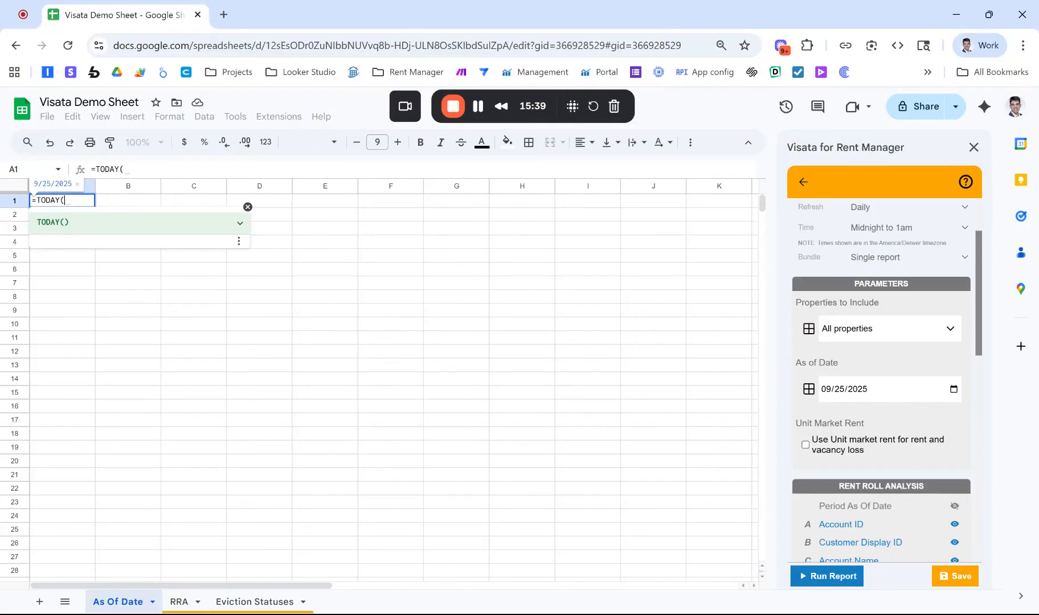
text())
key(Return)
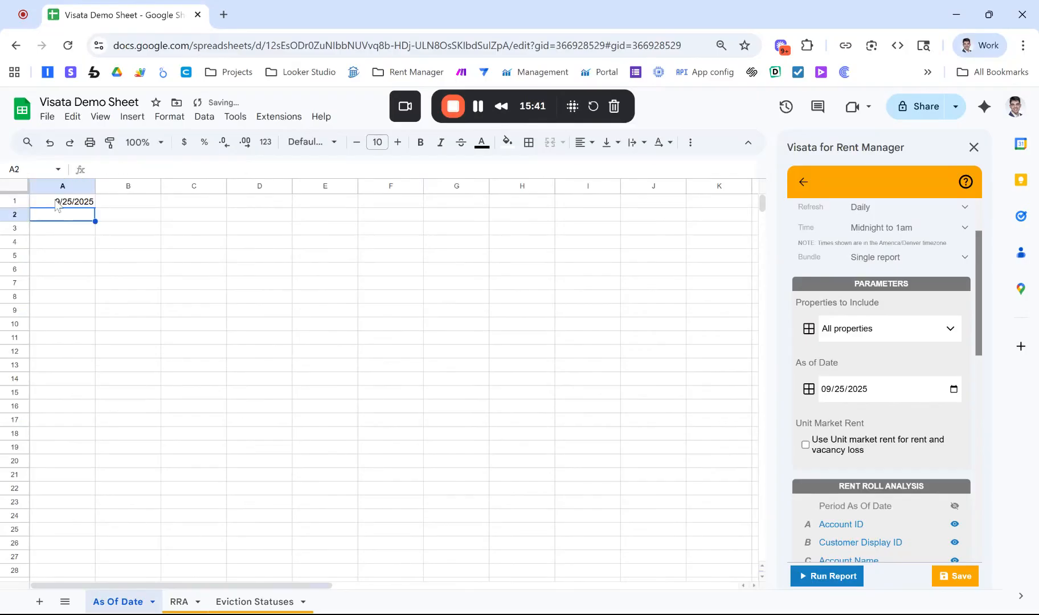
click(64, 205)
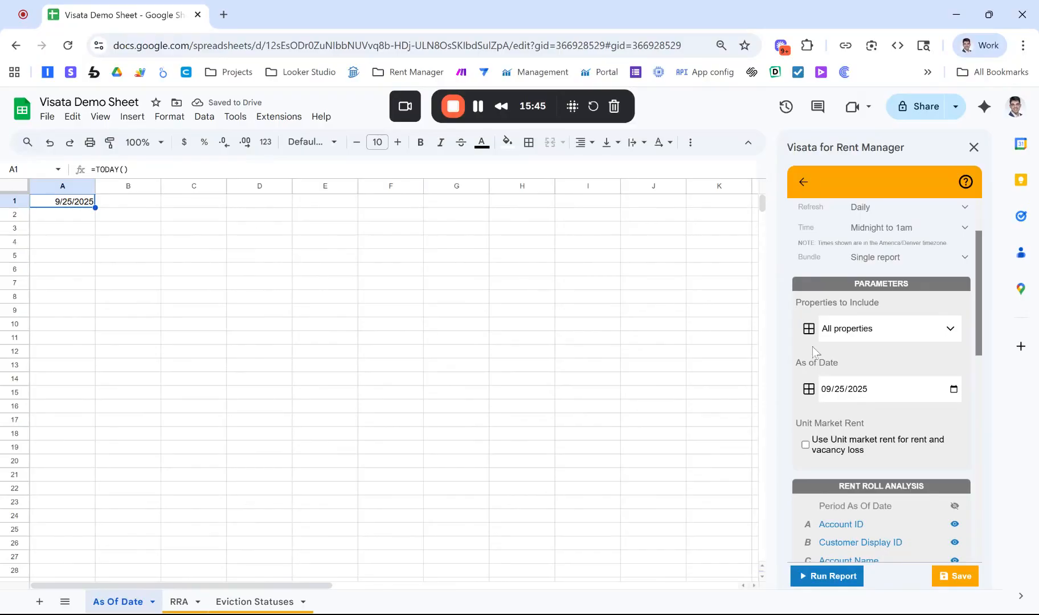
Step: Switch the report's As of Date parameter to a cell reference, then leave the report settings and save the changes
double_click(809, 394)
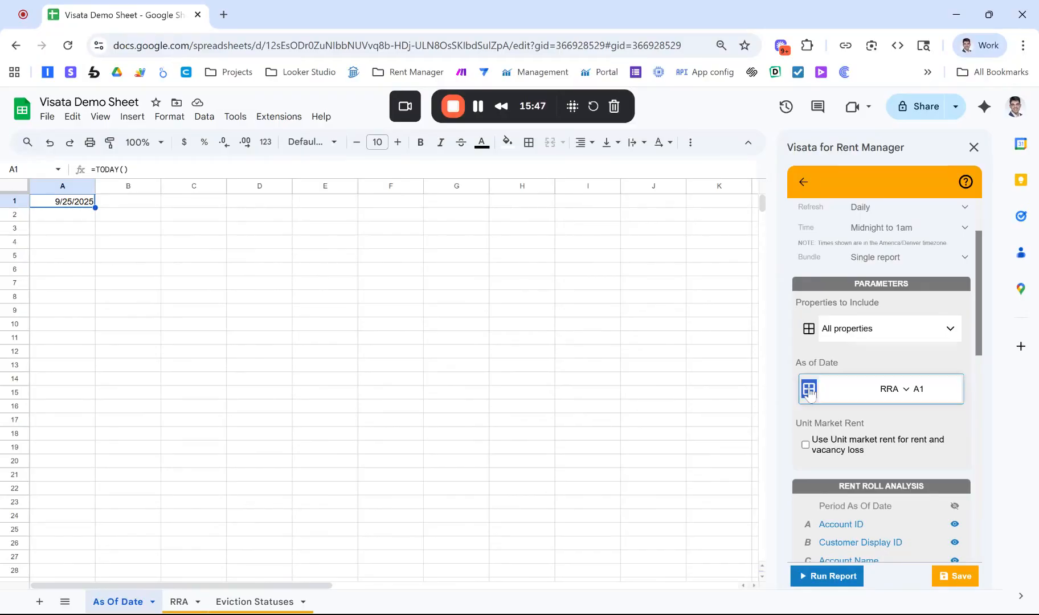
click(829, 350)
click(809, 389)
click(803, 184)
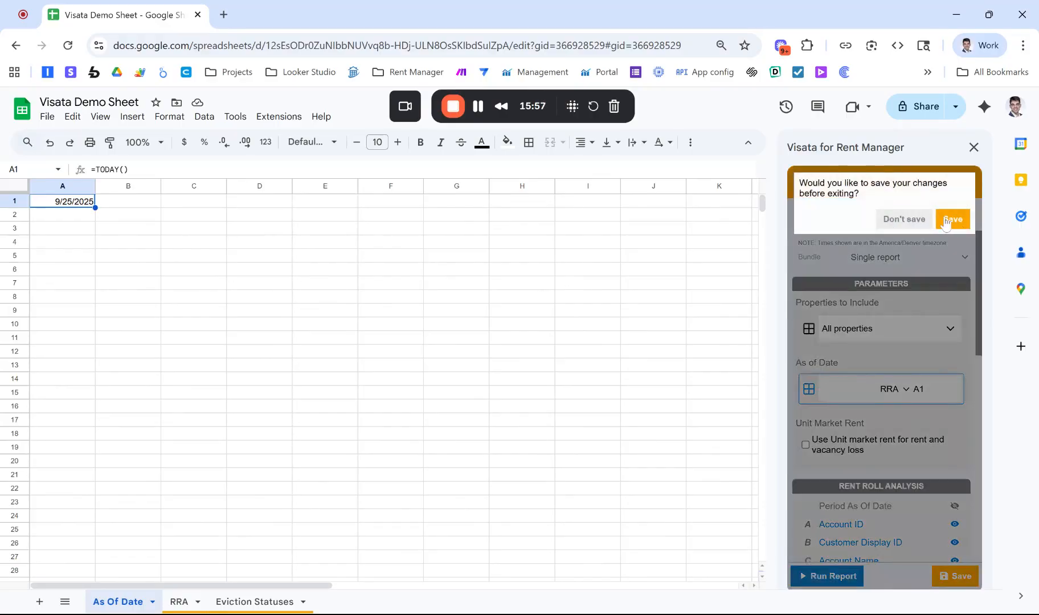
click(952, 223)
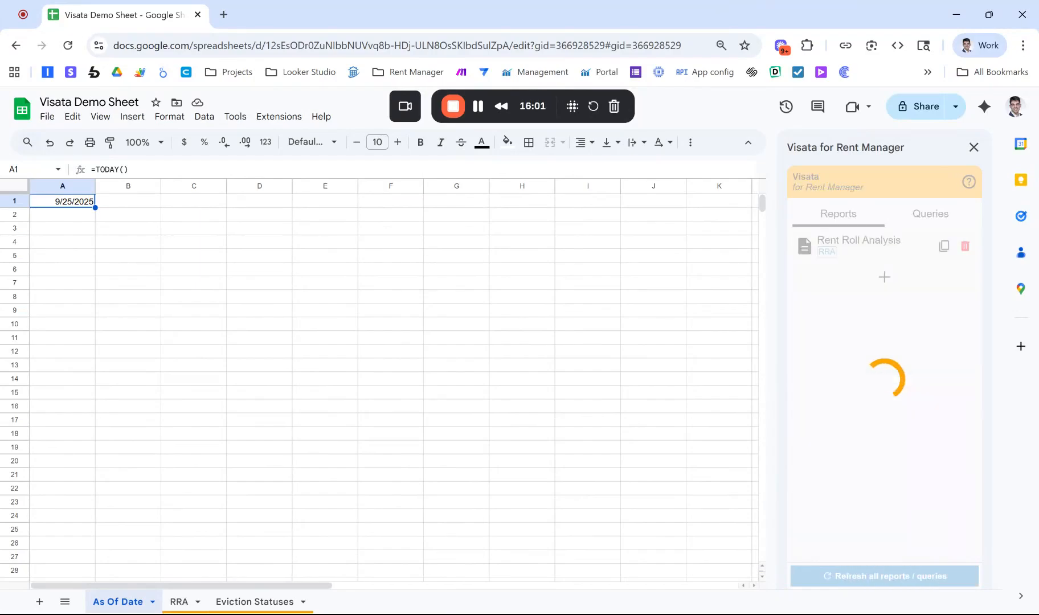
Step: Reopen the Rent Roll Analysis report, point its As of Date parameter to cell A1 of the As Of Date sheet, and save it
click(837, 252)
scroll(838, 317, down, 2)
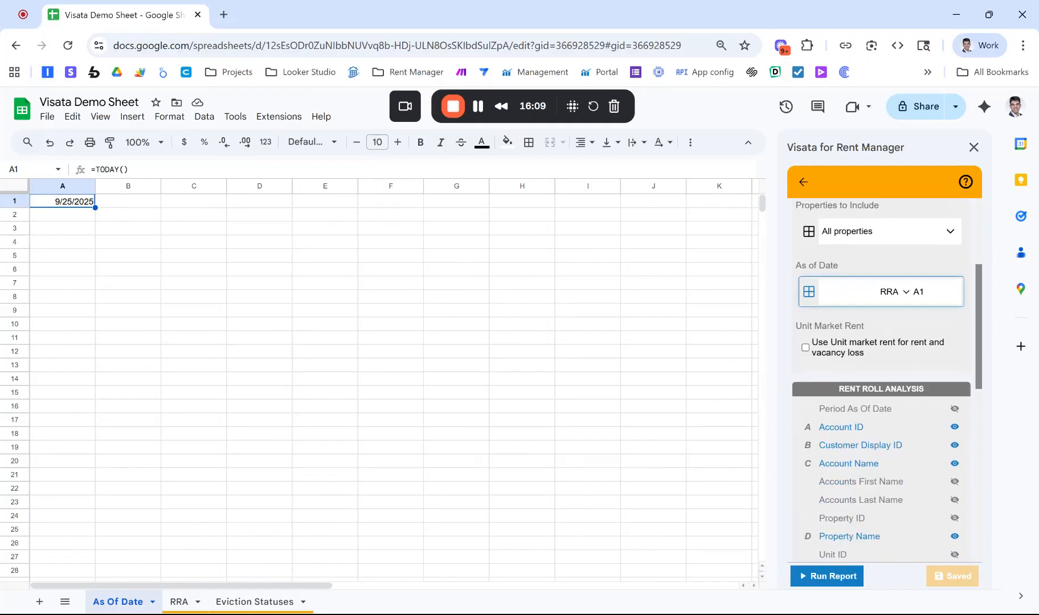
click(831, 294)
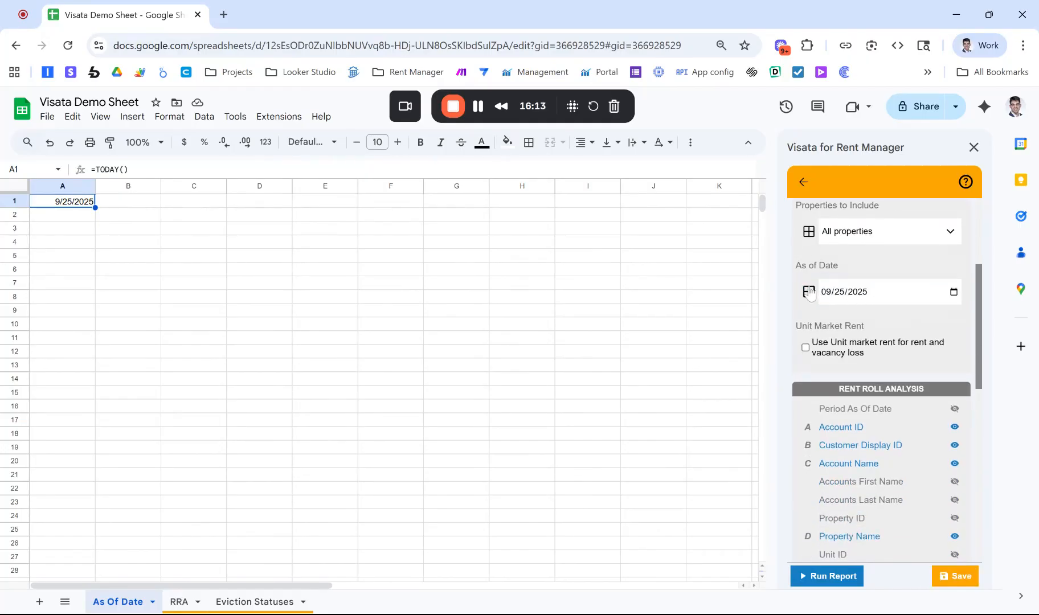
click(809, 292)
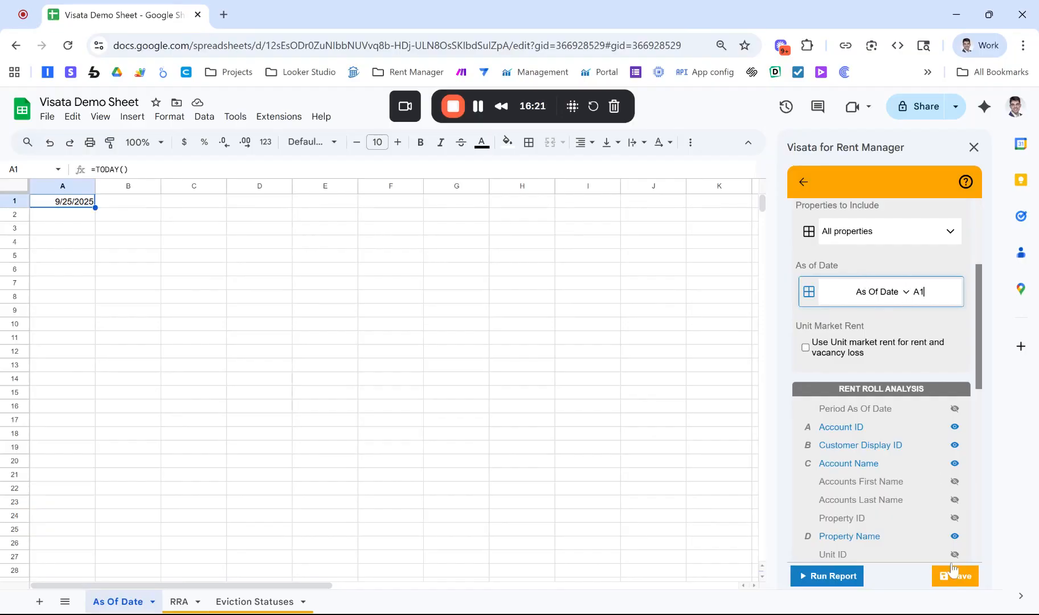
click(955, 576)
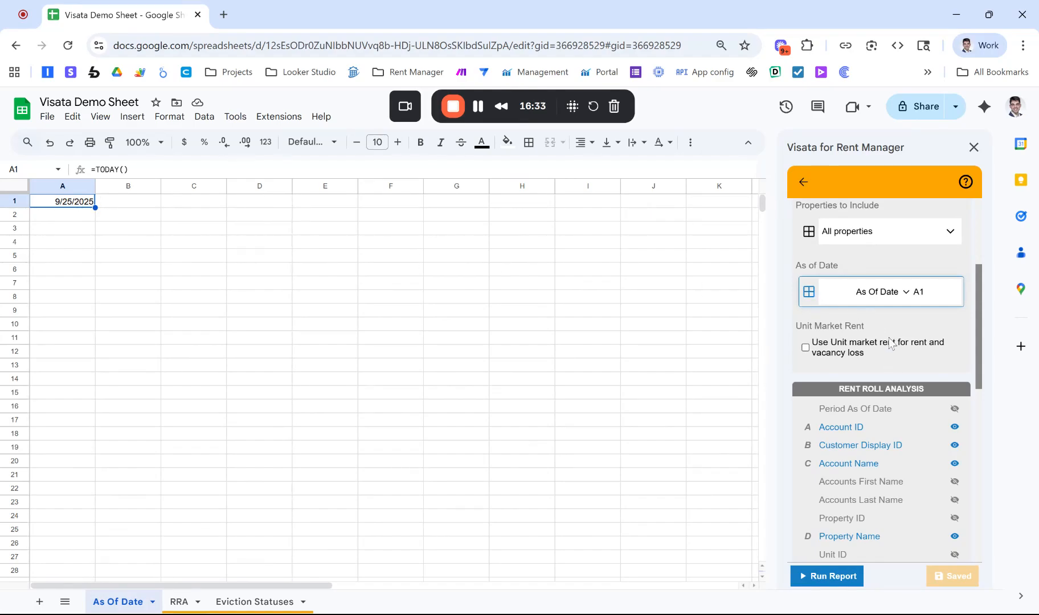
scroll(889, 342, up, 4)
scroll(890, 342, down, 7)
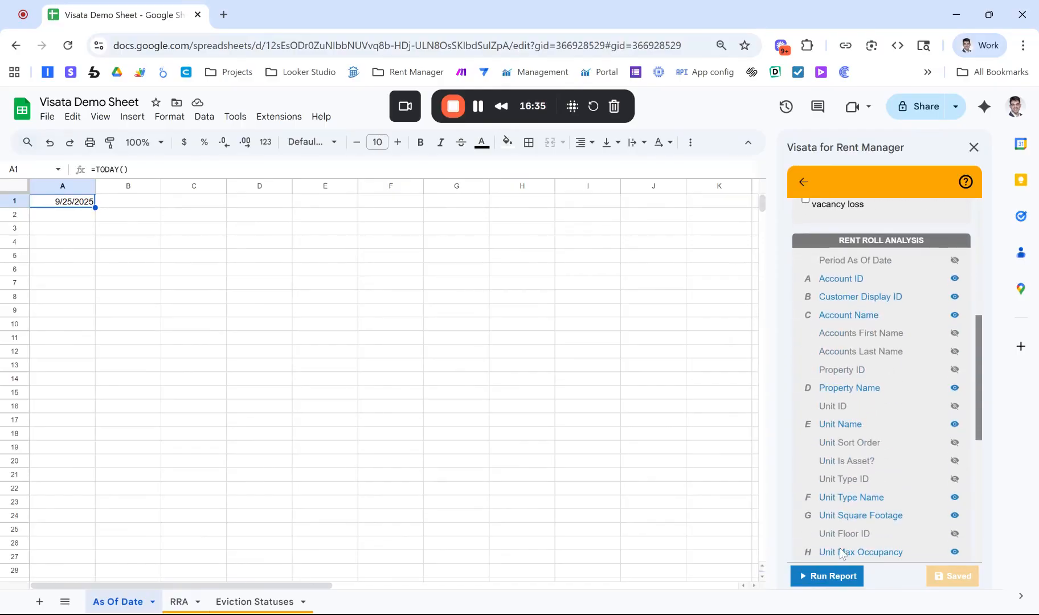
Step: Run the Rent Roll Analysis report and review the refreshed columns across the RRA sheet
click(827, 576)
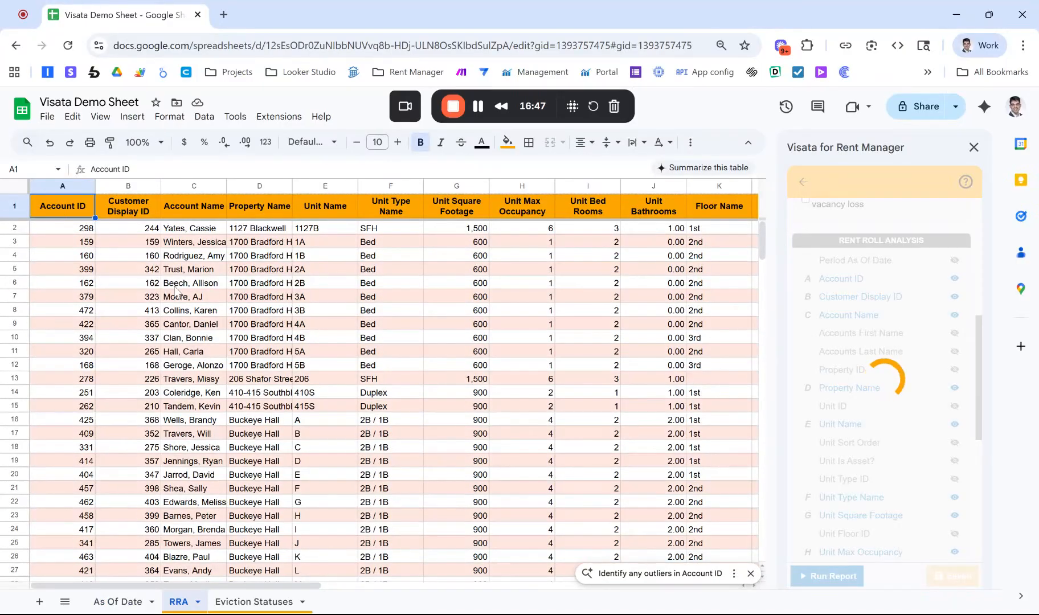
scroll(307, 268, right, 2)
scroll(307, 269, right, 10)
scroll(307, 269, left, 10)
scroll(294, 294, left, 3)
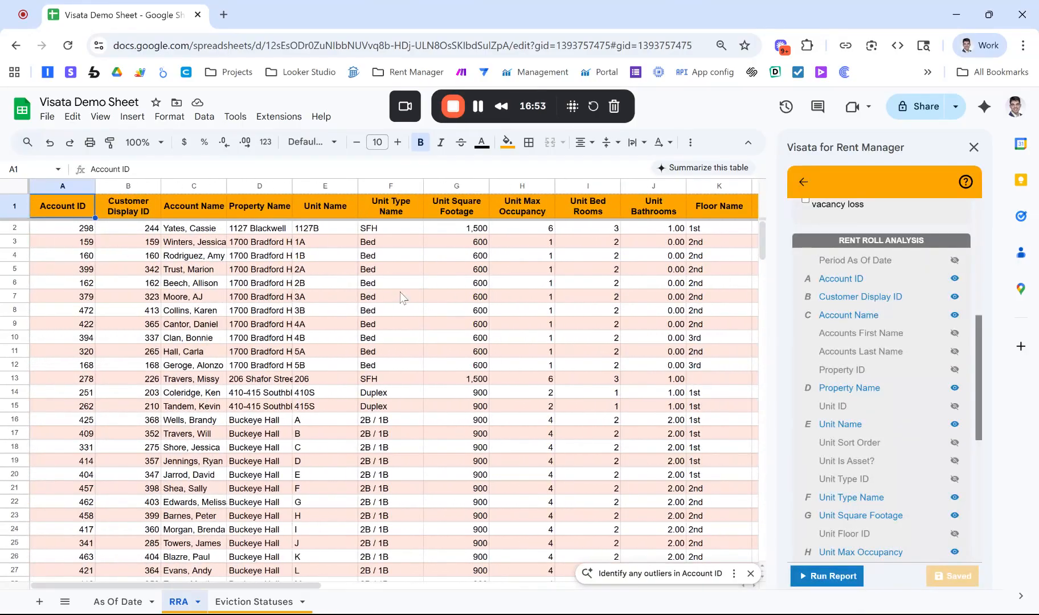
Step: Include the Period As Of Date field in the Rent Roll Analysis report's output columns
scroll(939, 306, up, 1)
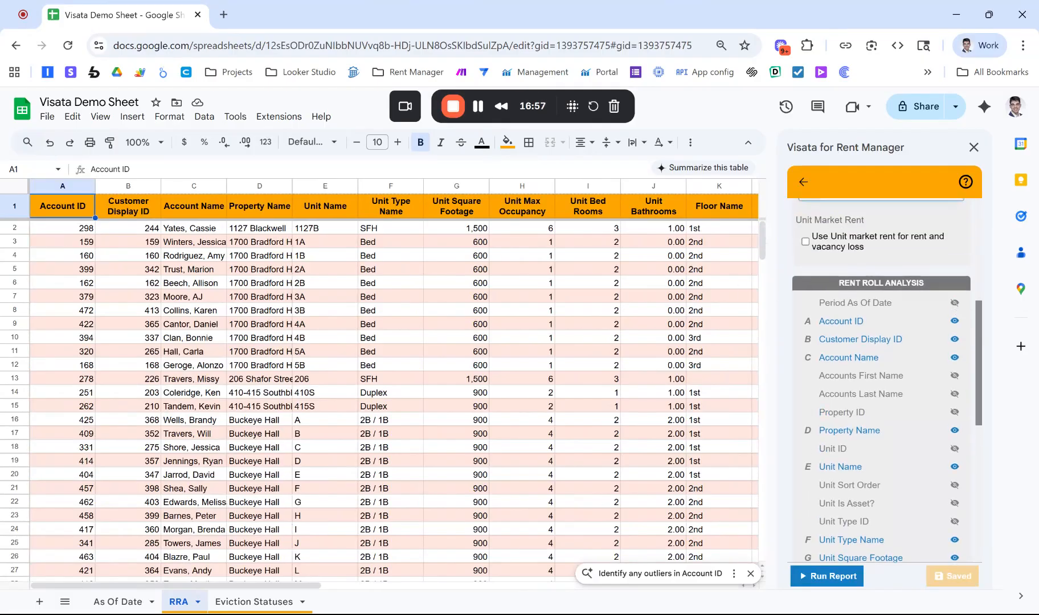
scroll(906, 303, up, 2)
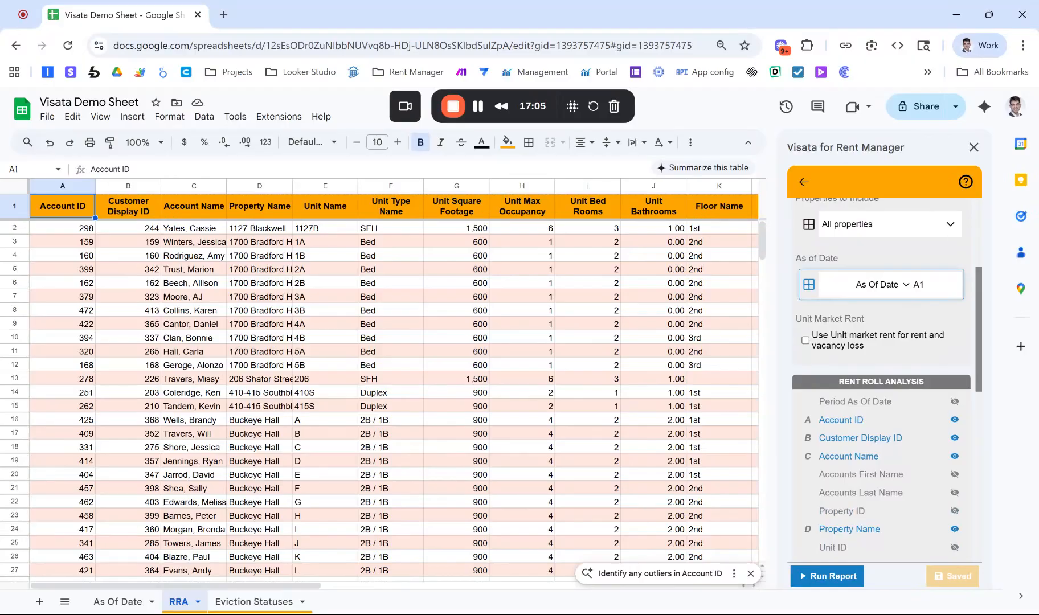
click(955, 402)
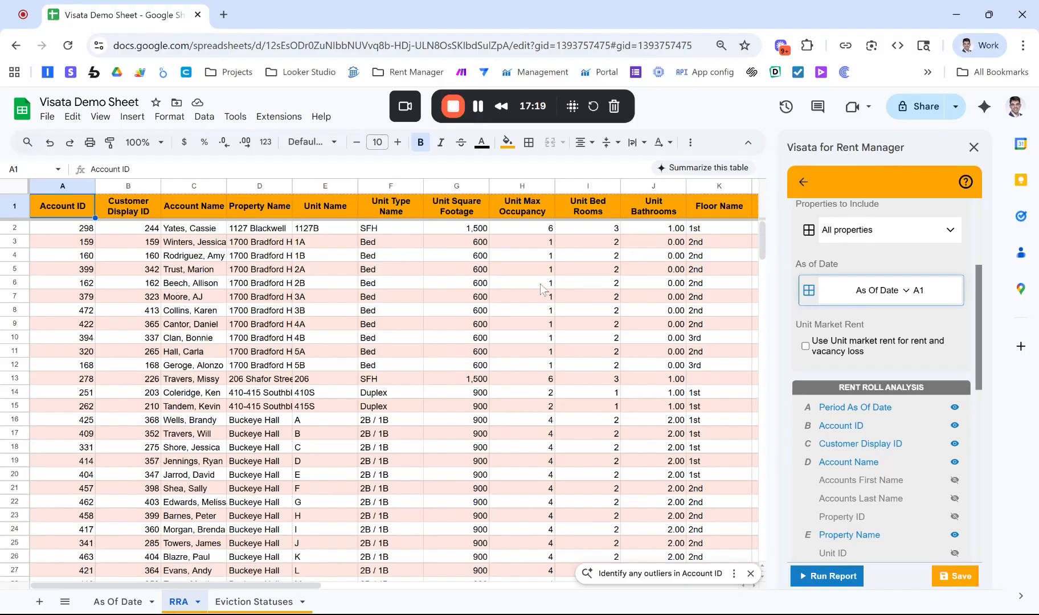
scroll(521, 324, right, 8)
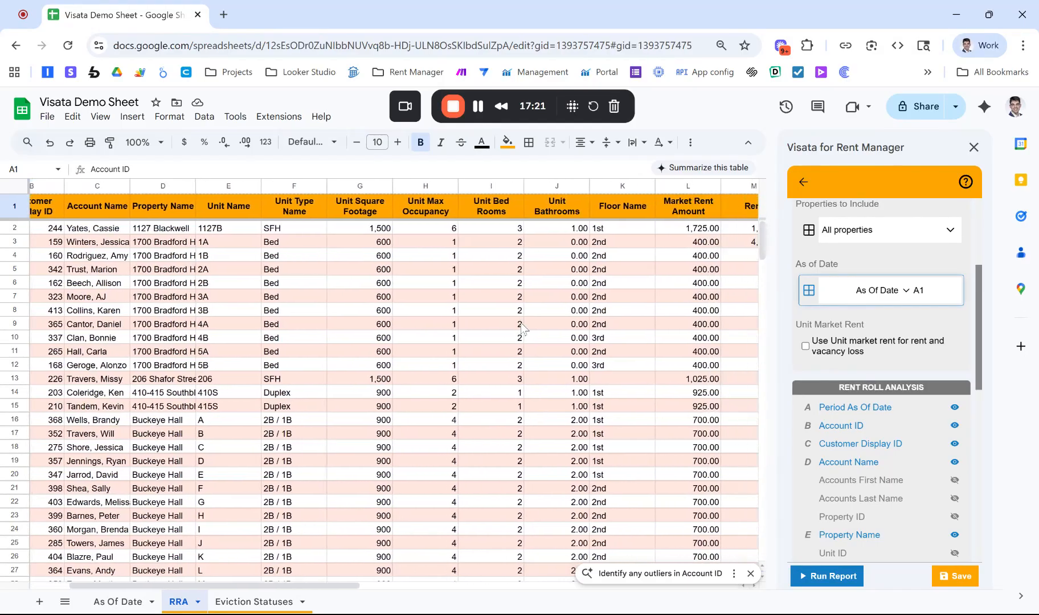
scroll(576, 270, right, 5)
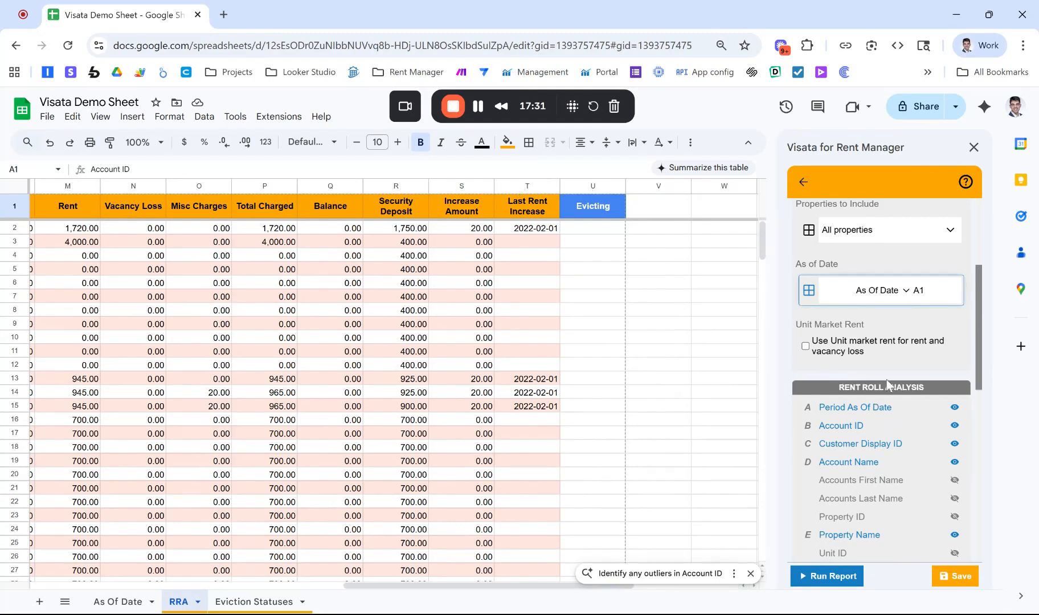
right_click(526, 191)
click(439, 261)
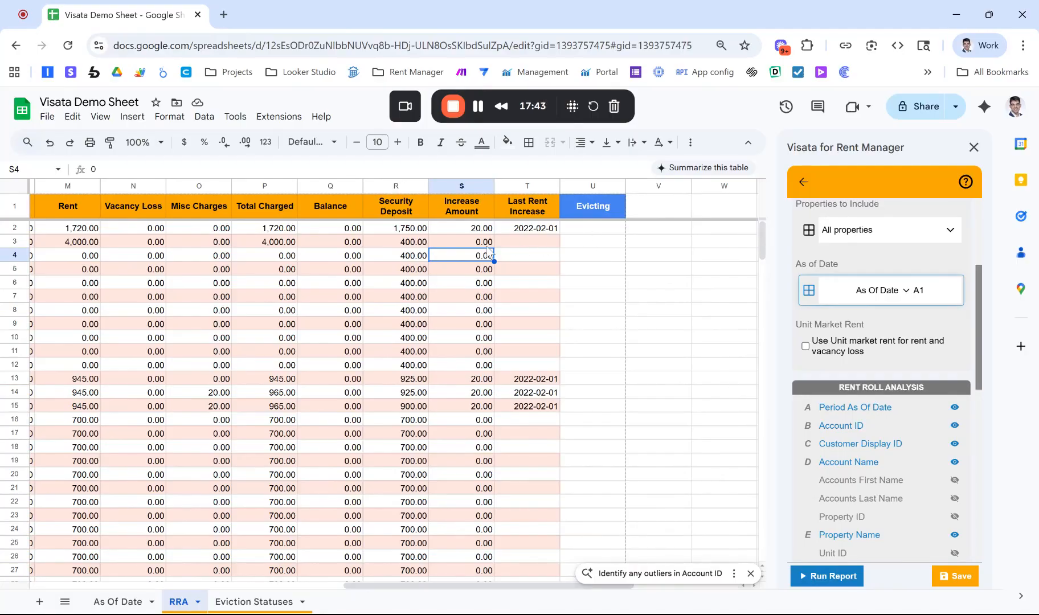
scroll(427, 254, left, 10)
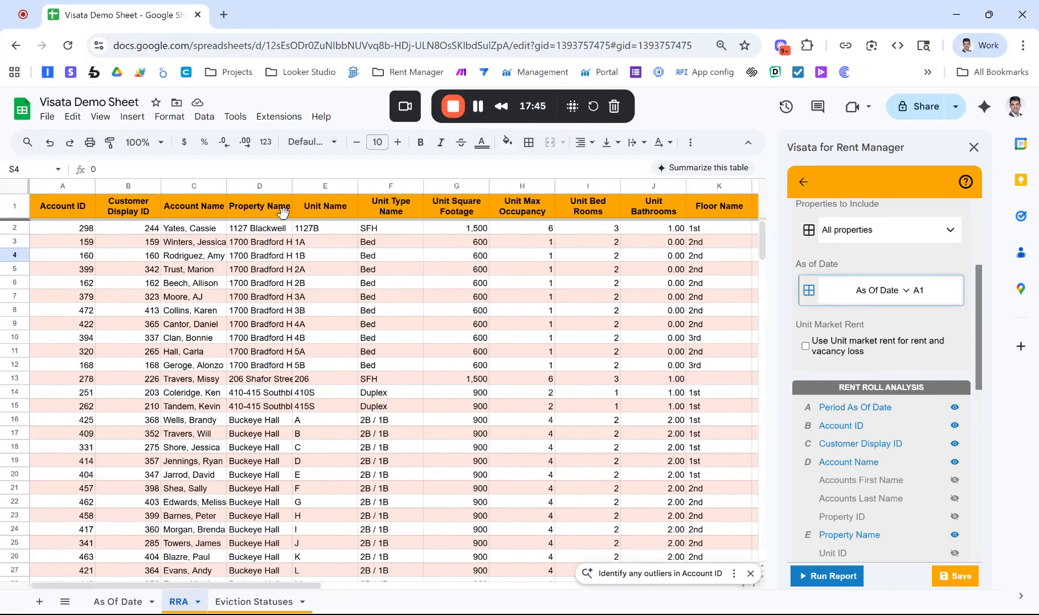
Step: Insert one empty column before the Account ID column in the RRA sheet
click(62, 188)
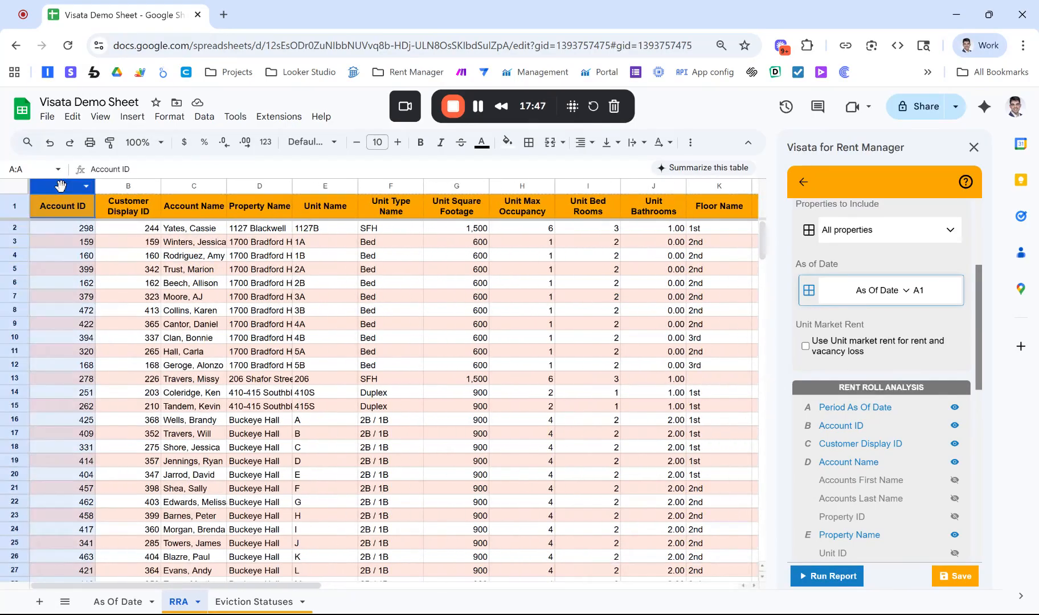
right_click(63, 189)
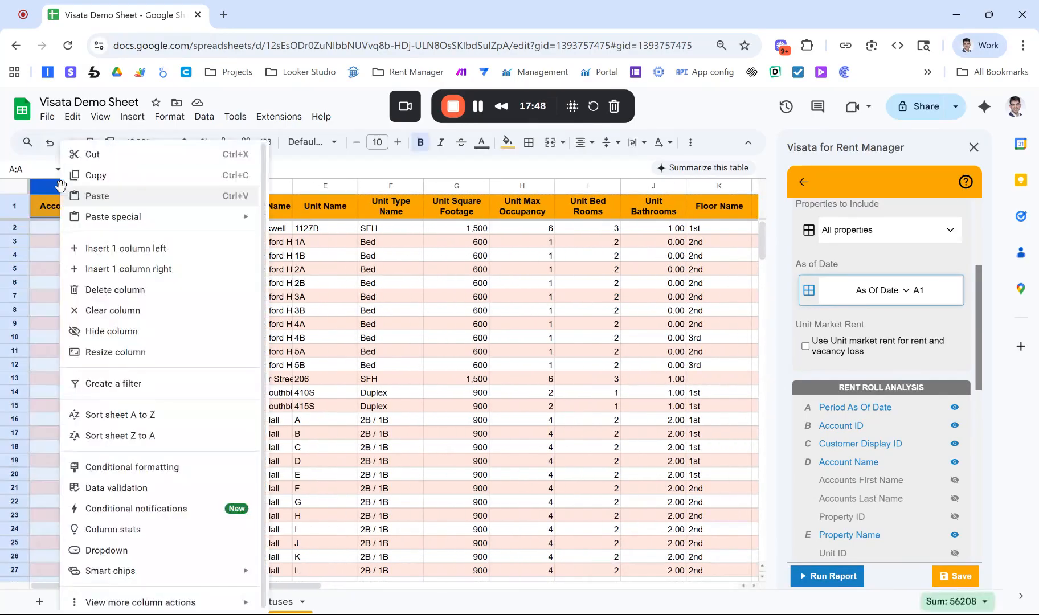
click(125, 248)
click(138, 206)
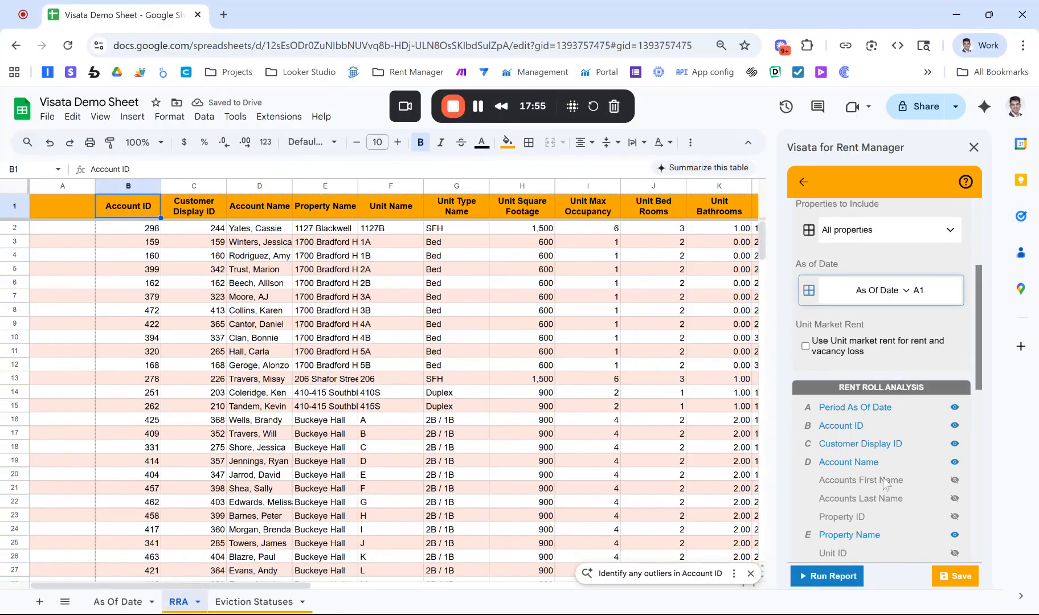
Step: Save the updated Rent Roll Analysis report settings and run the report again
scroll(680, 325, right, 10)
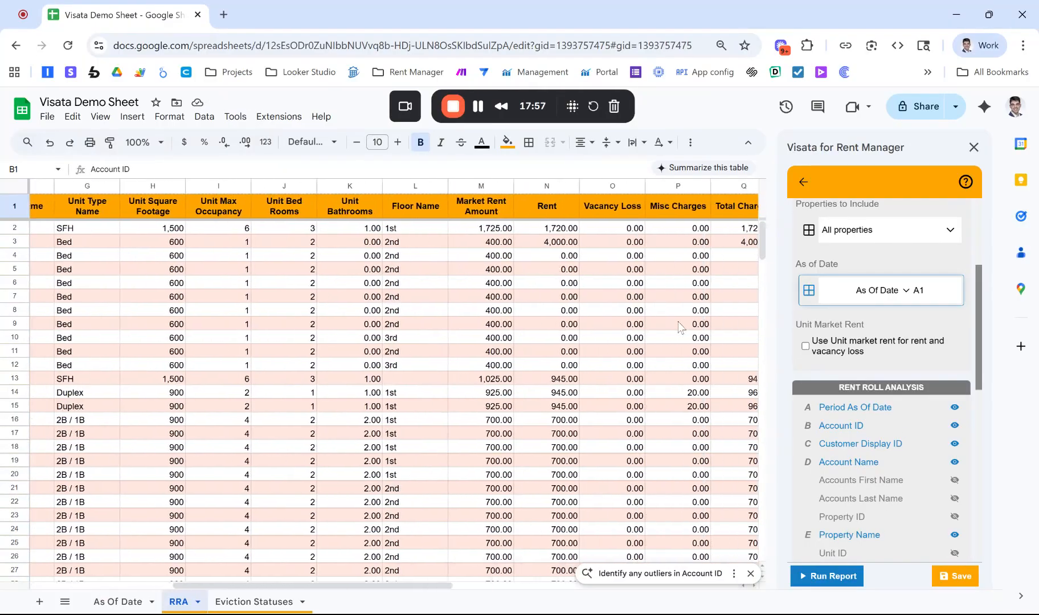
scroll(695, 252, left, 10)
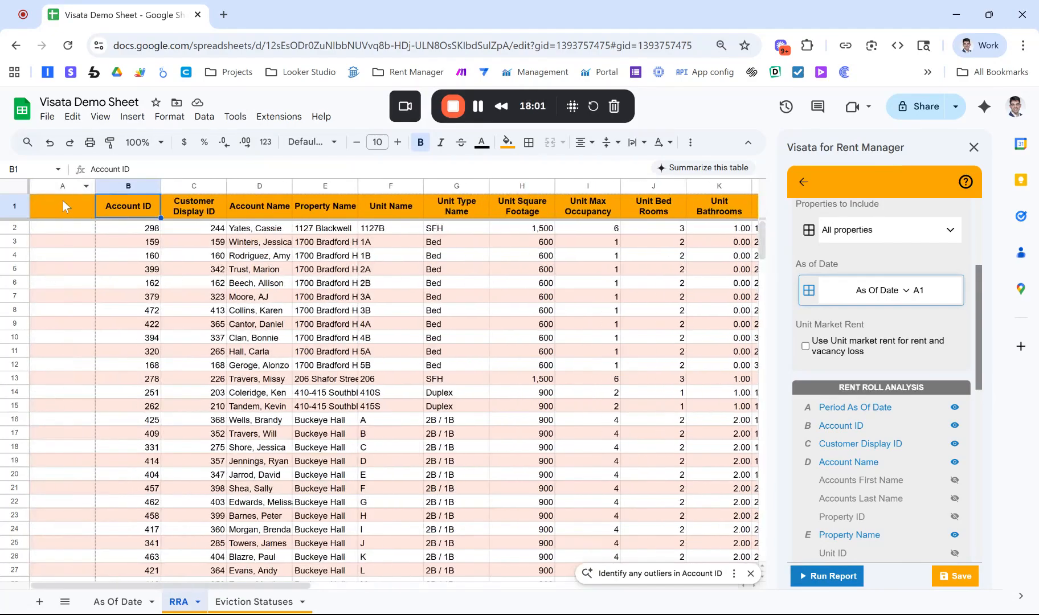
scroll(478, 247, right, 10)
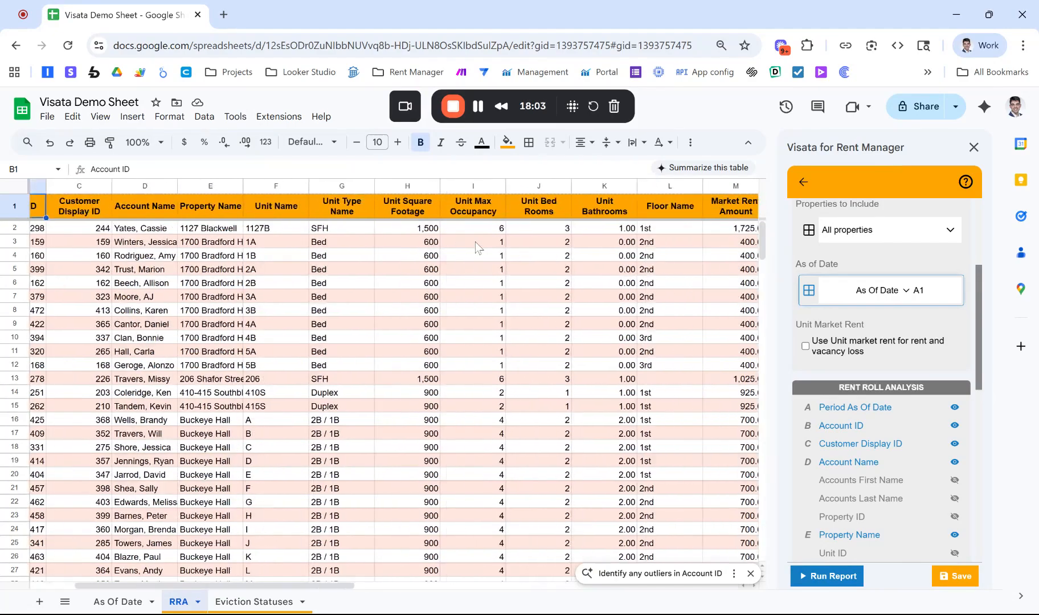
scroll(478, 246, left, 10)
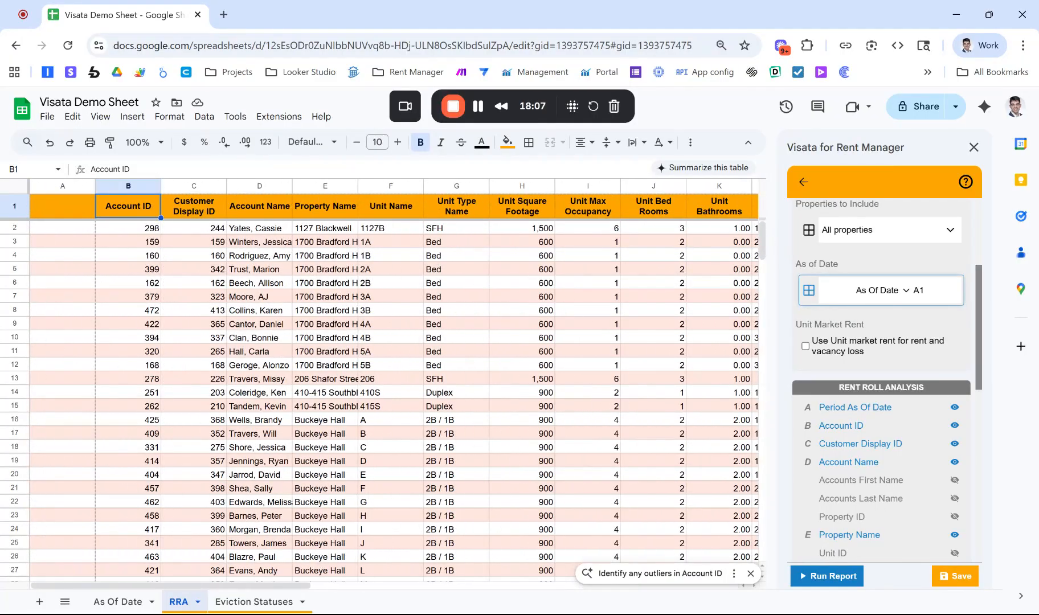
click(948, 579)
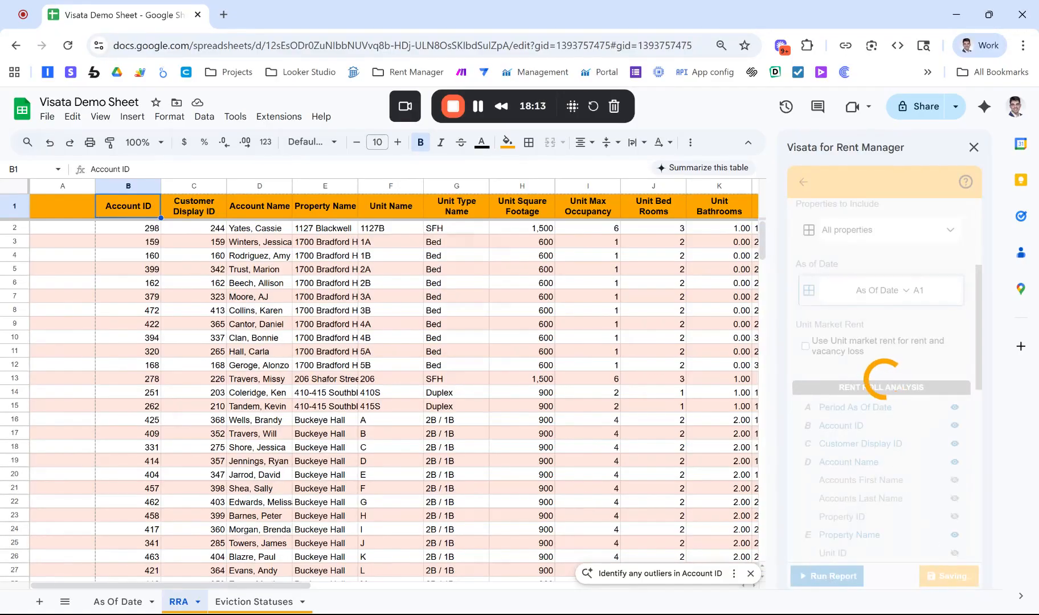
click(827, 576)
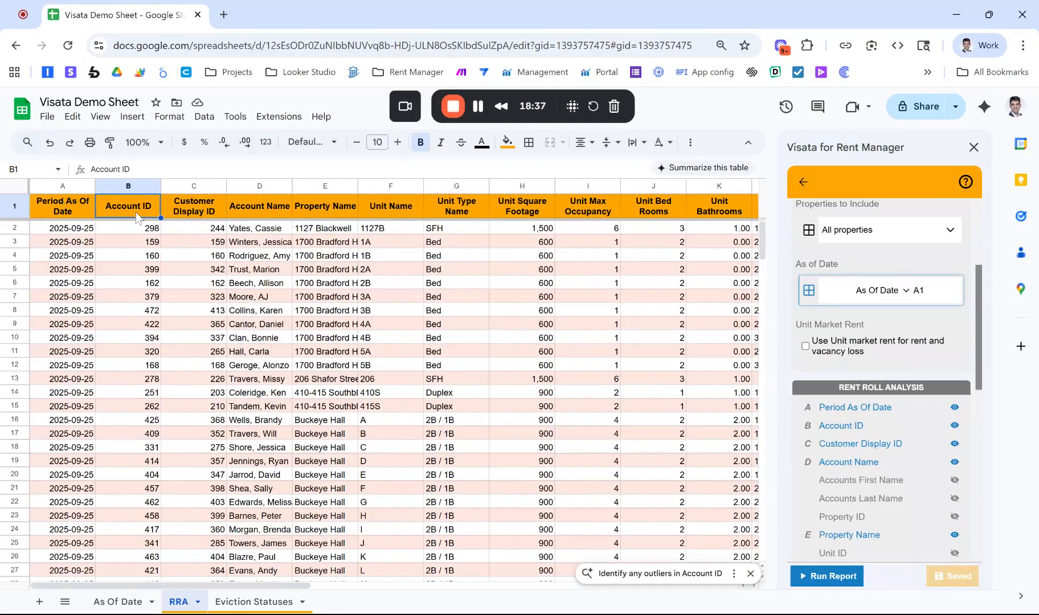
Step: Inspect the Evicting column's formula in cell V2 to check its Account ID range, leaving it unedited
scroll(137, 217, right, 15)
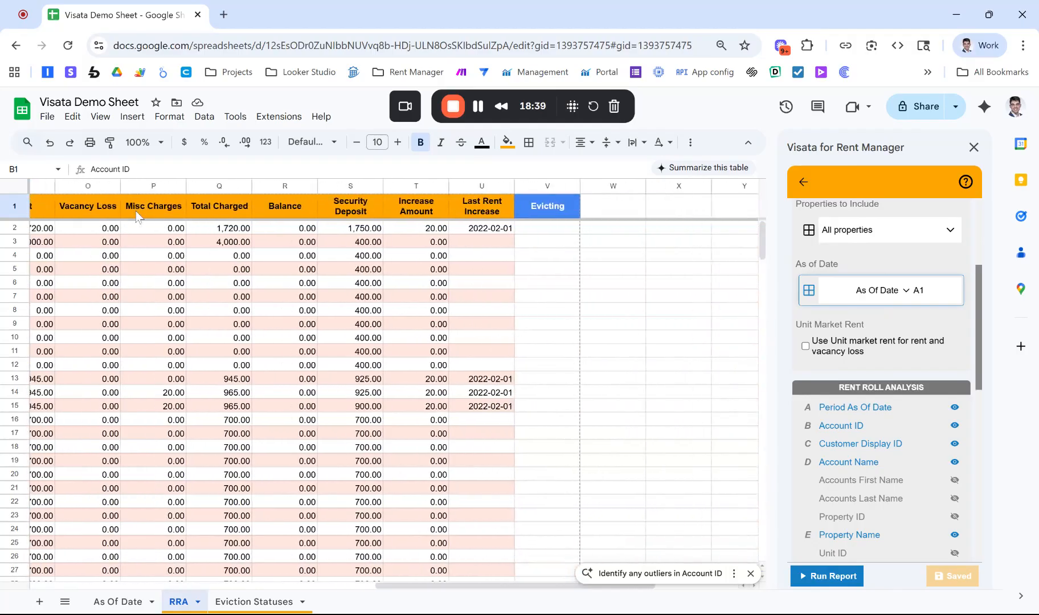
click(447, 208)
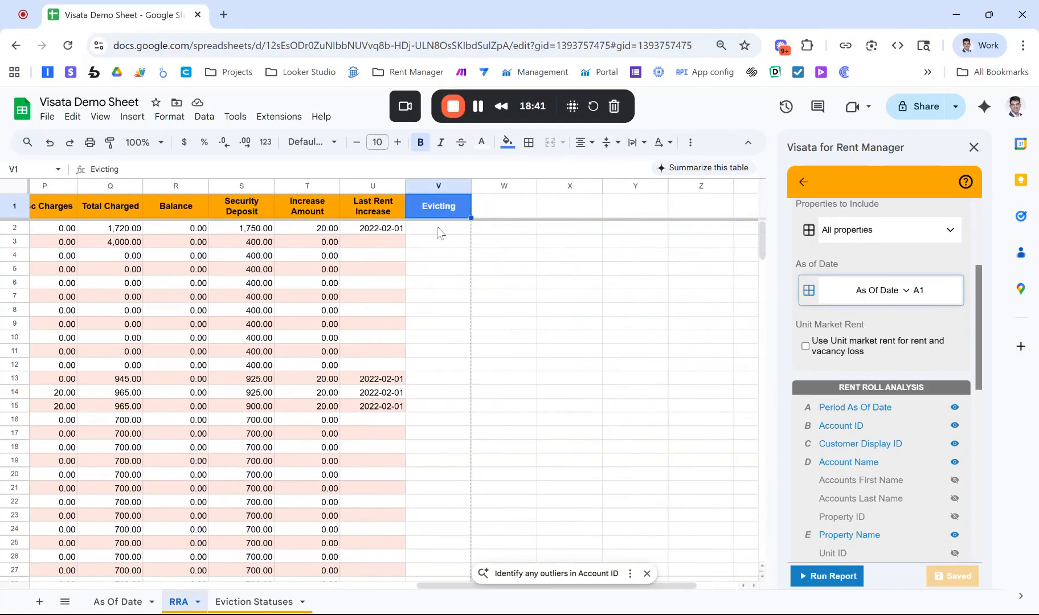
click(438, 229)
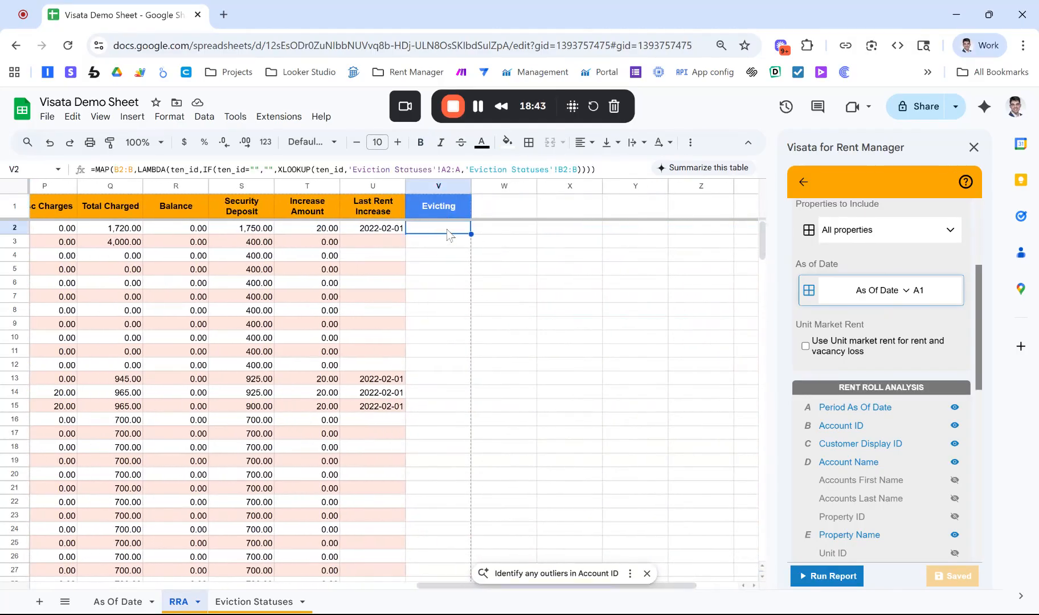
double_click(448, 234)
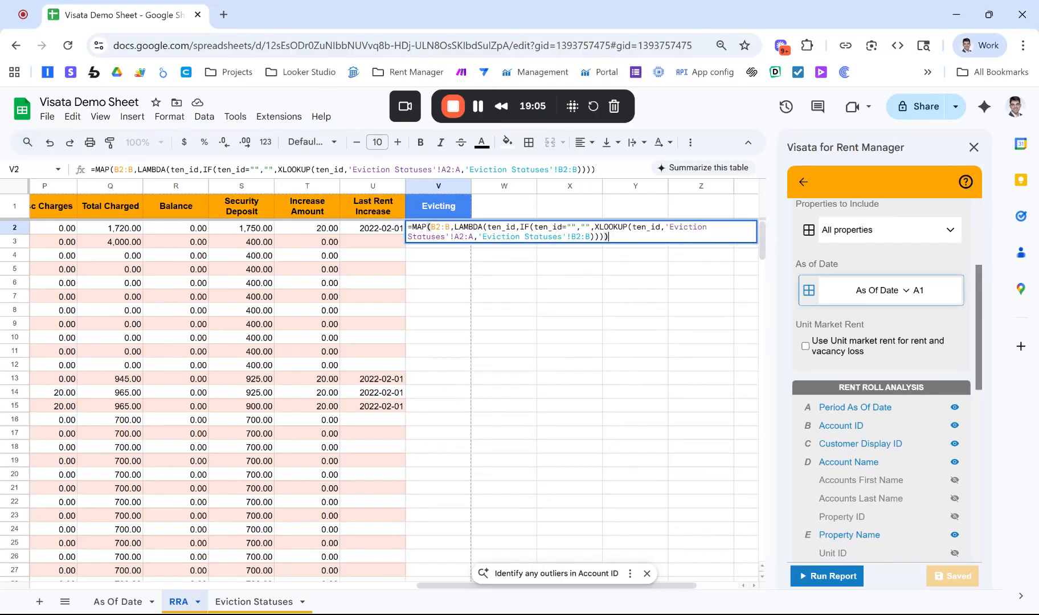
key(Return)
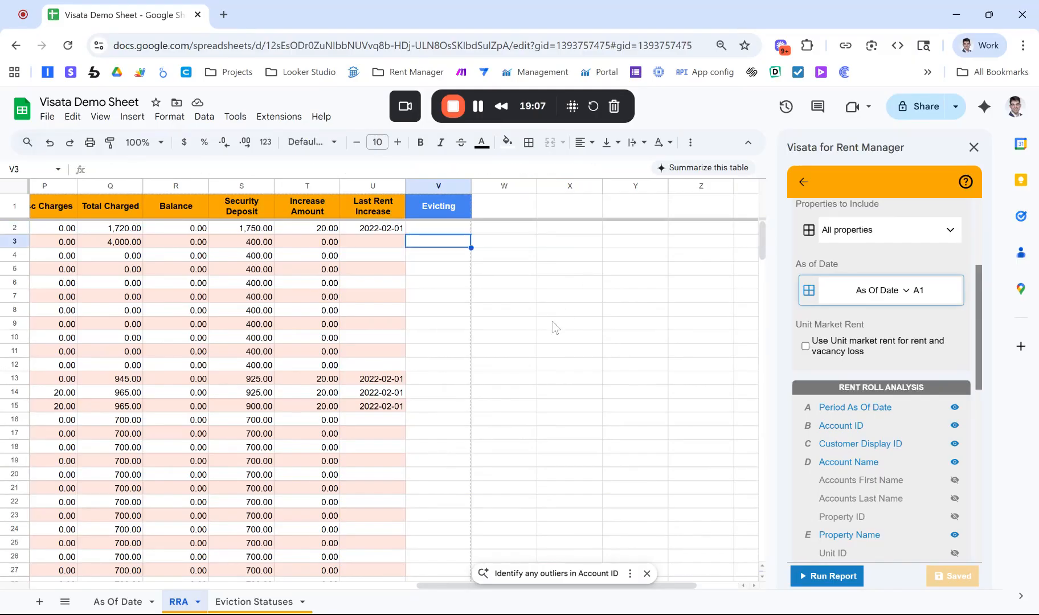
Step: Look through the Evicting values down the RRA sheet, then check the Period As Of Date column from the first rows
scroll(554, 327, down, 10)
scroll(553, 328, down, 20)
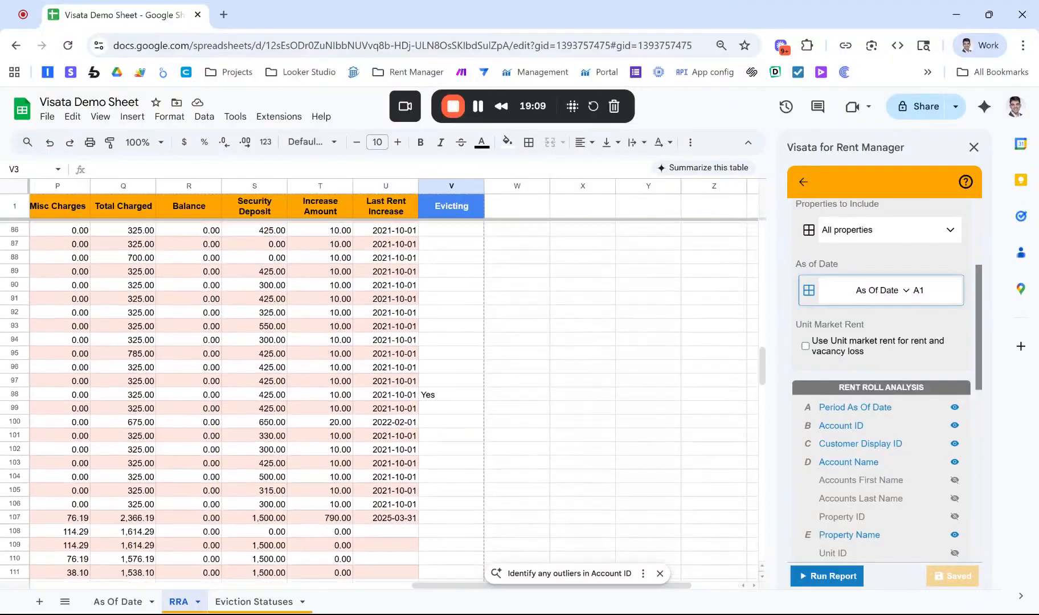
scroll(554, 328, down, 8)
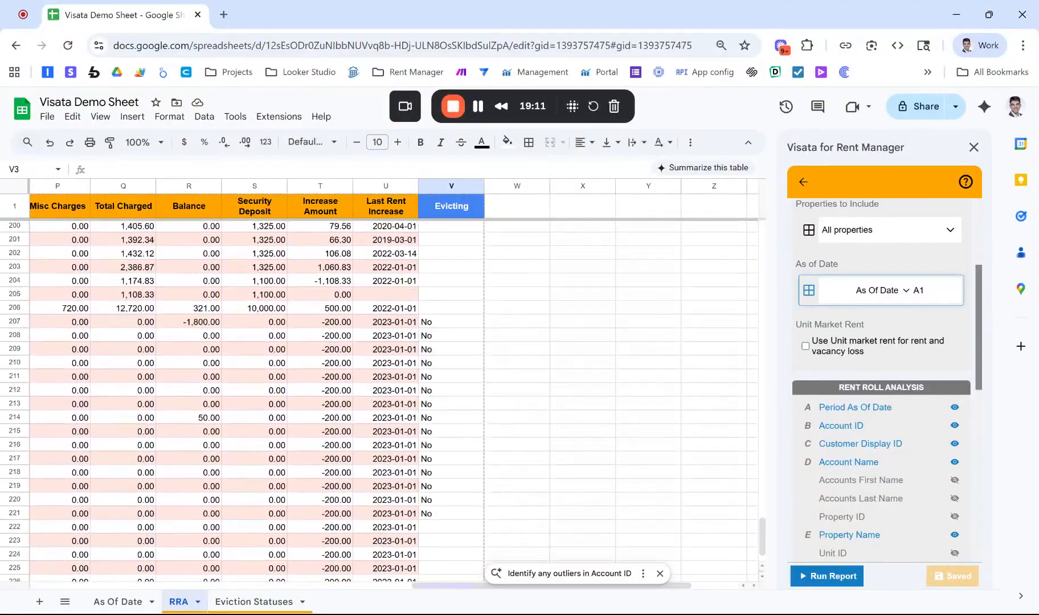
scroll(383, 399, up, 20)
scroll(382, 399, left, 5)
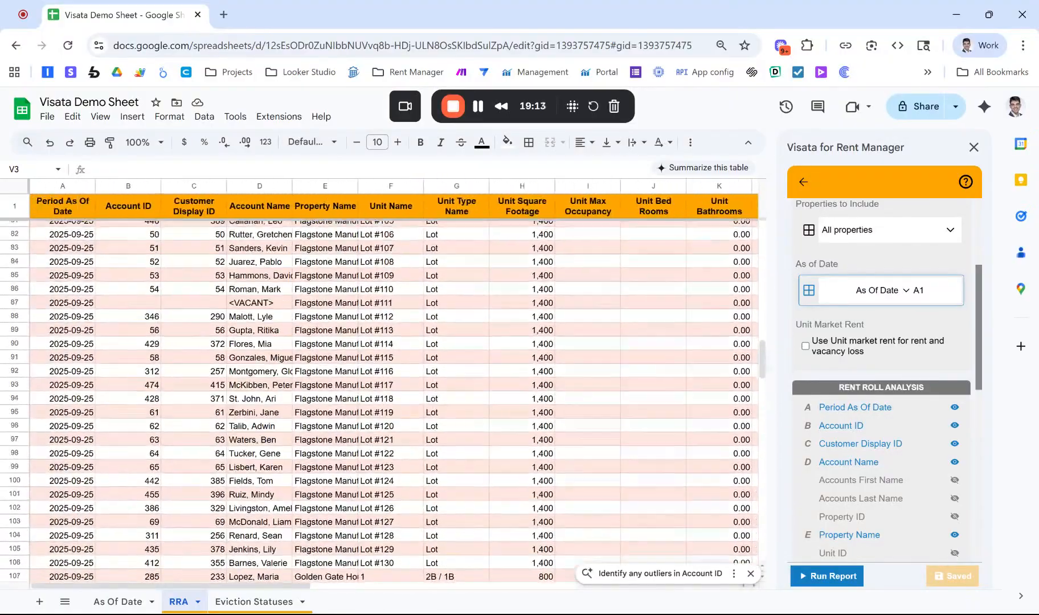
scroll(399, 294, up, 5)
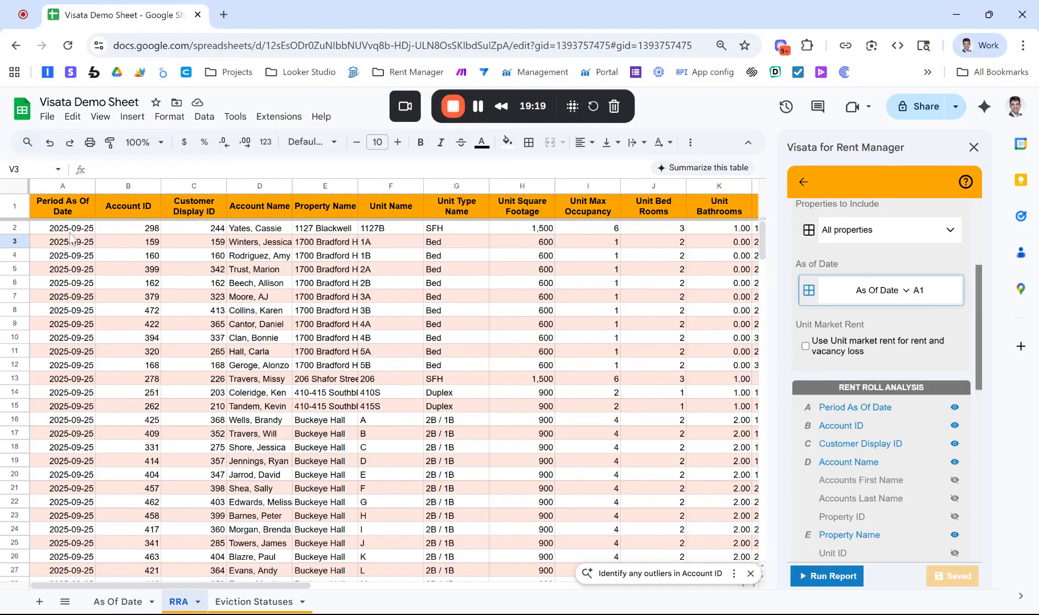
Step: Delete the empty columns B through Z from the As Of Date sheet
click(118, 602)
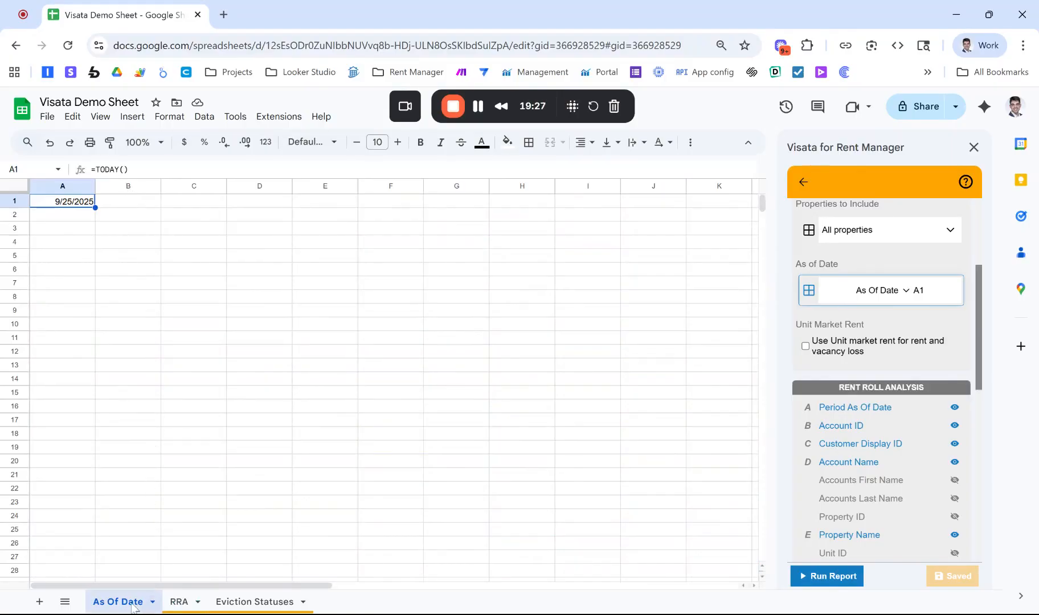
click(116, 190)
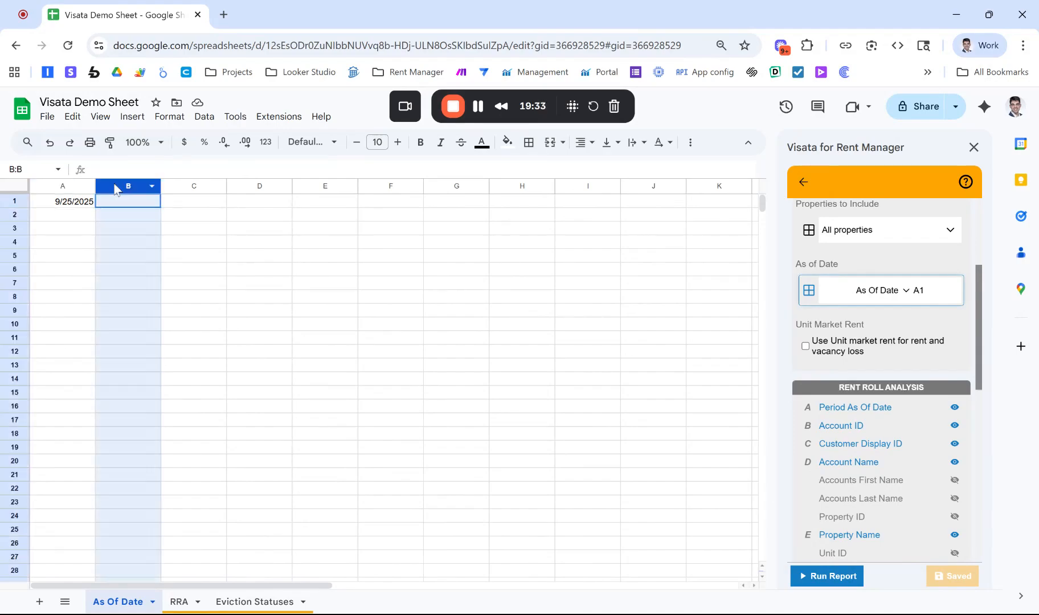
scroll(503, 250, right, 10)
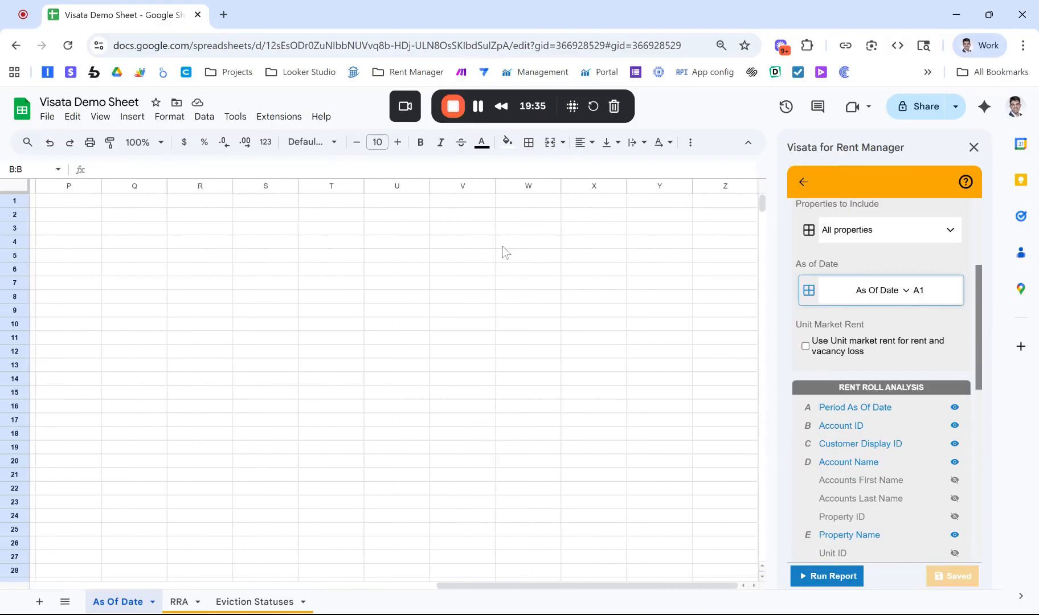
shift+click(722, 188)
right_click(723, 187)
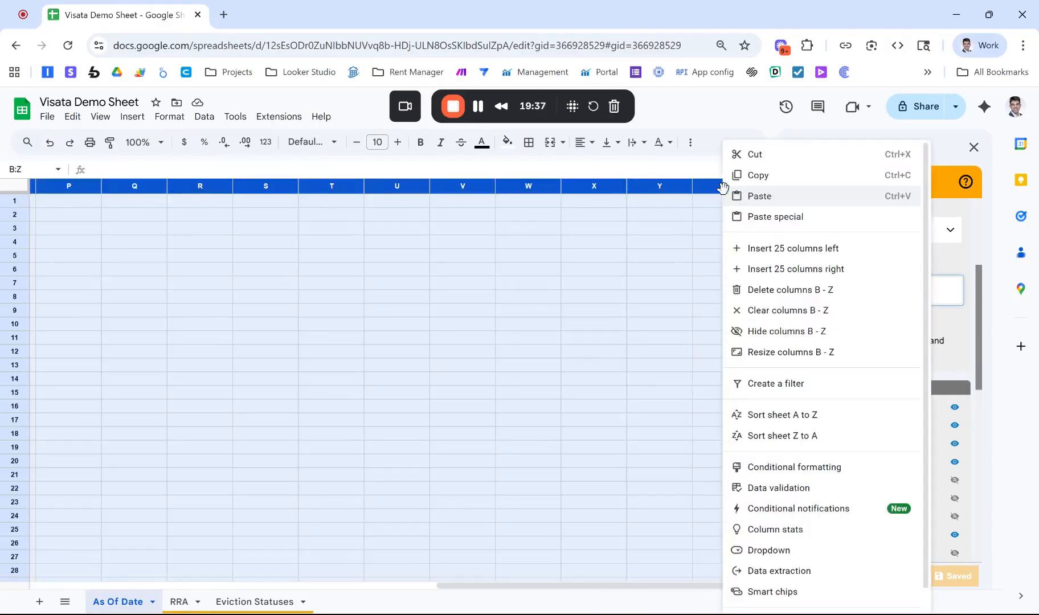
click(790, 289)
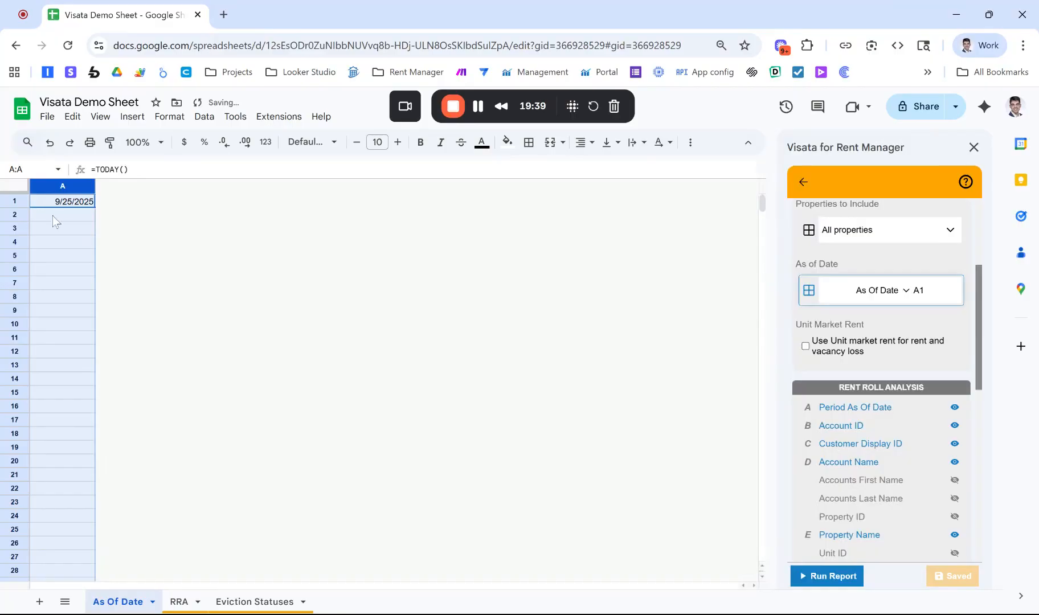
Step: Delete the empty rows 2 through 1000 from the As Of Date sheet
click(14, 214)
key(ctrl+shift+Down)
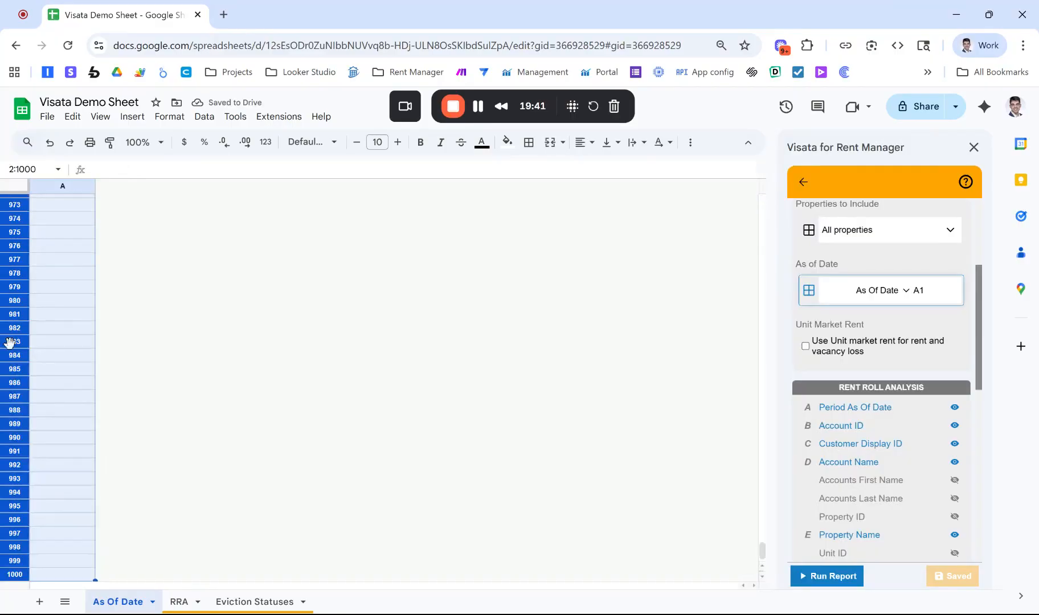
right_click(12, 489)
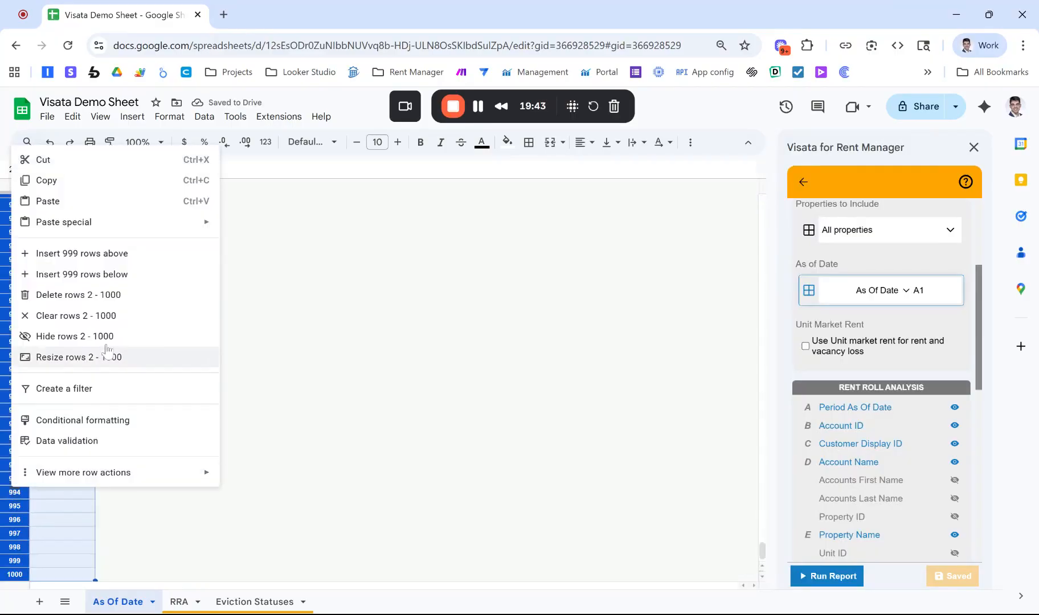
click(91, 295)
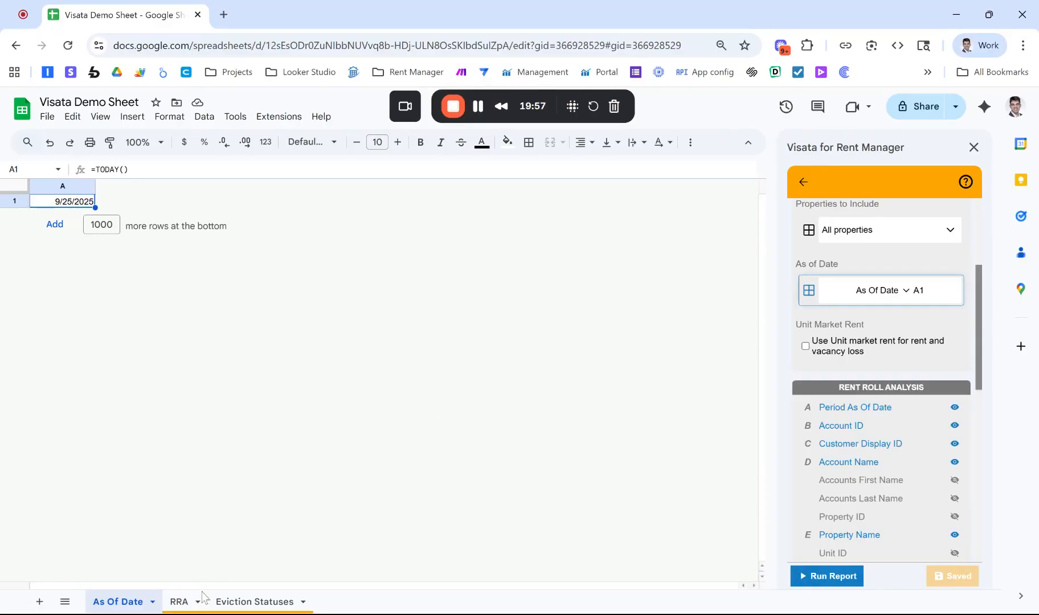
Step: Return to the RRA sheet and set the Rent Roll Analysis report's bundle option to Multiple periods
click(182, 602)
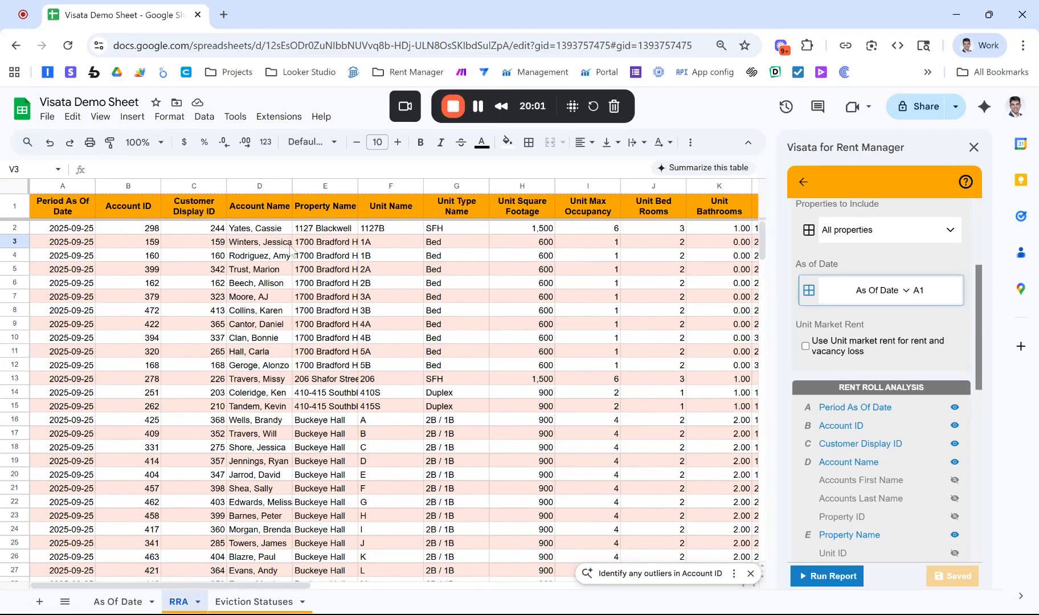
scroll(291, 248, right, 10)
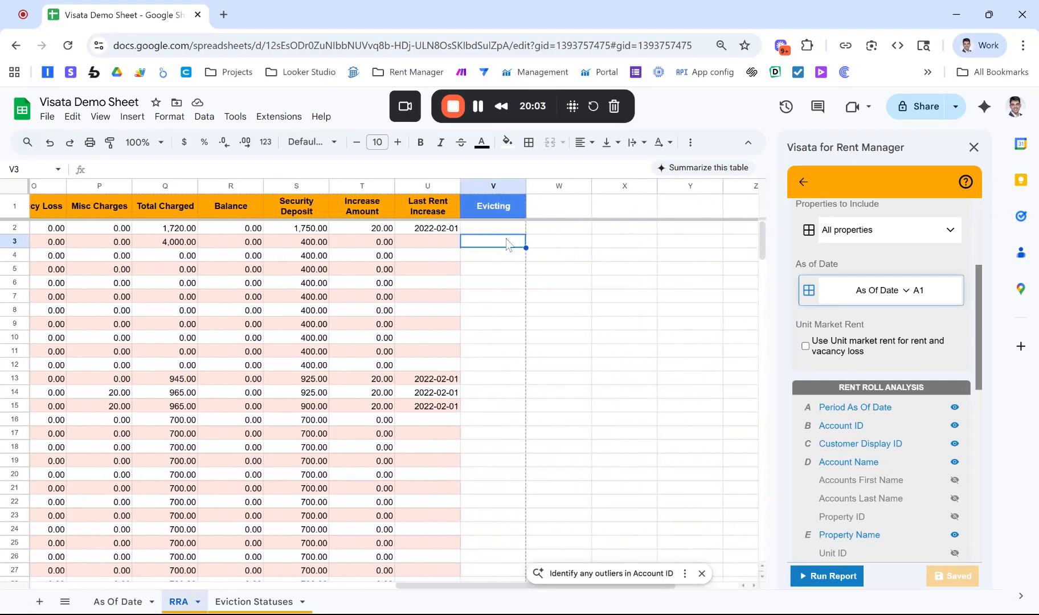
scroll(438, 287, left, 10)
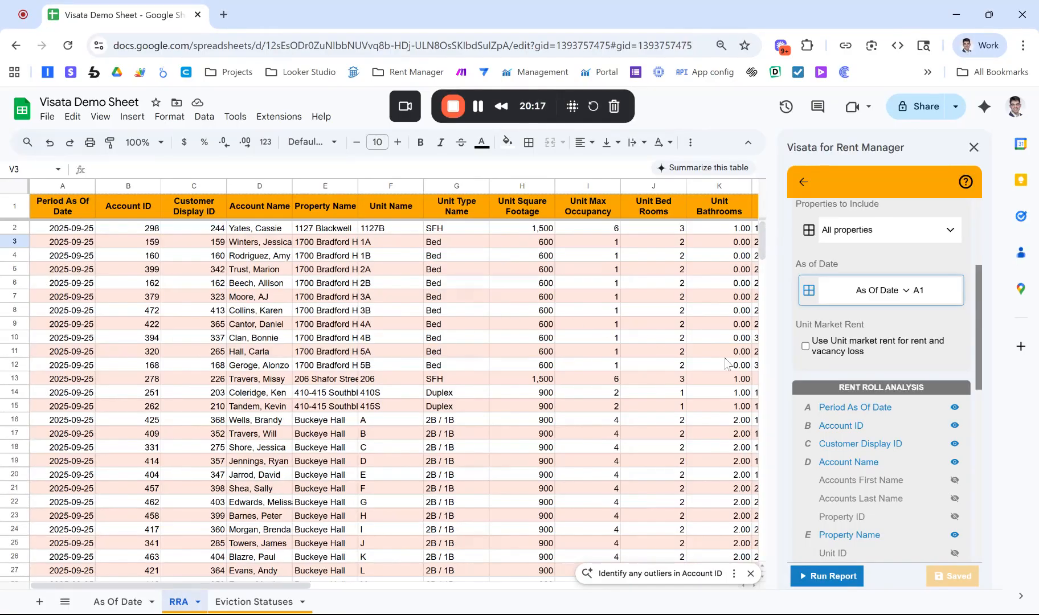
scroll(879, 345, up, 4)
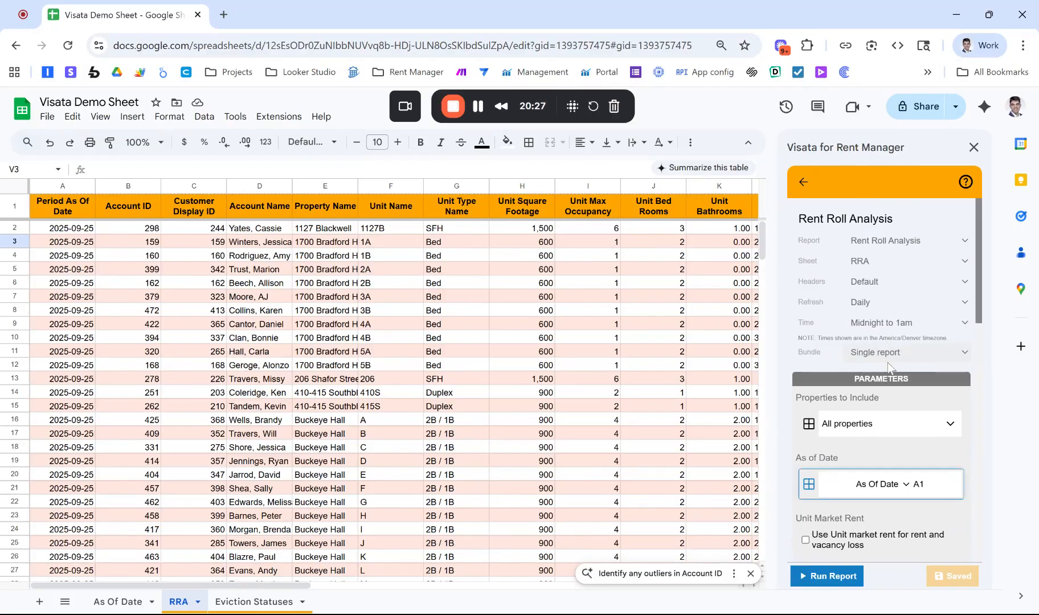
scroll(811, 350, down, 2)
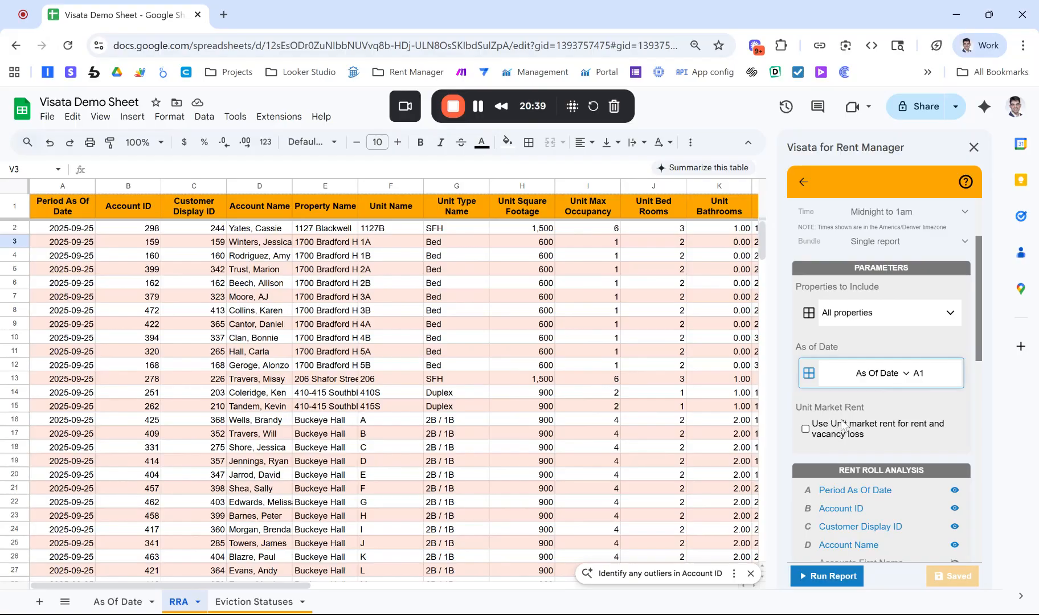
scroll(842, 424, up, 2)
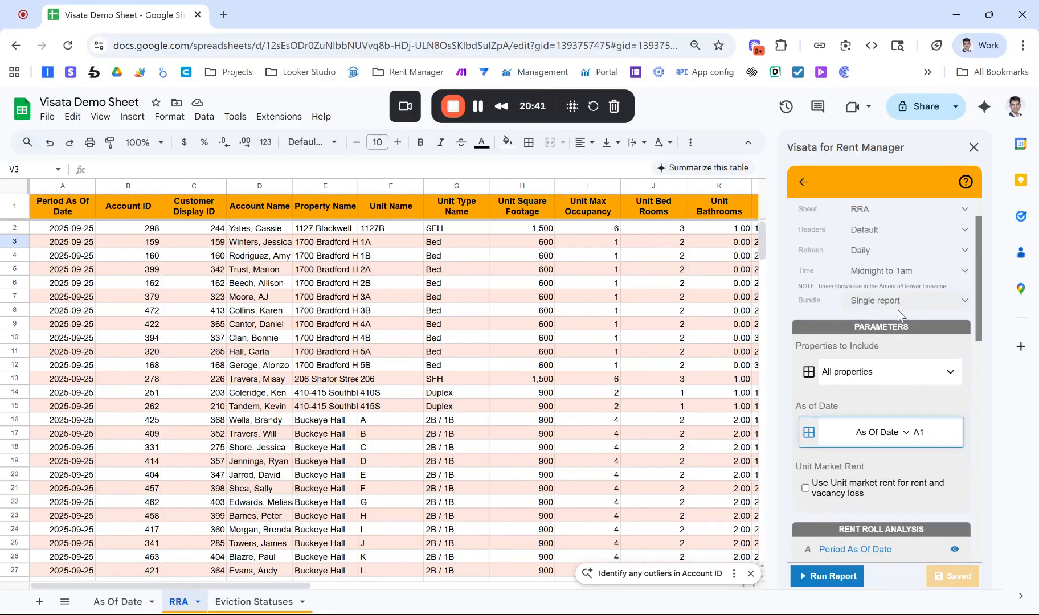
click(897, 334)
scroll(898, 341, down, 1)
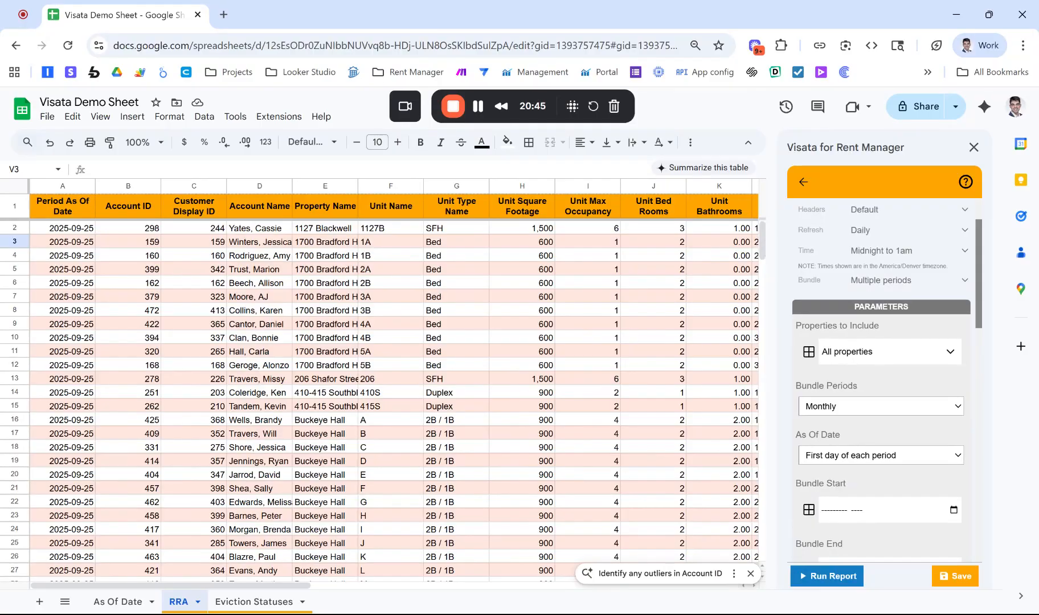
Step: Set the report's As Of Date parameter to Last day of each period for the monthly bundle
scroll(887, 380, down, 2)
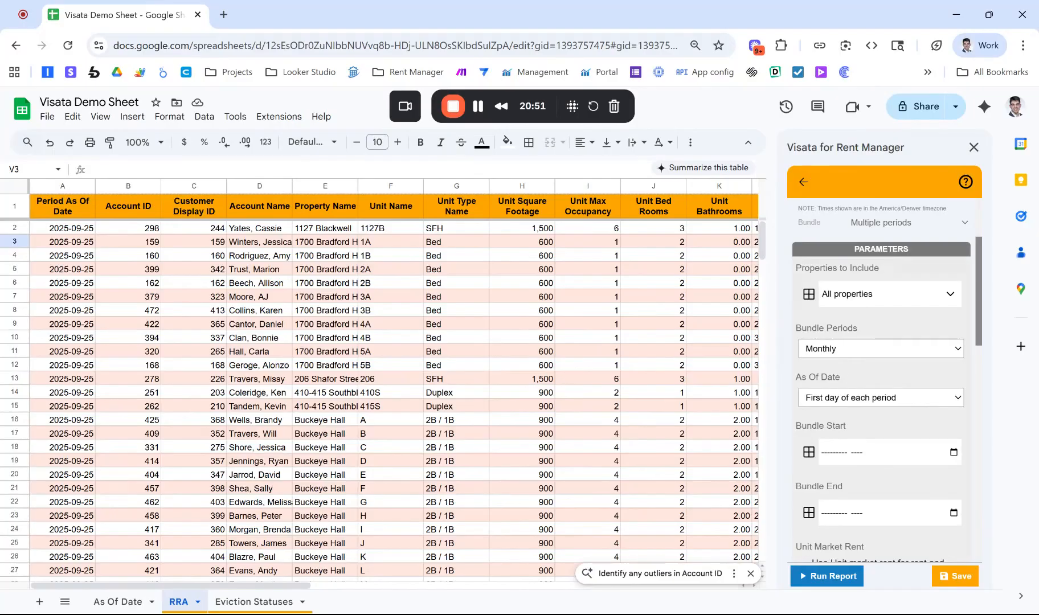
scroll(827, 401, down, 1)
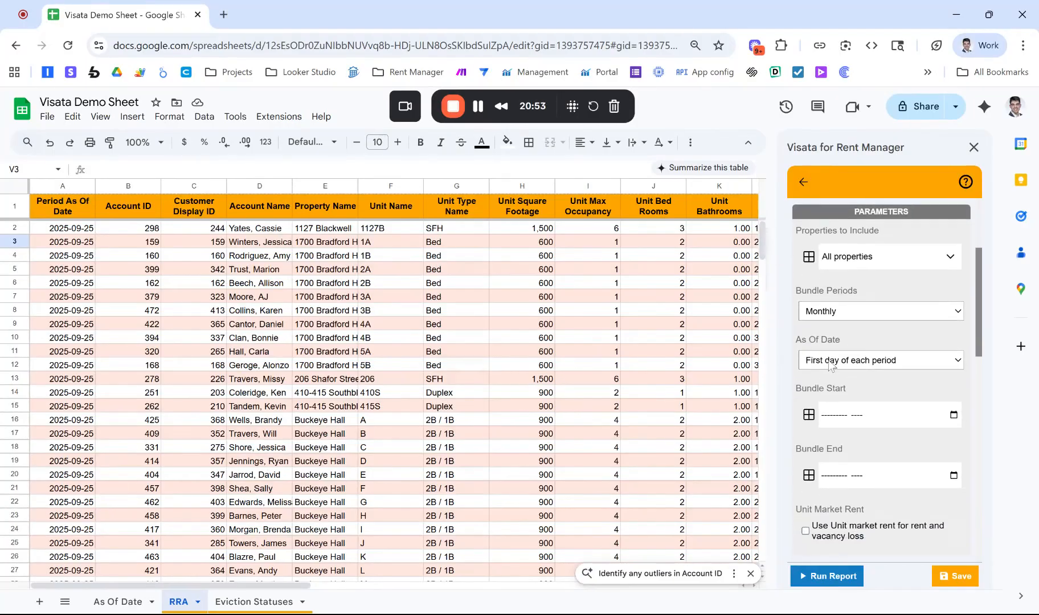
scroll(826, 388, down, 1)
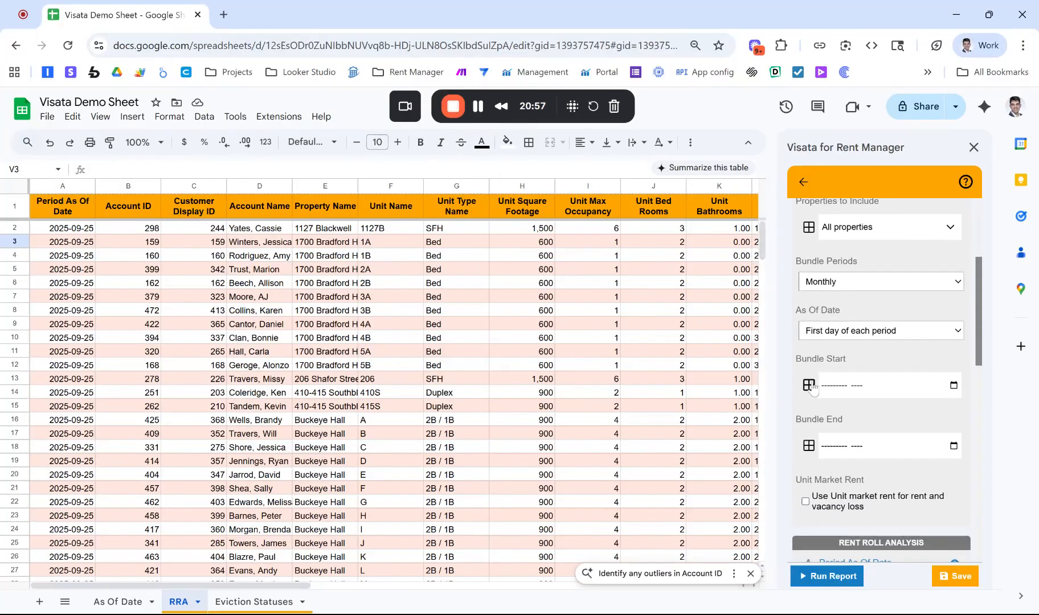
scroll(813, 387, up, 2)
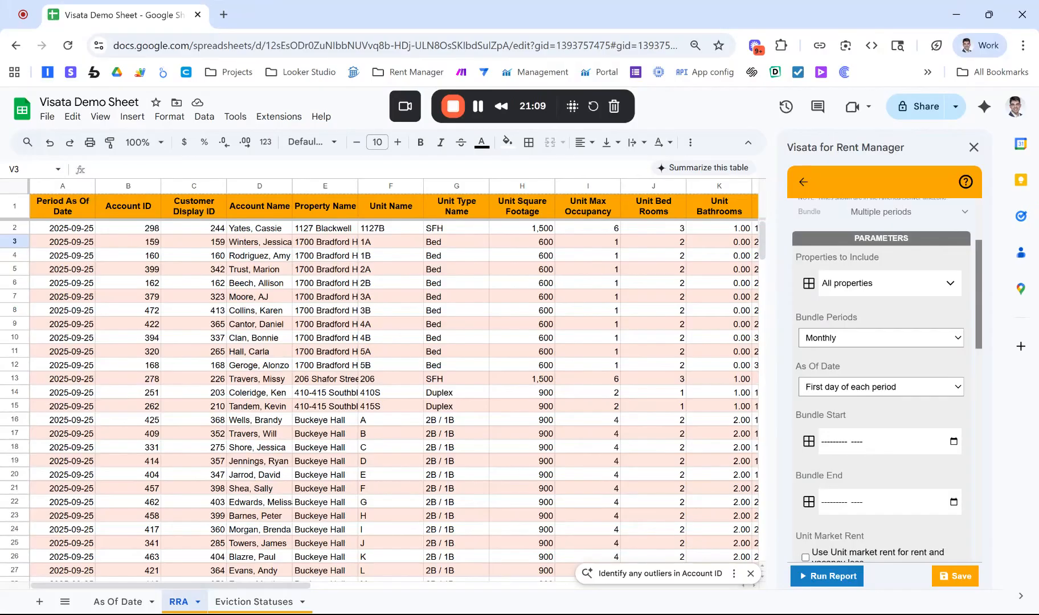
click(844, 398)
scroll(881, 400, down, 3)
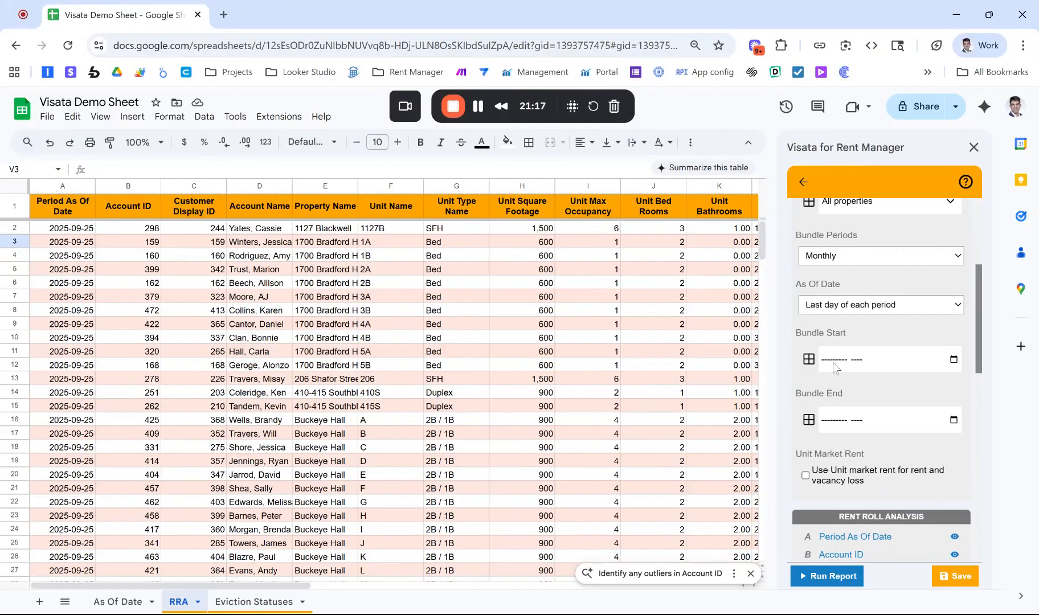
Step: Set the report's bundle start to October 2024 and its bundle end to September 2025
click(830, 361)
click(954, 361)
click(835, 421)
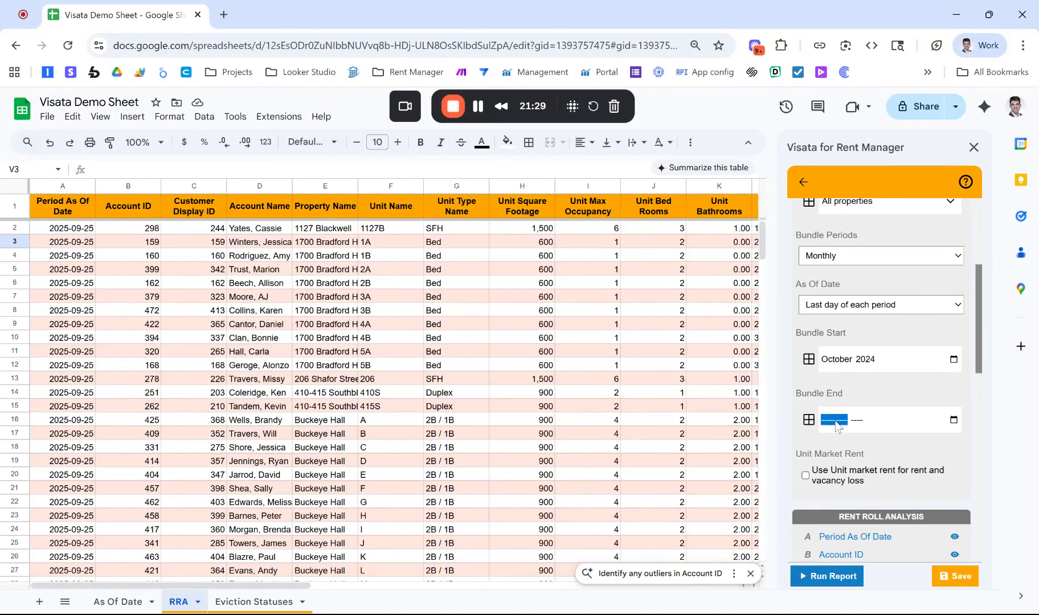
text(s)
key(Tab)
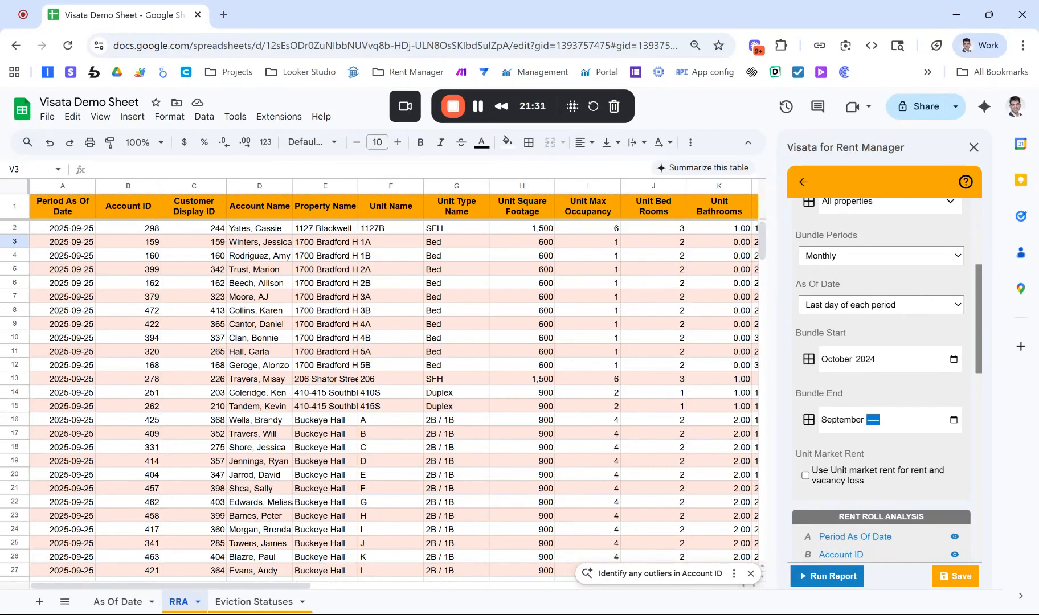
text(2025)
click(872, 392)
scroll(873, 390, down, 1)
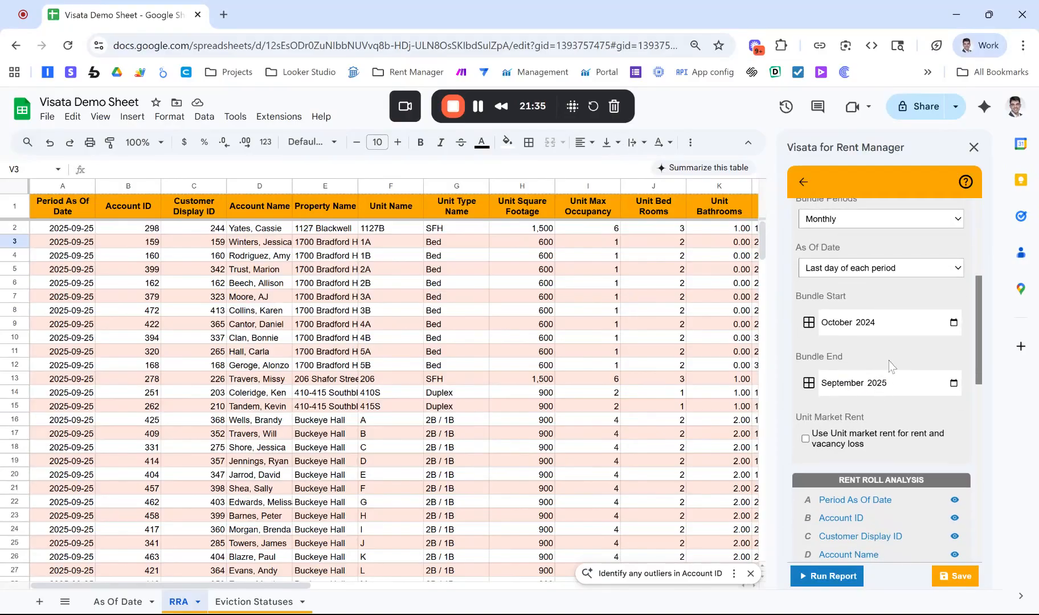
scroll(890, 365, up, 5)
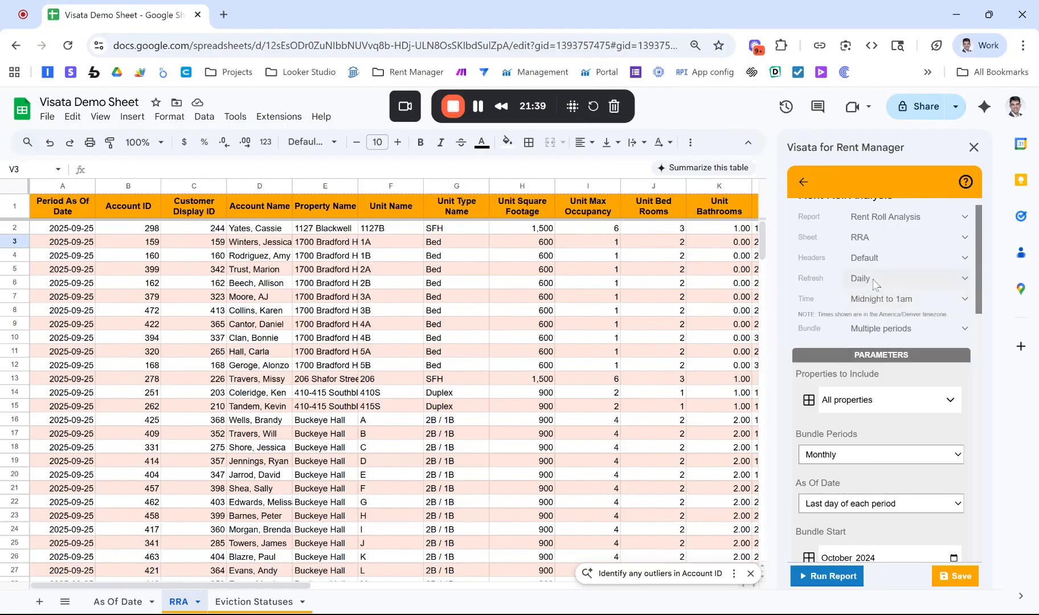
scroll(873, 279, down, 5)
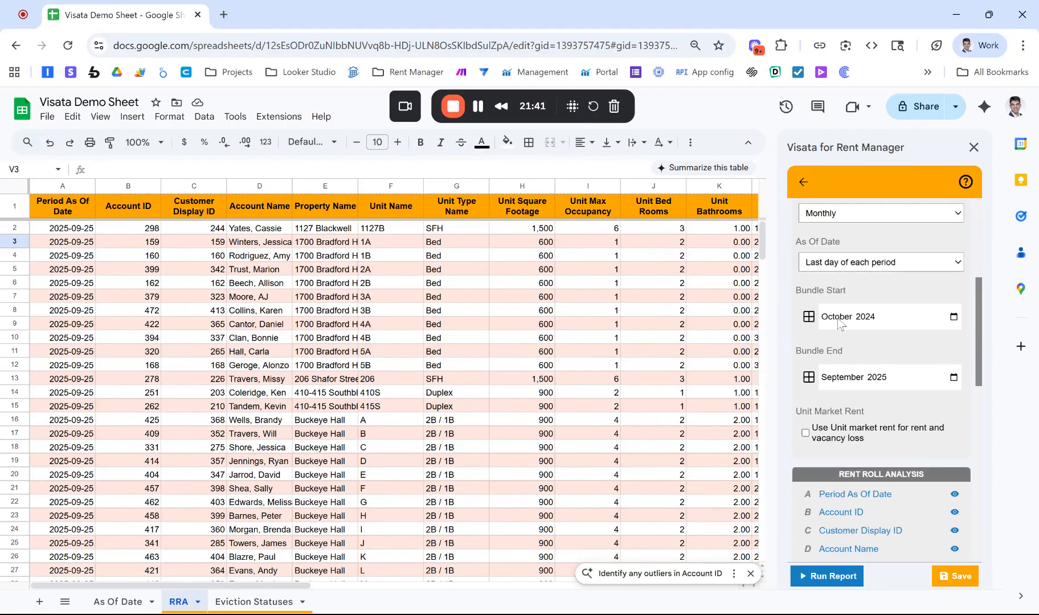
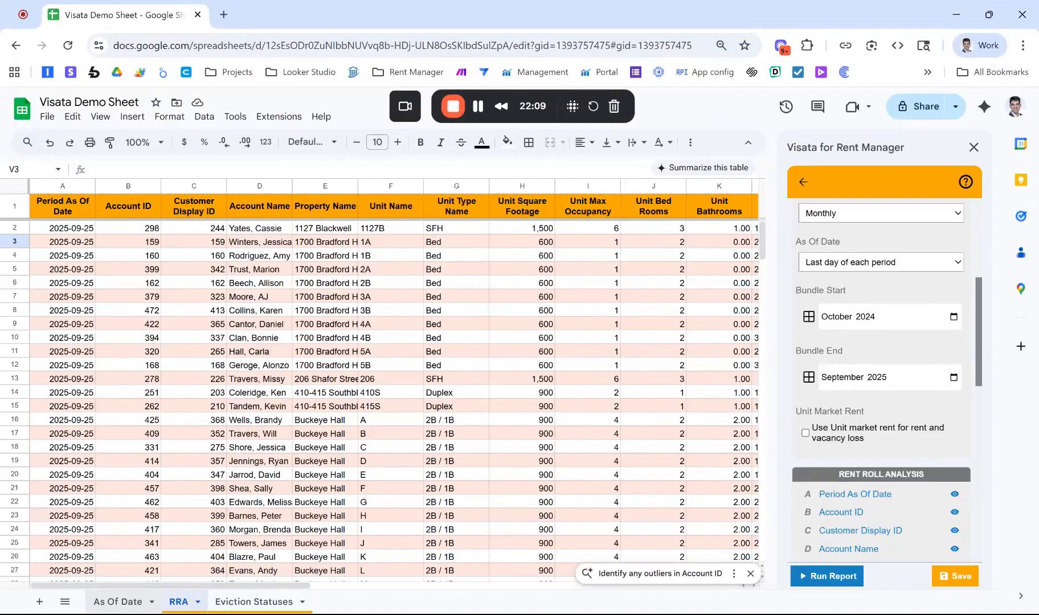
Step: Open the As Of Date sheet
click(118, 602)
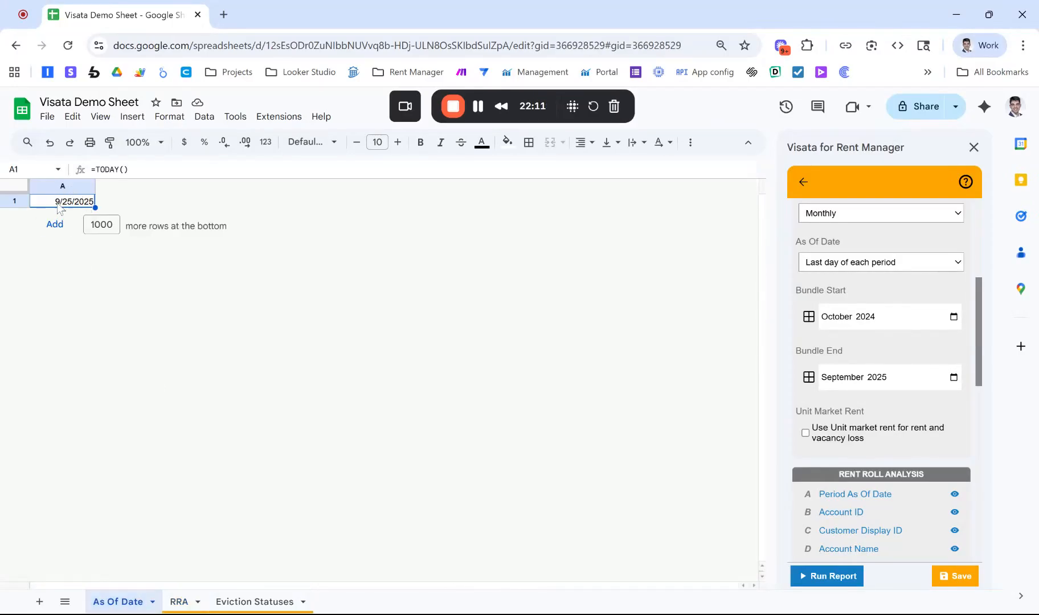
right_click(15, 204)
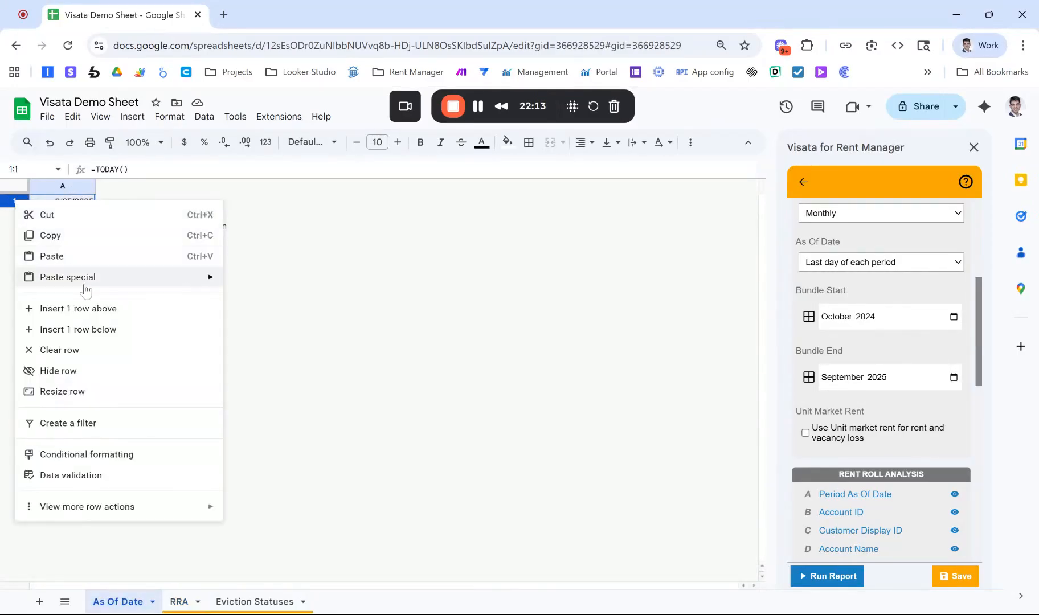
click(91, 329)
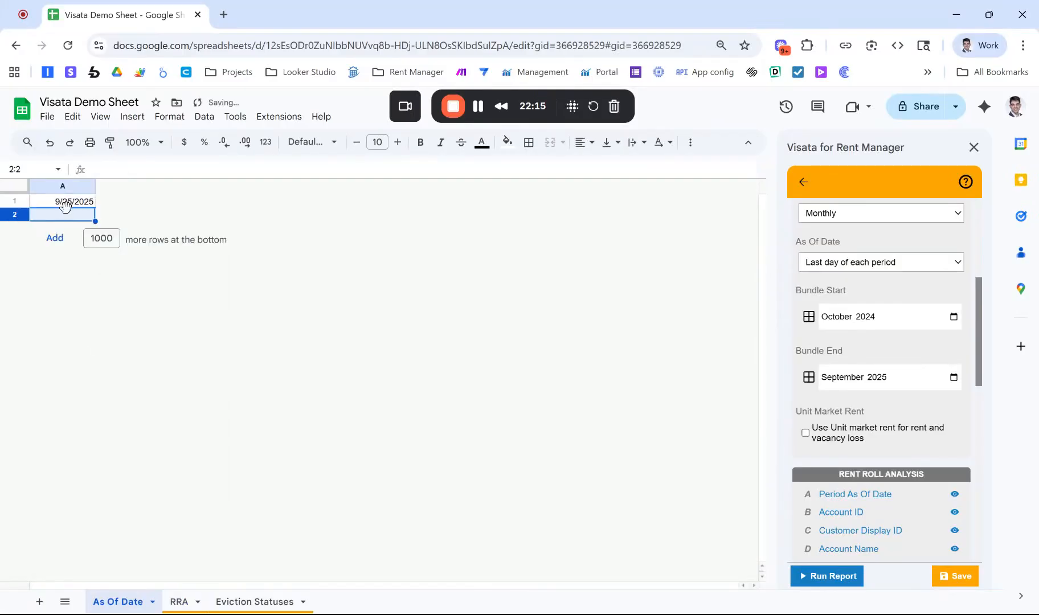
key(ctrl+z)
Step: Insert a blank row above the date and a blank column to the right of column A
right_click(9, 200)
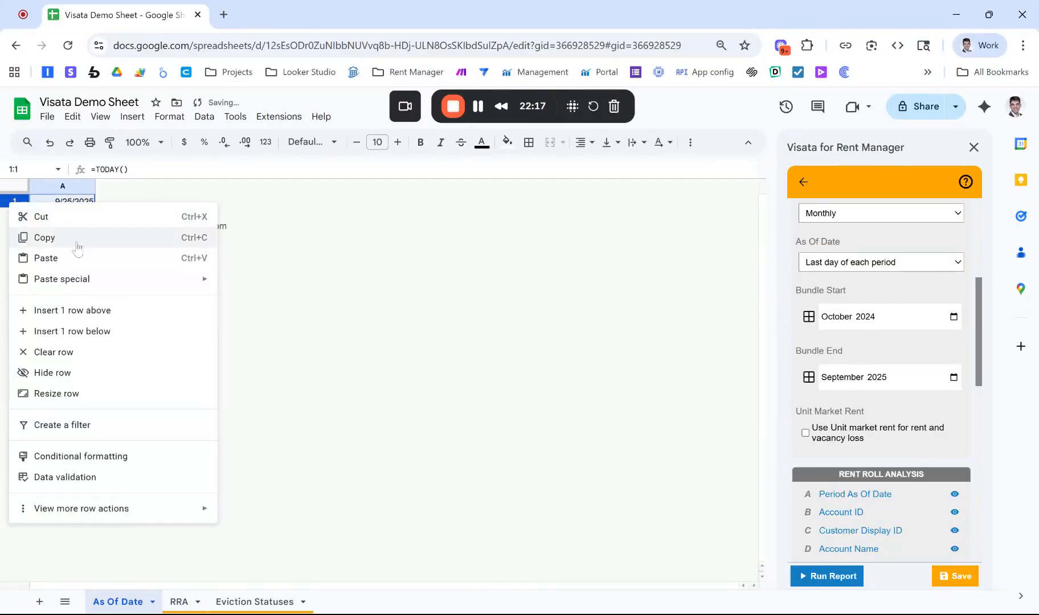
click(100, 317)
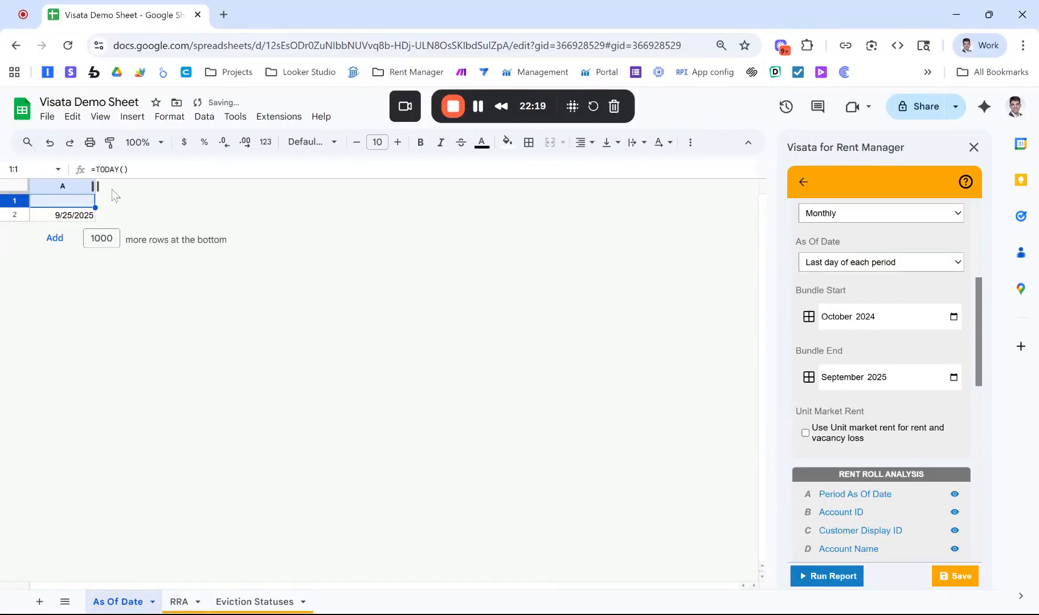
right_click(63, 186)
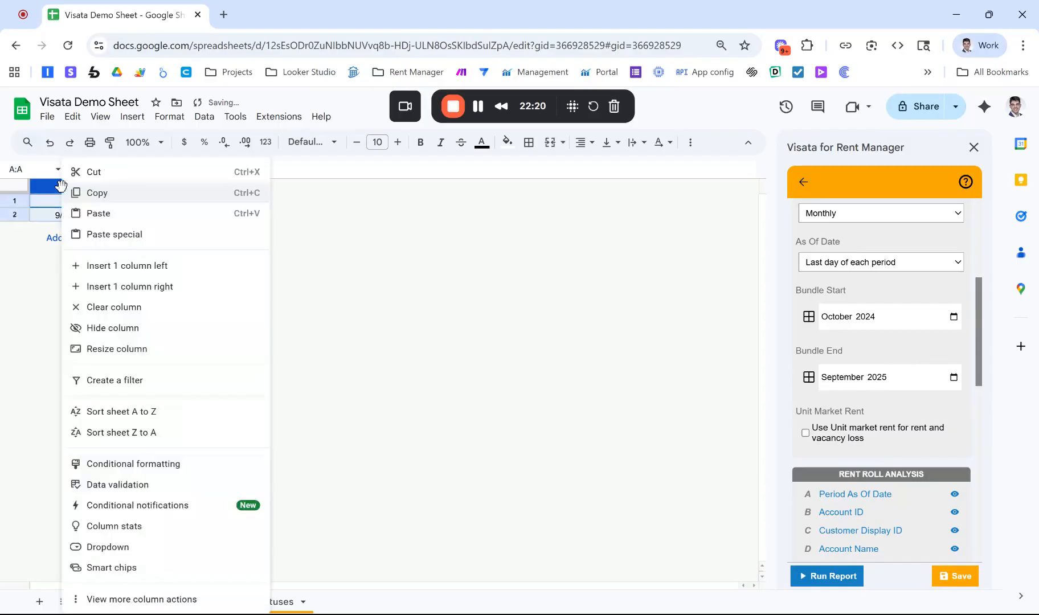
click(158, 286)
Step: Enter the headers Start Month in cell A1 and End Month in cell B1
click(66, 205)
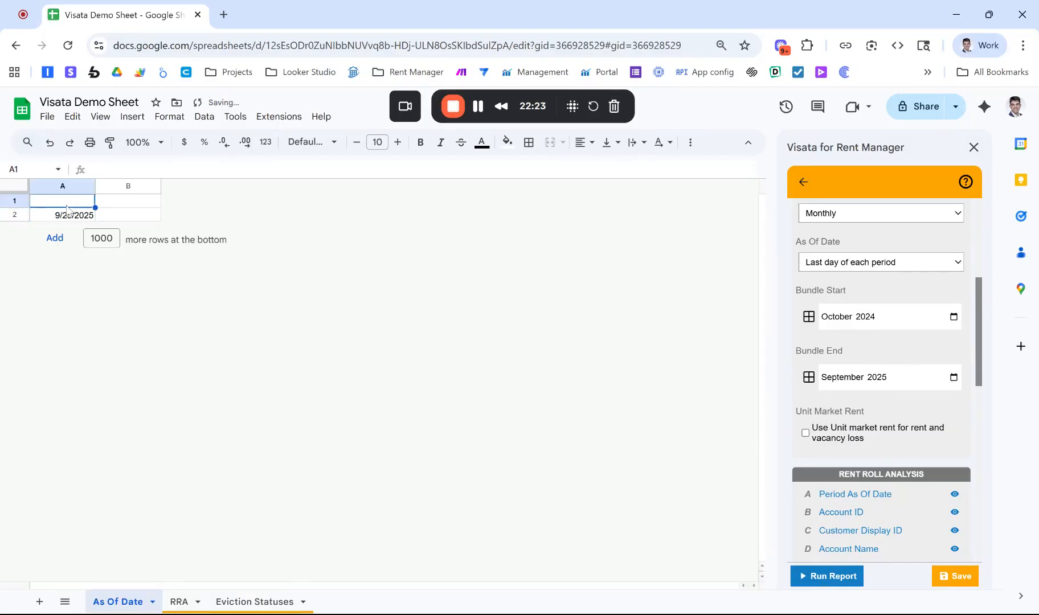
text(Start Month)
key(Tab)
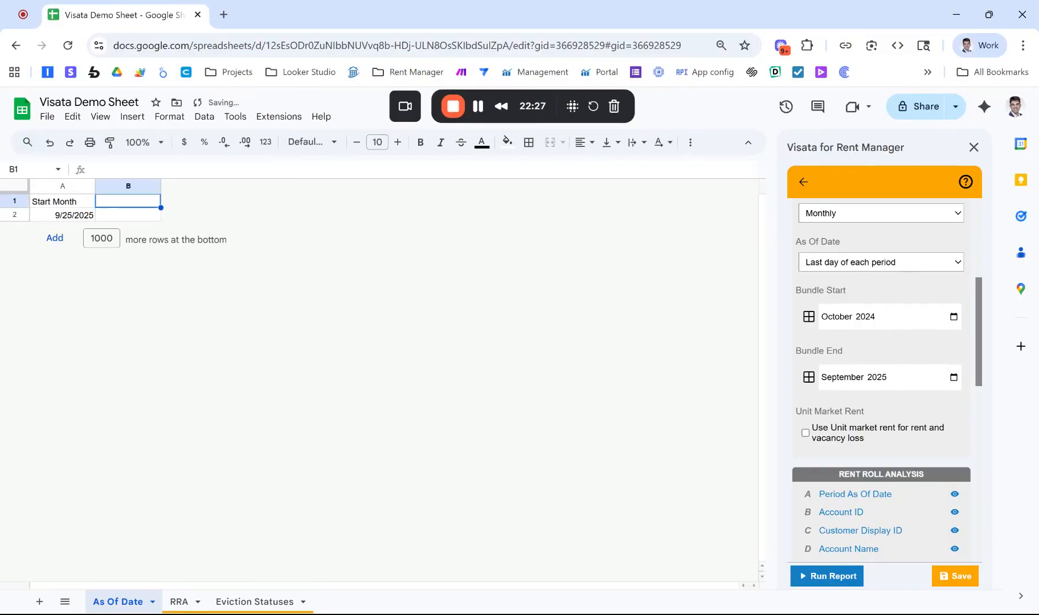
text(End Month)
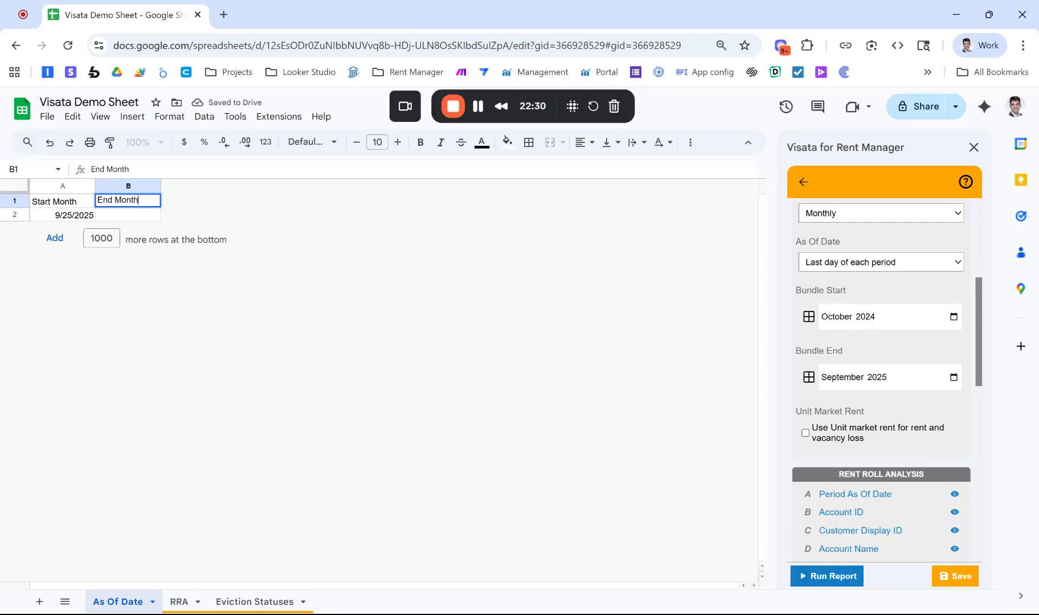
key(Return)
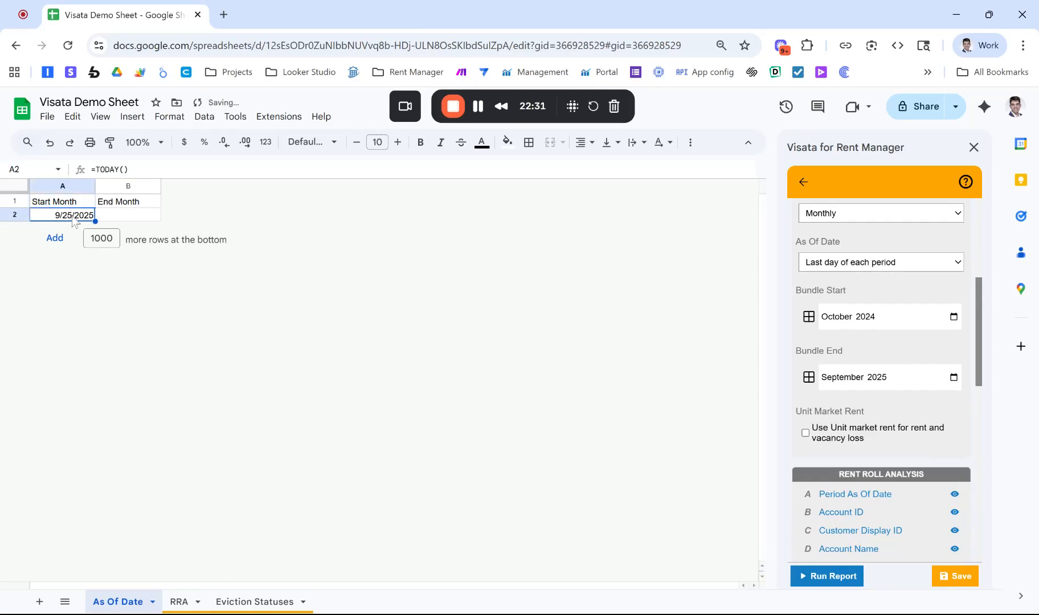
Step: Enter the formula =today() in cell B2 under the End Month header
click(124, 220)
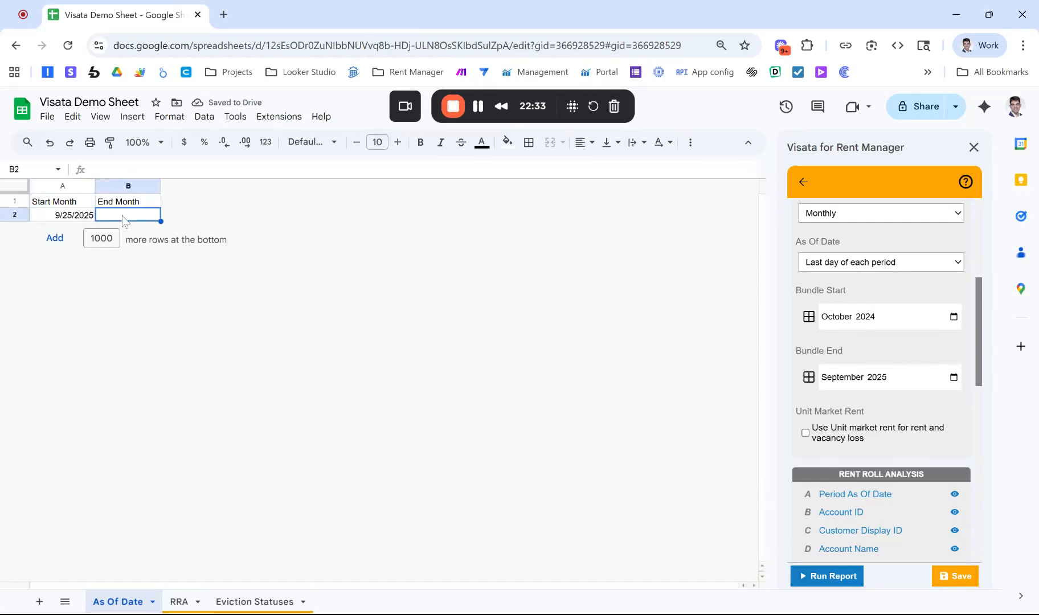
text(=todo)
text(y())
key(ctrl+Return)
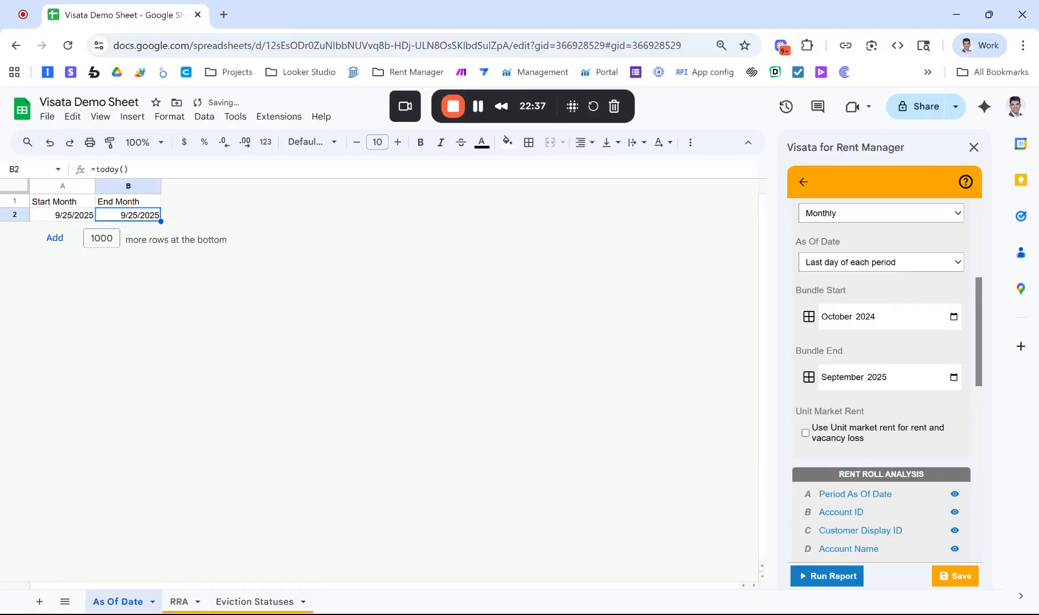
Step: Change the Start Month formula in cell A2 to =EDATE(TODAY(),-11)
click(69, 221)
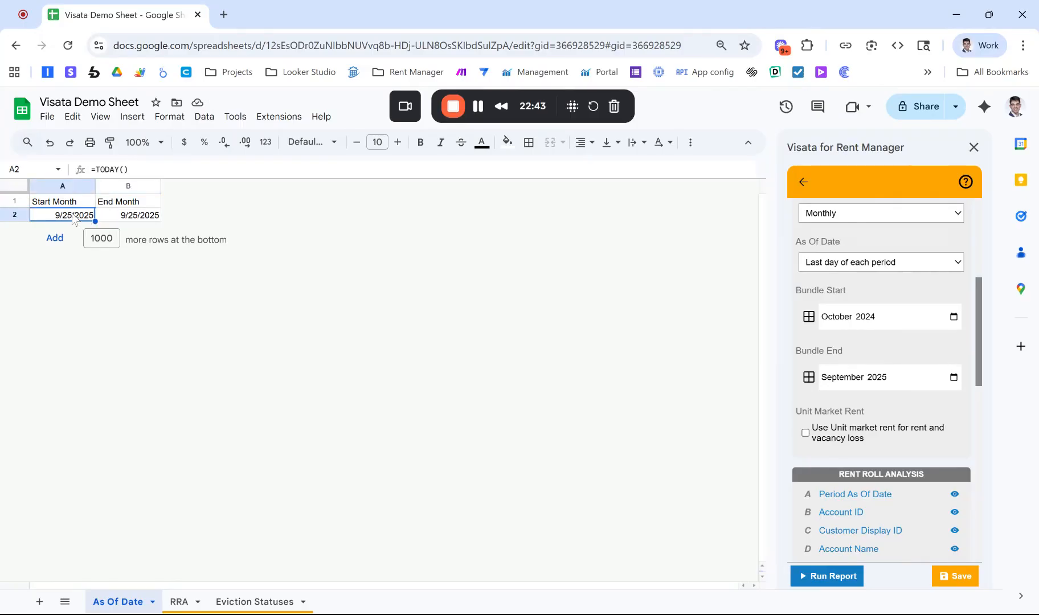
double_click(73, 219)
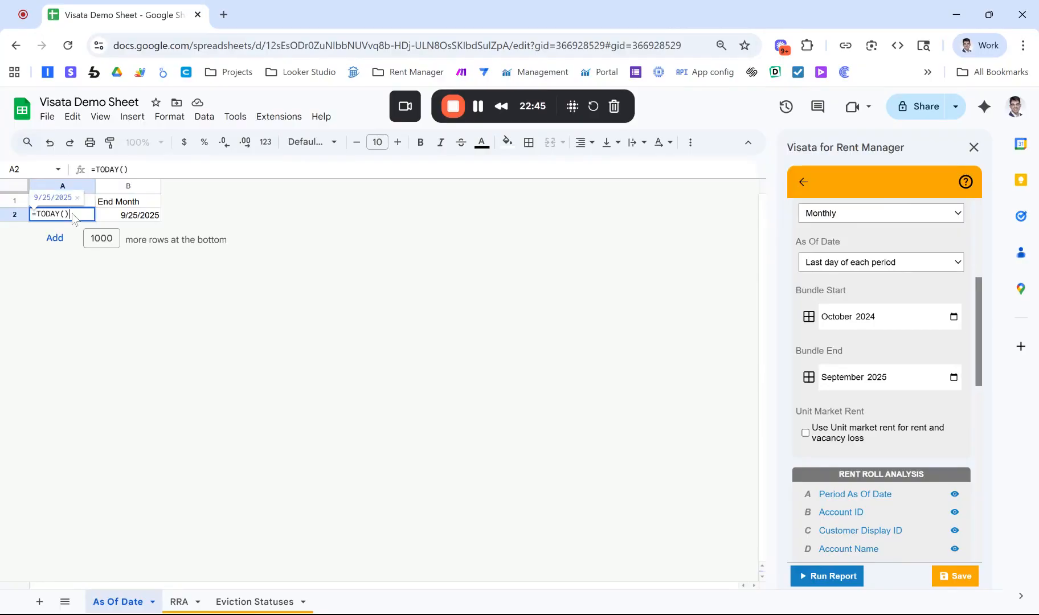
key(BackSpace)
key(BackSpace)
key(BackSpace)
key(BackSpace)
key(BackSpace)
key(BackSpace)
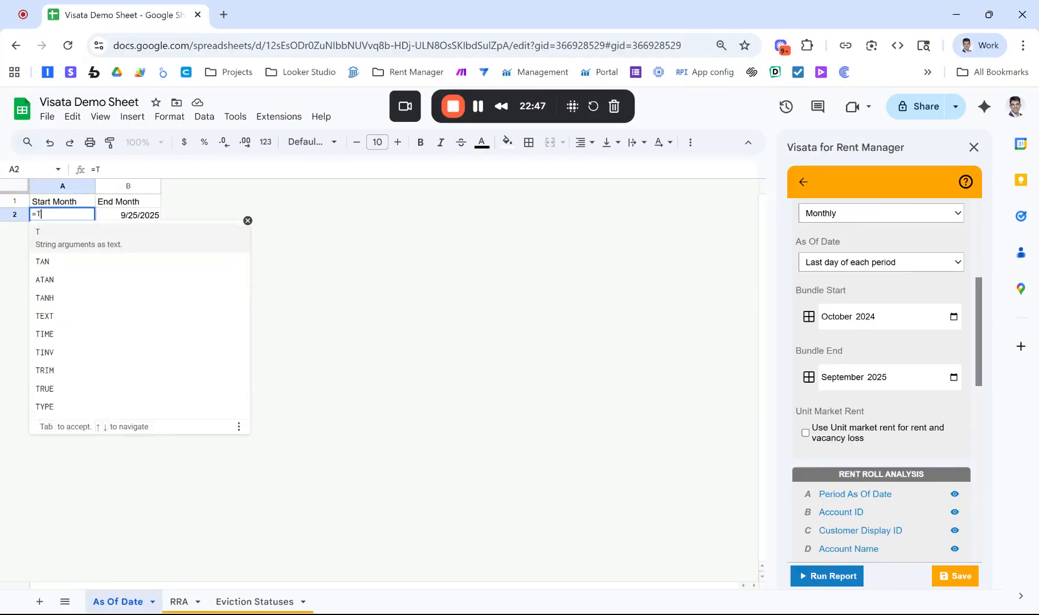
text(edo)
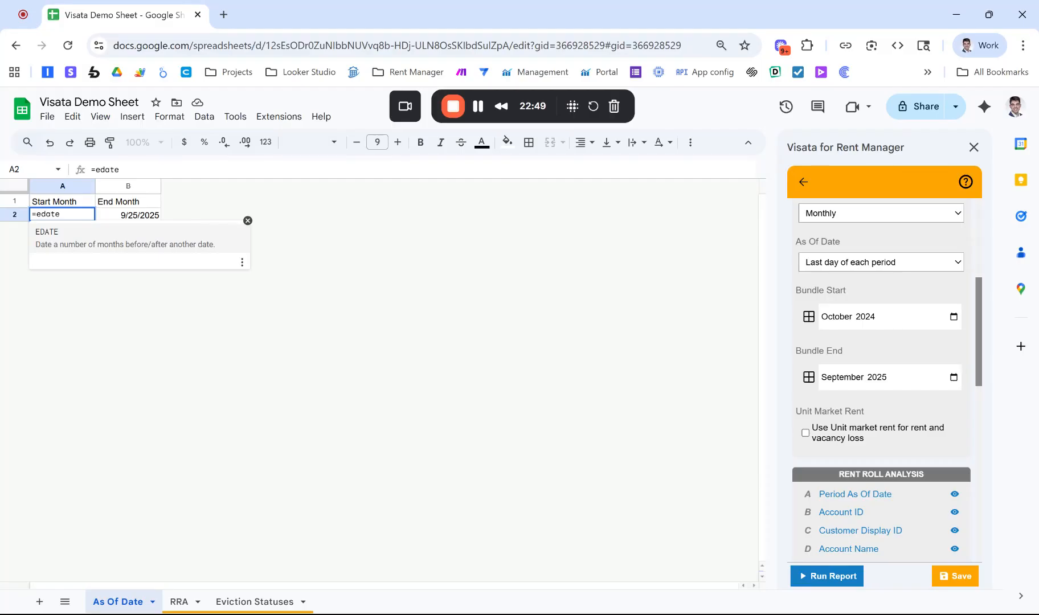
click(119, 244)
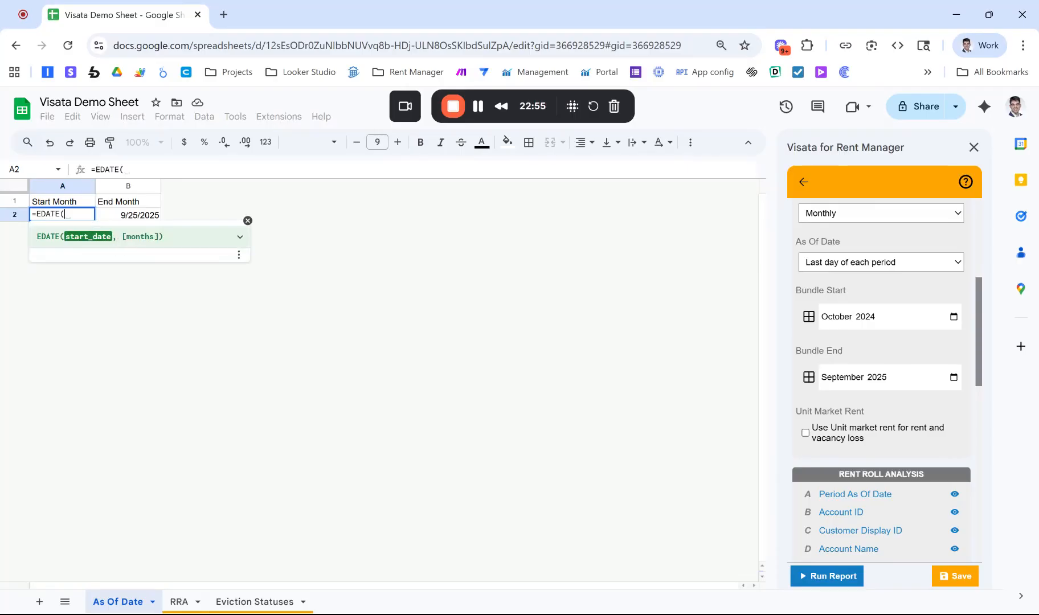
text(today)
key(Tab)
text(),)
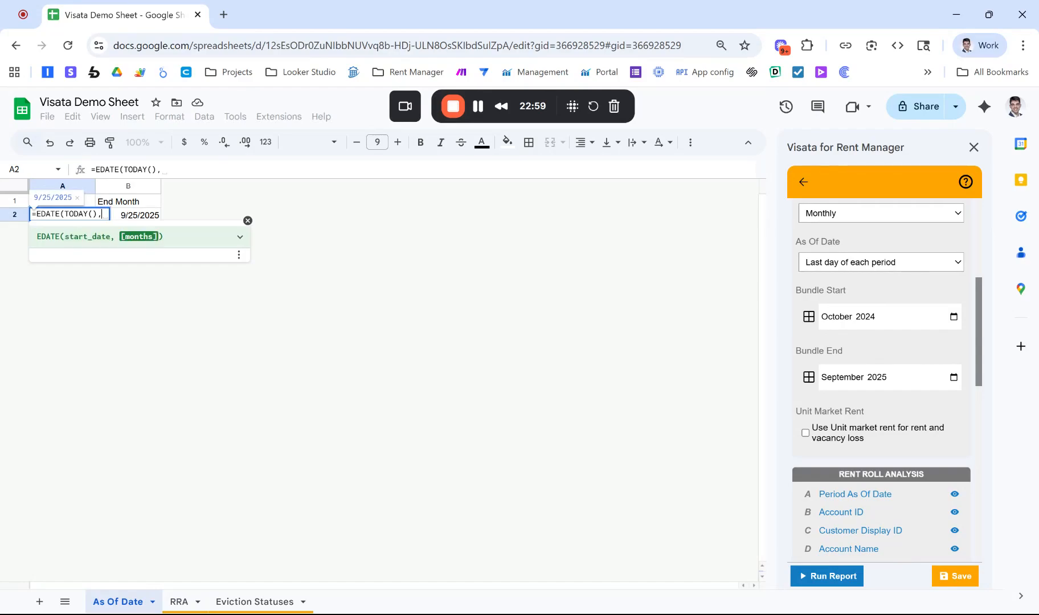
text(-11)
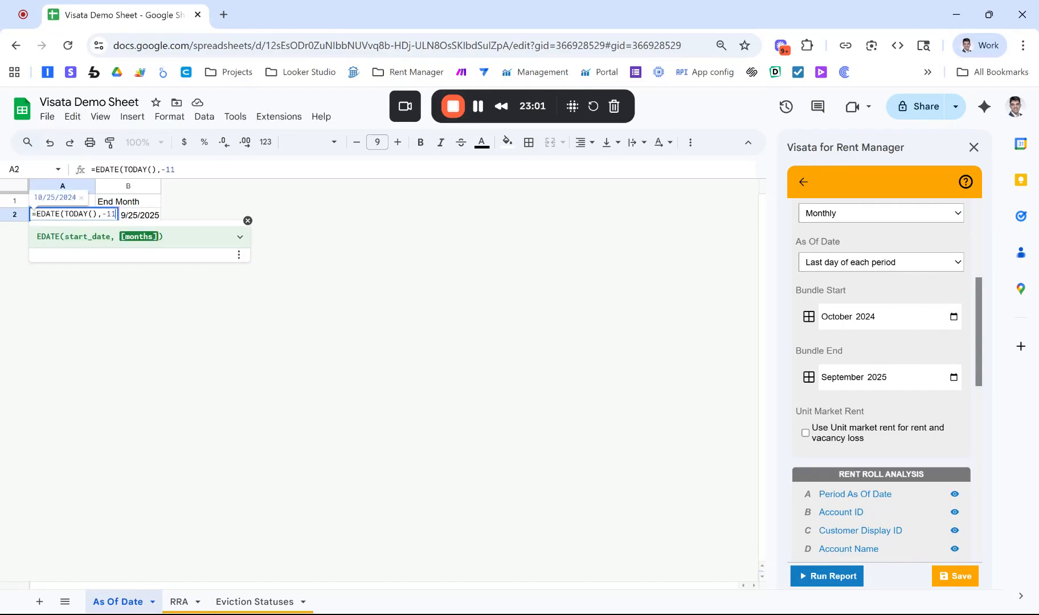
text())
key(Return)
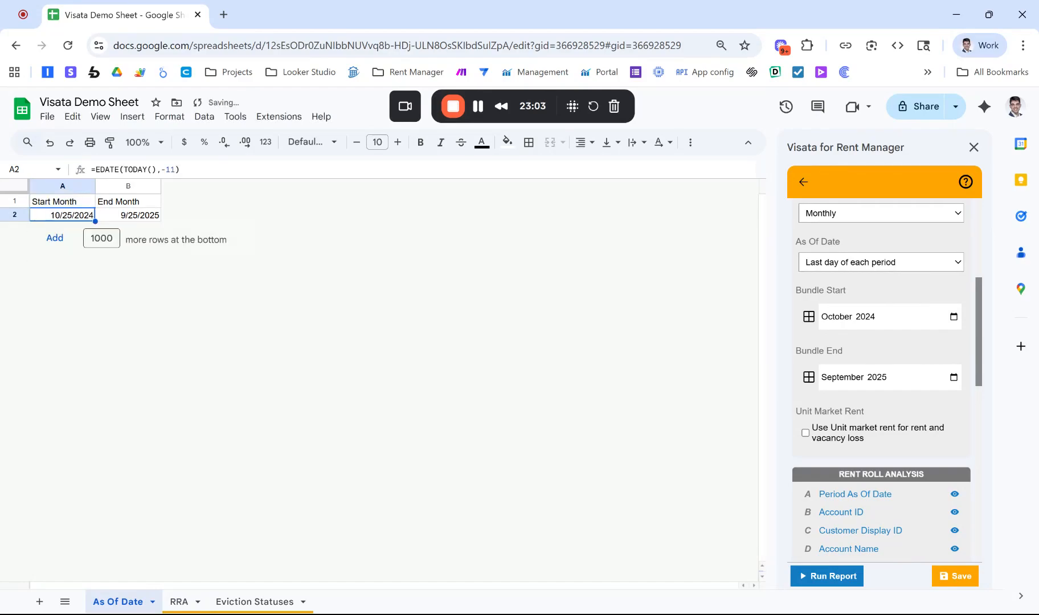
Step: Rework the Start Month formula in cell A2 into =EOMONTH(TODAY(),-12)+1
click(134, 216)
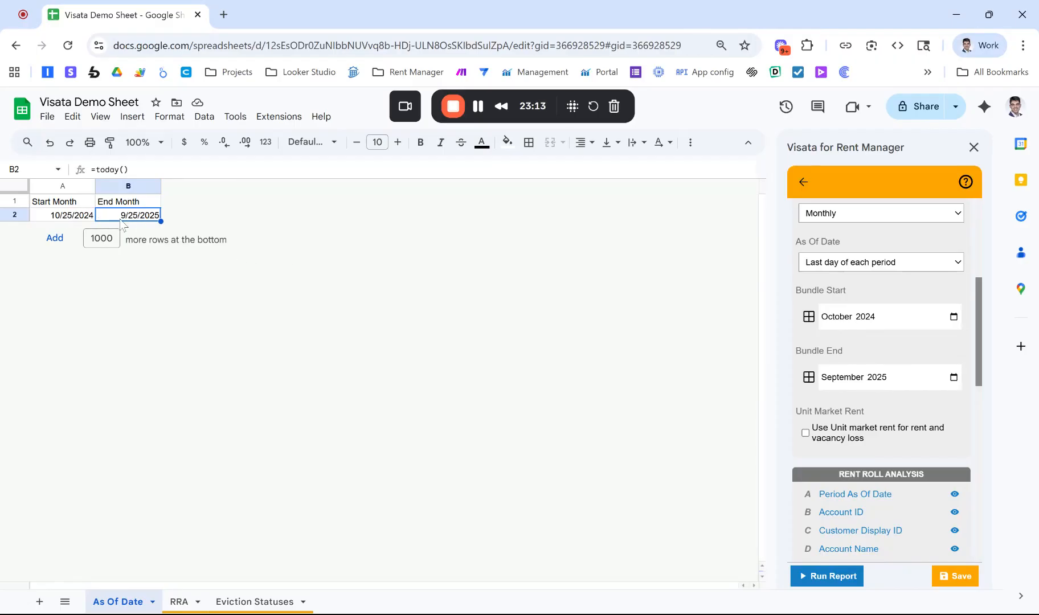
click(87, 218)
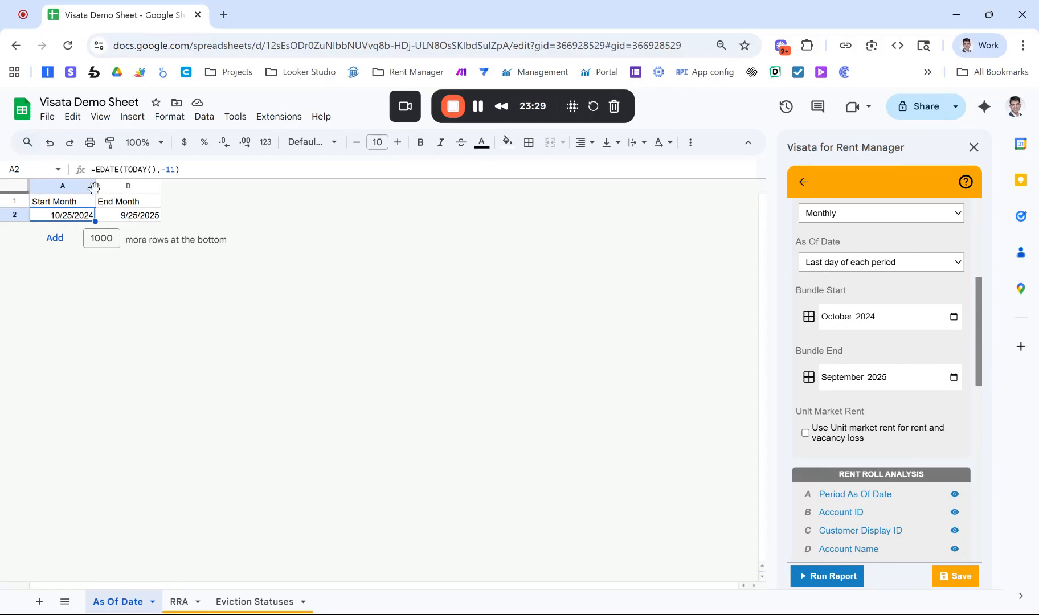
double_click(107, 169)
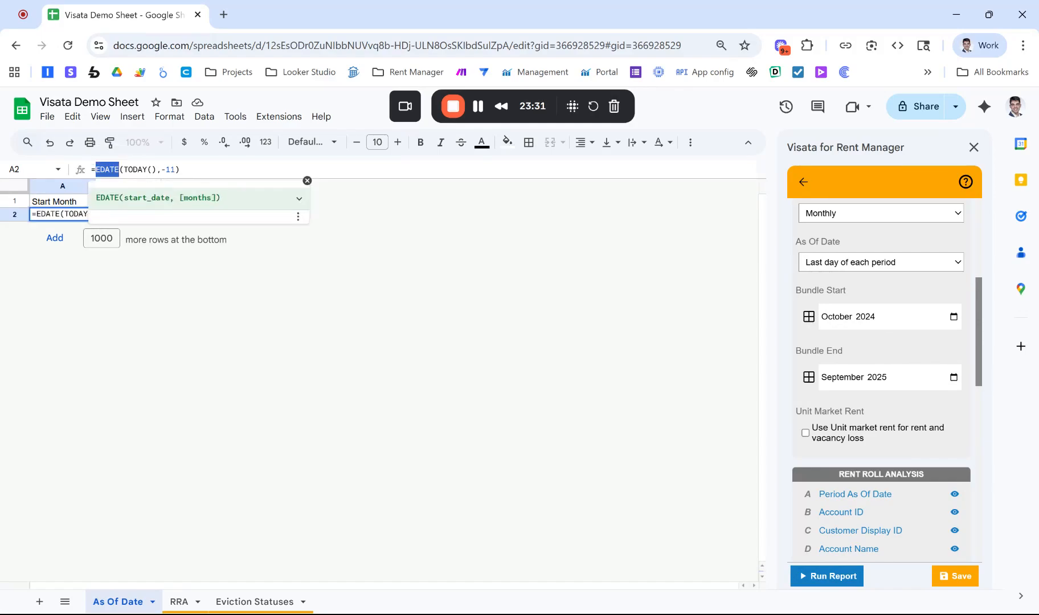
text(EOMONTH)
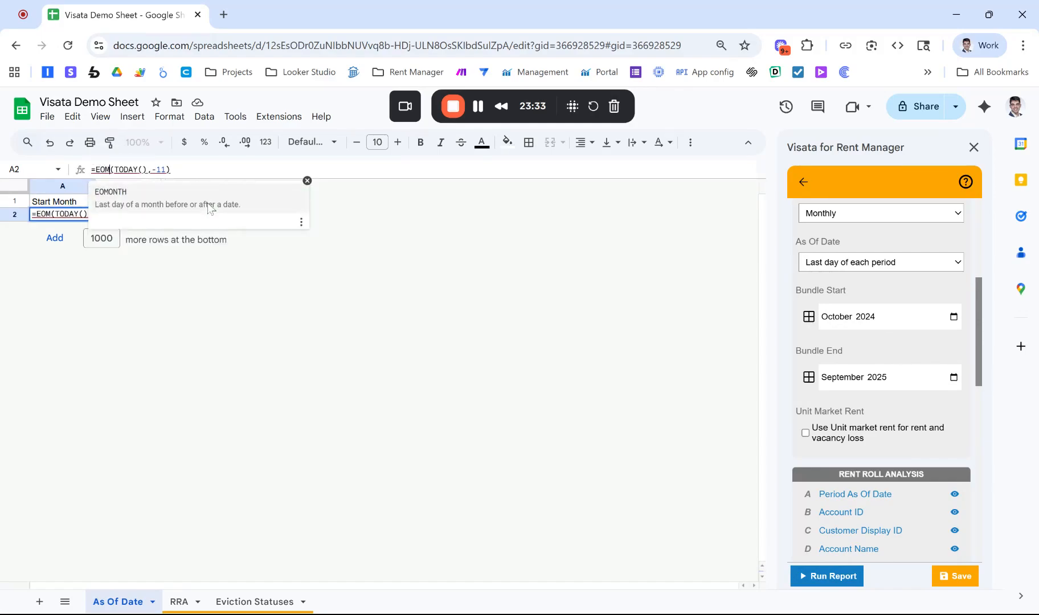
click(211, 209)
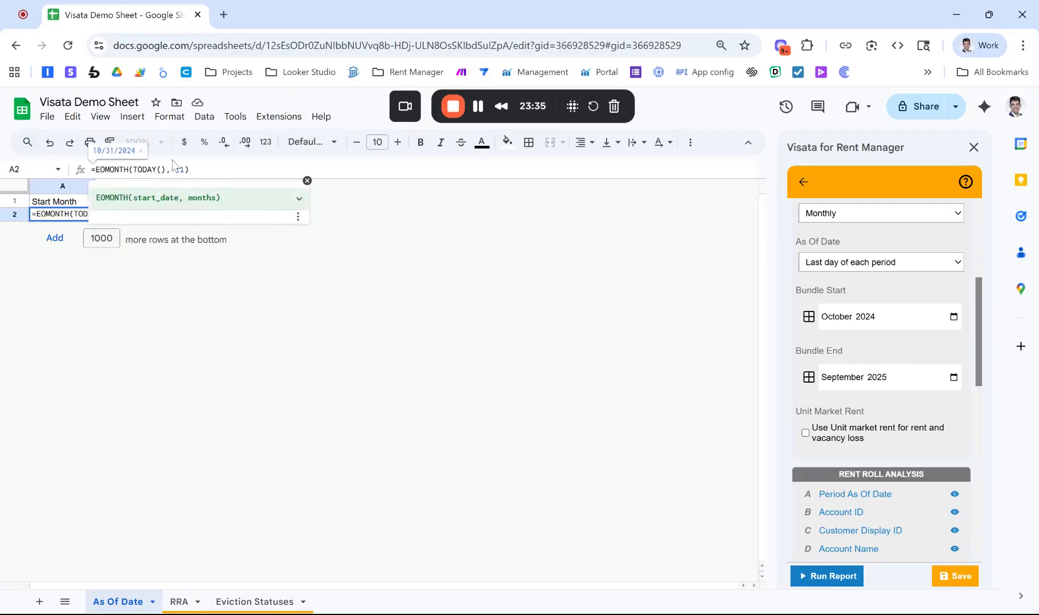
click(185, 174)
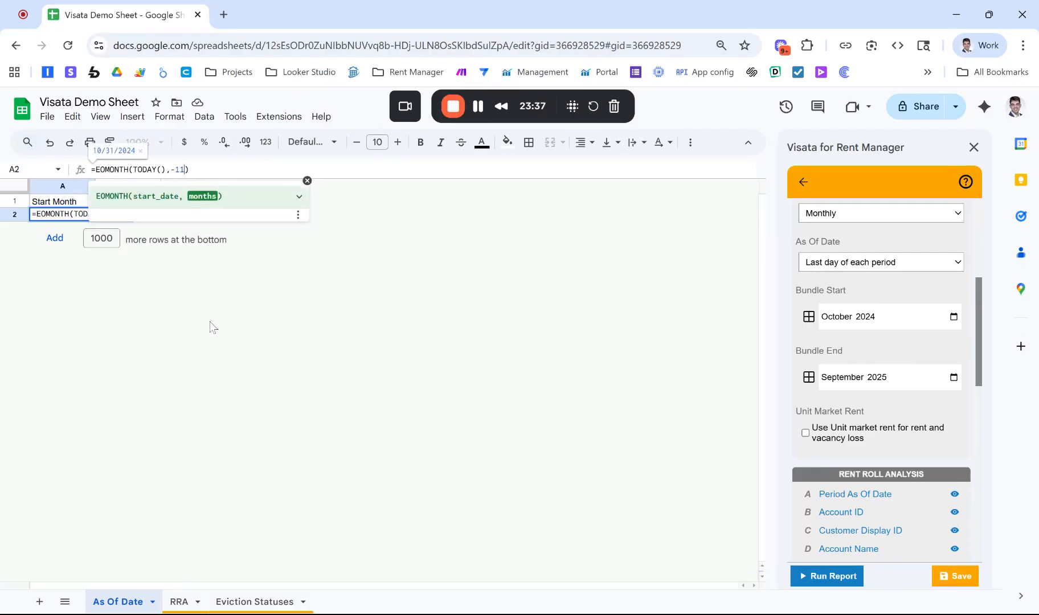
key(BackSpace)
text(2)
key(End)
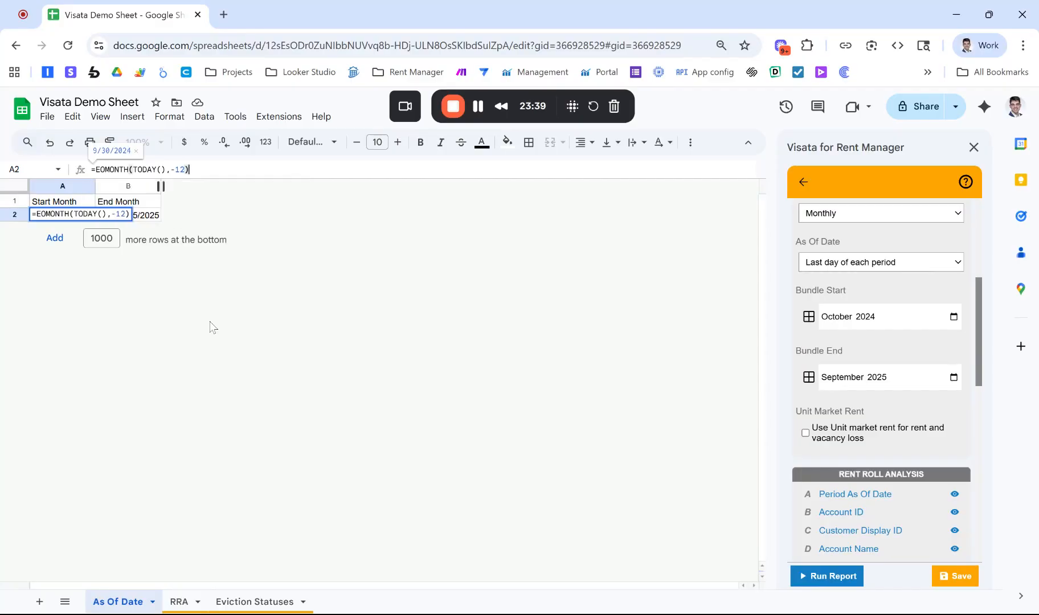
text(+1)
key(Return)
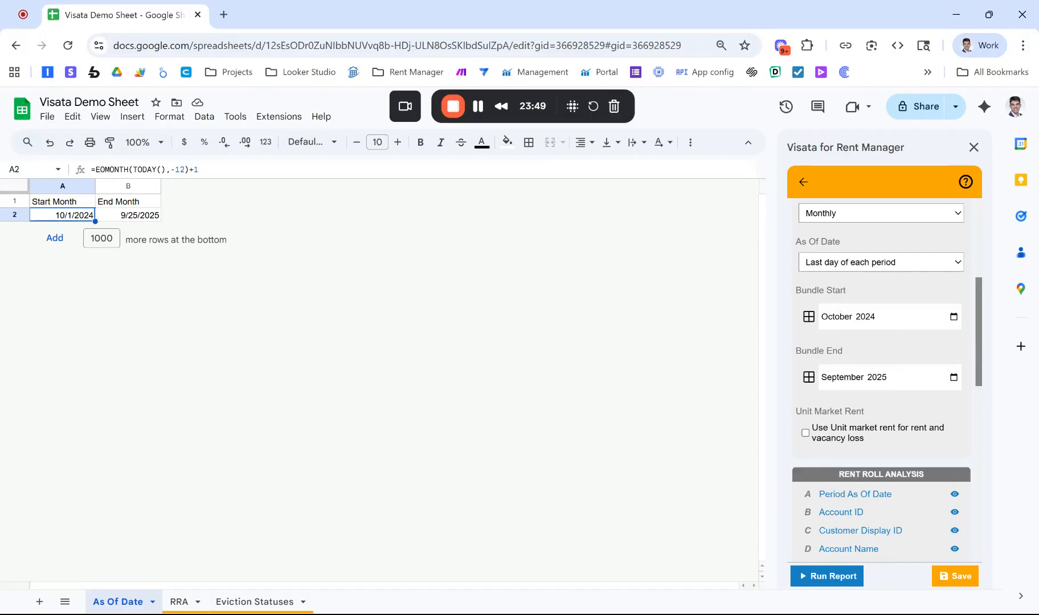
Step: Link the report's Bundle Start to cell A2 and its Bundle End to cell B2 of the As Of Date sheet
scroll(831, 259, up, 1)
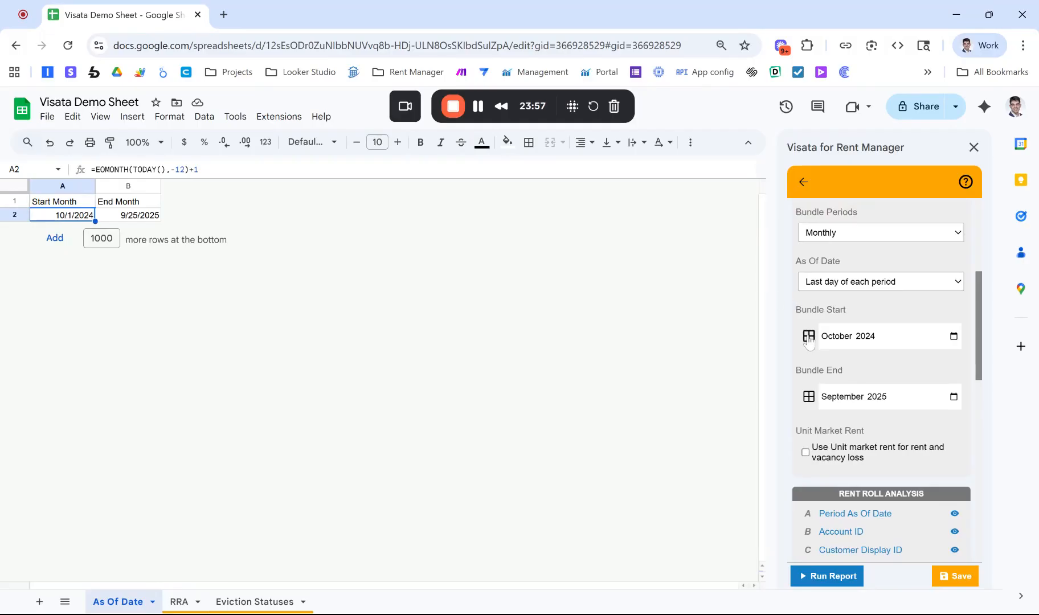
click(809, 337)
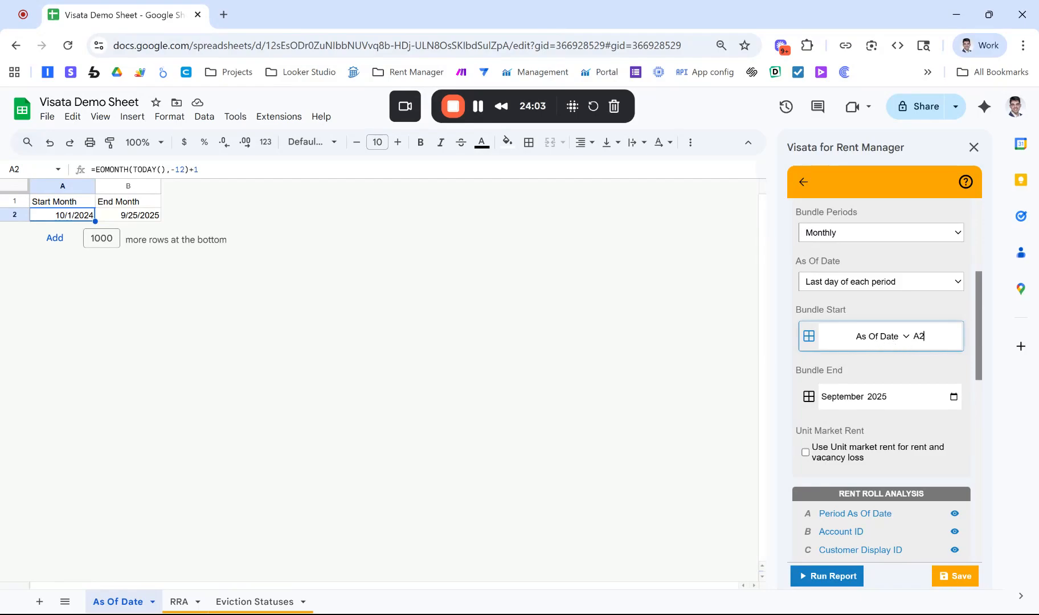
click(809, 397)
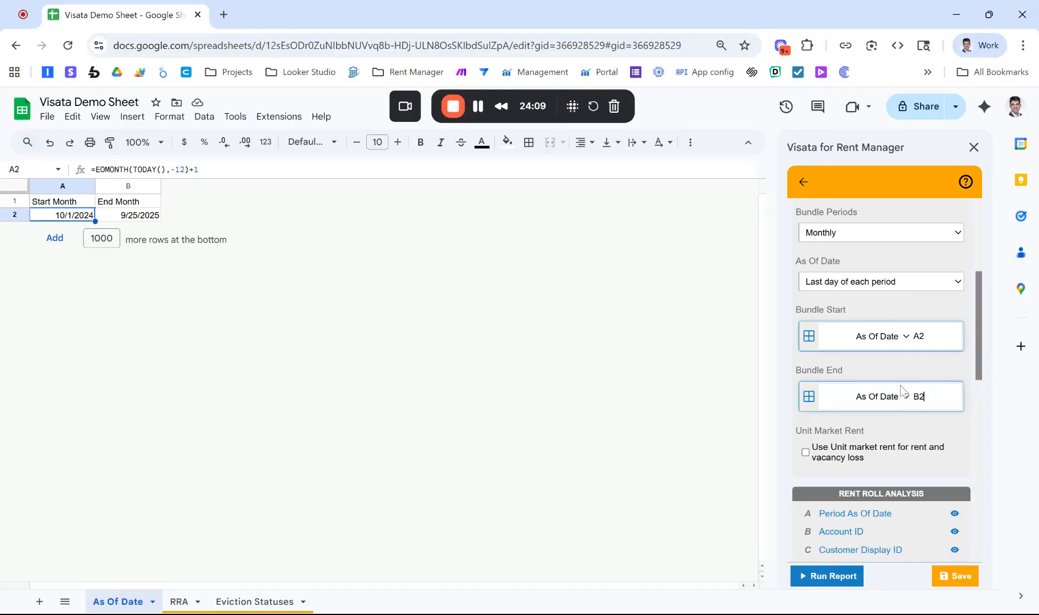
Step: Save the Rent Roll Analysis report settings and run the report
scroll(901, 396, down, 2)
scroll(901, 396, up, 3)
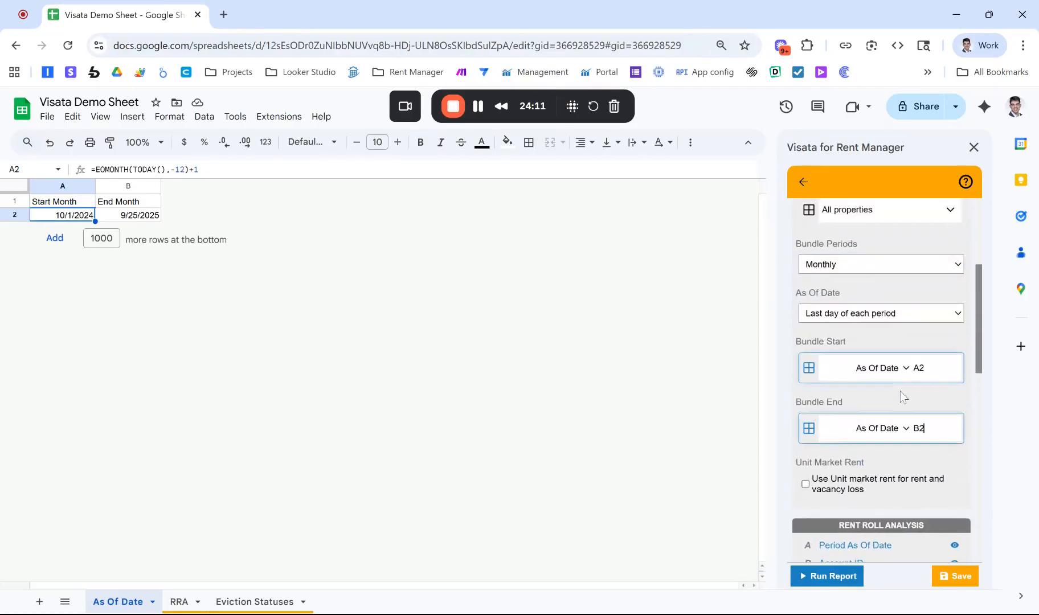
scroll(901, 396, down, 2)
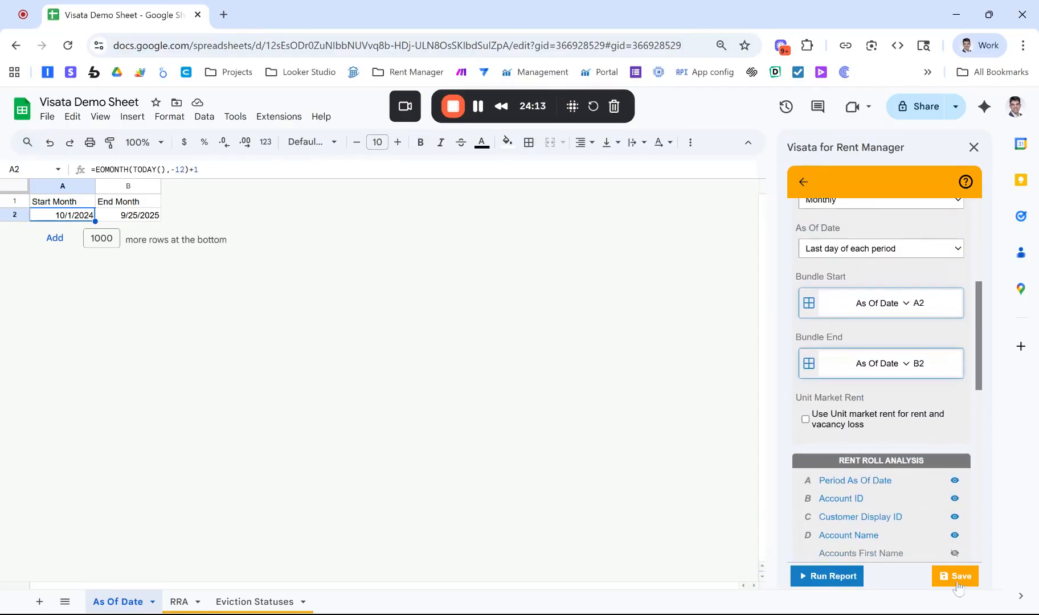
click(957, 584)
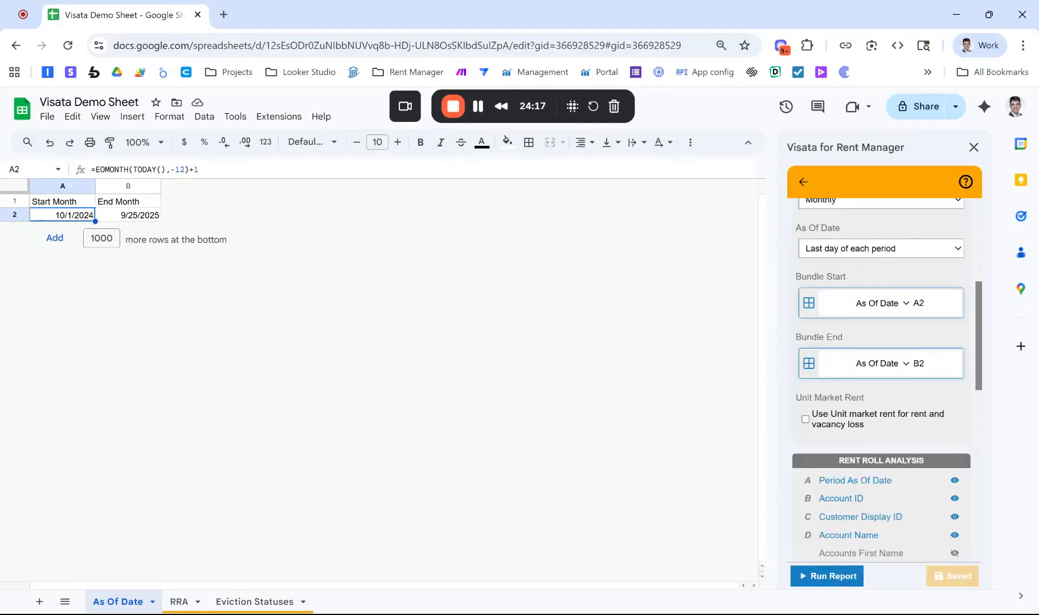
click(828, 576)
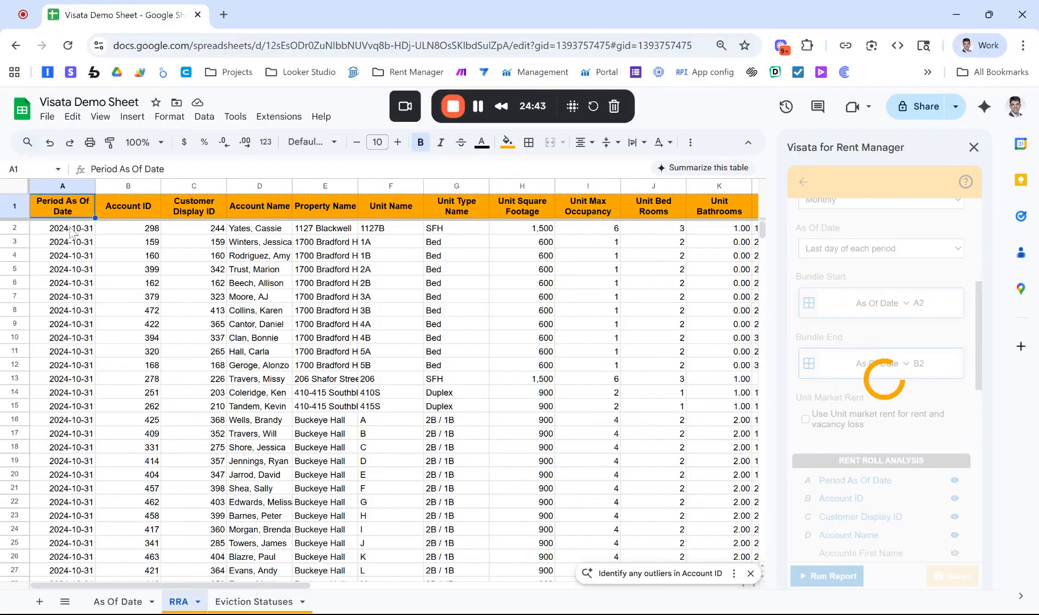
Step: Examine the Period As Of Date column down the RRA sheet to check the monthly periods being filled in
click(83, 229)
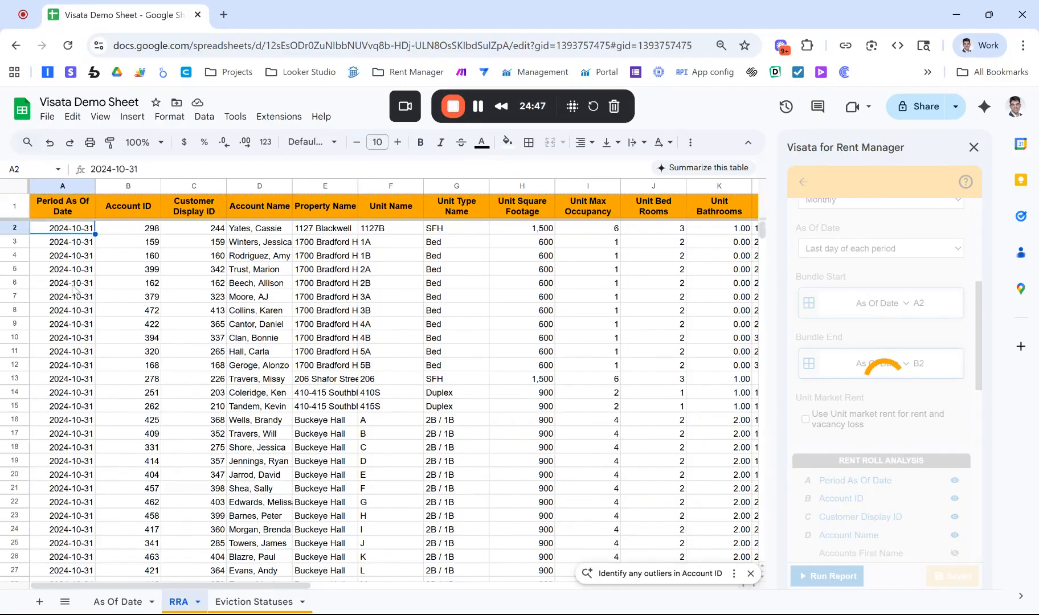
scroll(74, 288, down, 20)
scroll(73, 292, down, 20)
scroll(73, 292, down, 17)
scroll(73, 292, down, 20)
scroll(380, 316, down, 14)
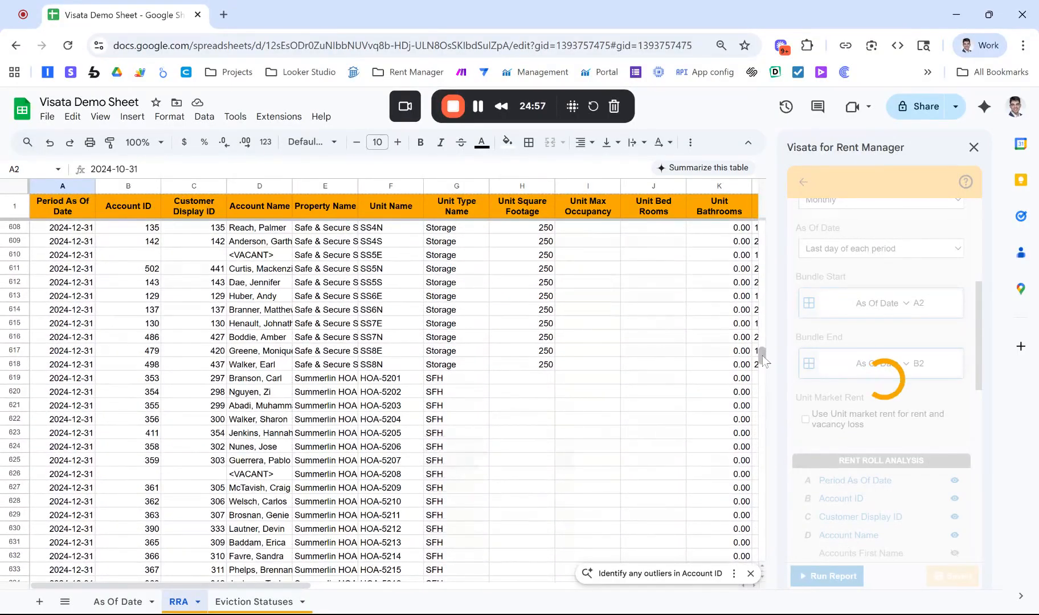
drag(764, 360, 778, 545)
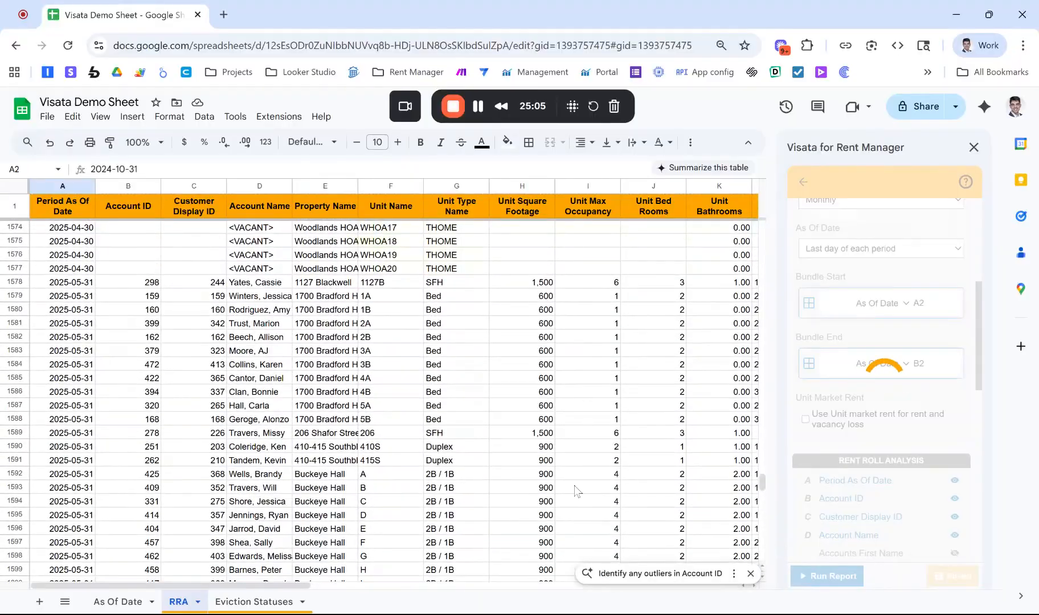
scroll(540, 480, down, 20)
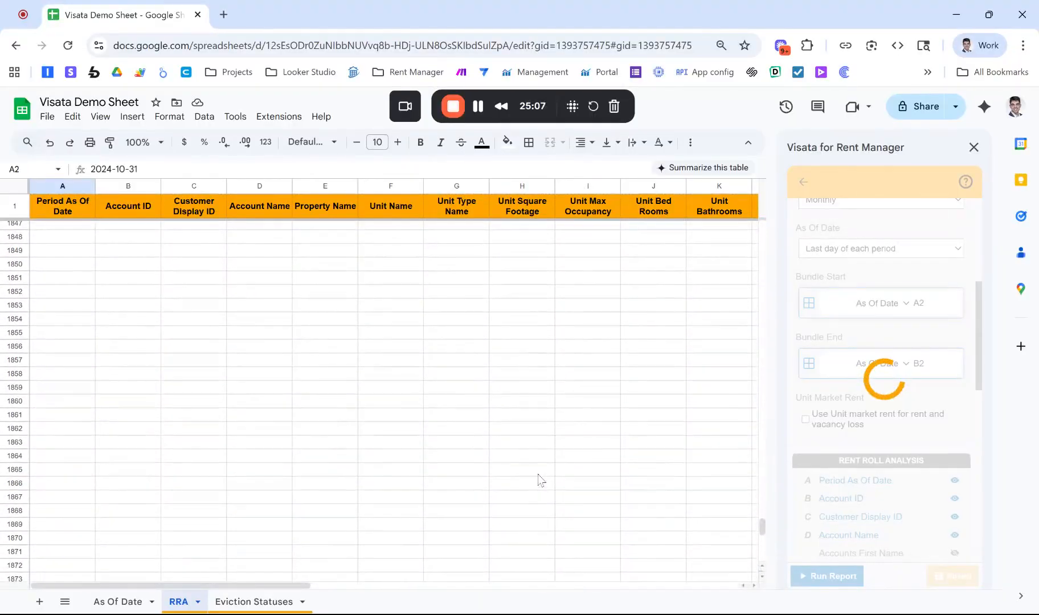
scroll(393, 370, up, 20)
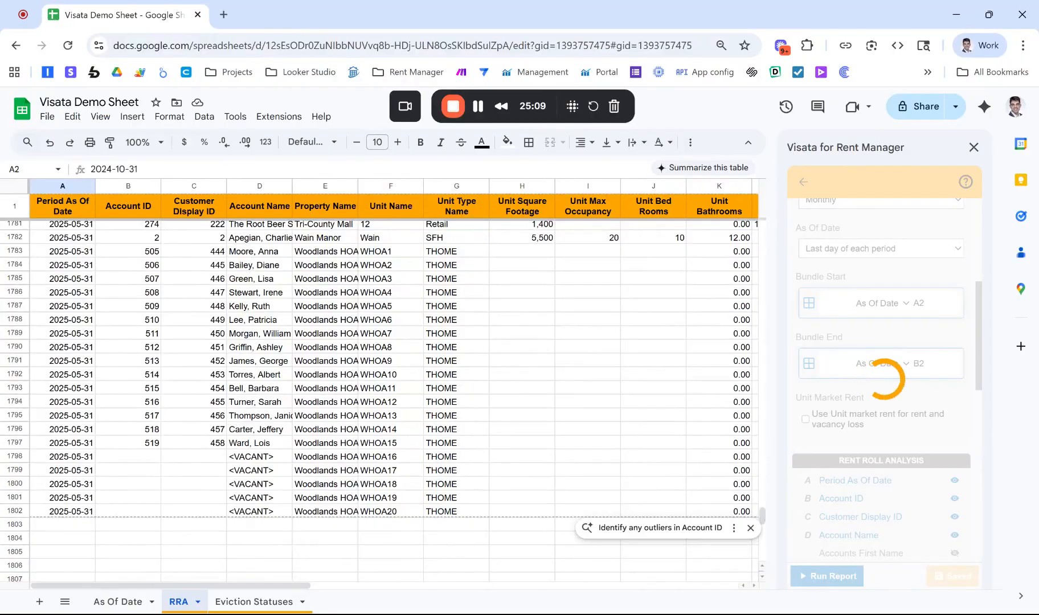
scroll(487, 431, down, 20)
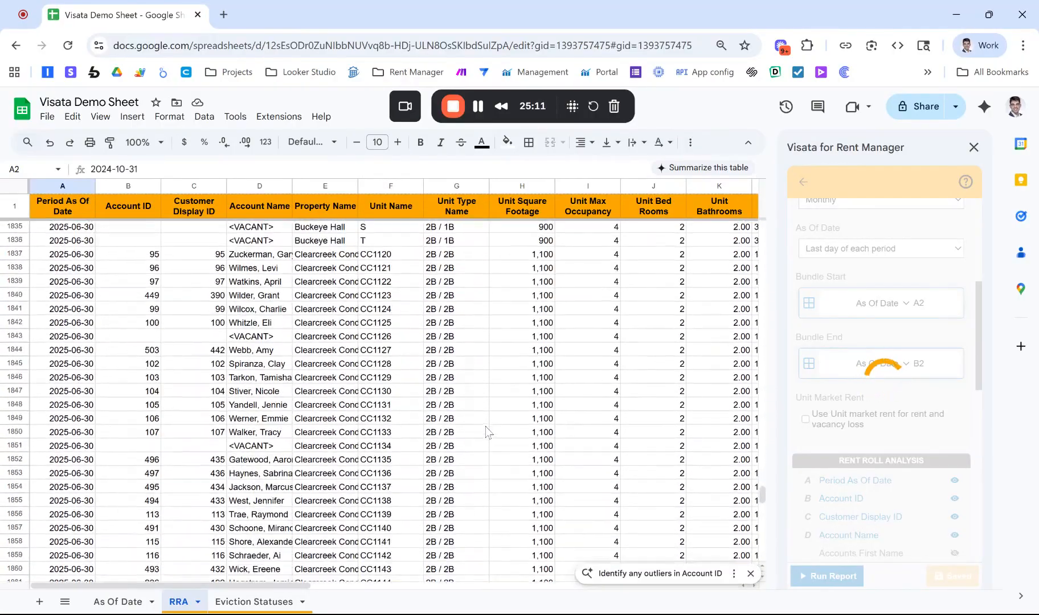
Step: Examine the Period As Of Date and rent columns of the RRA sheet, back up to its first data rows
scroll(488, 431, down, 20)
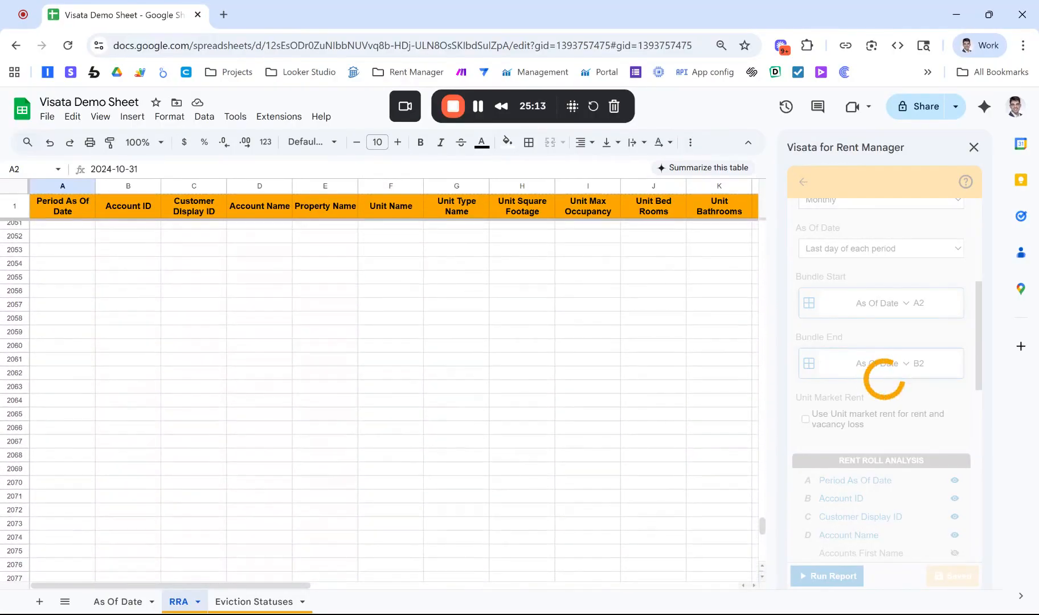
scroll(212, 289, up, 10)
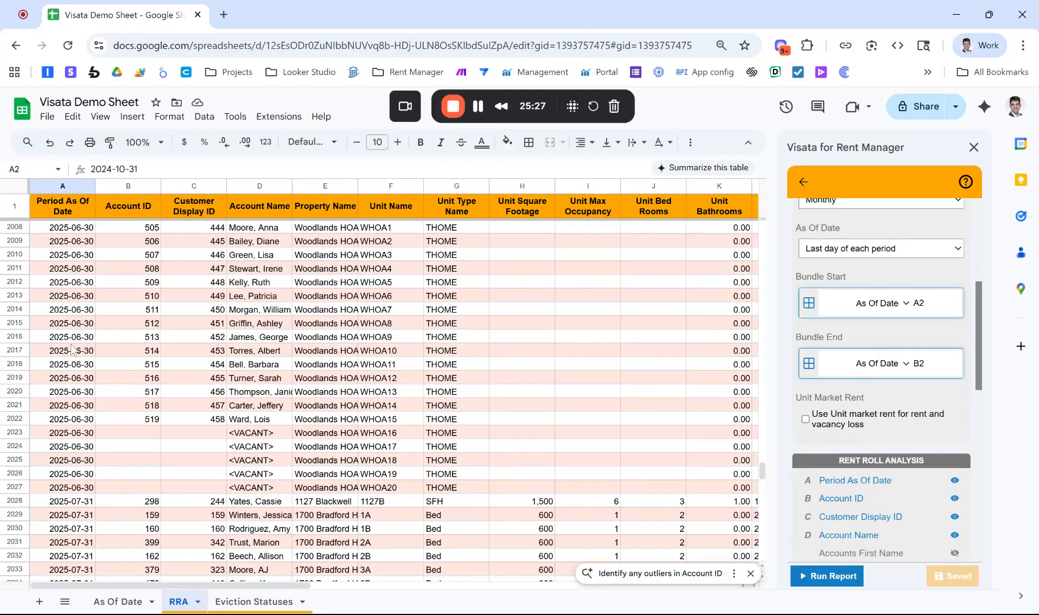
scroll(71, 349, up, 20)
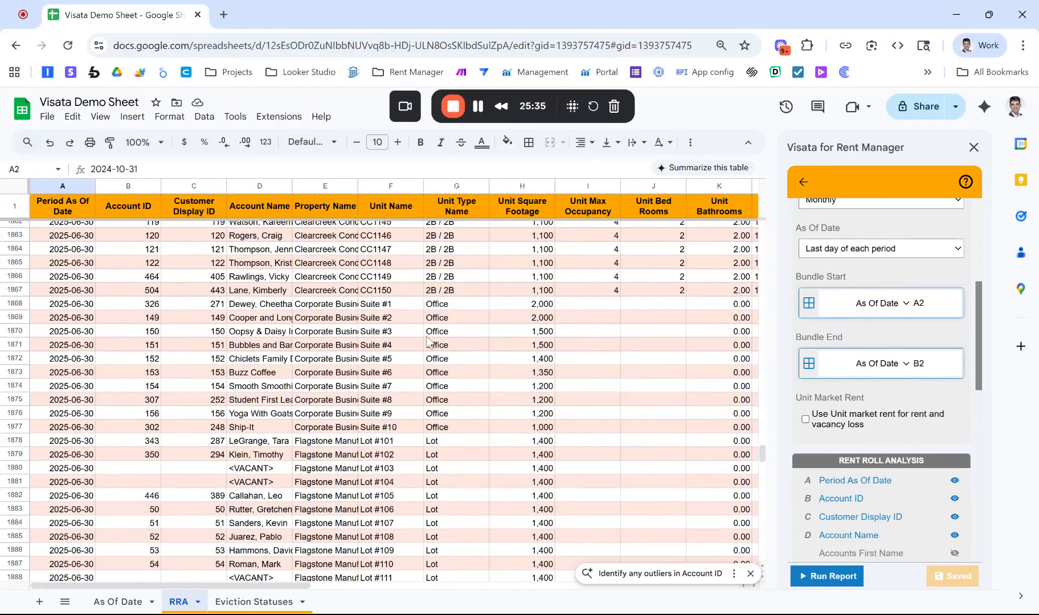
scroll(461, 330, right, 3)
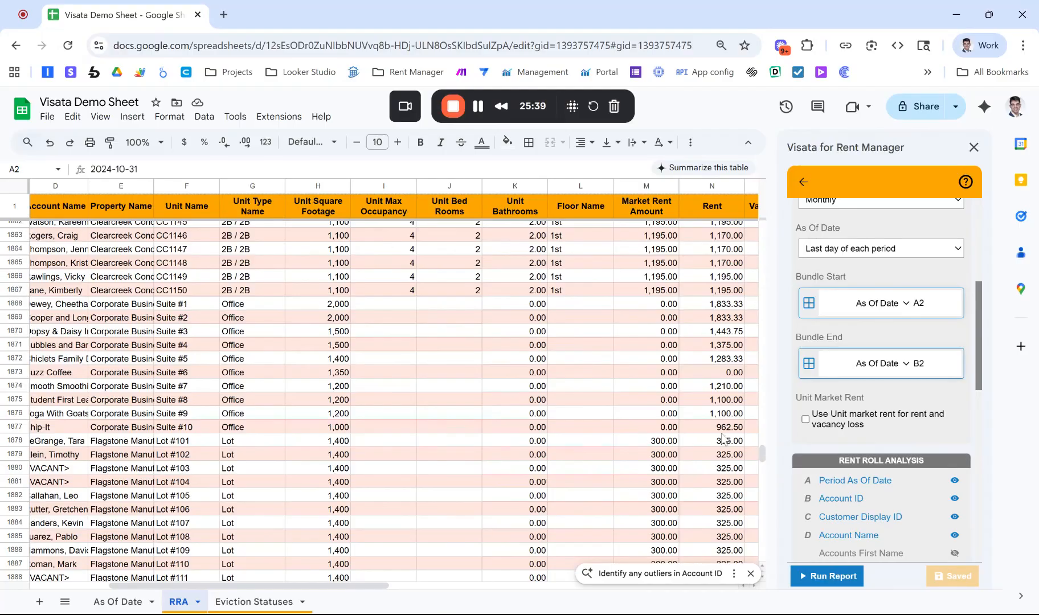
drag(763, 454, 763, 231)
scroll(445, 237, left, 3)
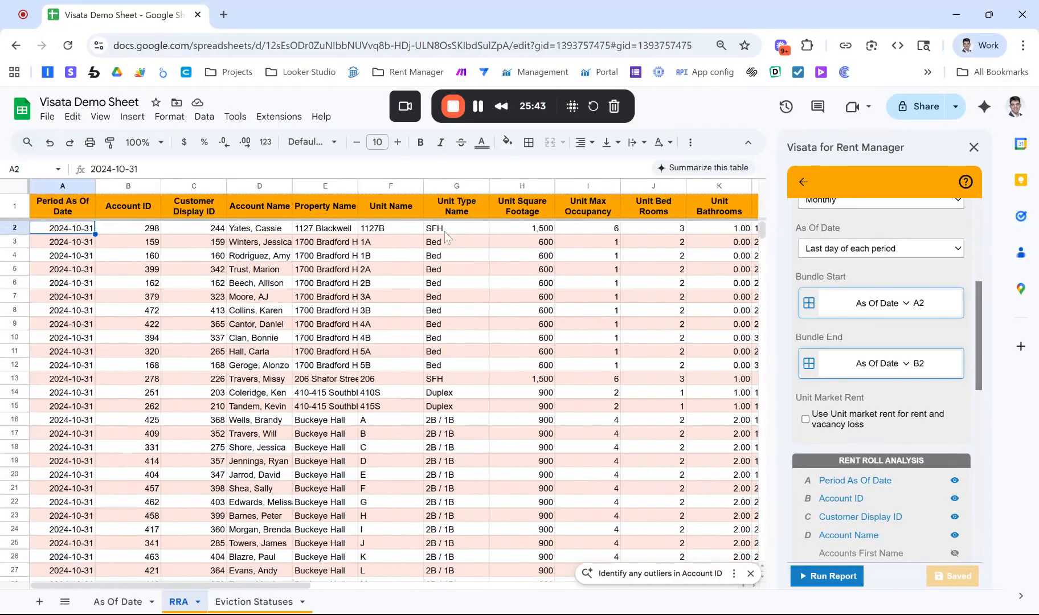
Step: Examine the Evicting column from row 2 down through the later periods of the RRA sheet
scroll(276, 270, right, 10)
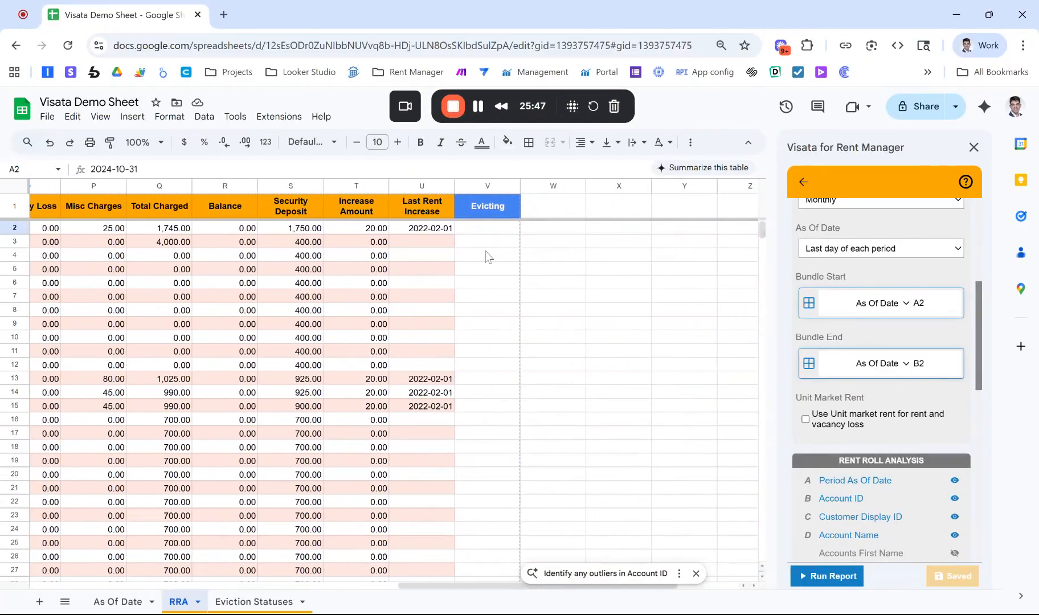
scroll(494, 248, down, 20)
scroll(487, 256, down, 20)
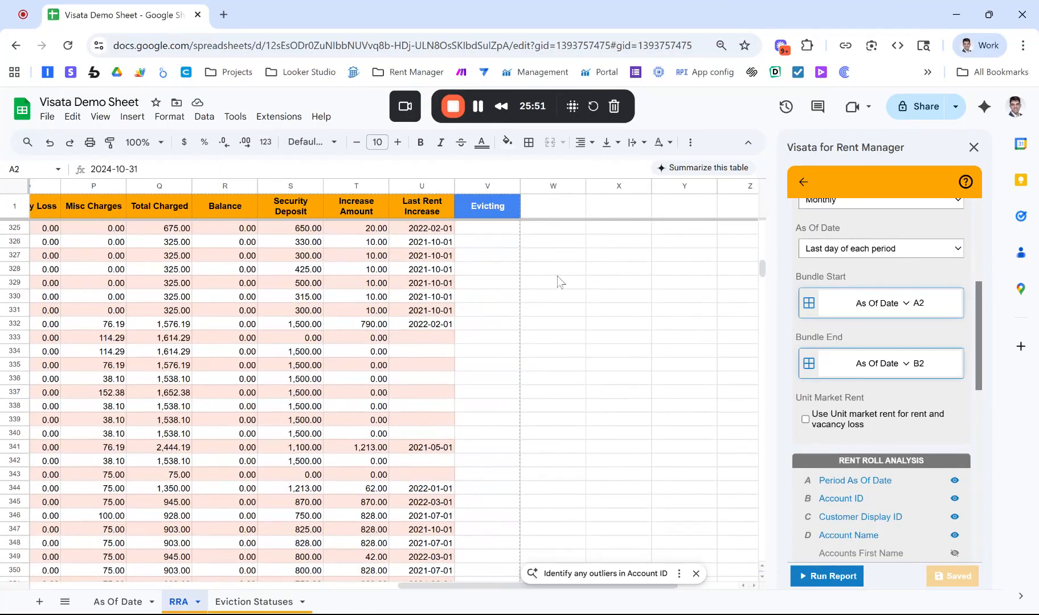
drag(761, 268, 772, 477)
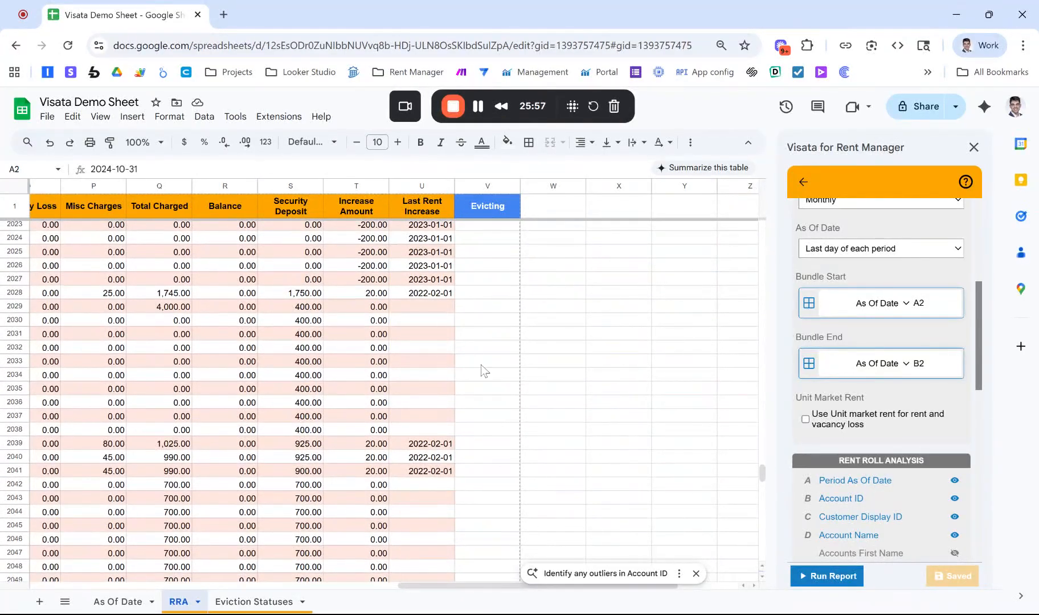
drag(759, 469, 761, 491)
scroll(444, 426, down, 15)
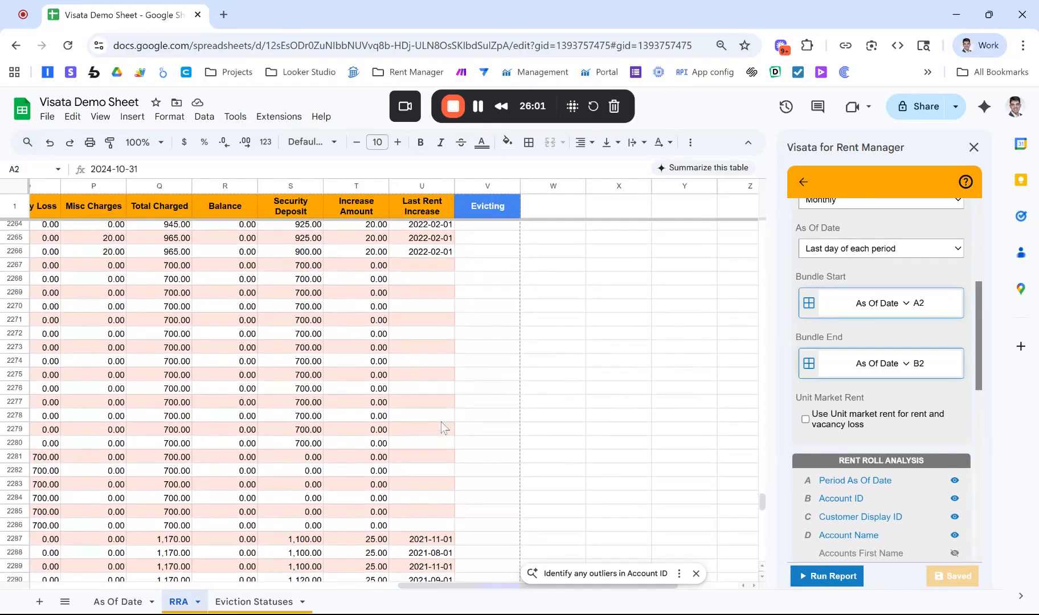
Step: Overwrite cell V2241 in the Evicting column with Test and check the array formula in V2
click(480, 308)
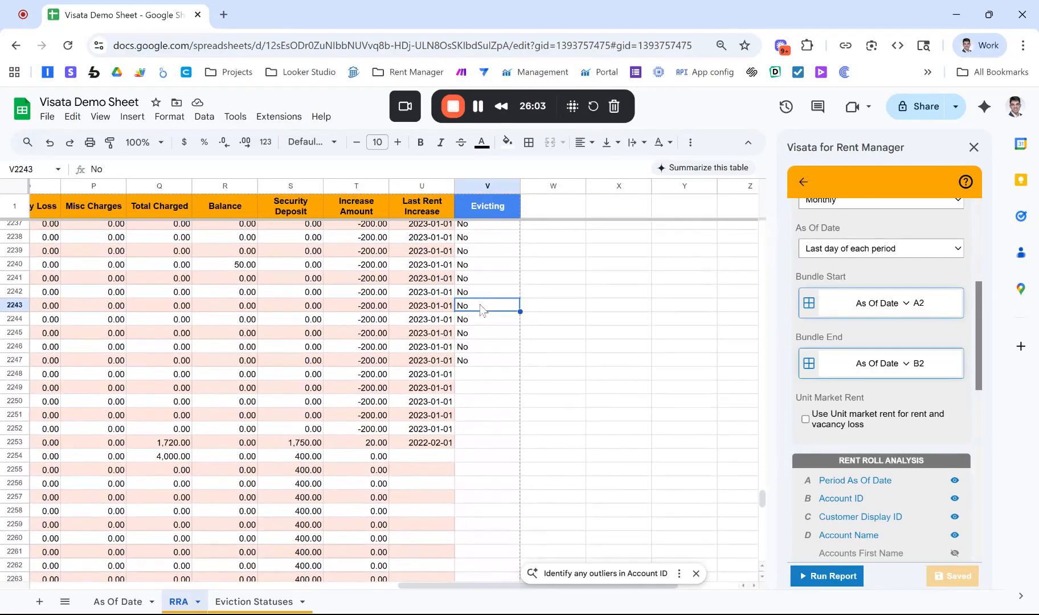
click(483, 279)
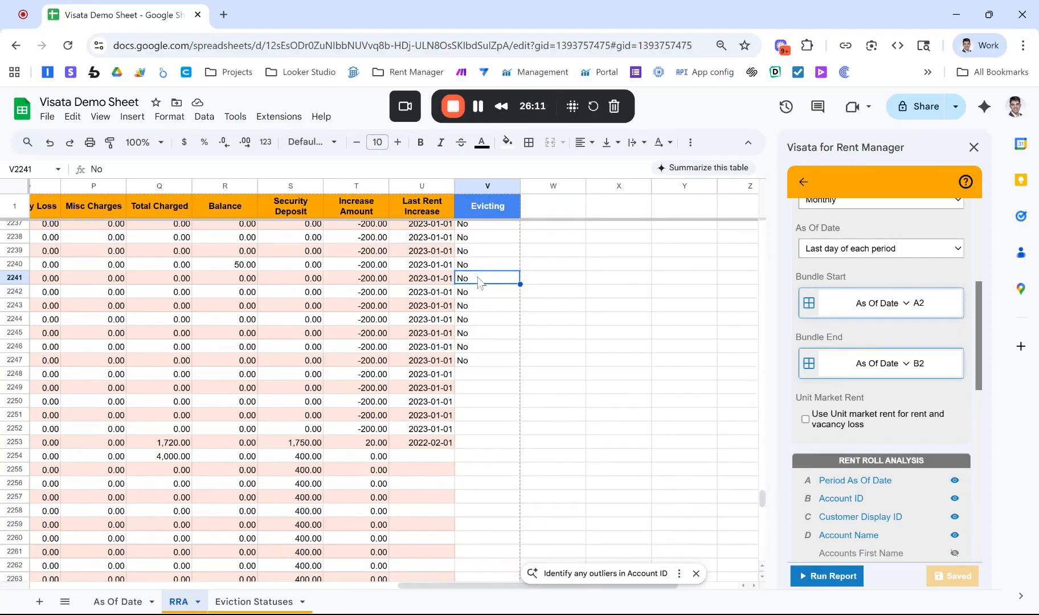
text(Test)
key(Return)
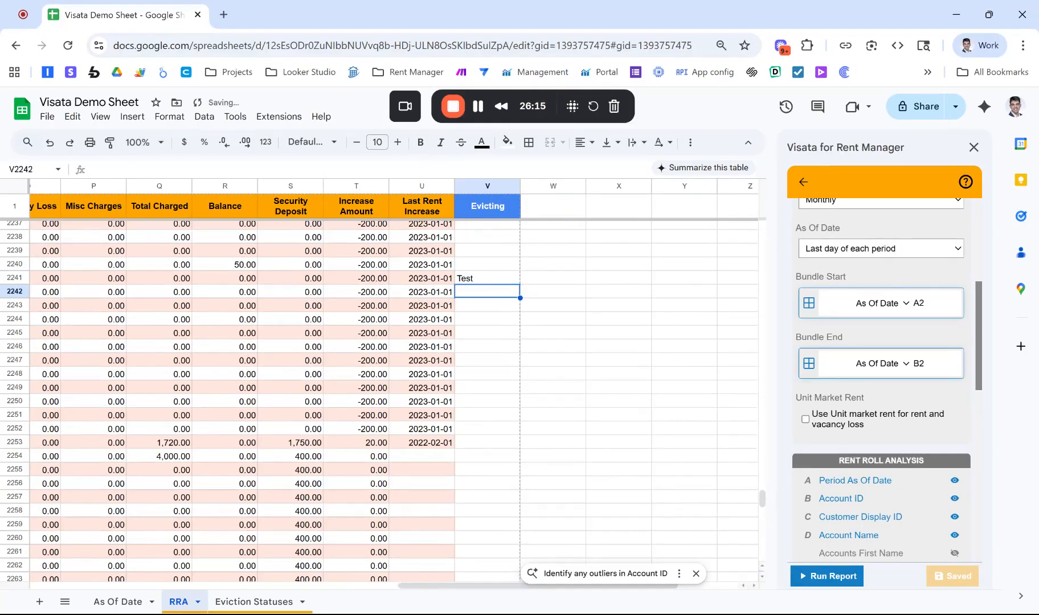
click(488, 212)
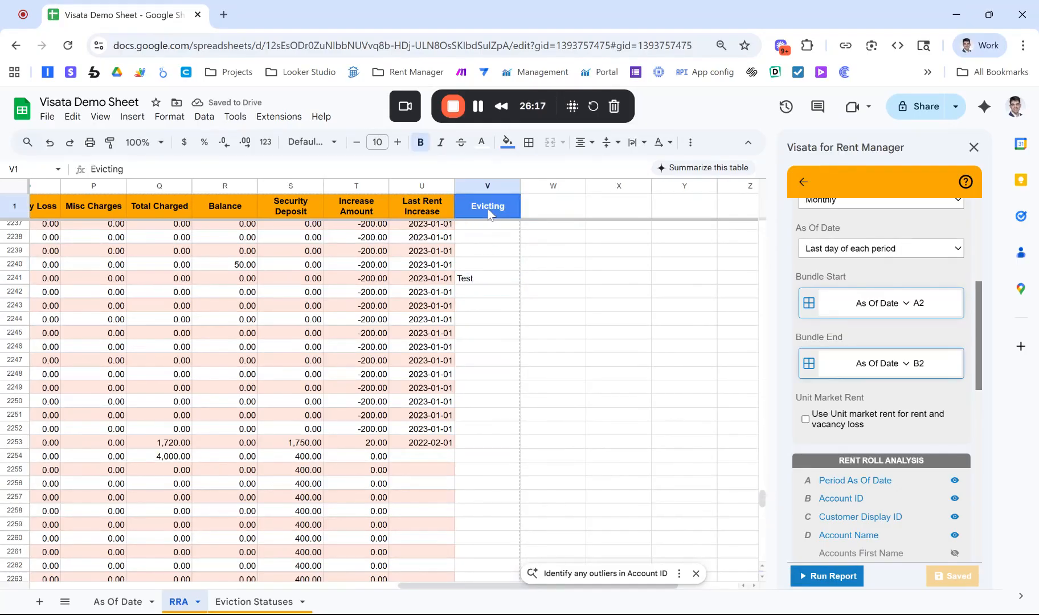
key(Down)
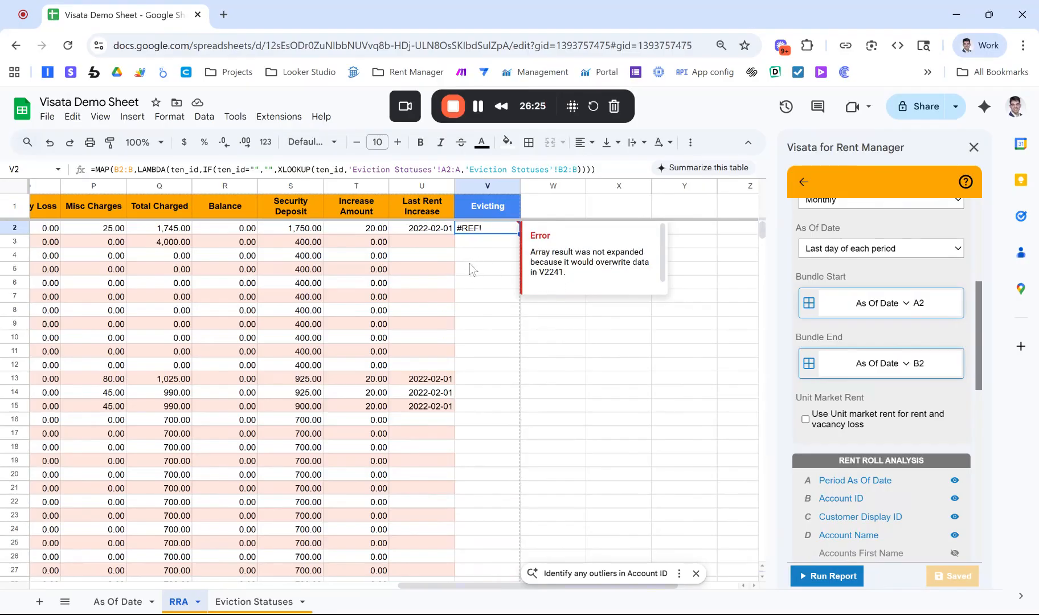
Step: Delete the Test entry from cell V2241 of the Evicting column
click(477, 282)
key(ctrl+Down)
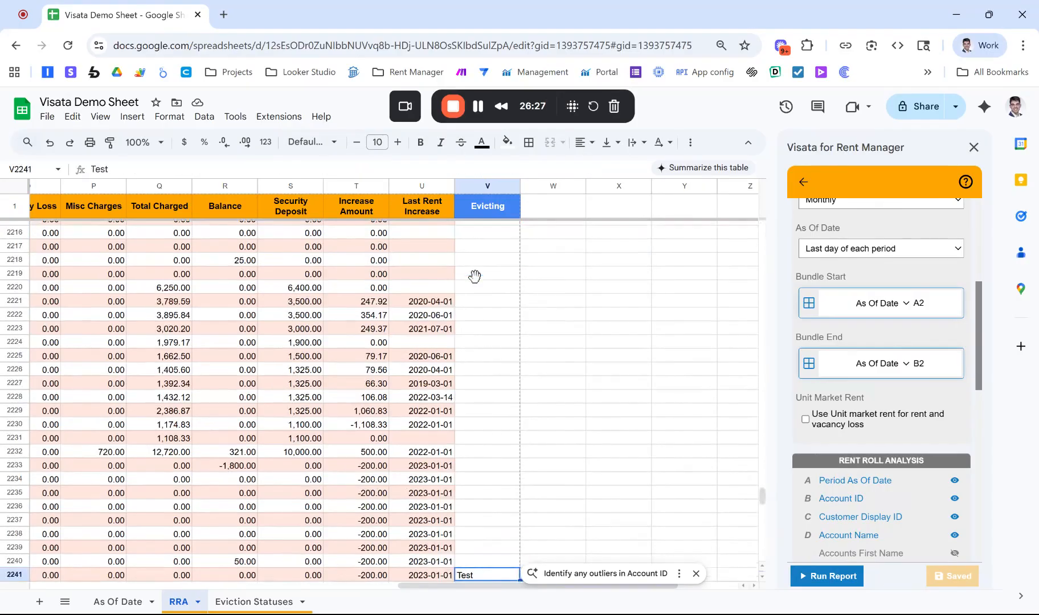
scroll(475, 276, down, 5)
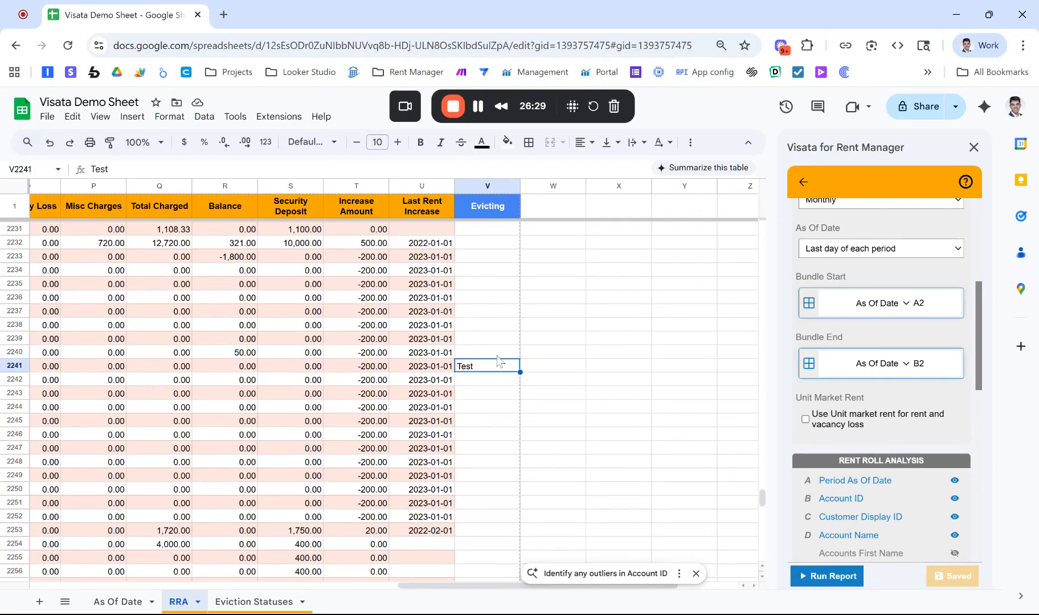
key(Delete)
click(482, 273)
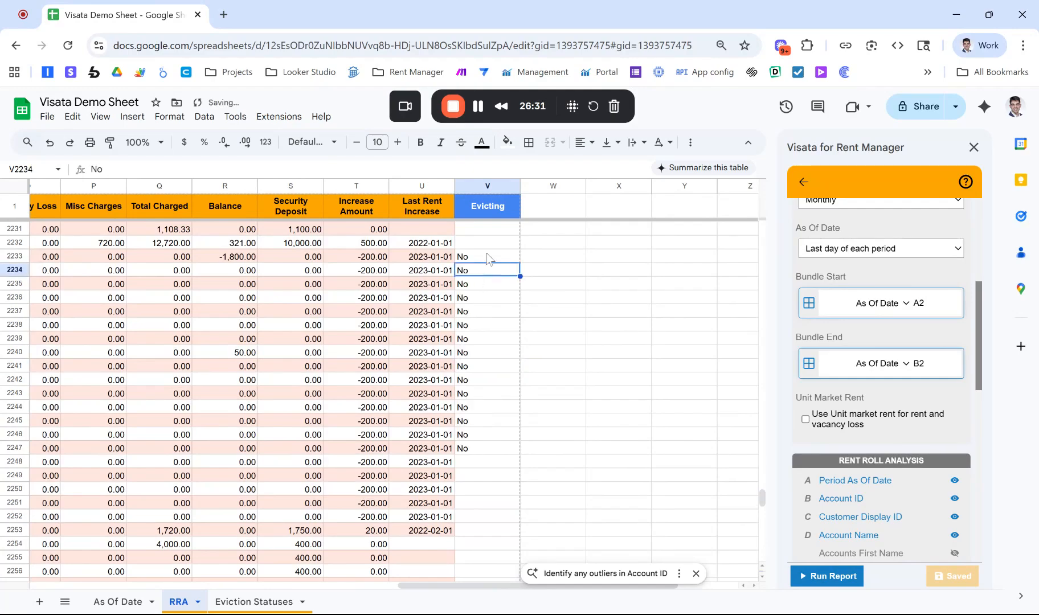
click(490, 207)
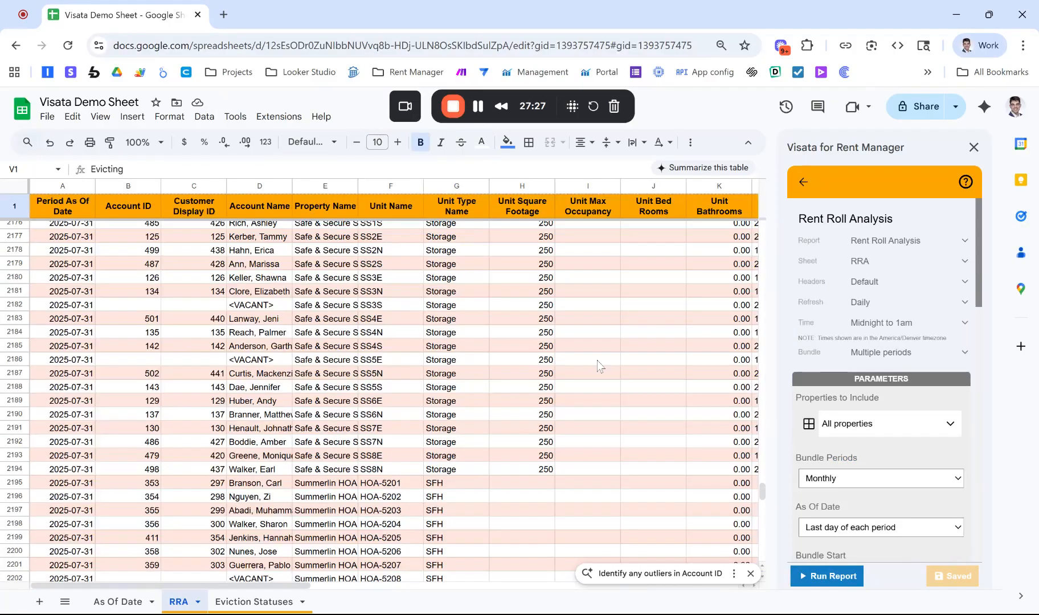
Step: Review the Period As Of Date column back to the first row and the report's bundle parameters
scroll(122, 323, up, 20)
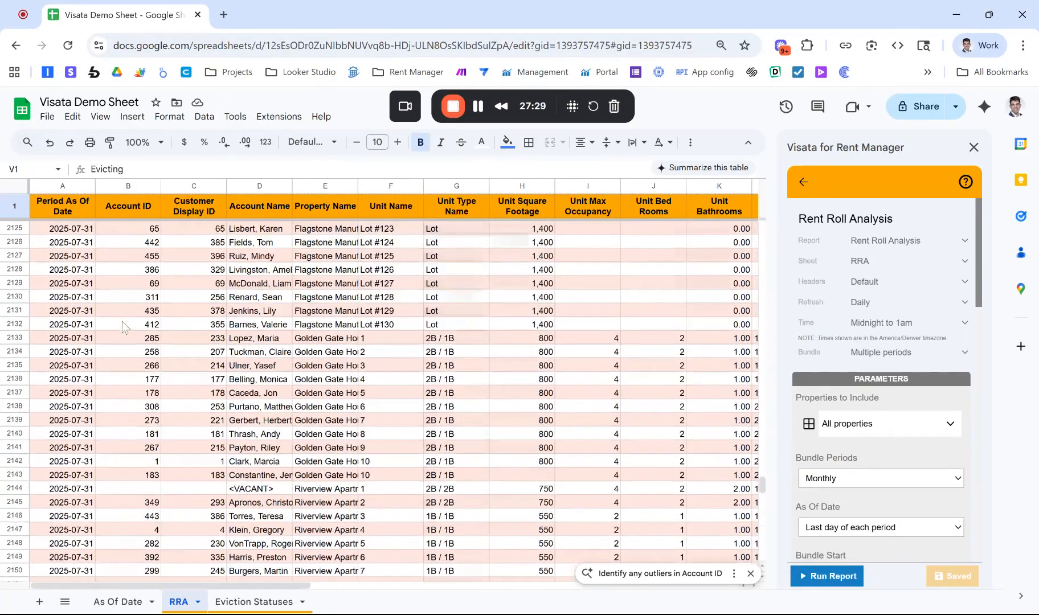
scroll(121, 323, up, 20)
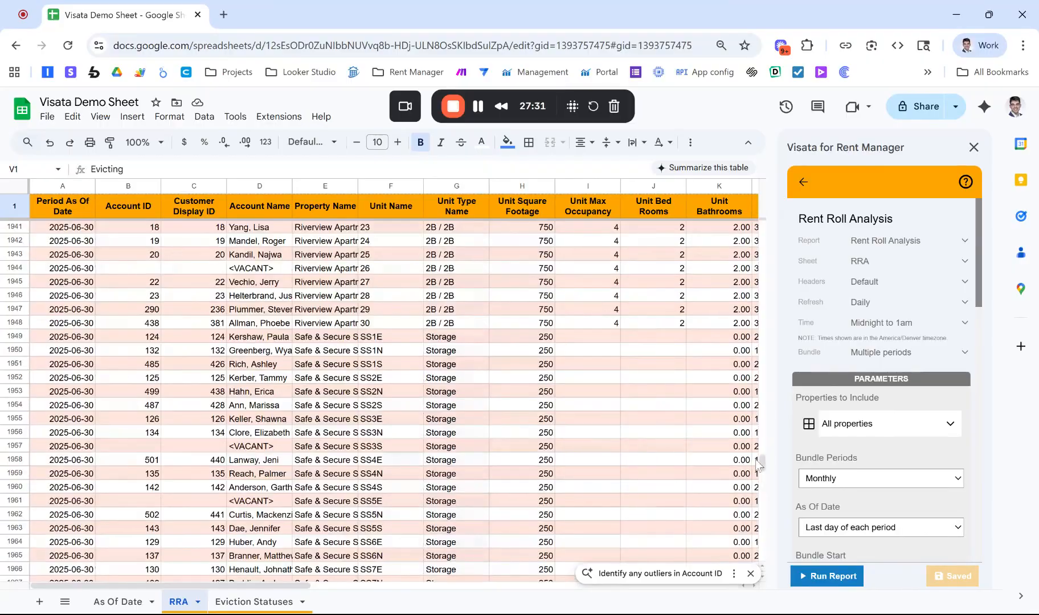
drag(762, 463, 763, 227)
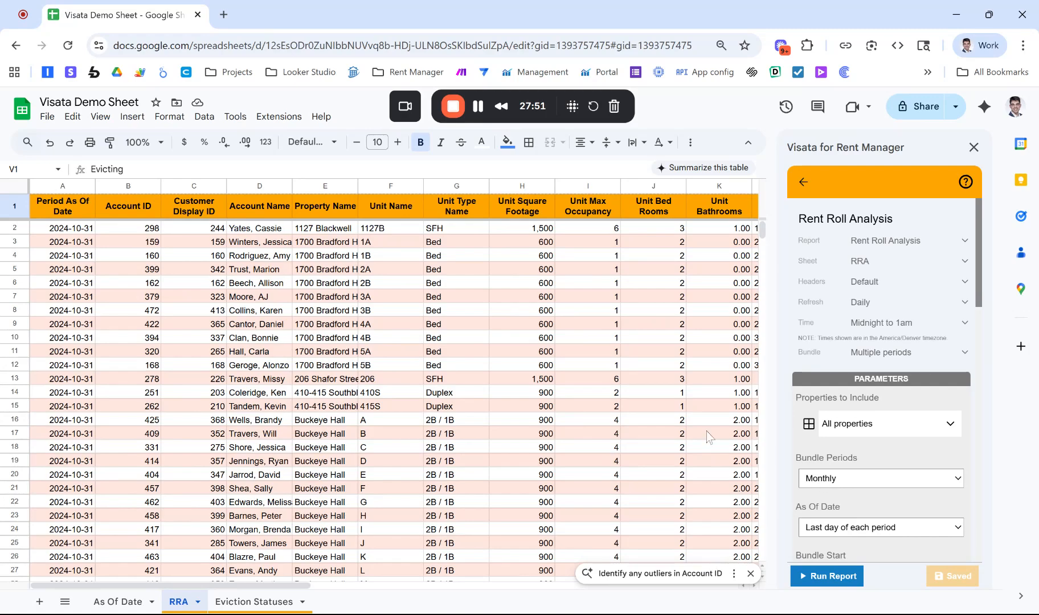
scroll(867, 454, down, 2)
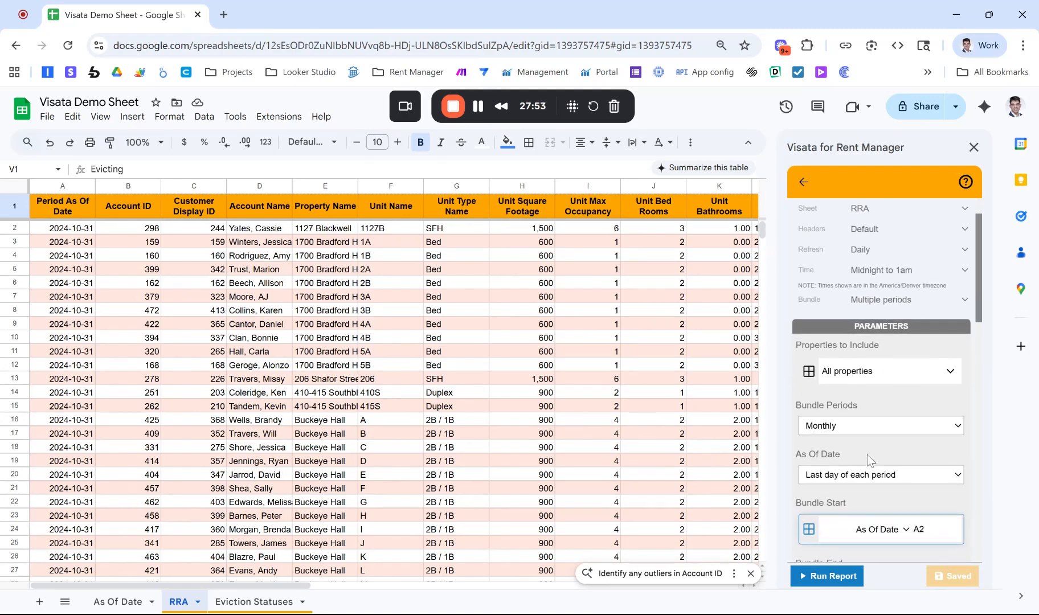
scroll(867, 448, down, 1)
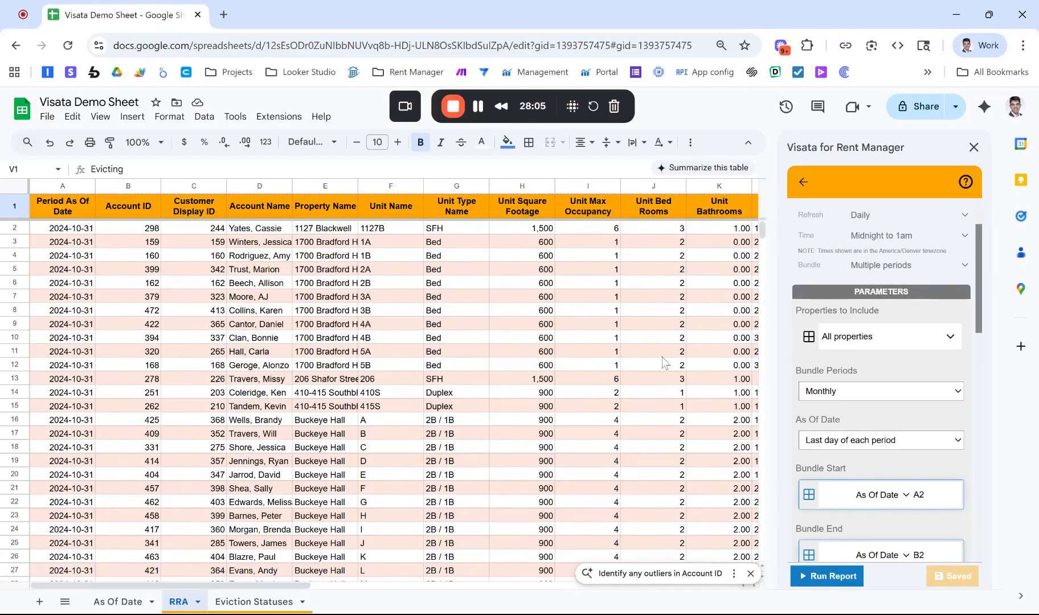
Step: Add 10 more rows at the bottom of the As Of Date sheet
click(125, 603)
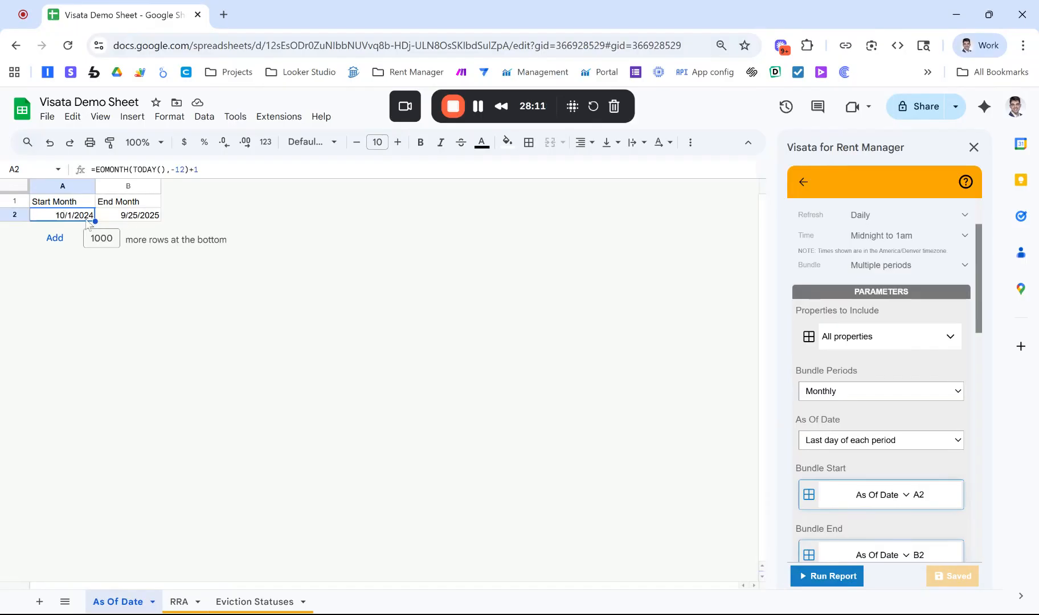
click(63, 202)
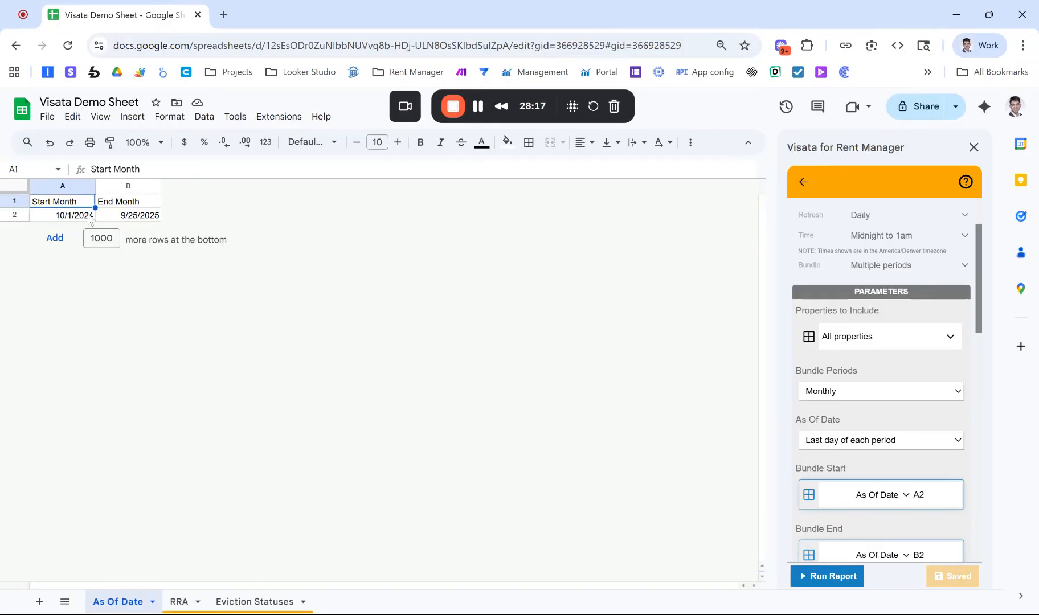
click(80, 216)
click(110, 238)
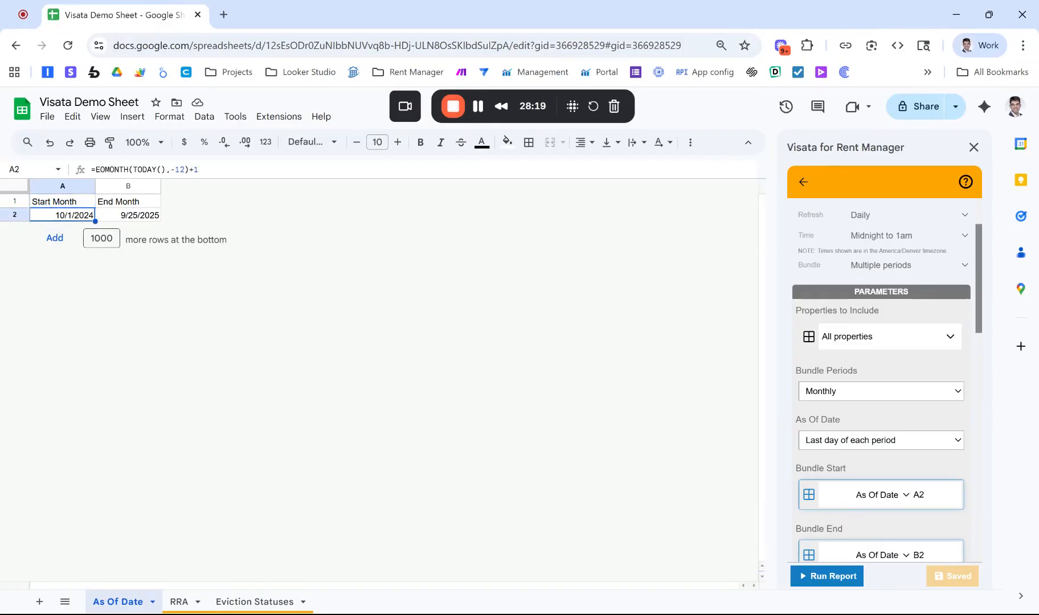
key(BackSpace)
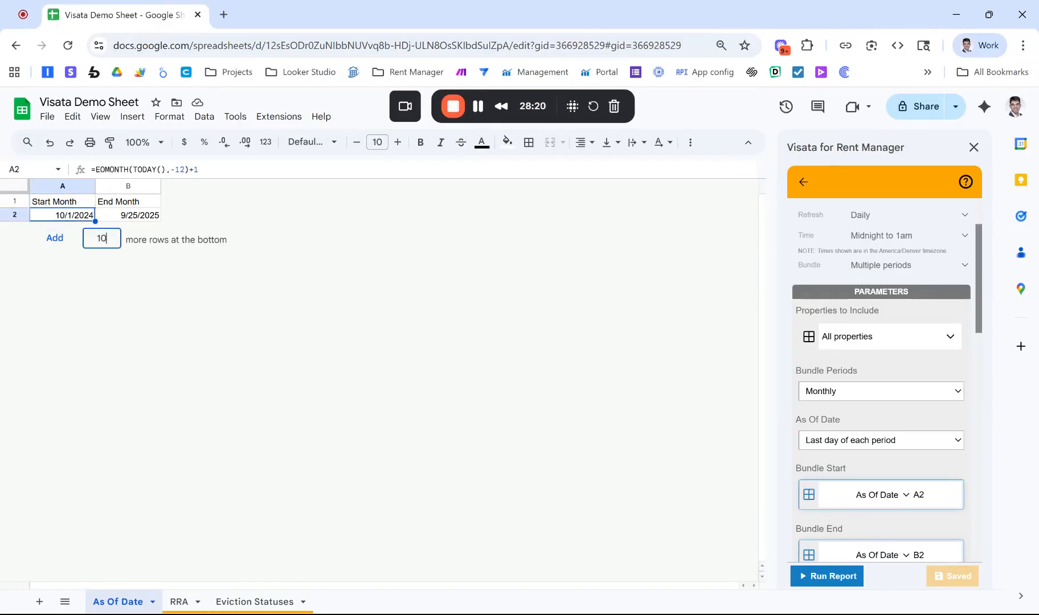
click(55, 238)
Step: Fill cells A2 to A6 of the As Of Date sheet with 10/15/24, 11/15/24, 1/15/25, 2/15/25 and 4/15/25
click(67, 229)
click(74, 219)
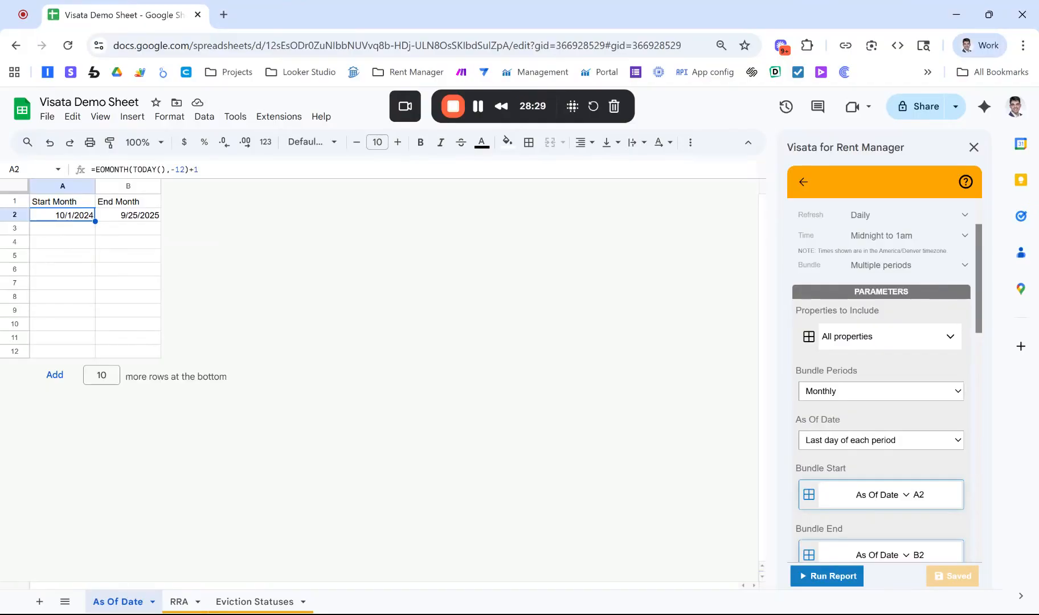
text(10/15/24)
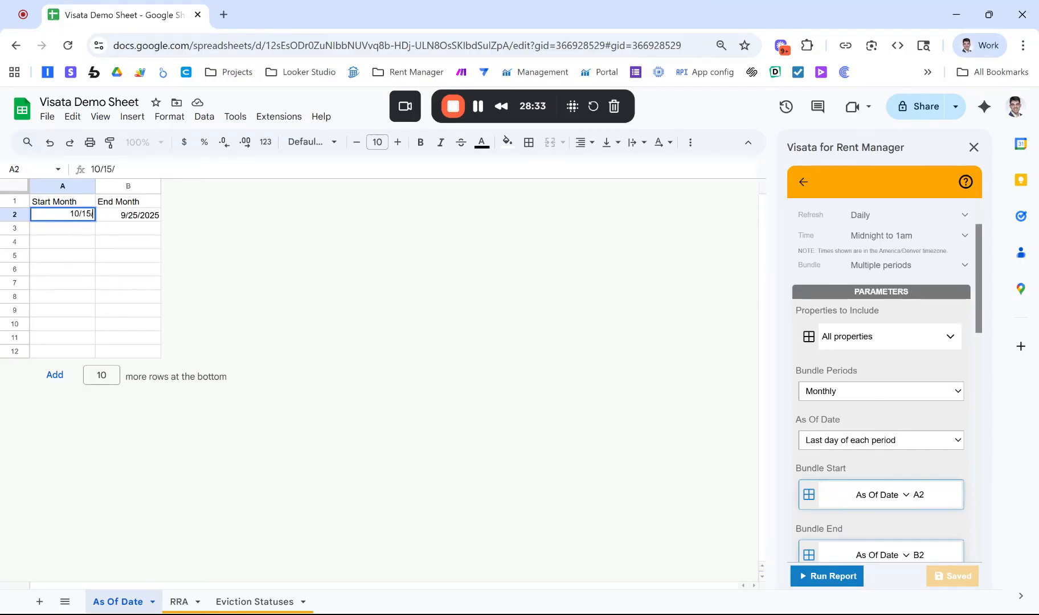
key(Return)
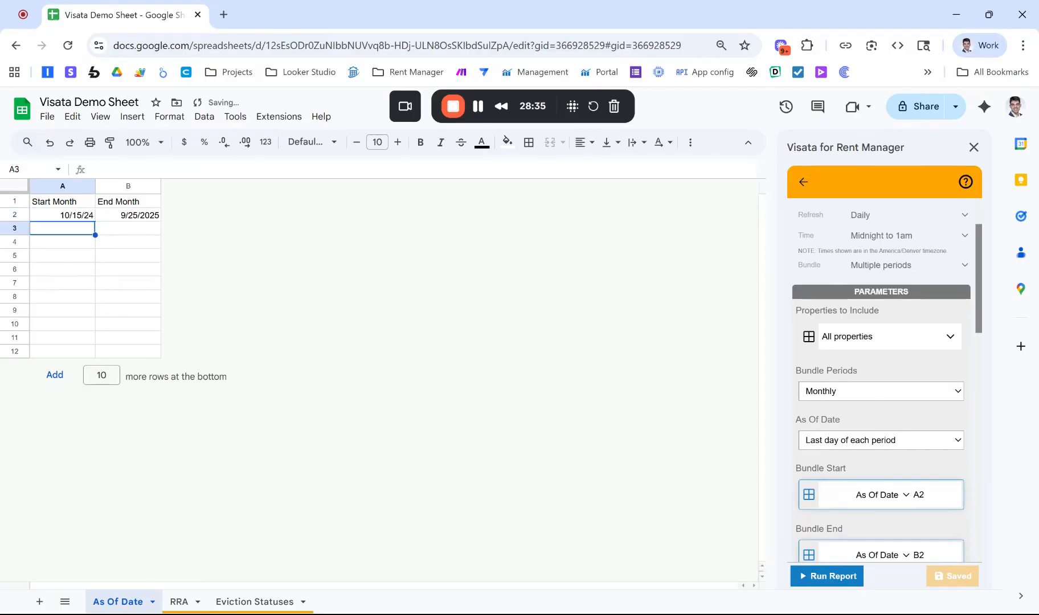
text(11/15/24)
key(Return)
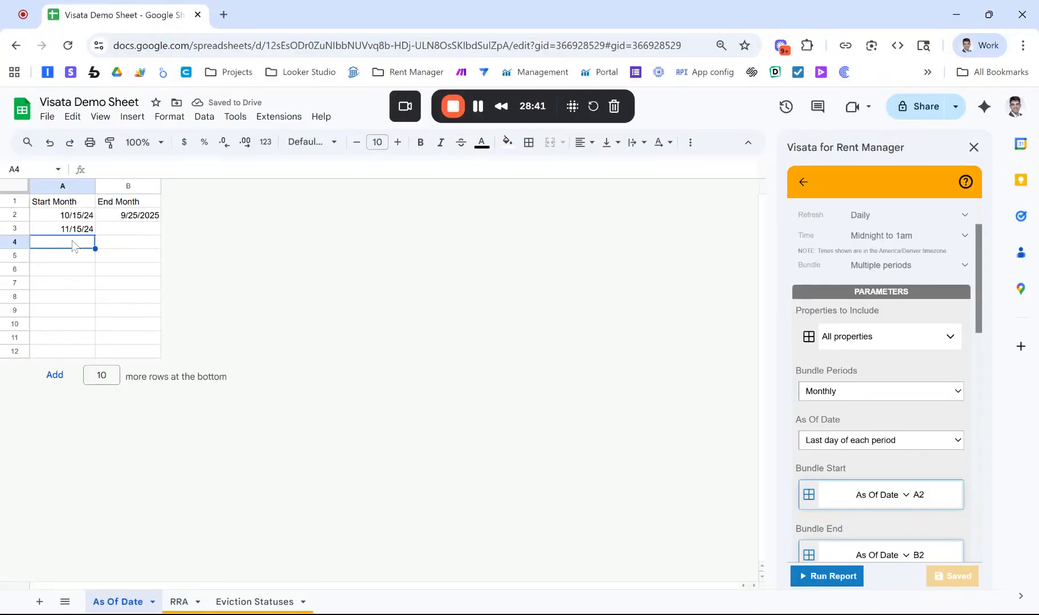
text(1/15/25)
key(Return)
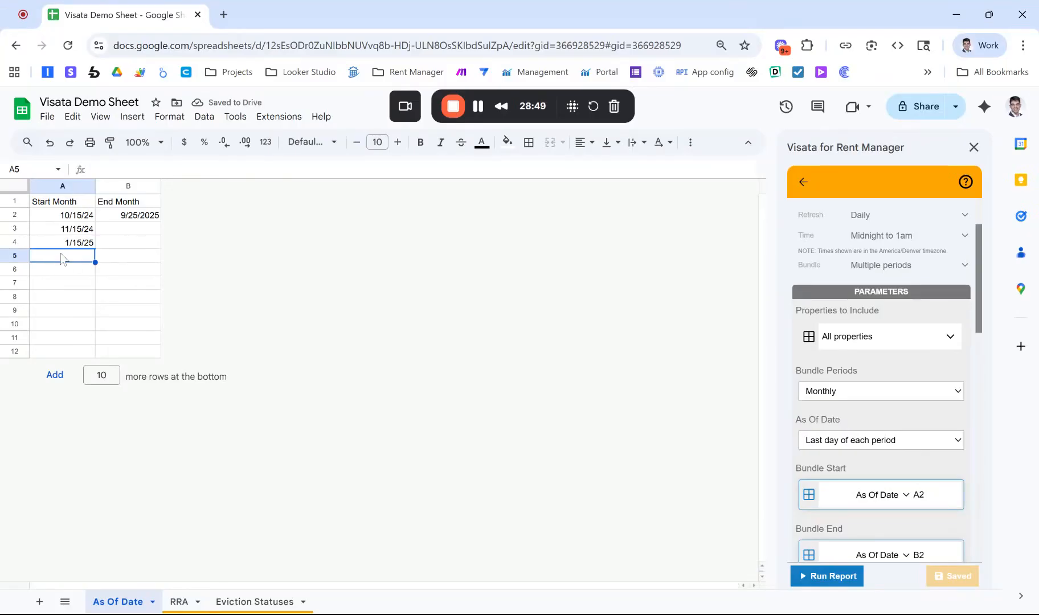
text(2/15/25)
key(Return)
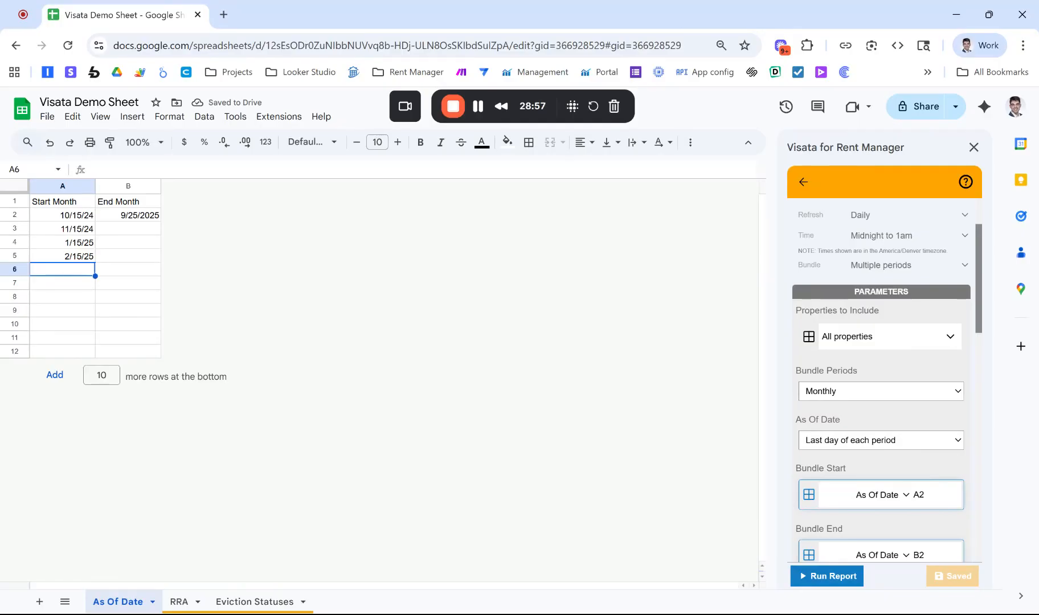
text(4/15/25)
key(Return)
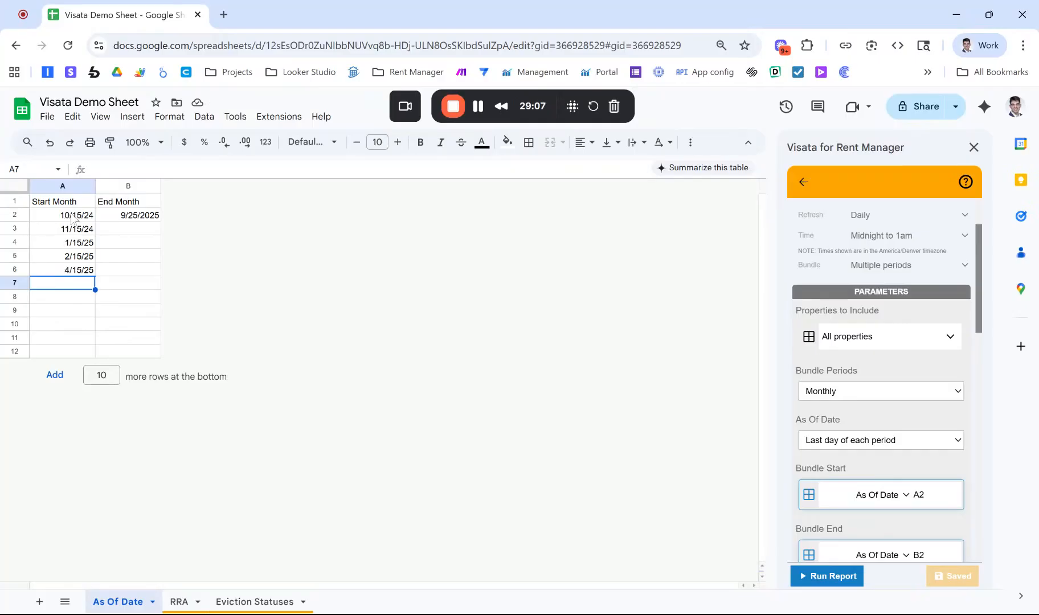
Step: Delete the End Month column from the As Of Date sheet and select the first date in A2
right_click(131, 186)
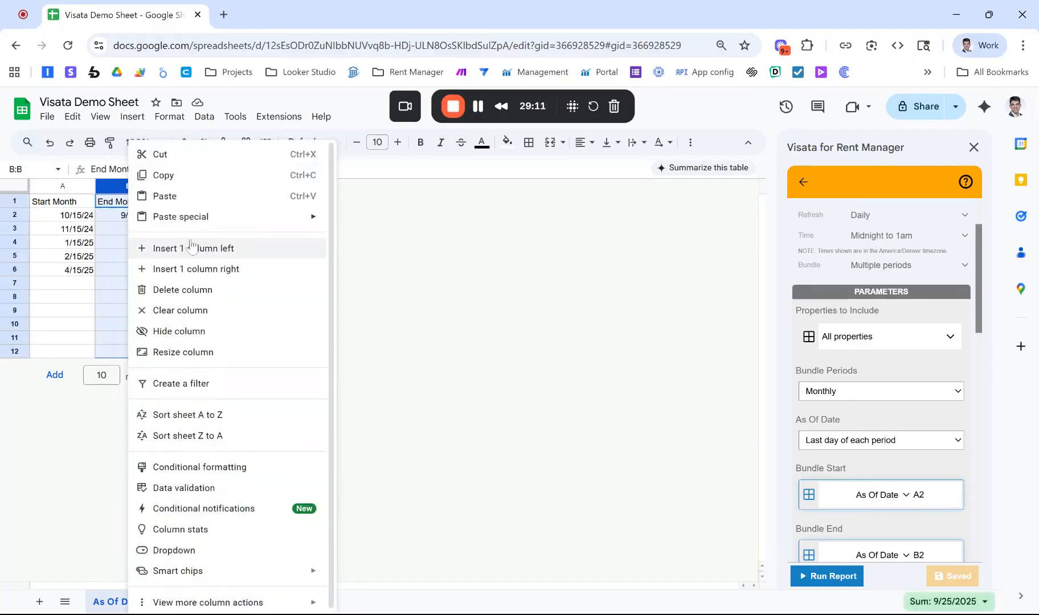
click(204, 291)
click(64, 215)
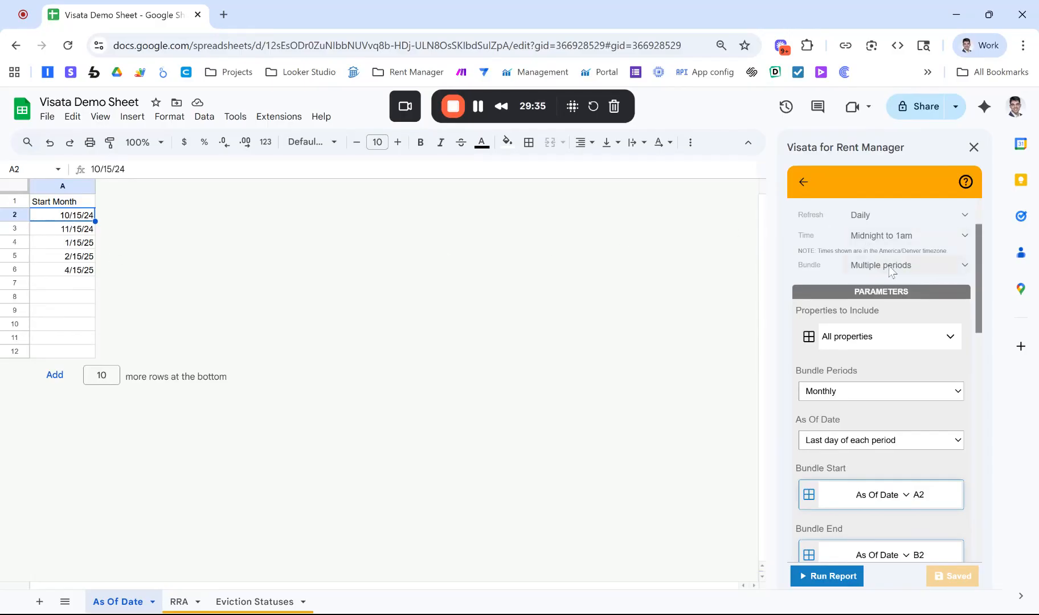
Step: Change the report's bundle to Single report and point its As of Date parameter to range A2:A of the As Of Date sheet
click(908, 266)
click(904, 286)
scroll(903, 286, down, 1)
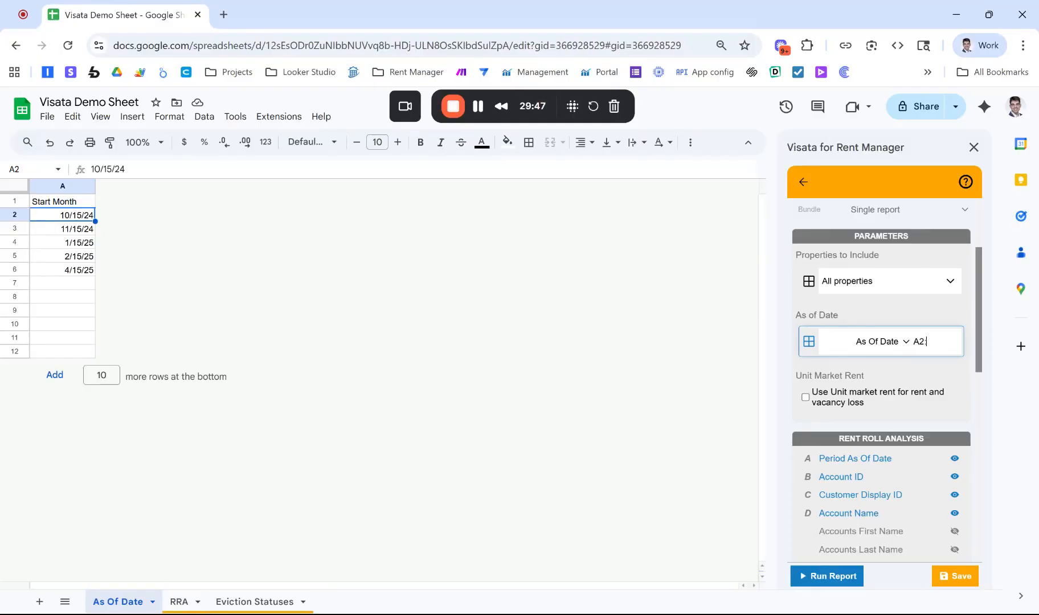
text(6)
key(BackSpace)
Step: Save the report settings and run the Rent Roll Analysis report
click(943, 576)
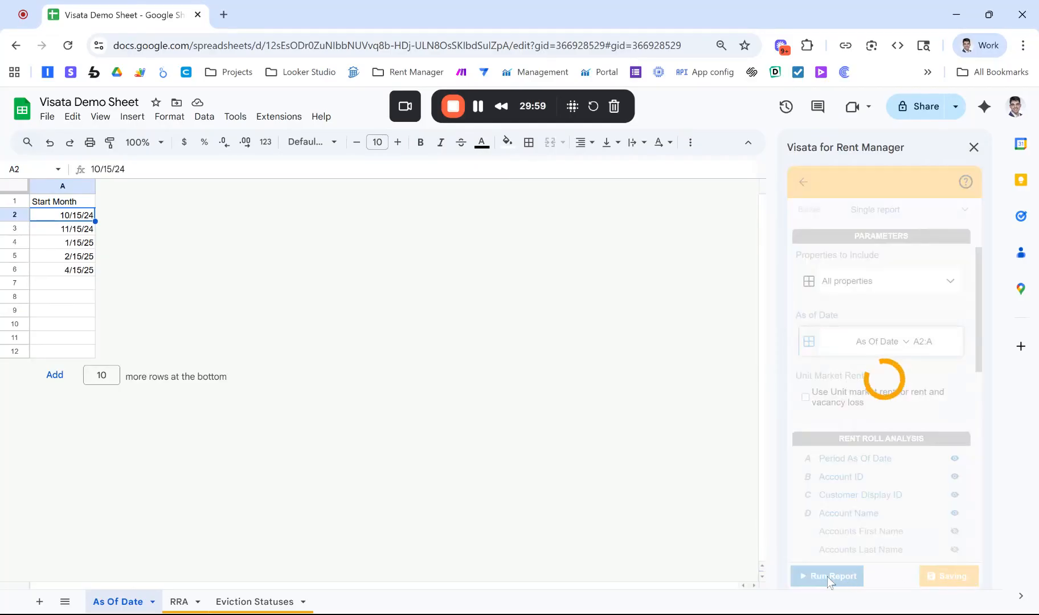
click(827, 576)
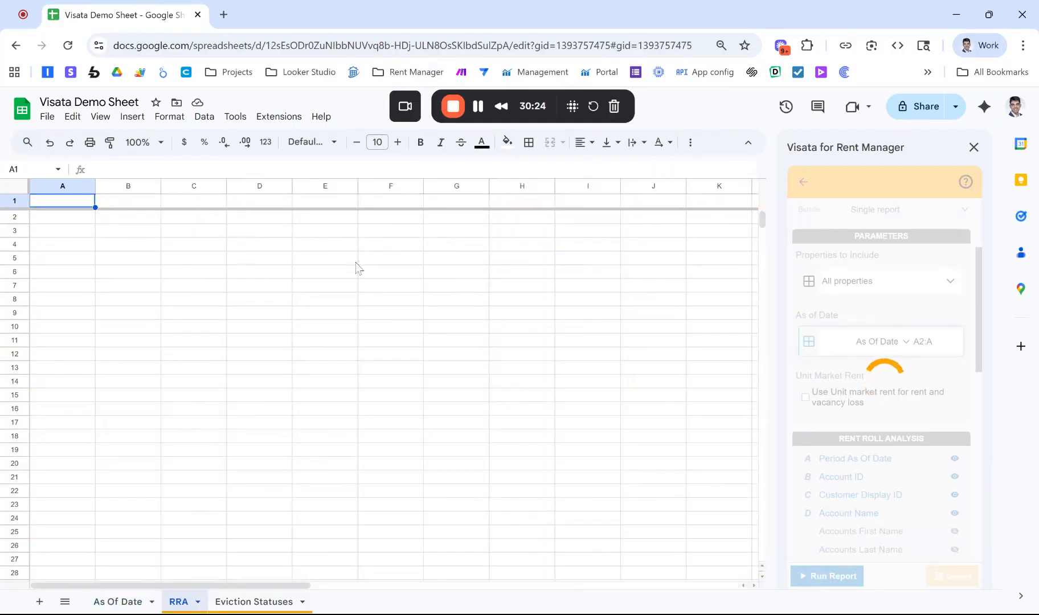
Step: Examine the refreshed RRA sheet's period dates and columns through Evicting, comparing them with the dates listed on the As Of Date sheet
scroll(376, 294, down, 7)
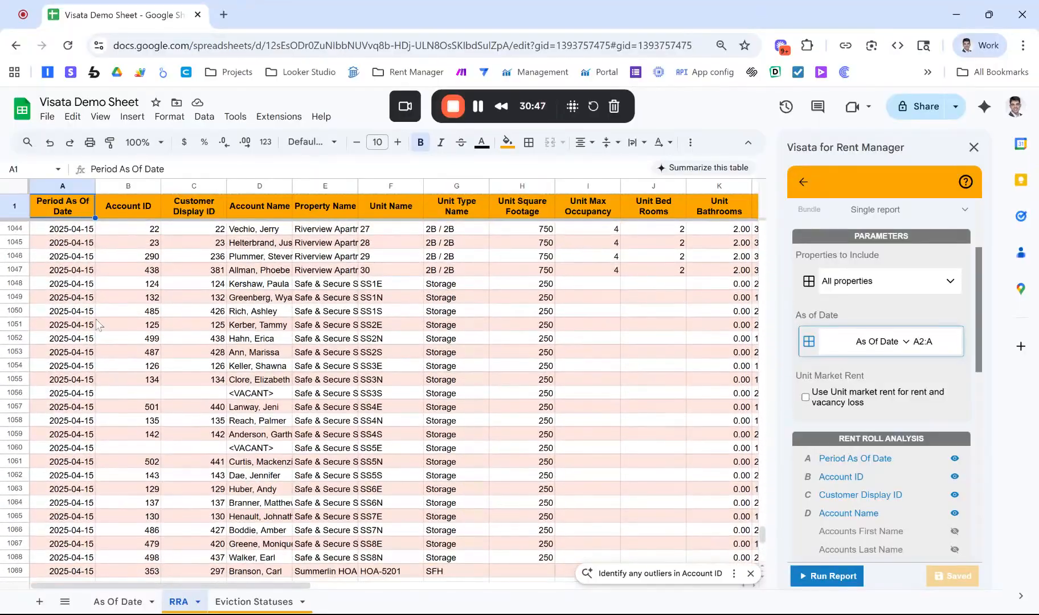
click(118, 601)
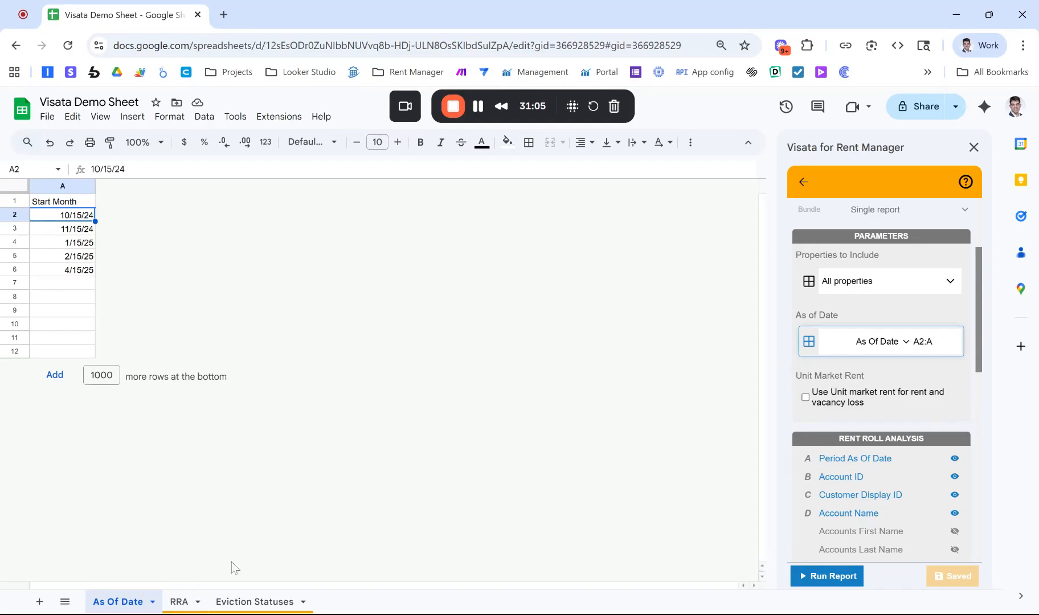
click(185, 603)
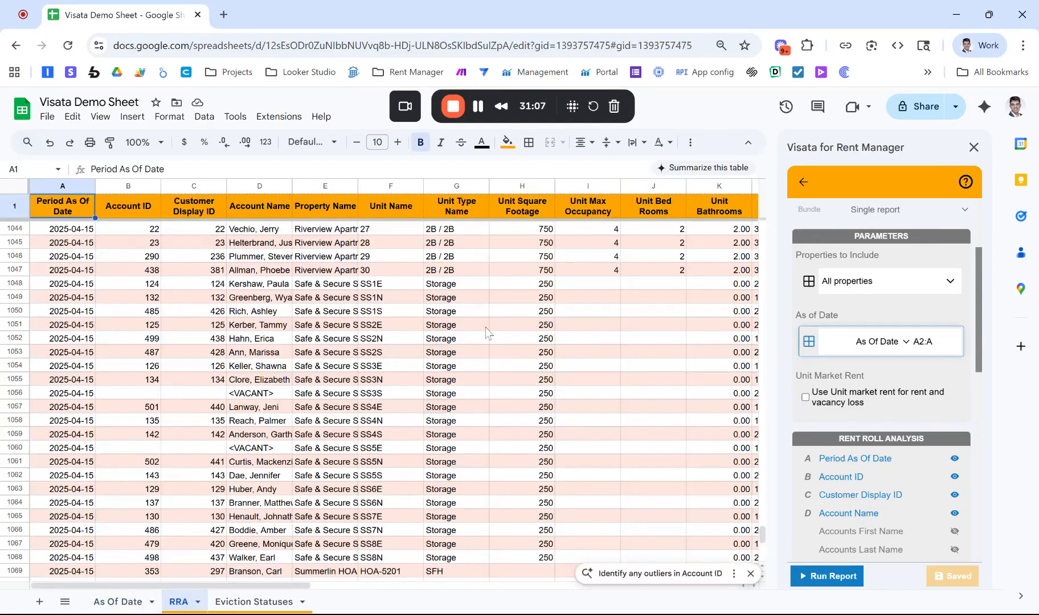
scroll(487, 333, right, 6)
scroll(487, 333, right, 5)
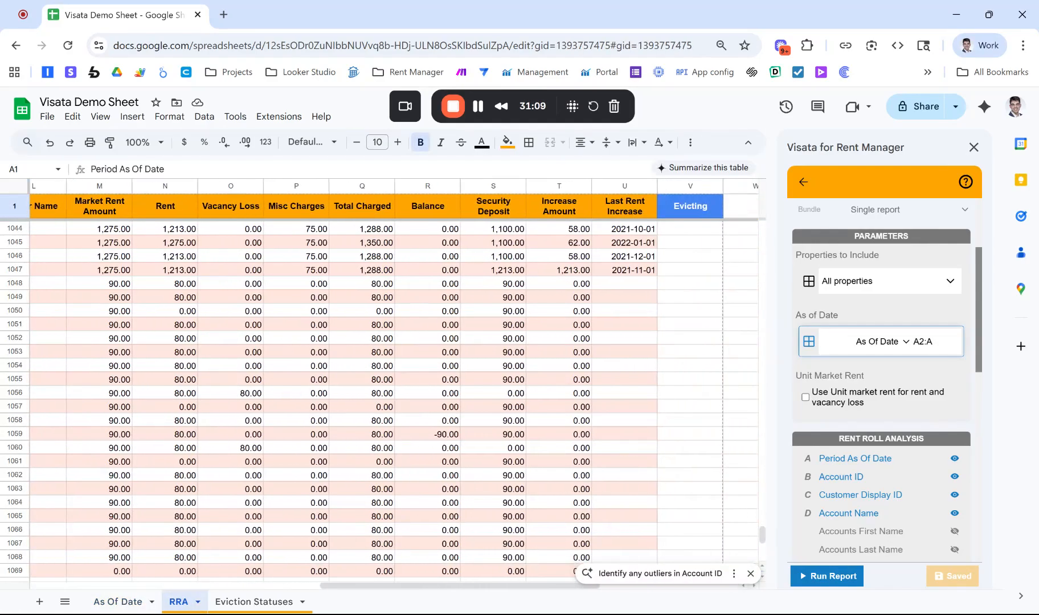
scroll(415, 292, left, 12)
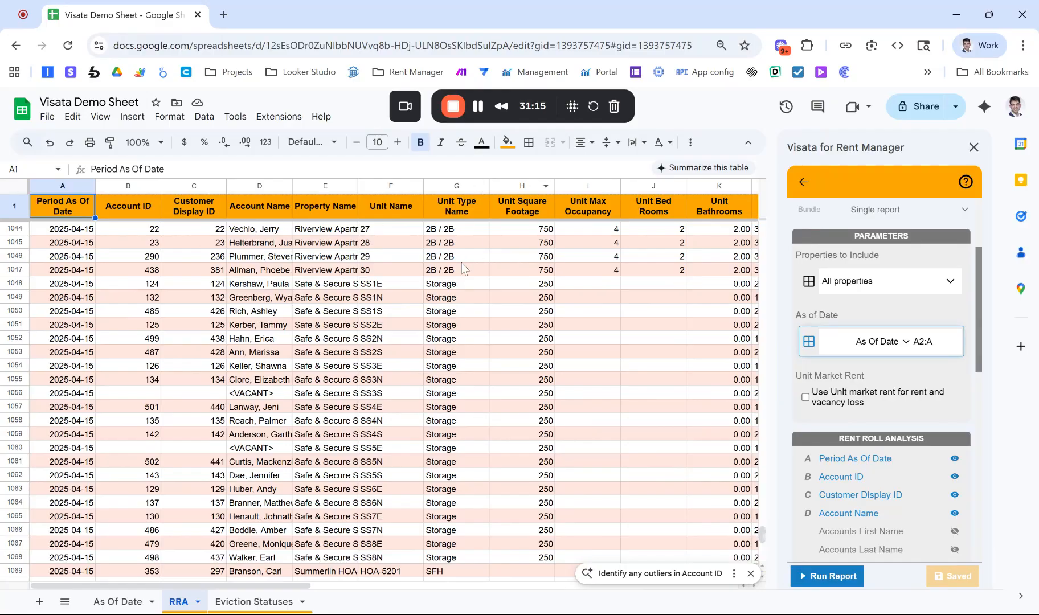
scroll(199, 267, right, 5)
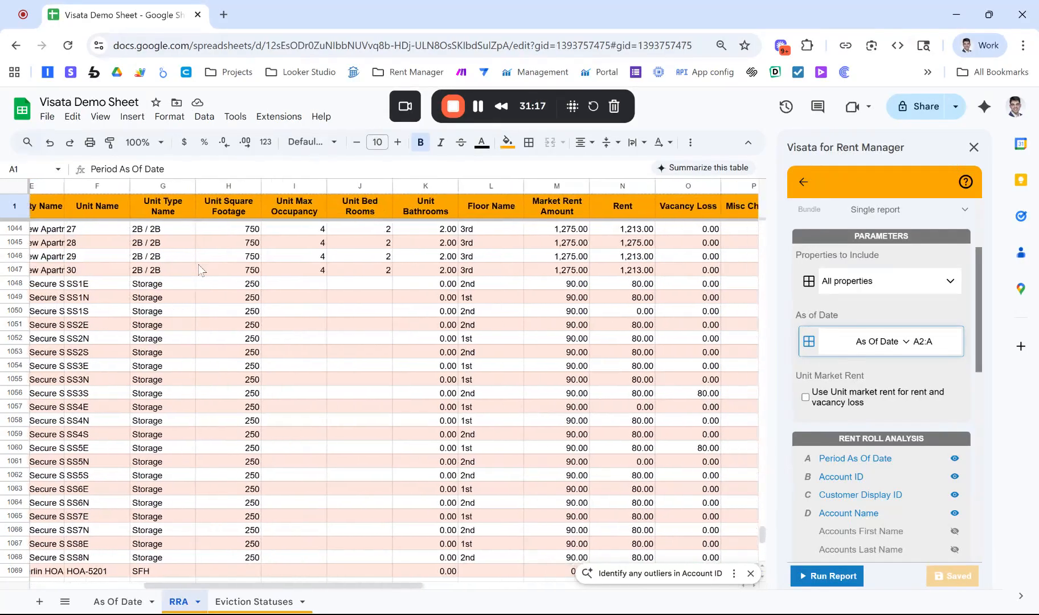
scroll(501, 283, right, 5)
scroll(502, 285, left, 10)
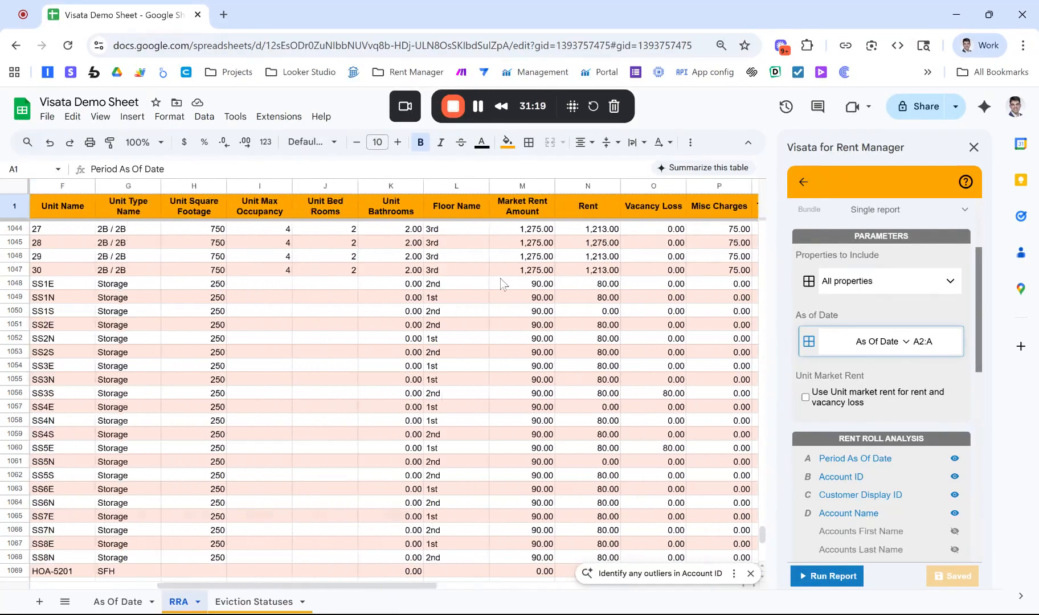
scroll(501, 284, left, 2)
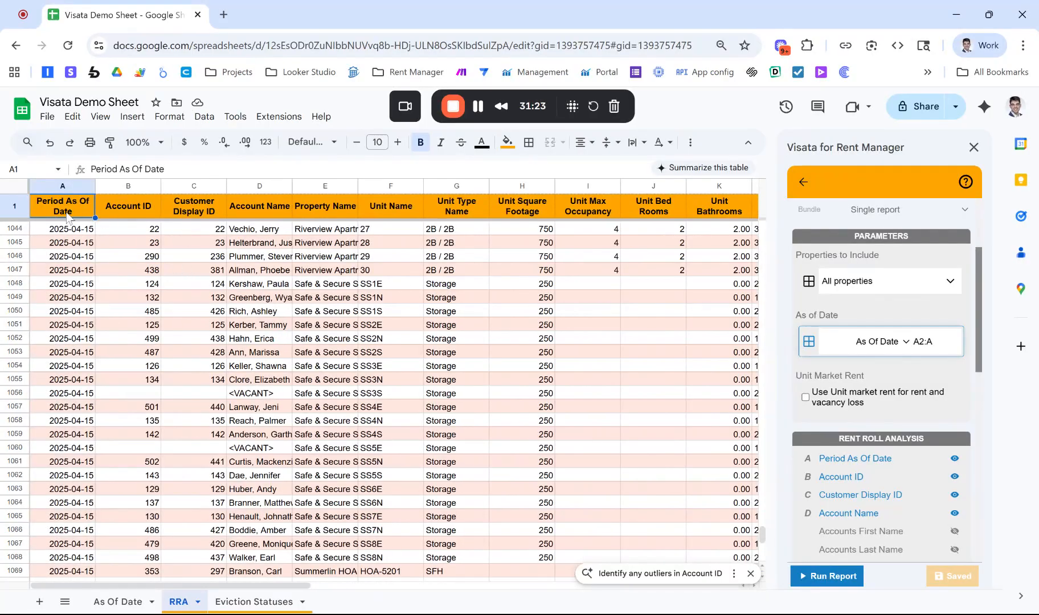
Step: Review the Period As Of Date column back to the first data row and the neighbouring unit columns of the RRA sheet
scroll(114, 288, up, 20)
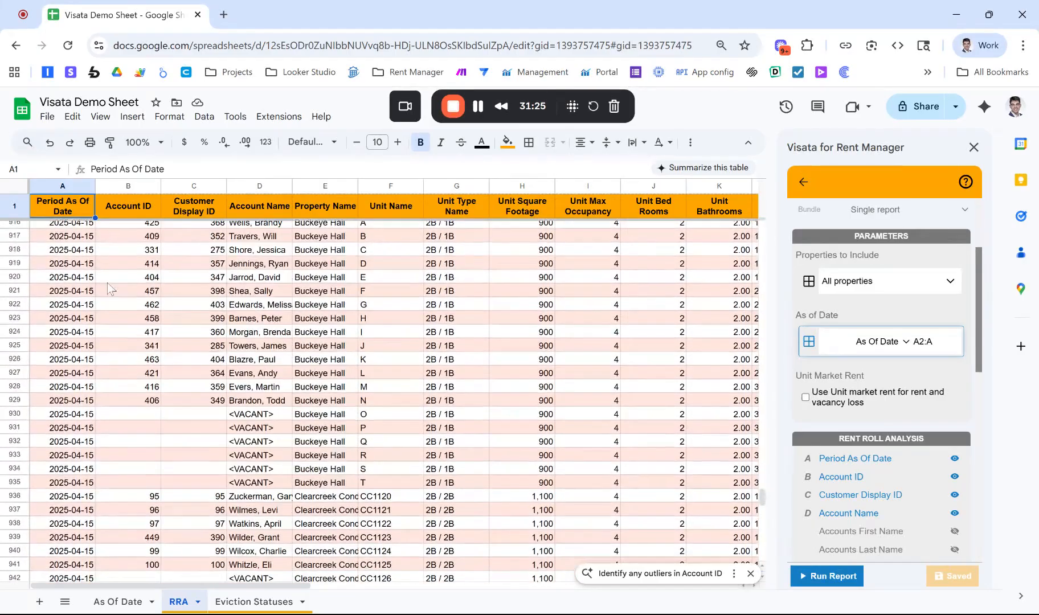
click(74, 267)
key(ctrl+Up)
key(Down)
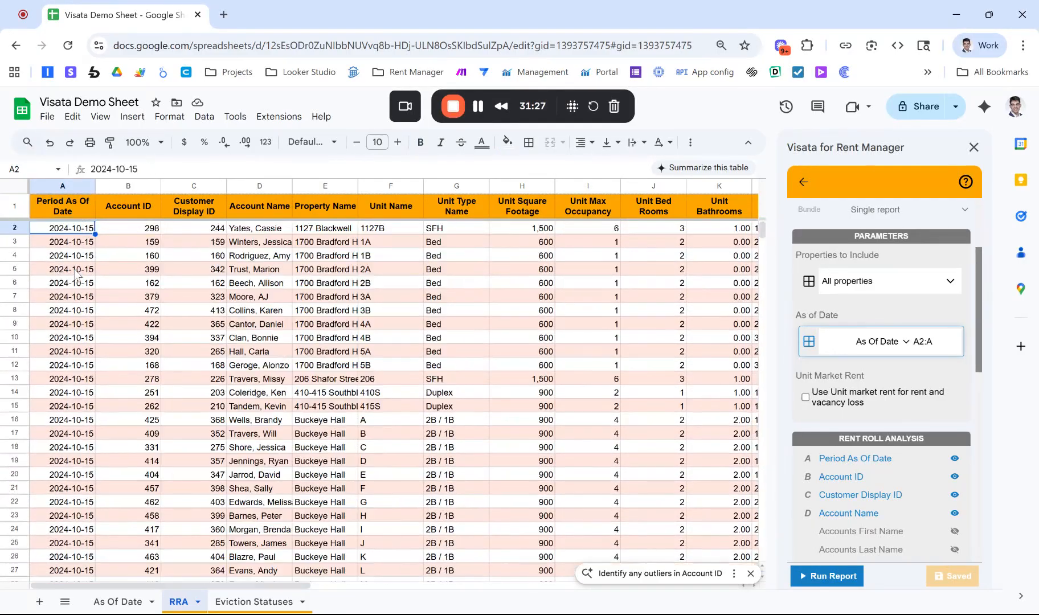
click(142, 230)
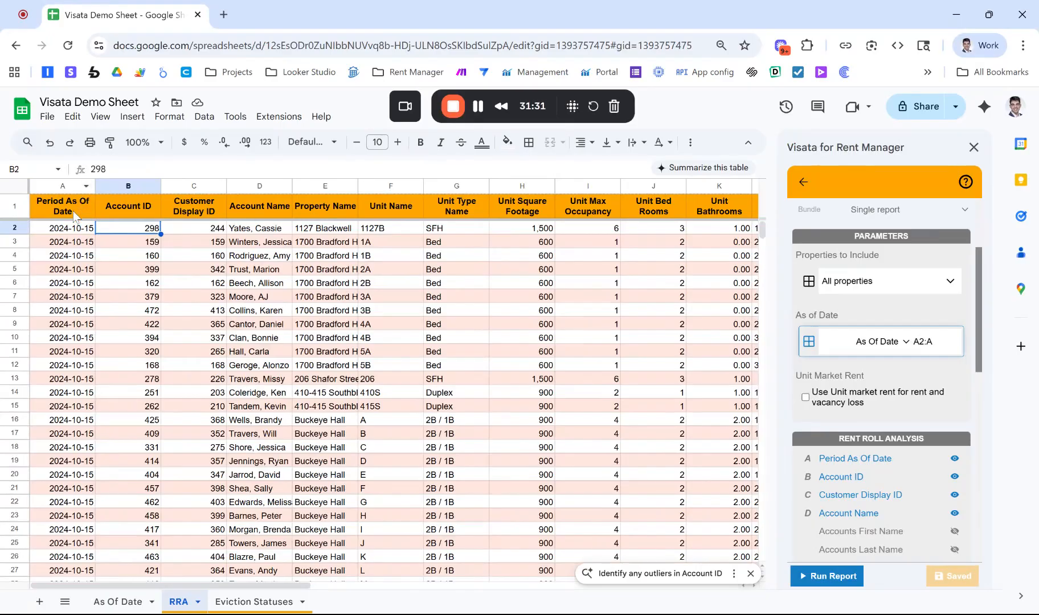
scroll(300, 258, right, 3)
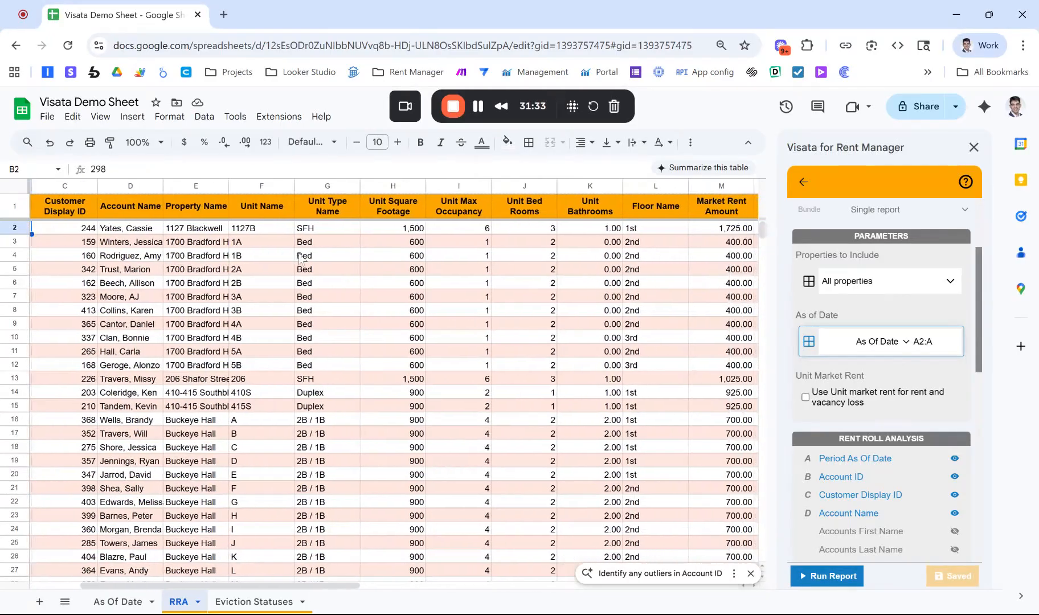
scroll(257, 251, left, 3)
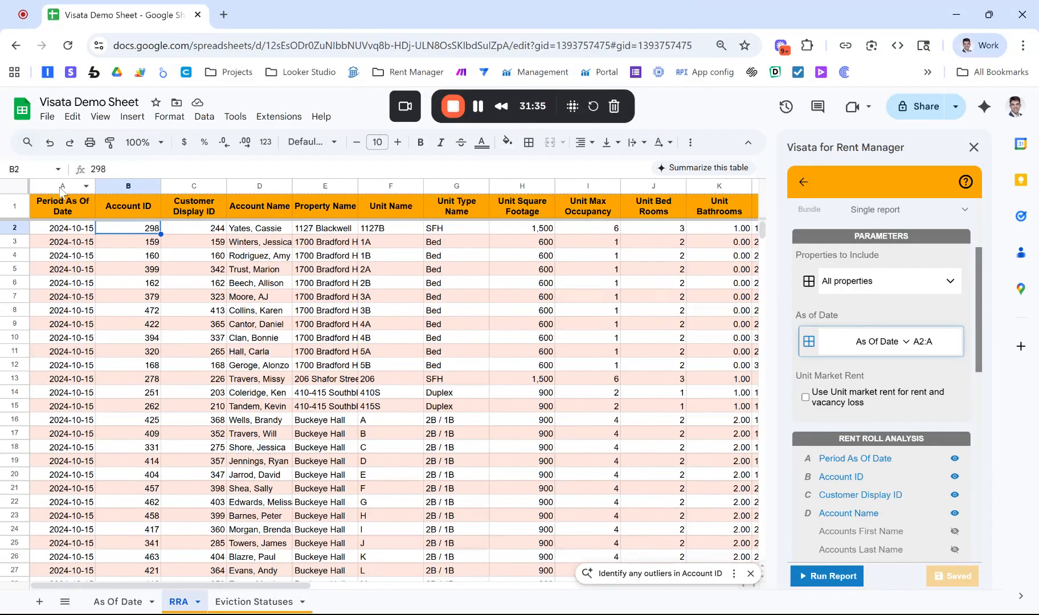
scroll(443, 291, right, 3)
scroll(443, 291, left, 3)
Step: Select columns A through V of the RRA sheet and start inserting a pivot table from them
click(63, 185)
scroll(276, 246, right, 5)
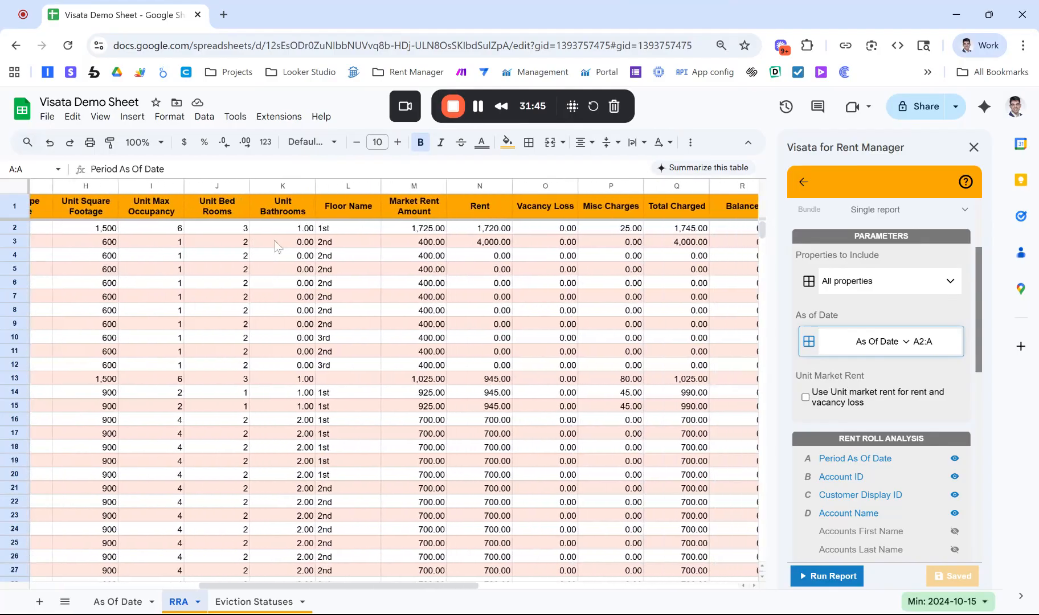
scroll(276, 246, right, 7)
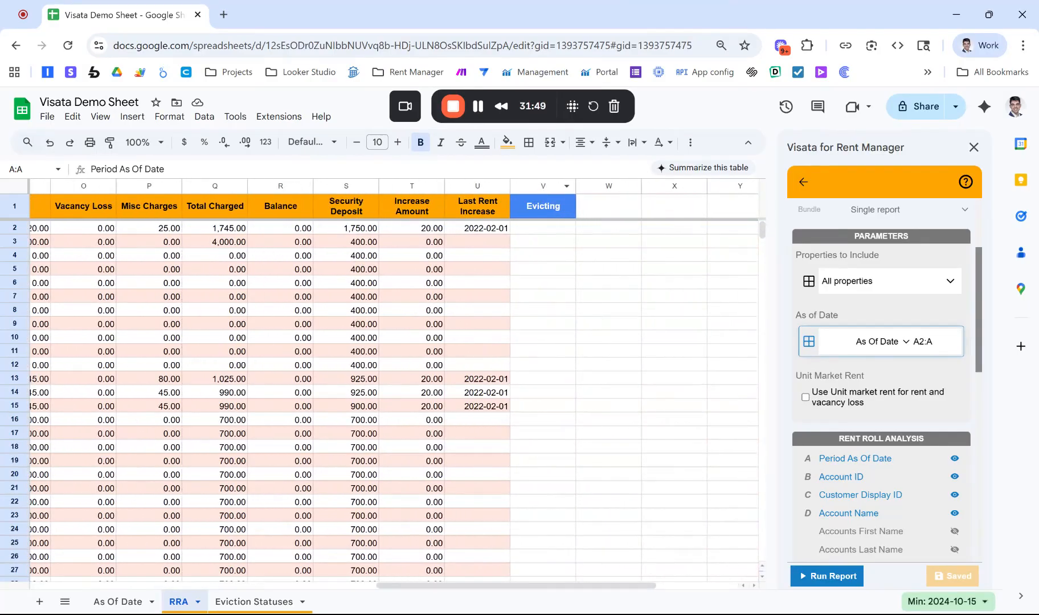
shift+click(543, 188)
scroll(399, 216, left, 10)
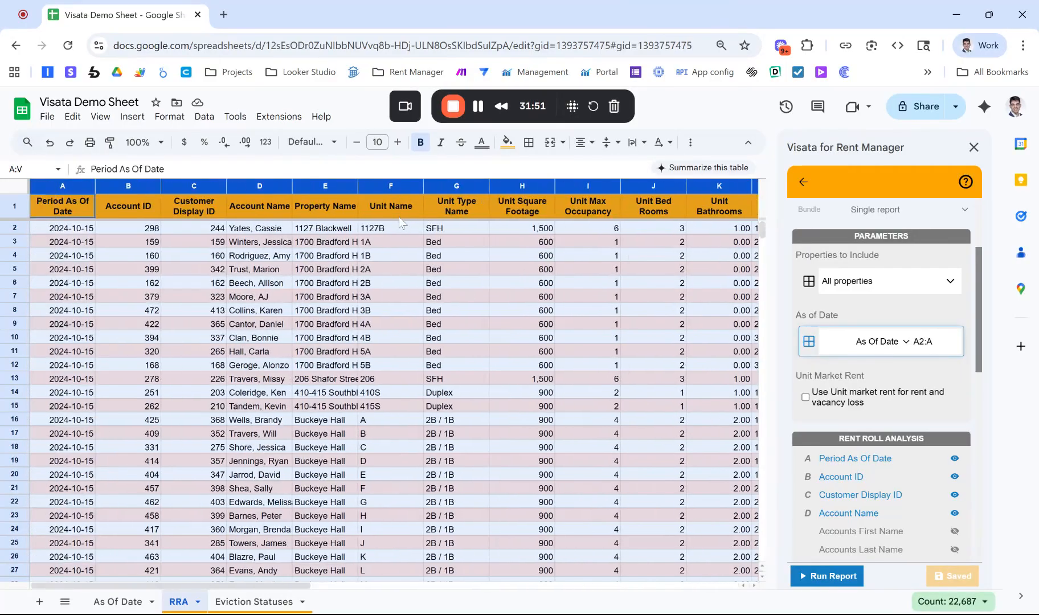
click(136, 118)
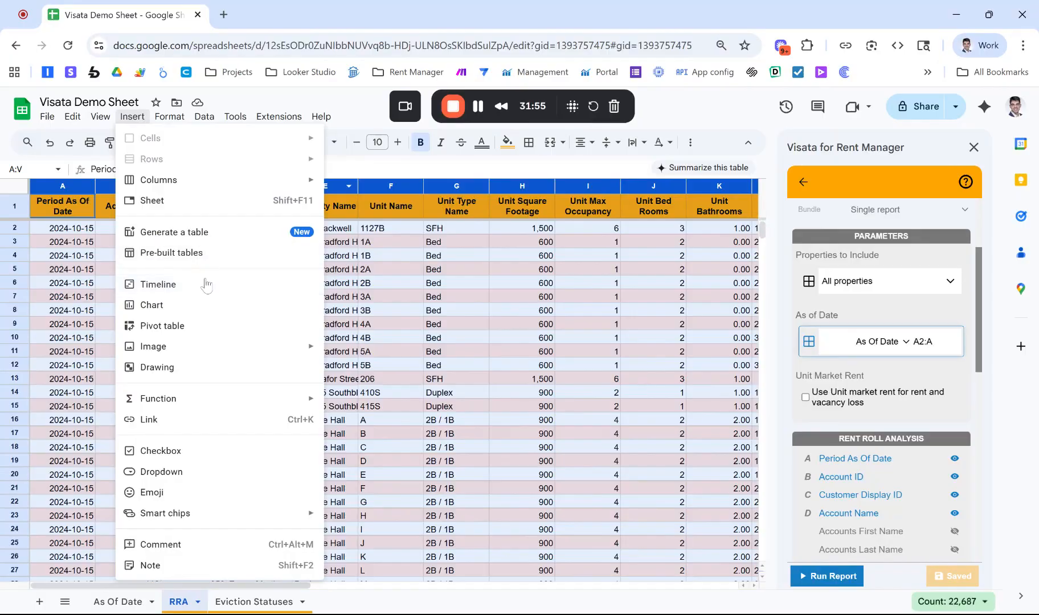
click(198, 333)
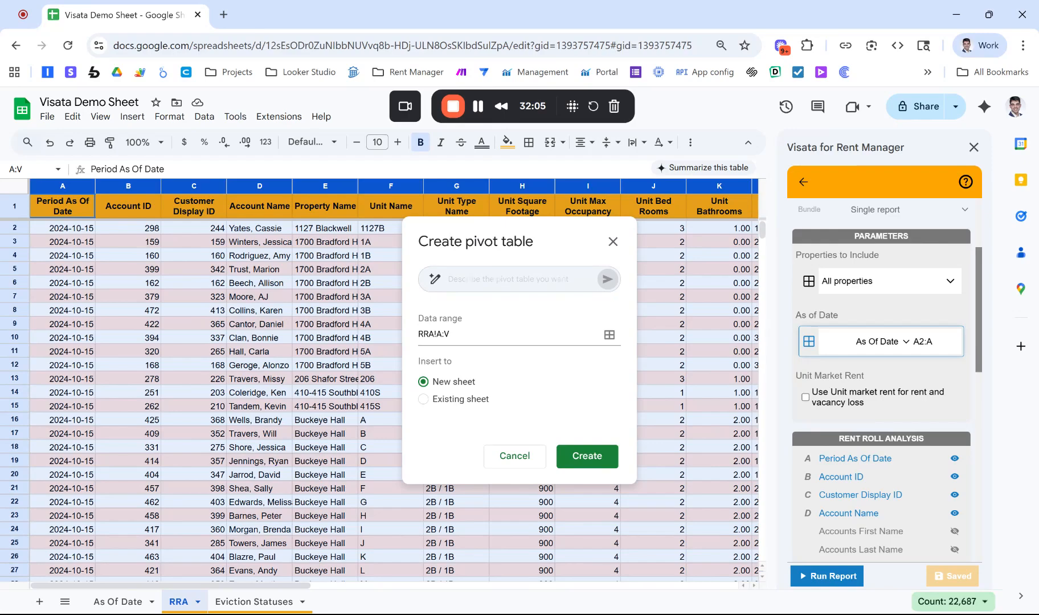
Step: Replace the pivot table's data range with cells A1:V1126 selected on the RRA sheet
click(437, 334)
drag(437, 334, 449, 334)
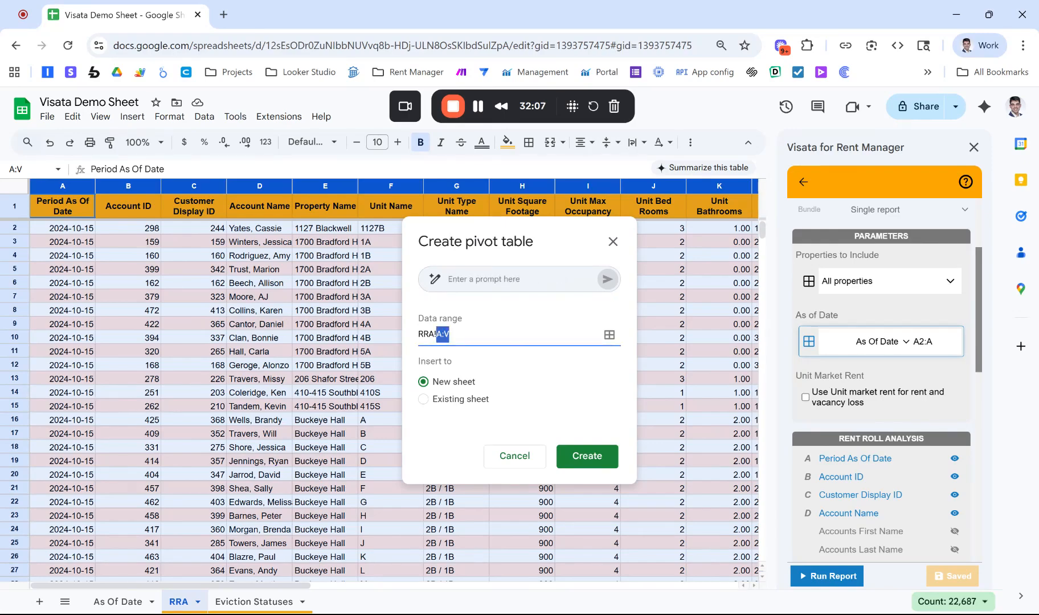
click(449, 334)
click(609, 334)
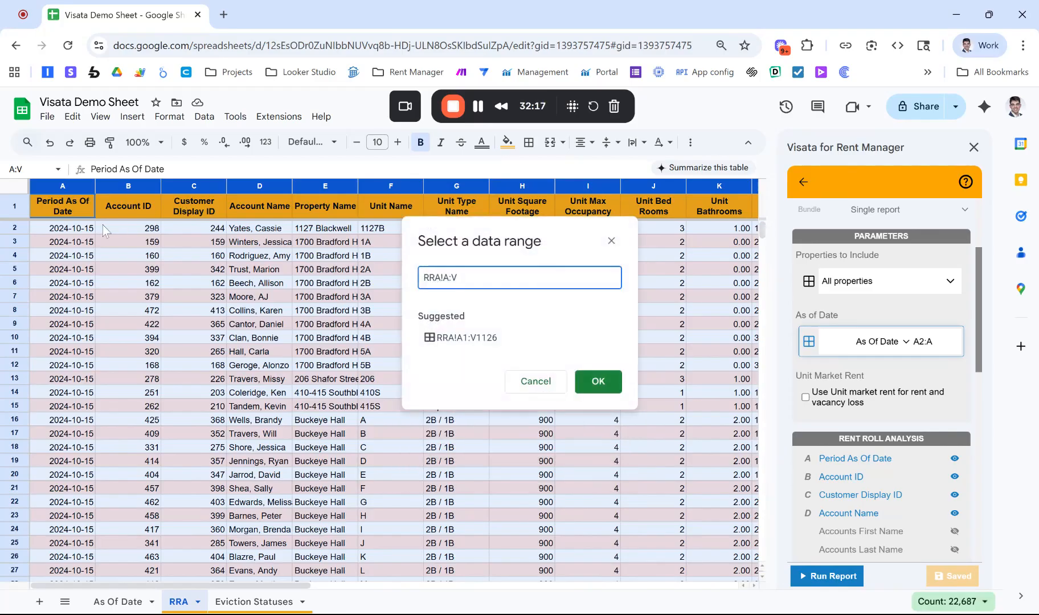
click(57, 212)
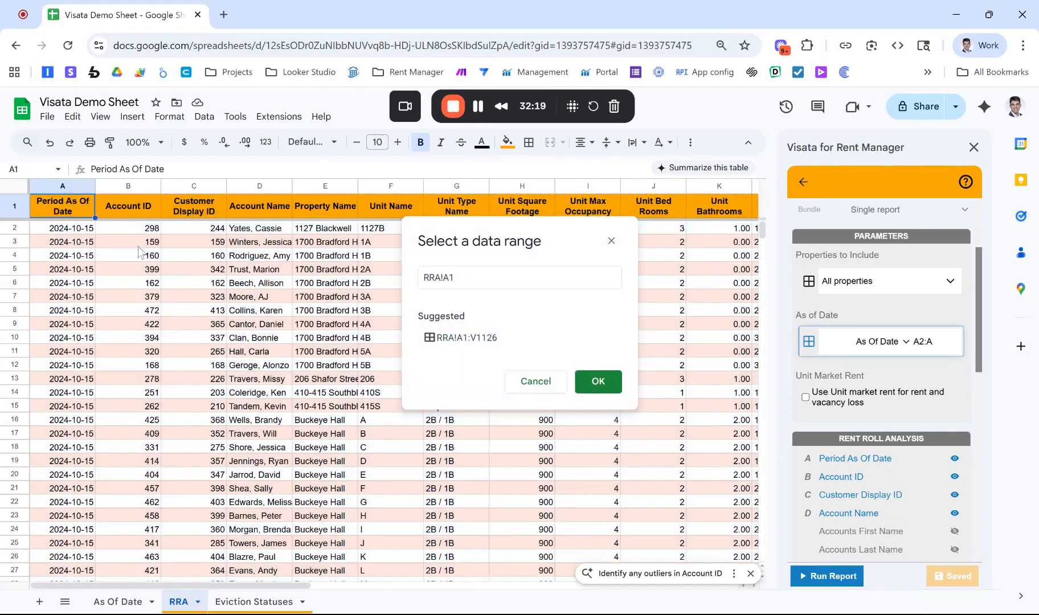
key(shift+Right)
key(shift+Right)
key(shift+Right)
key(ctrl+shift+Right)
key(ctrl+shift+Down)
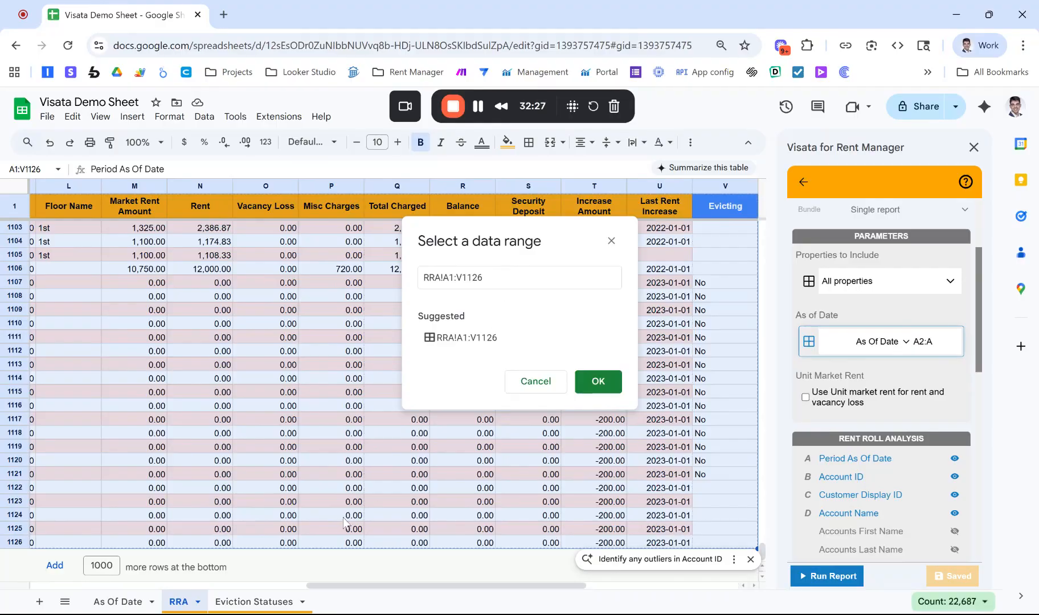
Step: Shorten the data range to RRA!A1:V and create the pivot table on a new sheet
click(482, 278)
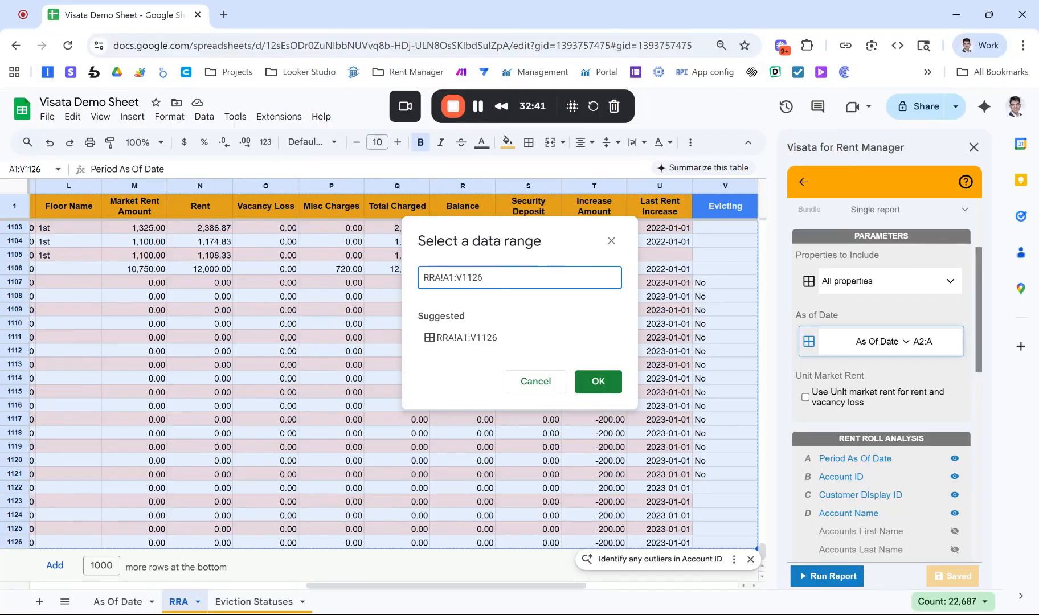
key(shift+End)
key(BackSpace)
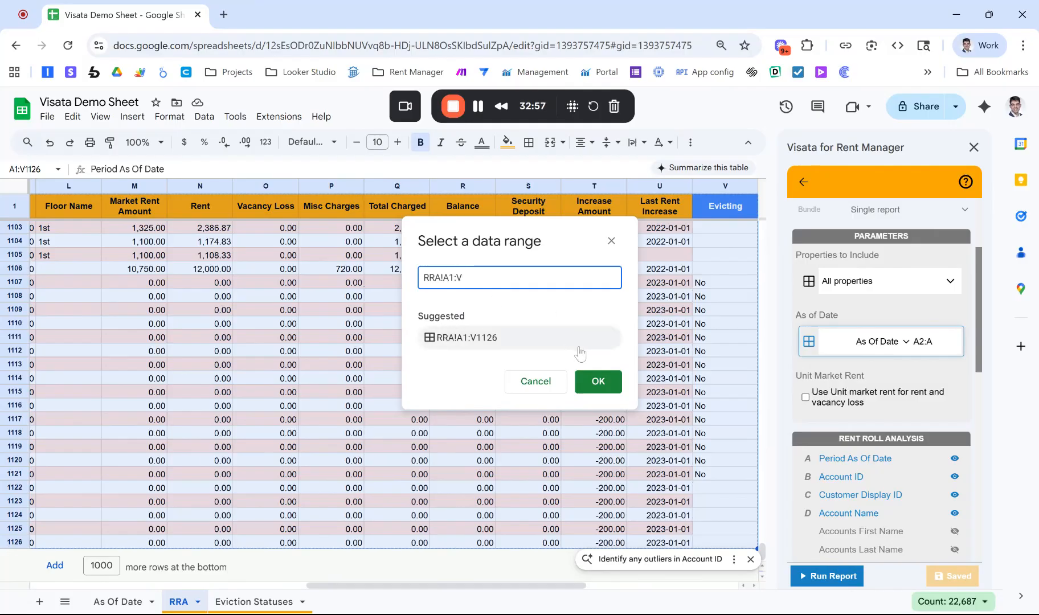
click(592, 389)
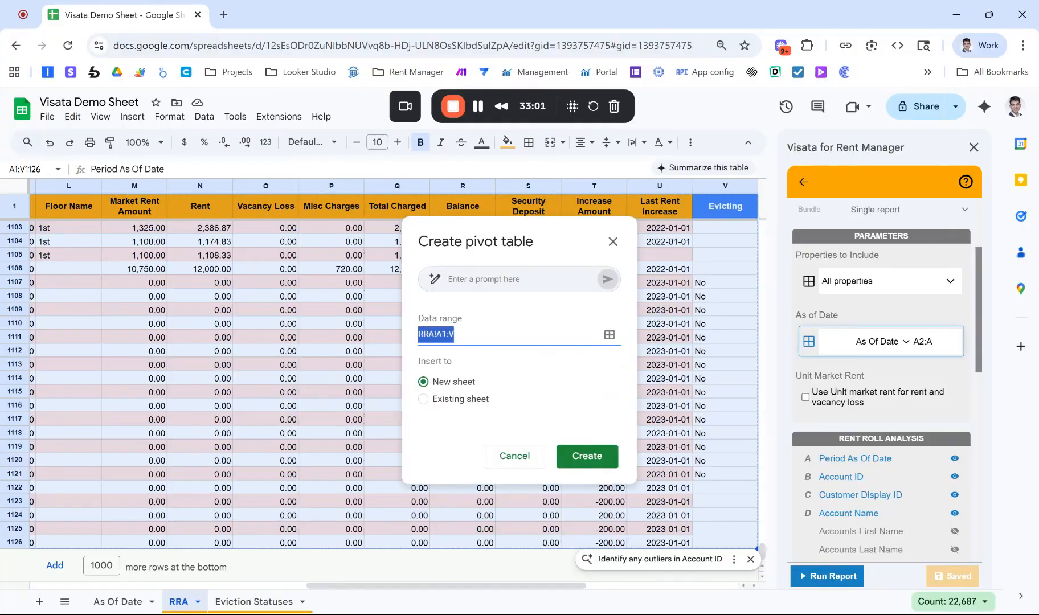
click(456, 334)
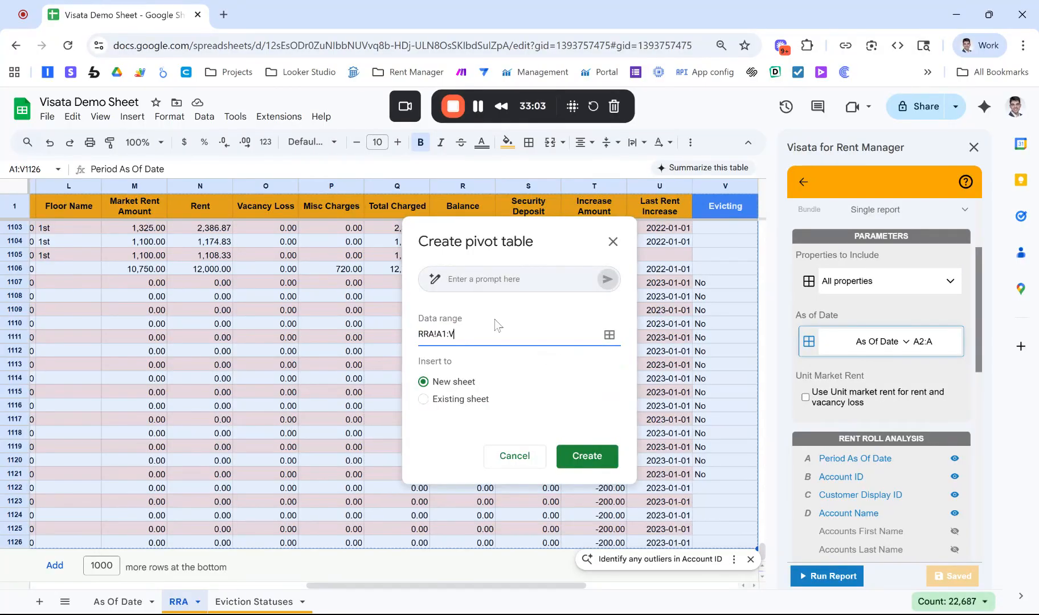
click(590, 458)
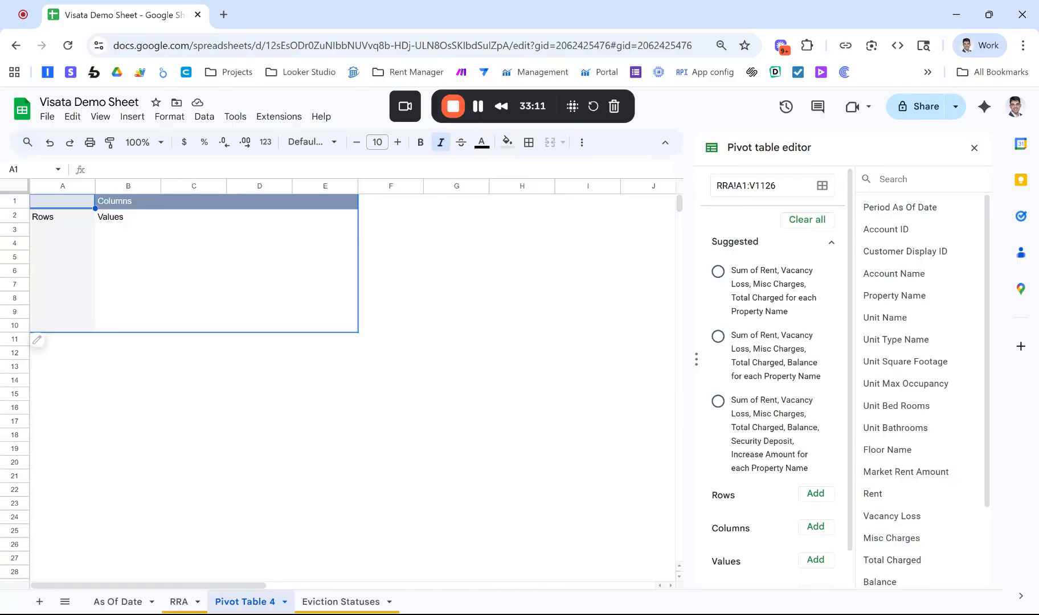
Step: Set the new pivot table's data range to the full columns RRA!A:V
click(822, 186)
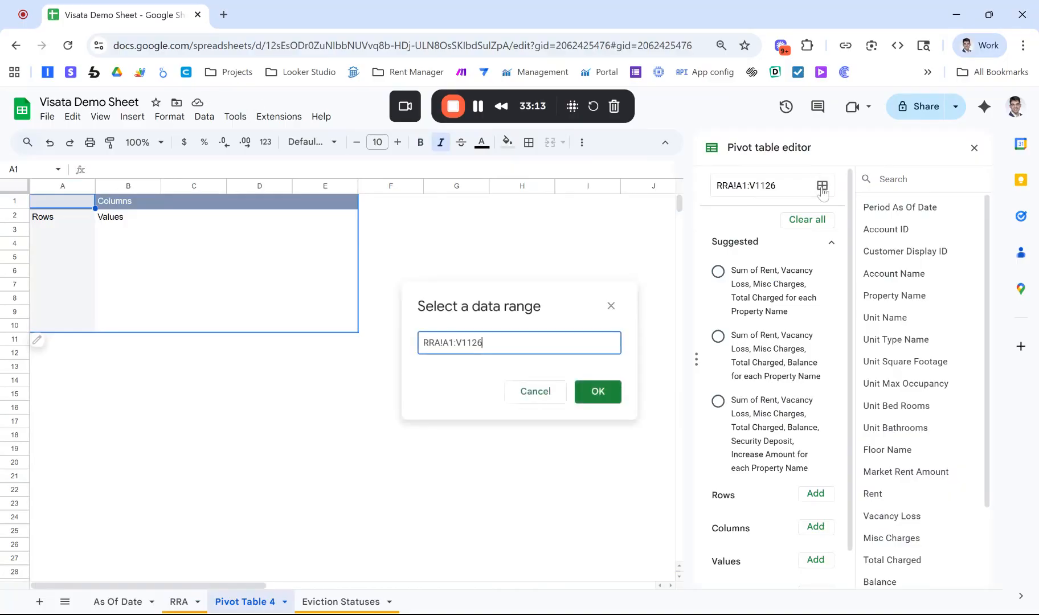
key(shift+End)
key(Delete)
click(598, 391)
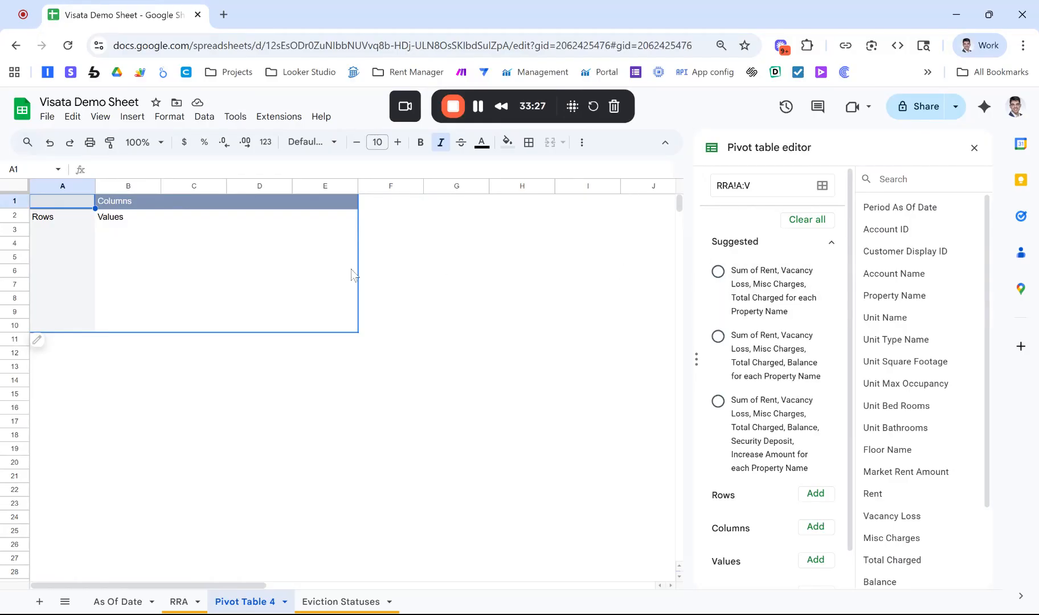
scroll(769, 299, down, 1)
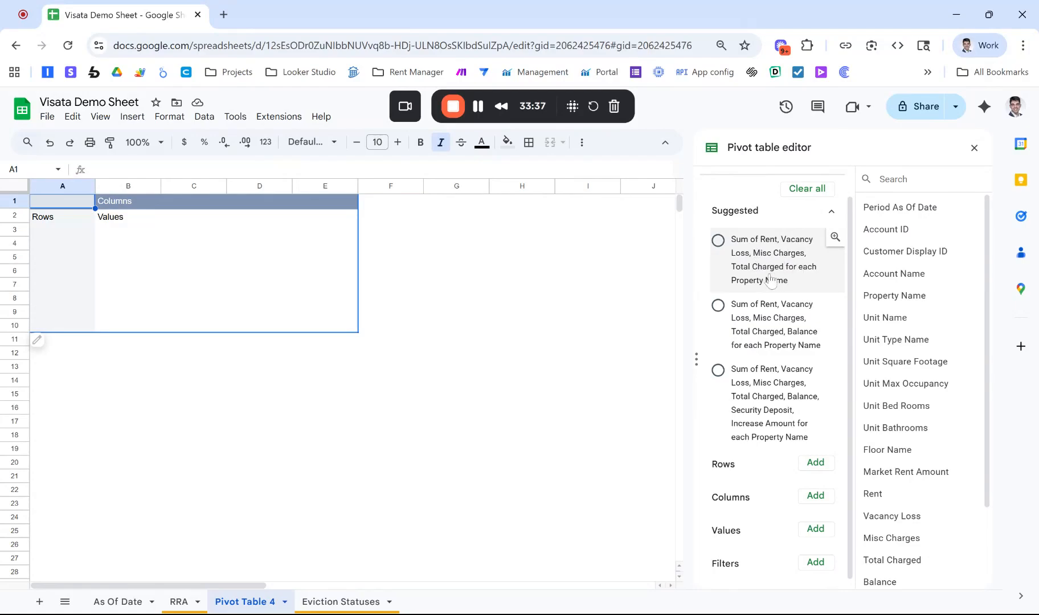
Step: Try the suggested pivot layout that sums Rent, Vacancy Loss, Misc Charges and Total Charged for each Property Name
scroll(766, 323, down, 1)
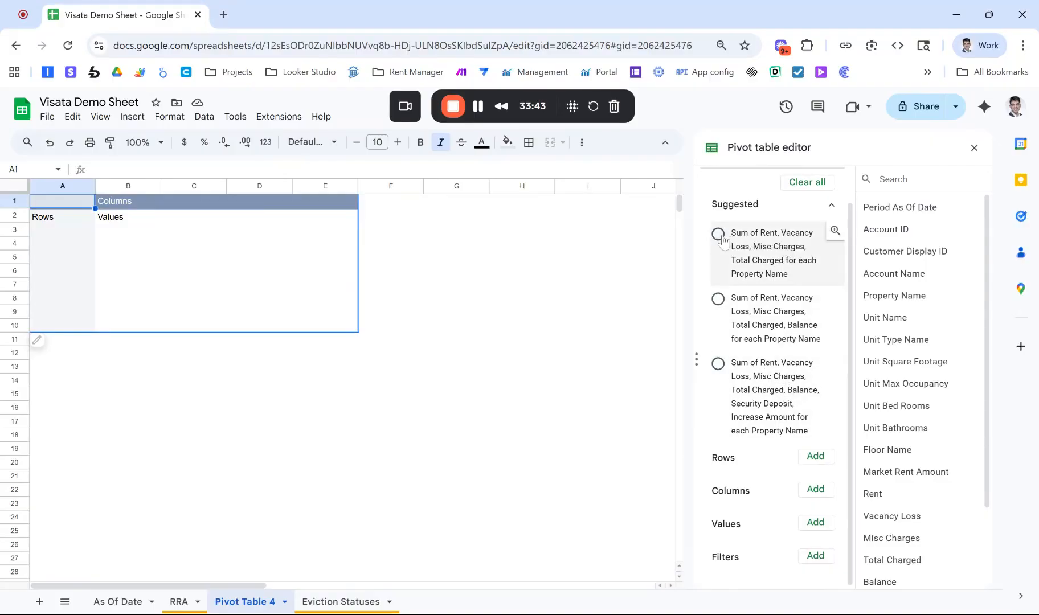
click(719, 235)
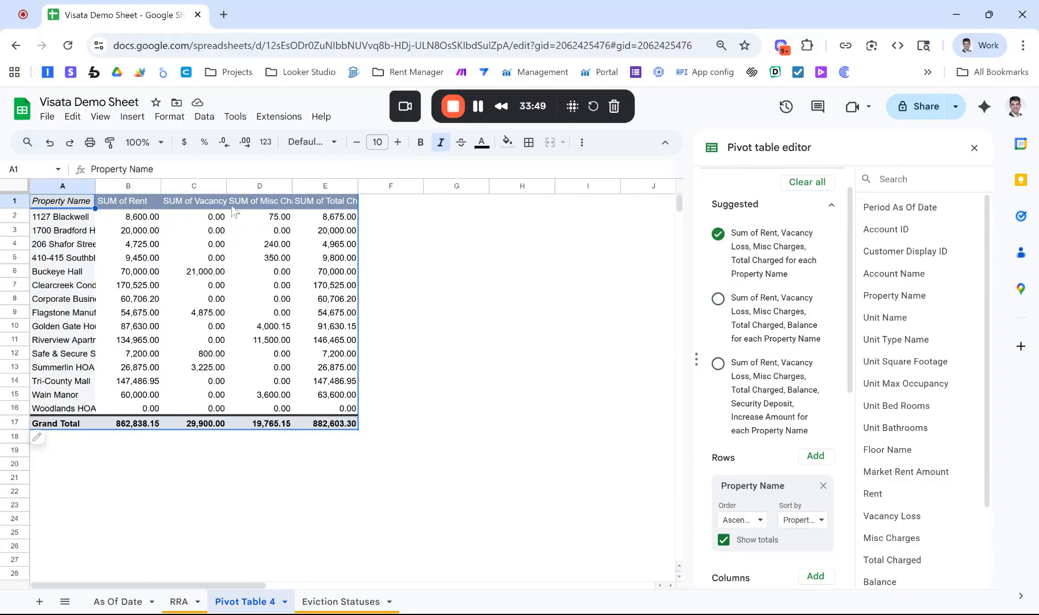
click(328, 206)
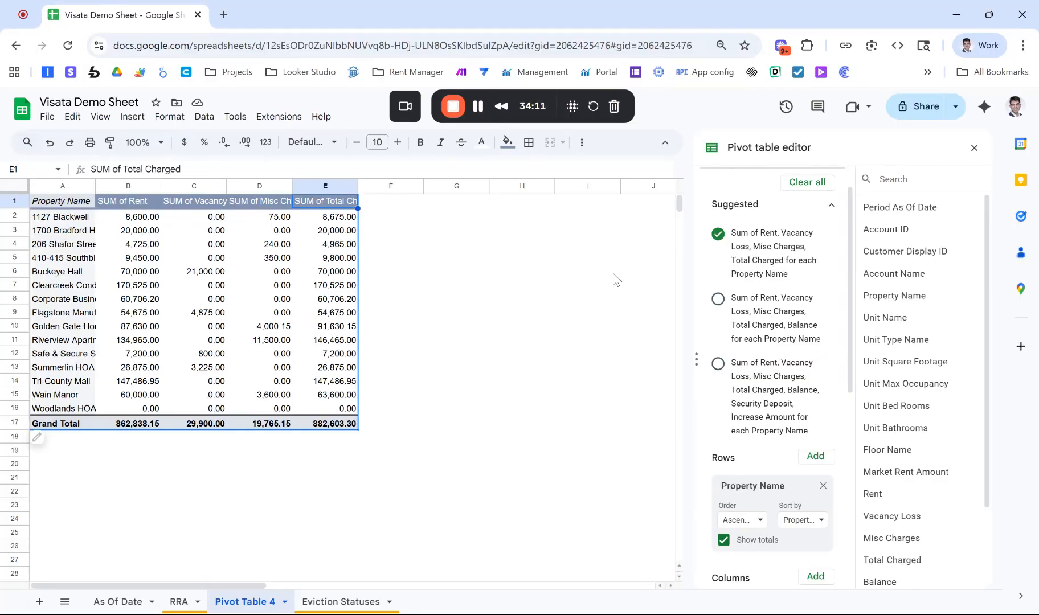
scroll(798, 265, down, 2)
scroll(741, 273, up, 4)
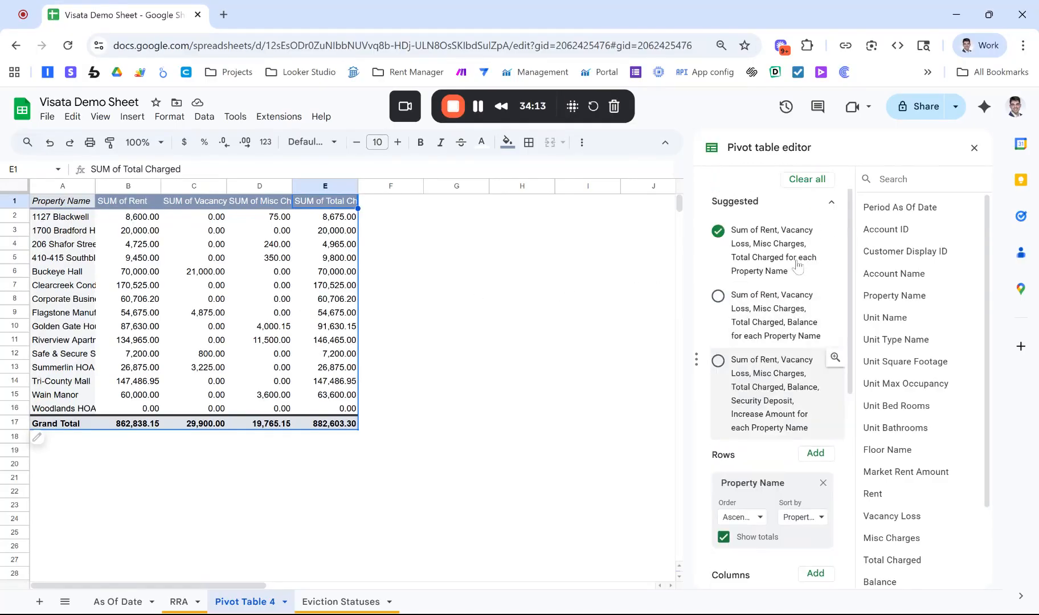
click(719, 273)
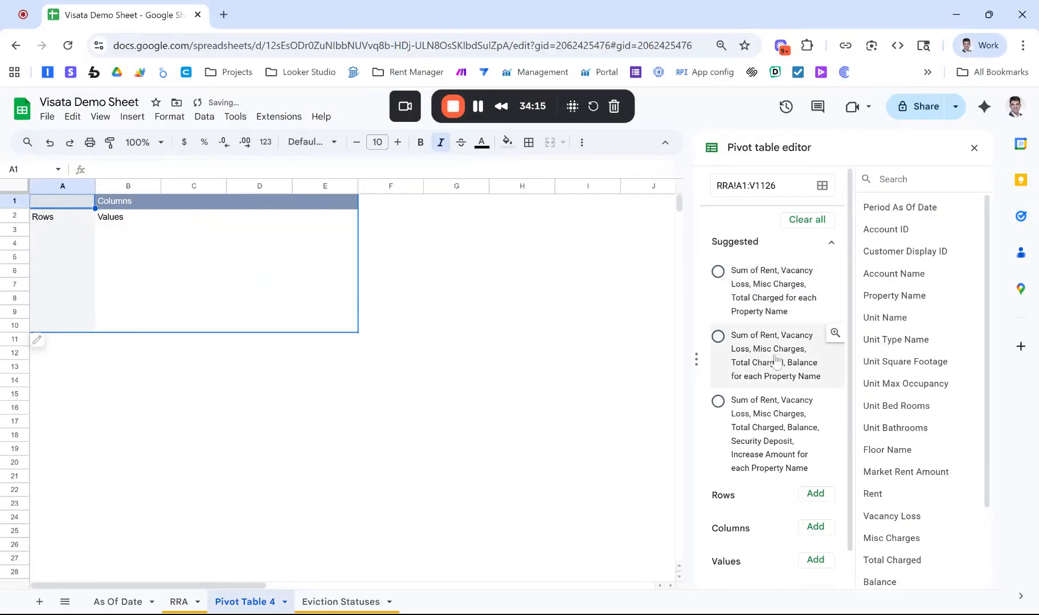
Step: Add Property Name as the pivot table's rows and Period As Of Date as its columns, without column totals
scroll(769, 399, down, 1)
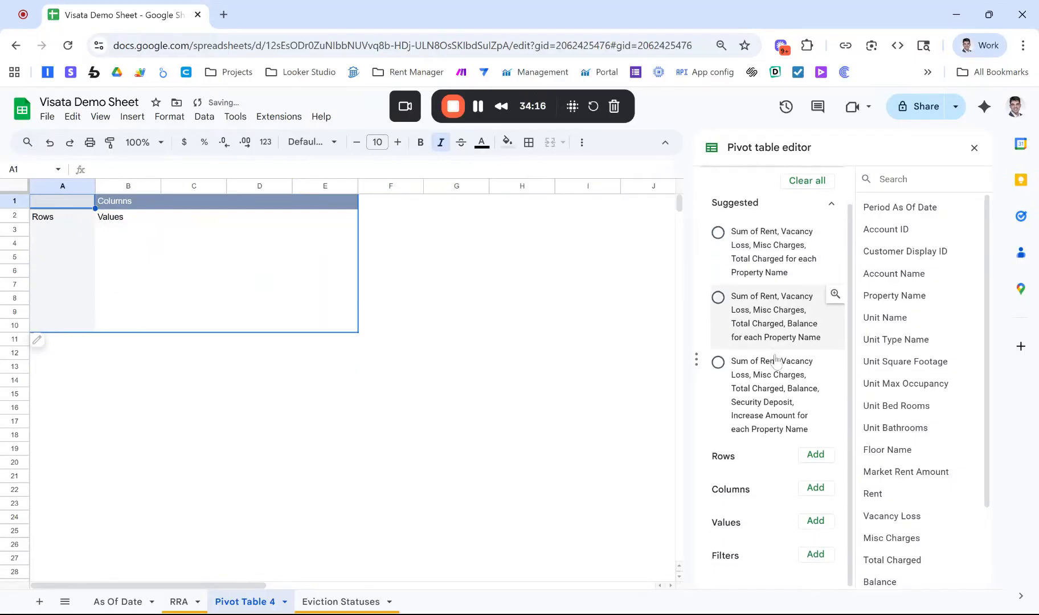
click(813, 456)
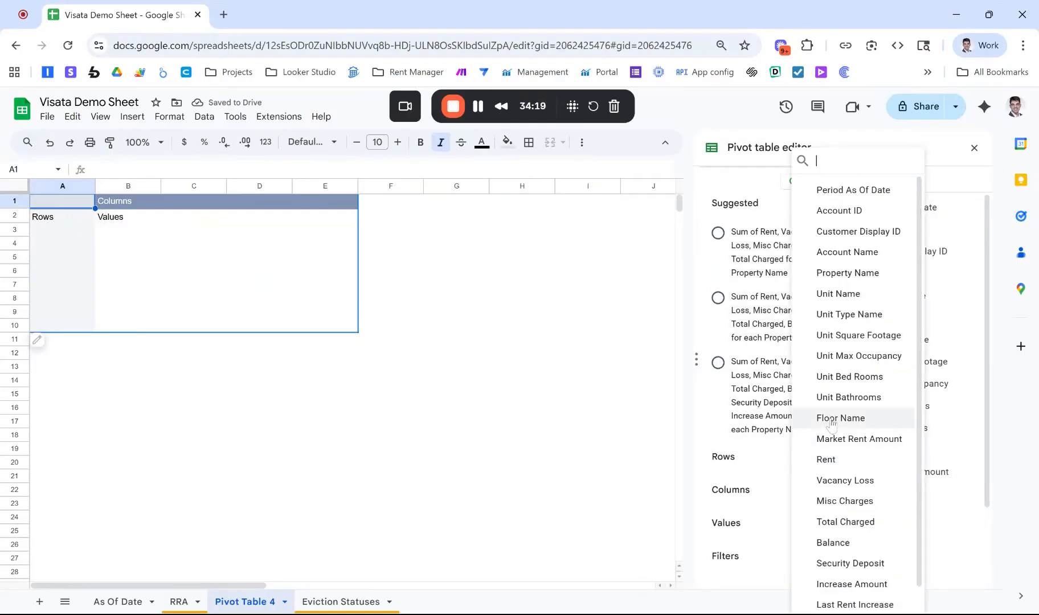
scroll(831, 424, down, 1)
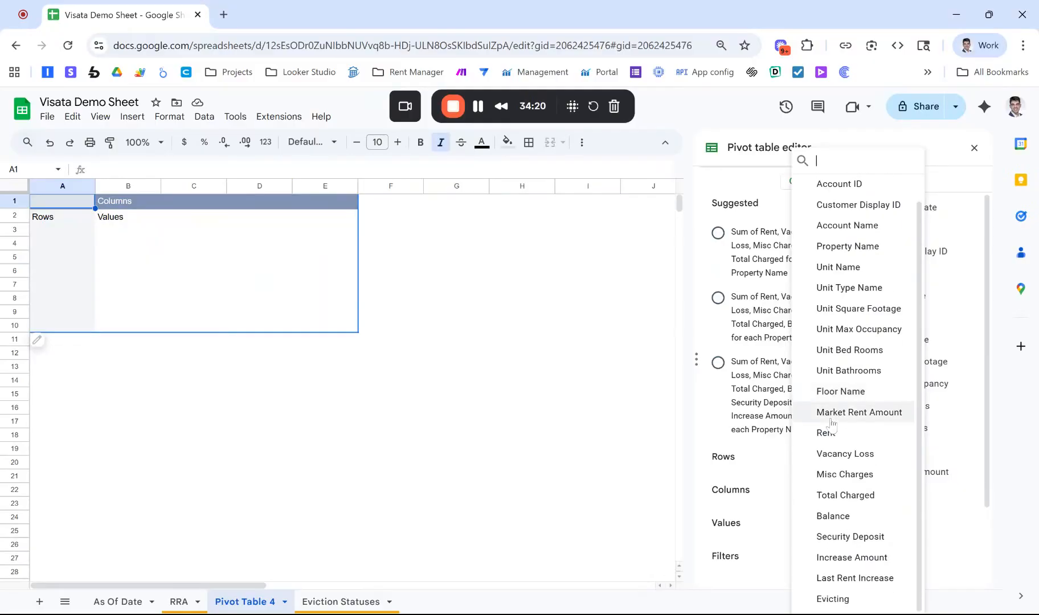
click(848, 247)
drag(752, 397, 763, 489)
click(816, 488)
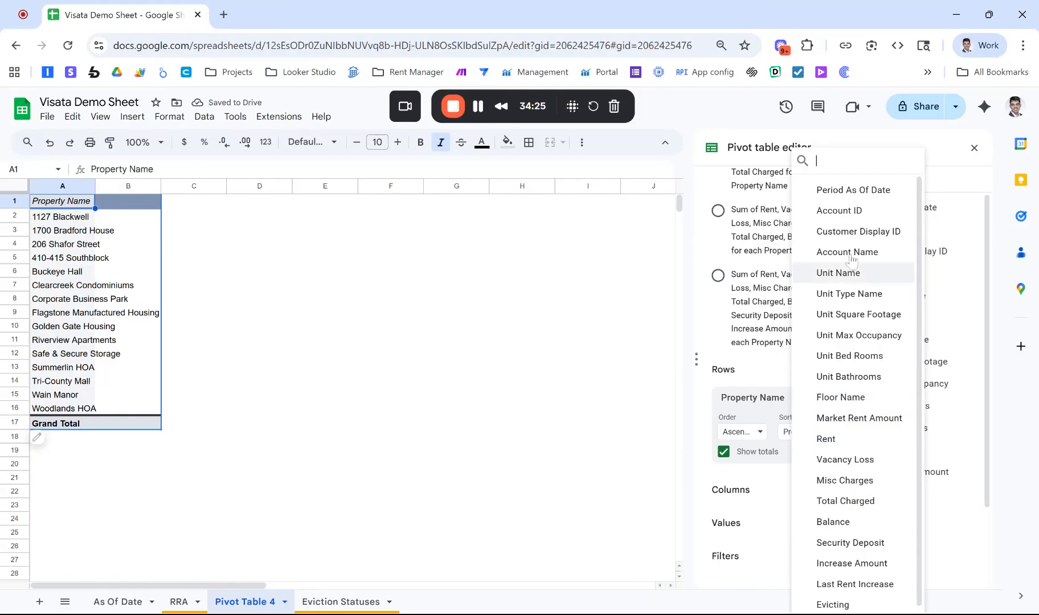
click(860, 190)
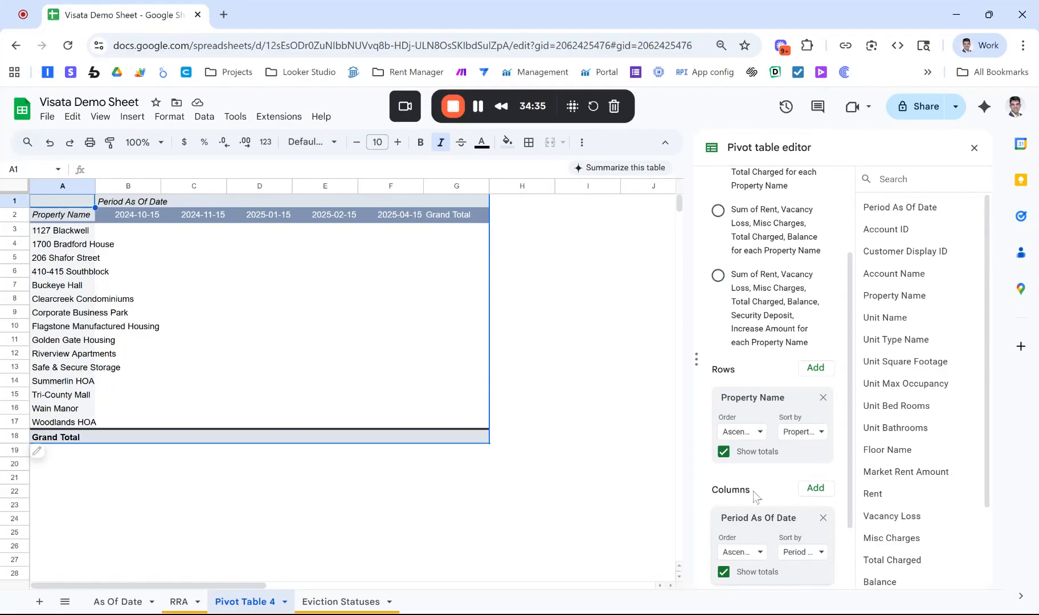
scroll(755, 487, down, 1)
click(723, 512)
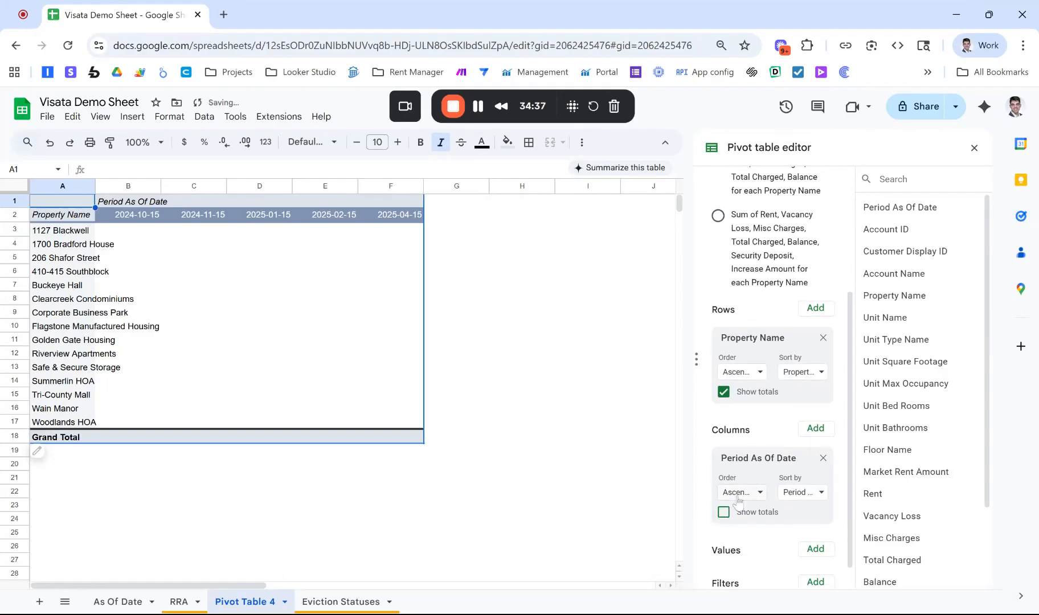
Step: Add Rent, summarized by SUM, as the pivot table's values
scroll(751, 474, down, 1)
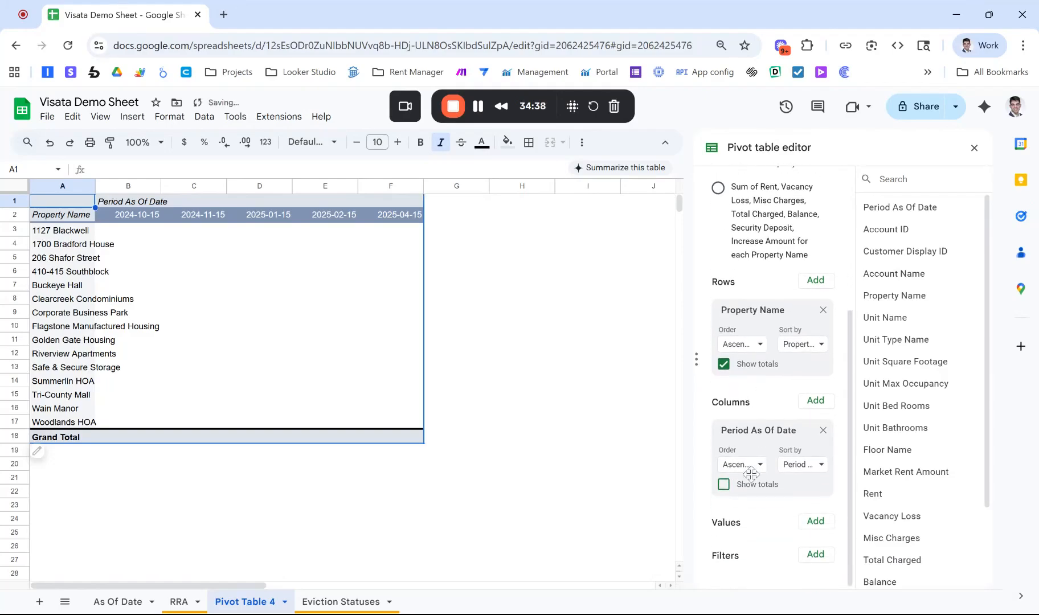
click(815, 522)
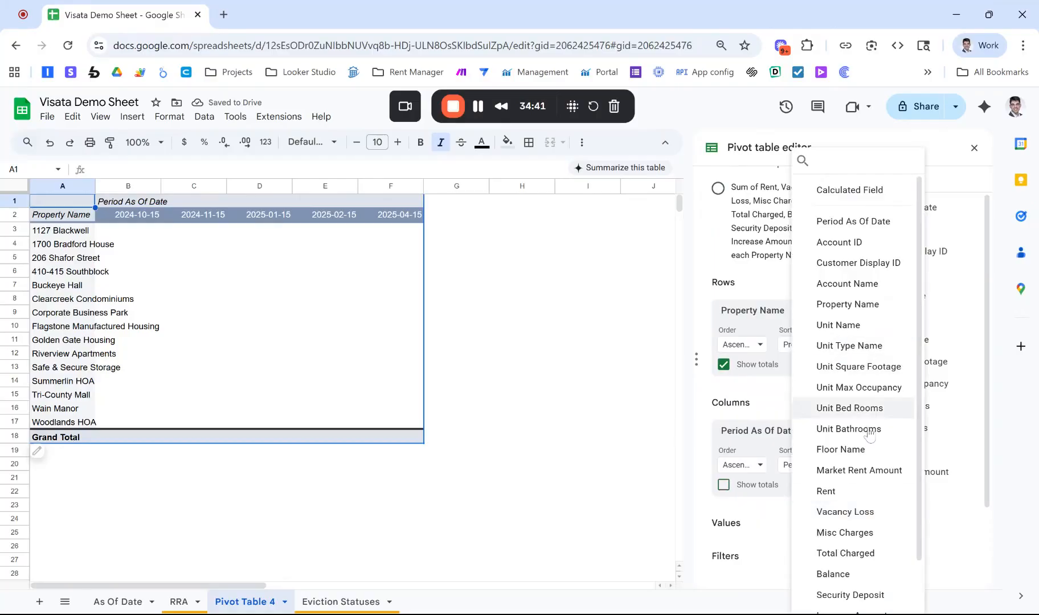
click(852, 493)
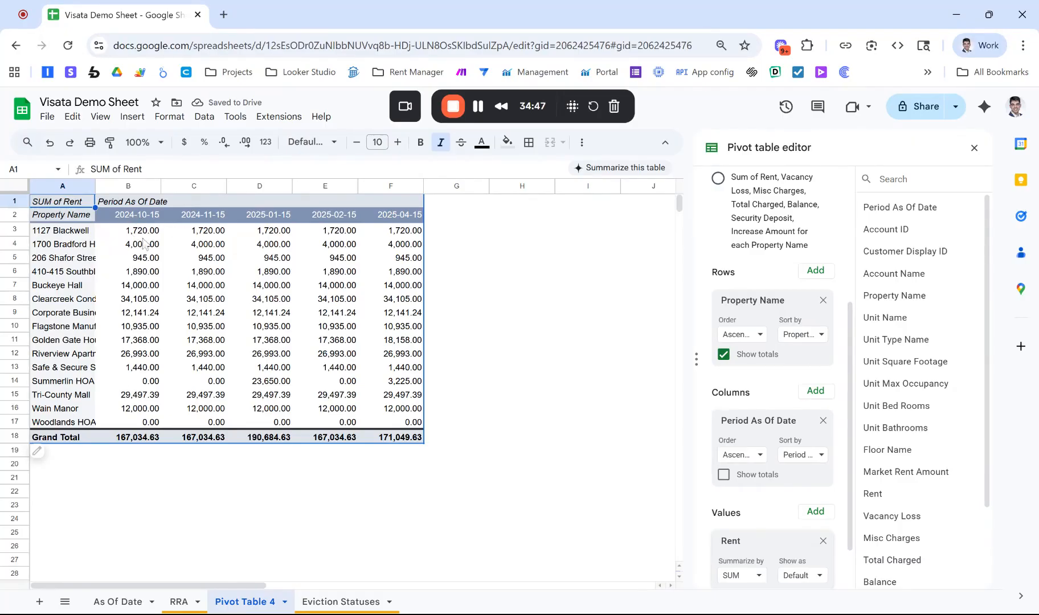
click(130, 220)
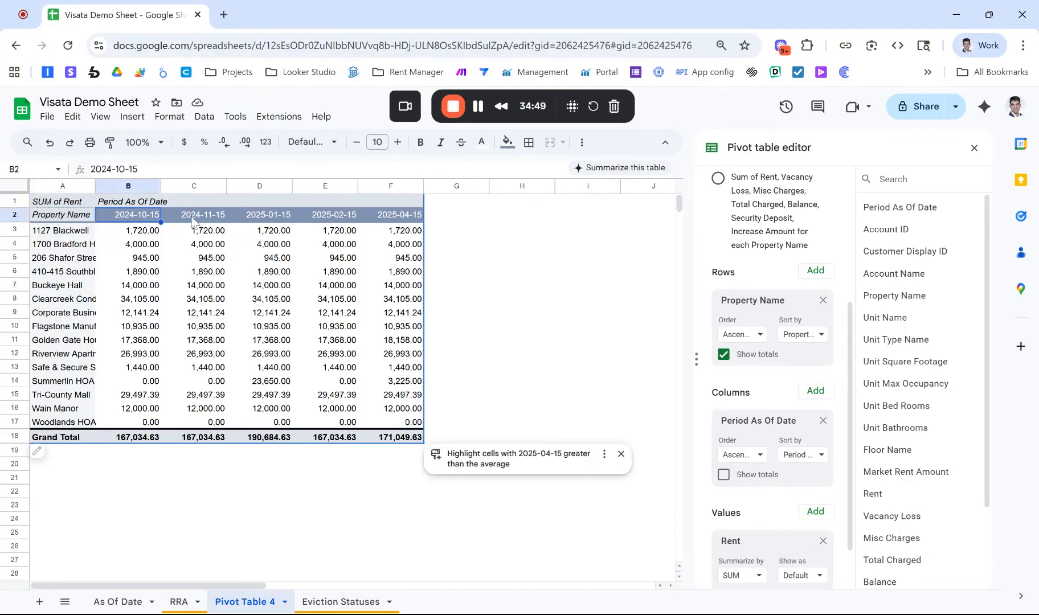
click(130, 235)
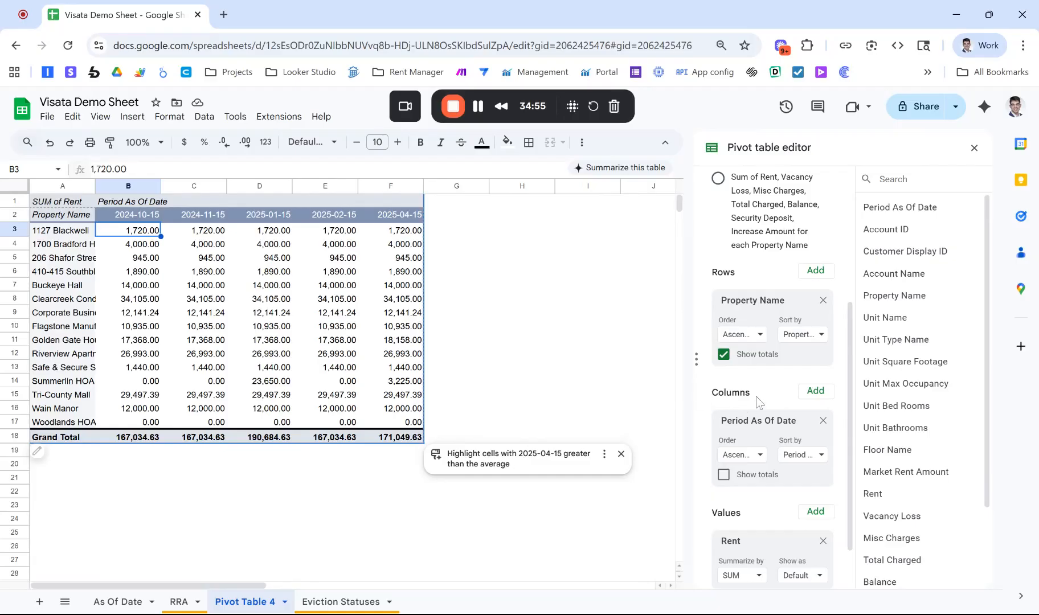
Step: Add Unit Name as a second row level under Property Name and look through the rent by unit
click(812, 271)
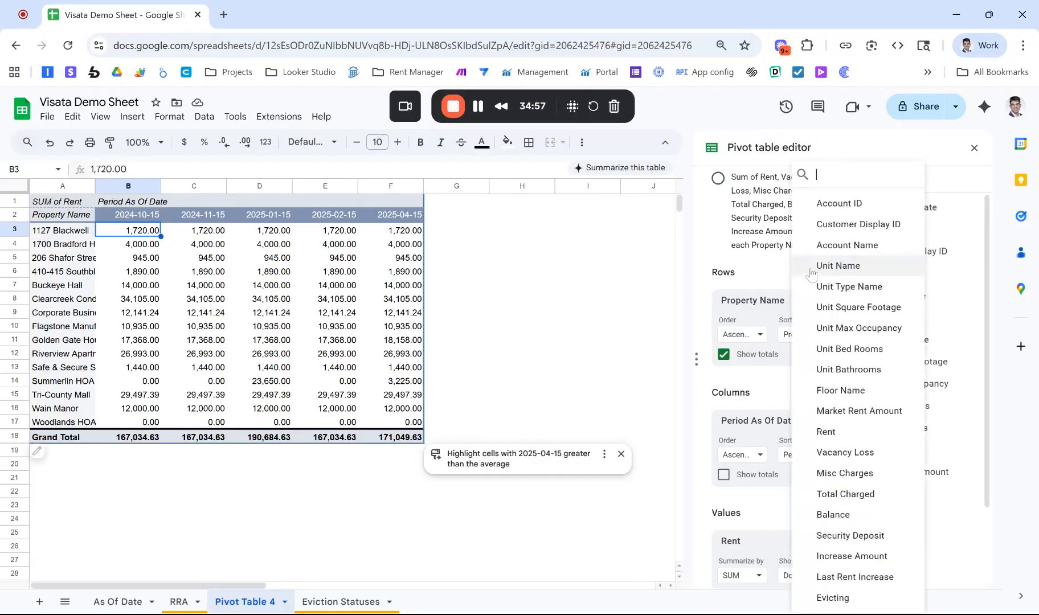
click(853, 268)
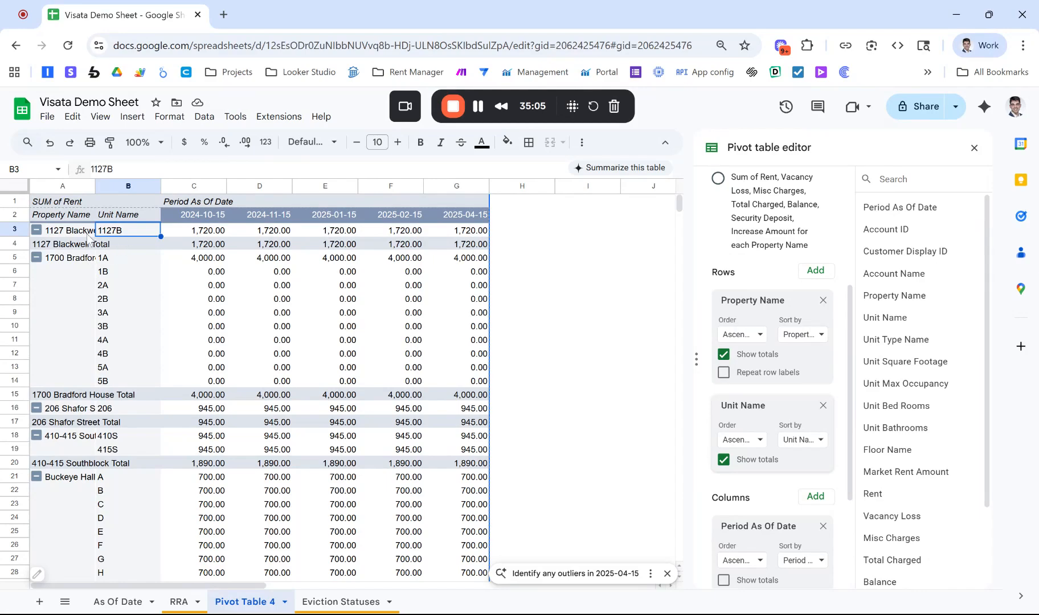
scroll(122, 288, down, 2)
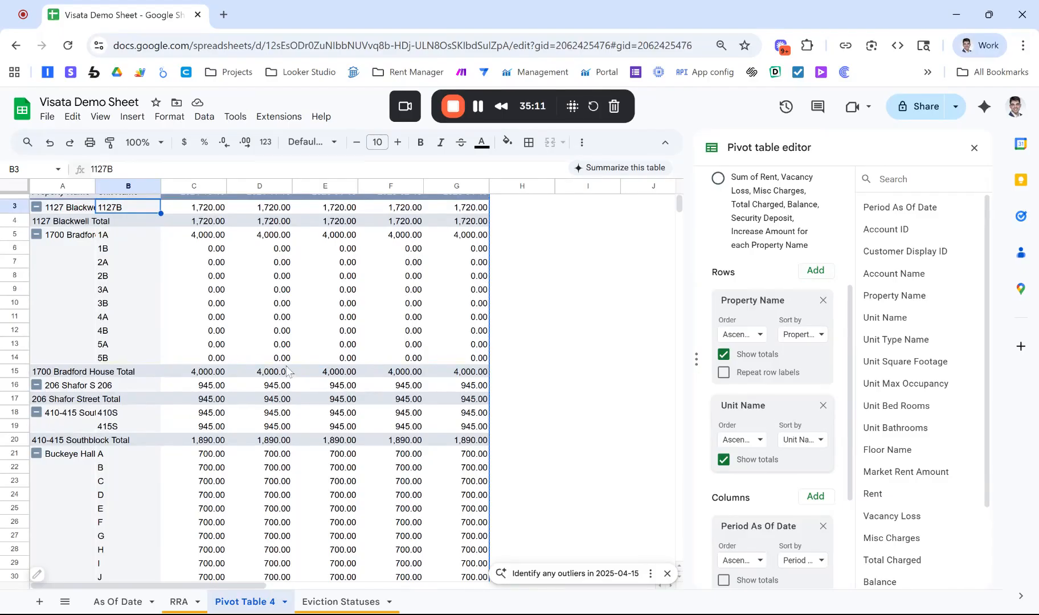
scroll(319, 331, up, 1)
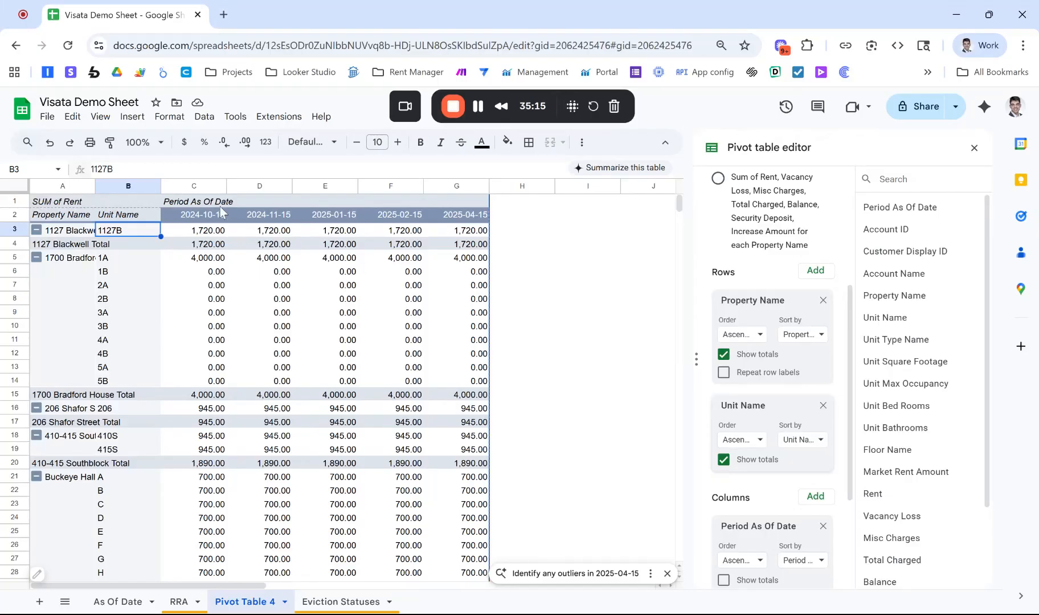
scroll(192, 249, down, 5)
scroll(192, 249, up, 5)
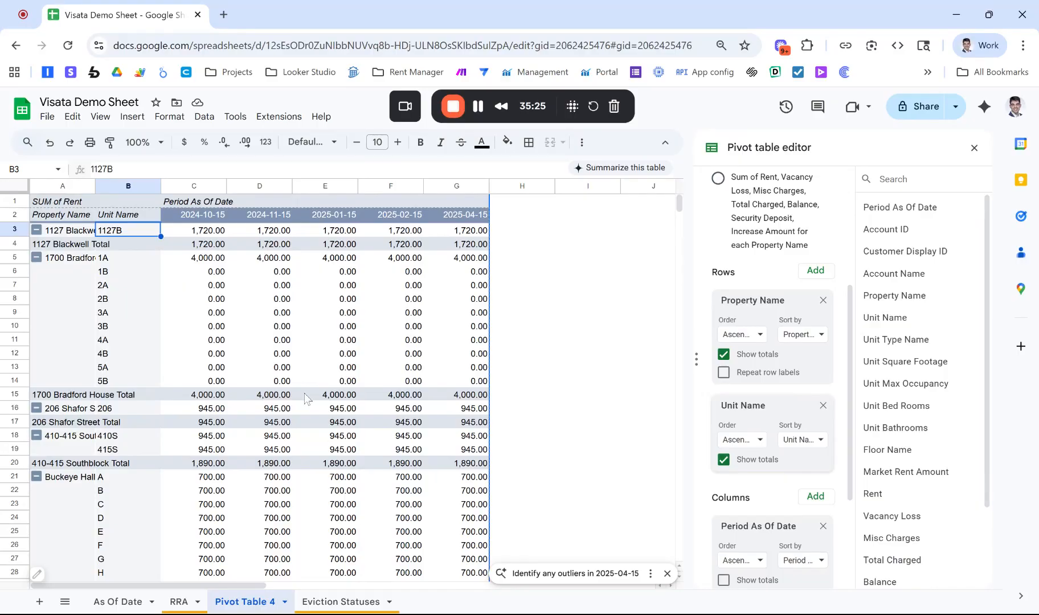
Step: Go to the Eviction Statuses sheet and open the untitled Tenants query that feeds it for editing
click(178, 602)
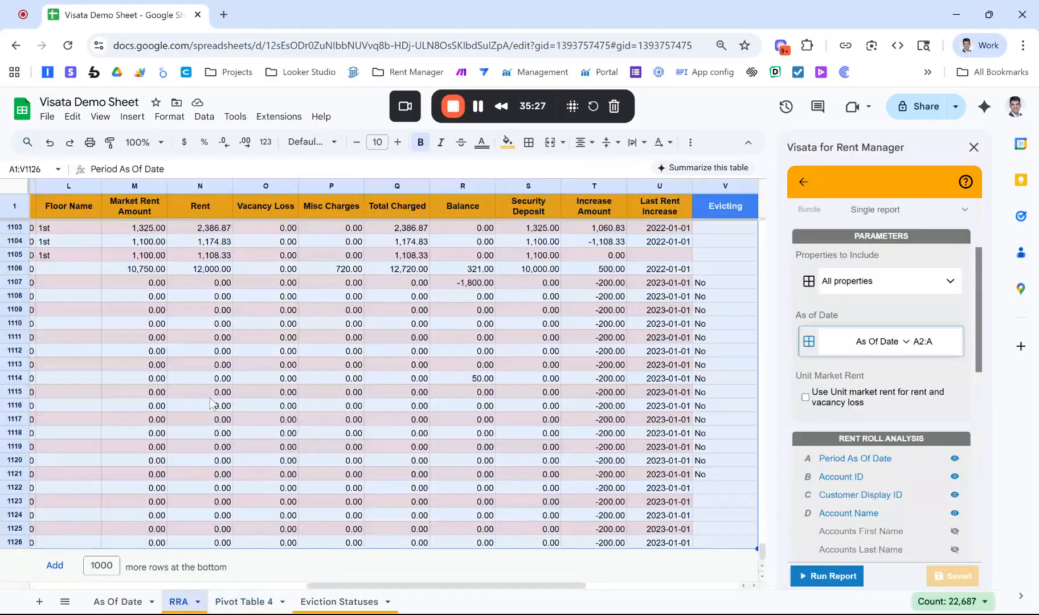
click(412, 299)
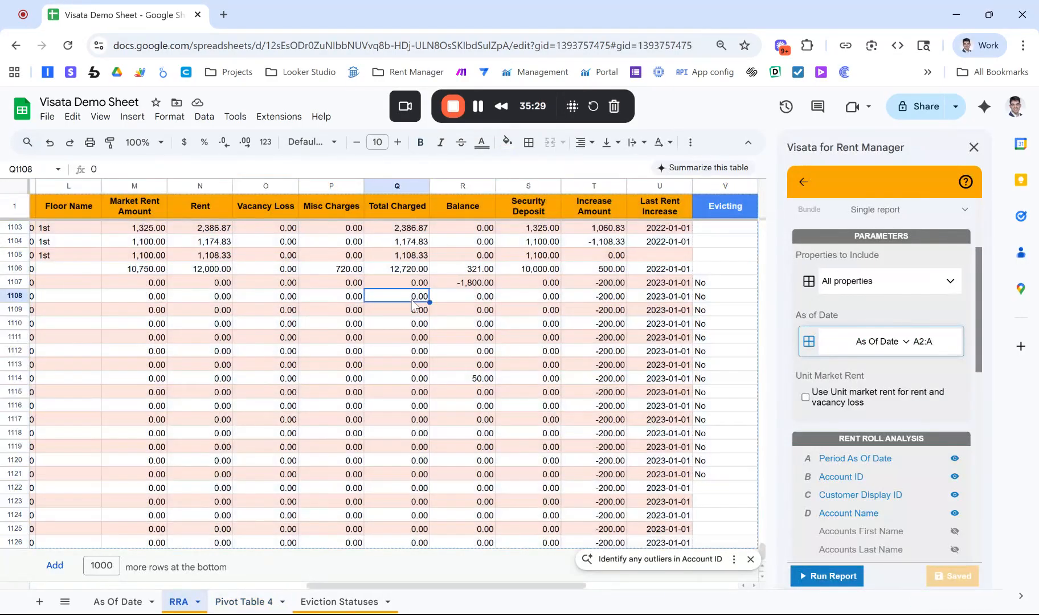
scroll(791, 278, up, 10)
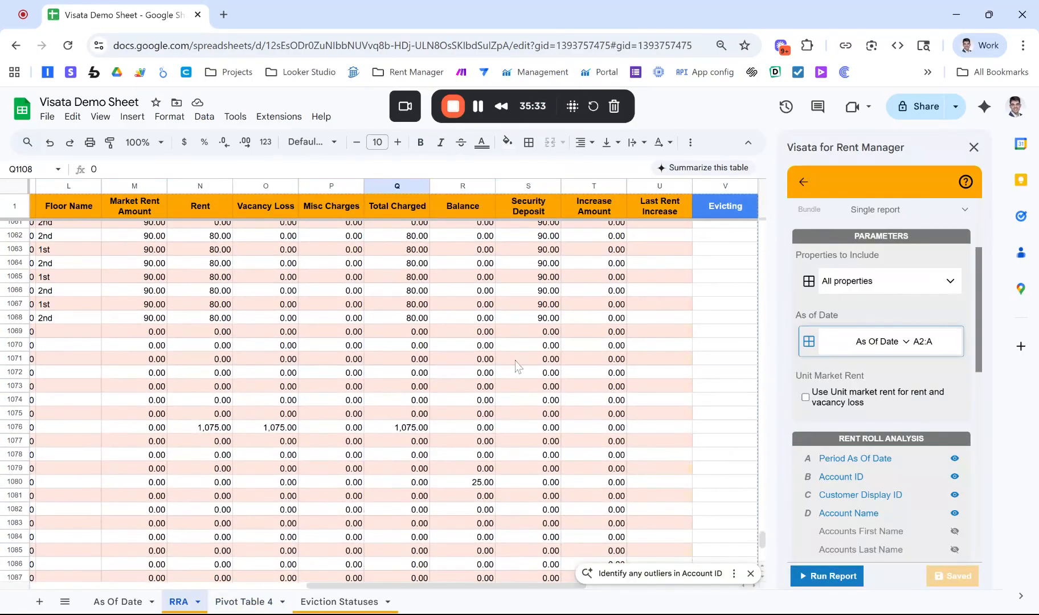
click(338, 602)
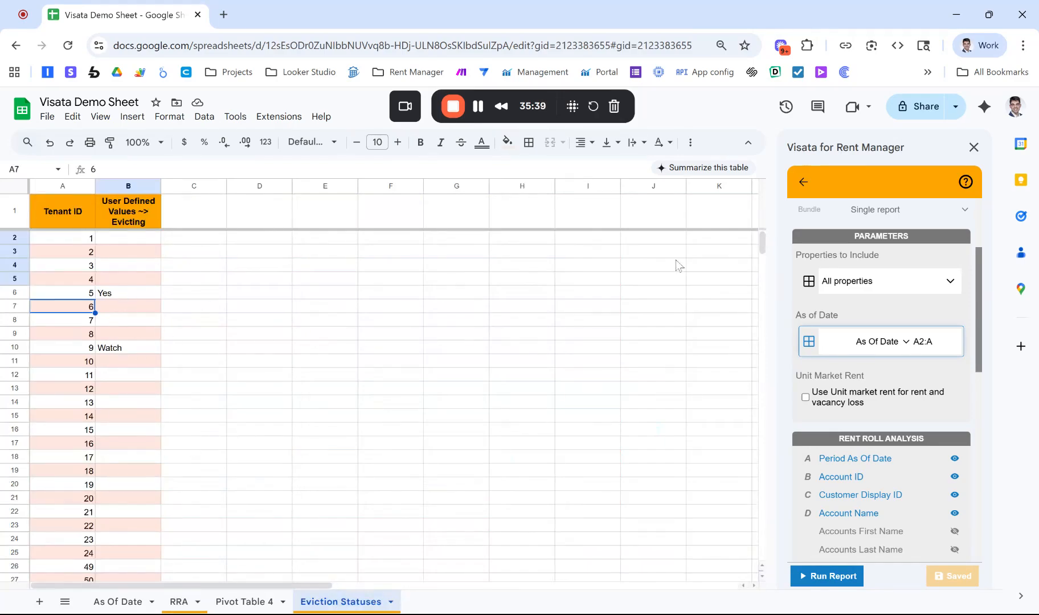
click(802, 184)
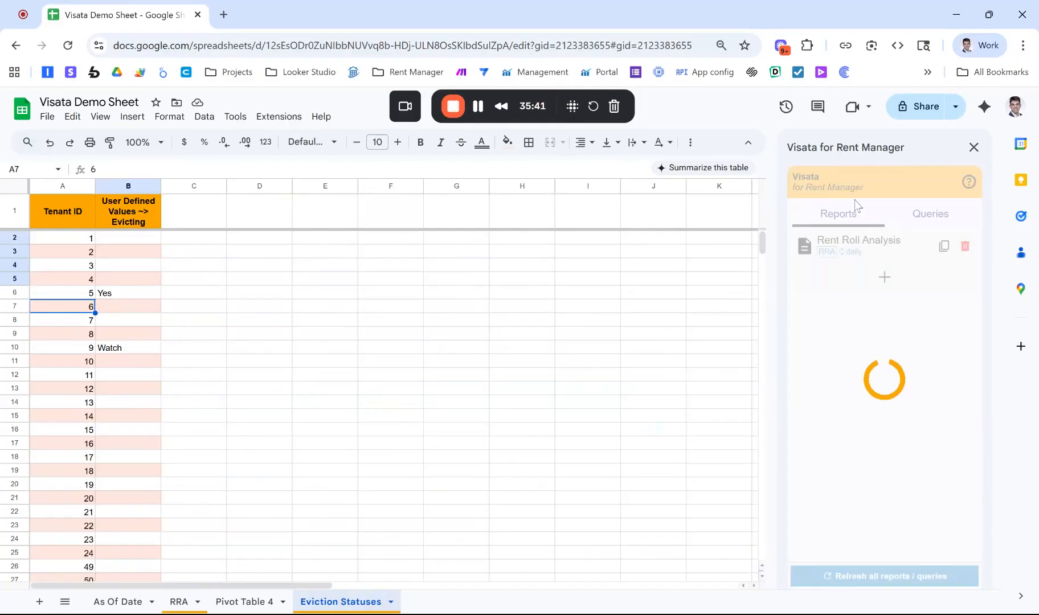
click(930, 215)
click(859, 243)
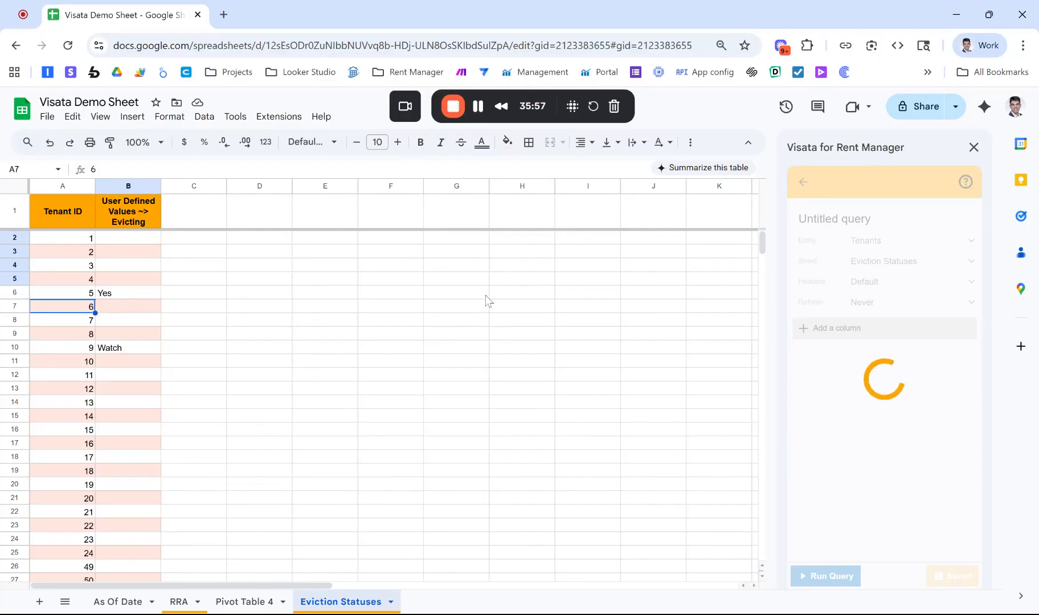
Step: Delete the empty columns C through Z from the Eviction Statuses sheet
click(188, 188)
scroll(188, 188, right, 10)
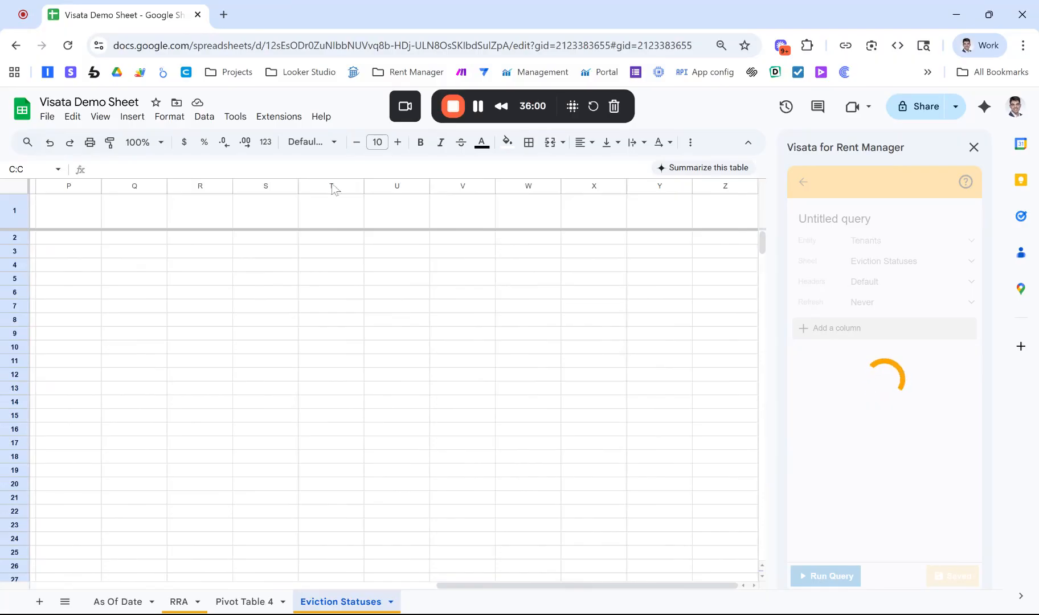
shift+click(717, 186)
right_click(714, 183)
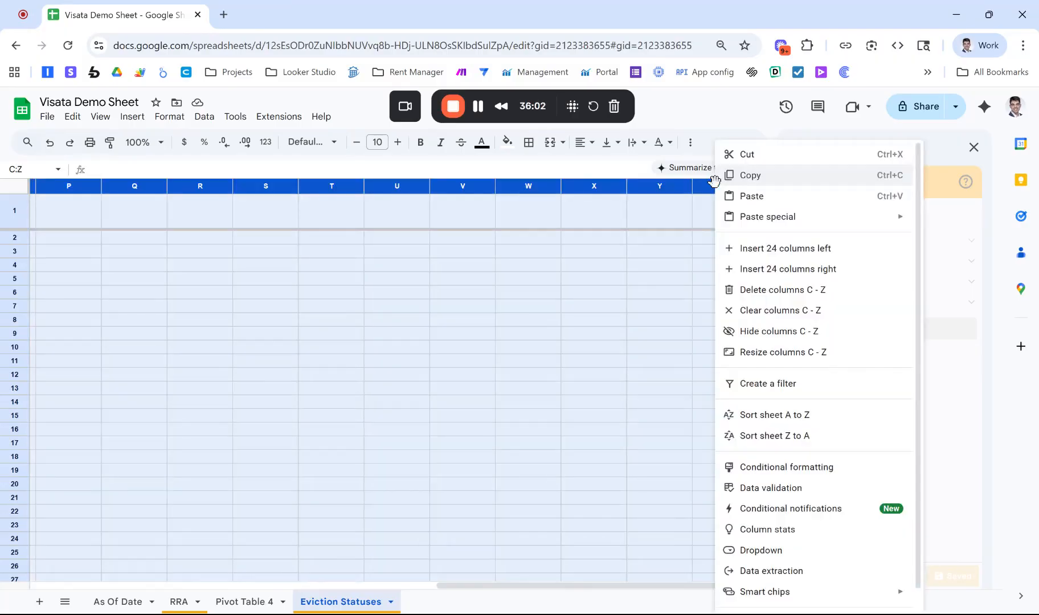
click(766, 289)
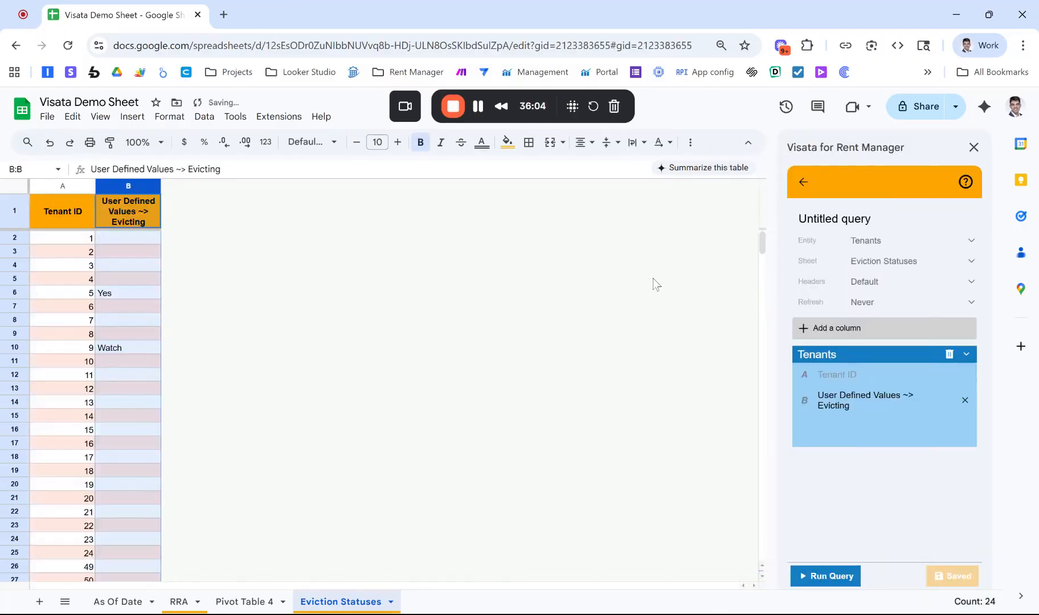
click(129, 292)
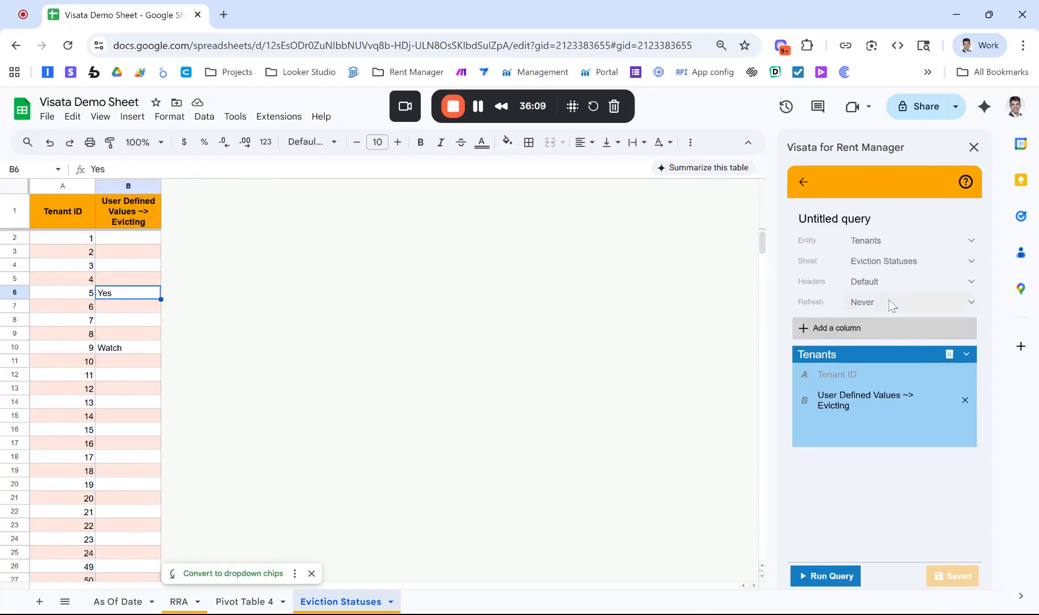
Step: Set the query's refresh to Daily, rename it Evictions, and save it
click(890, 354)
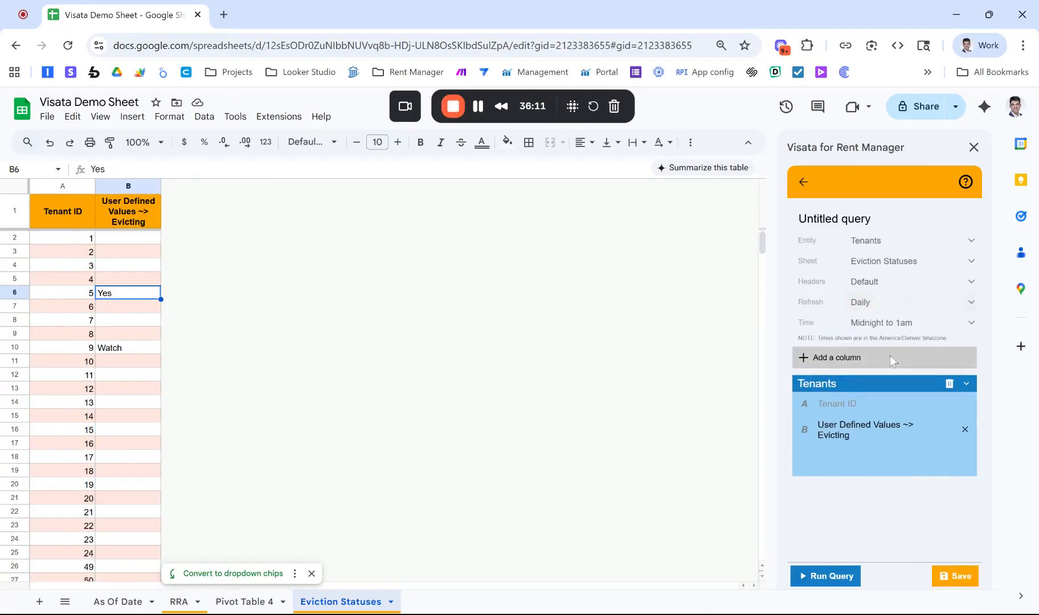
click(835, 219)
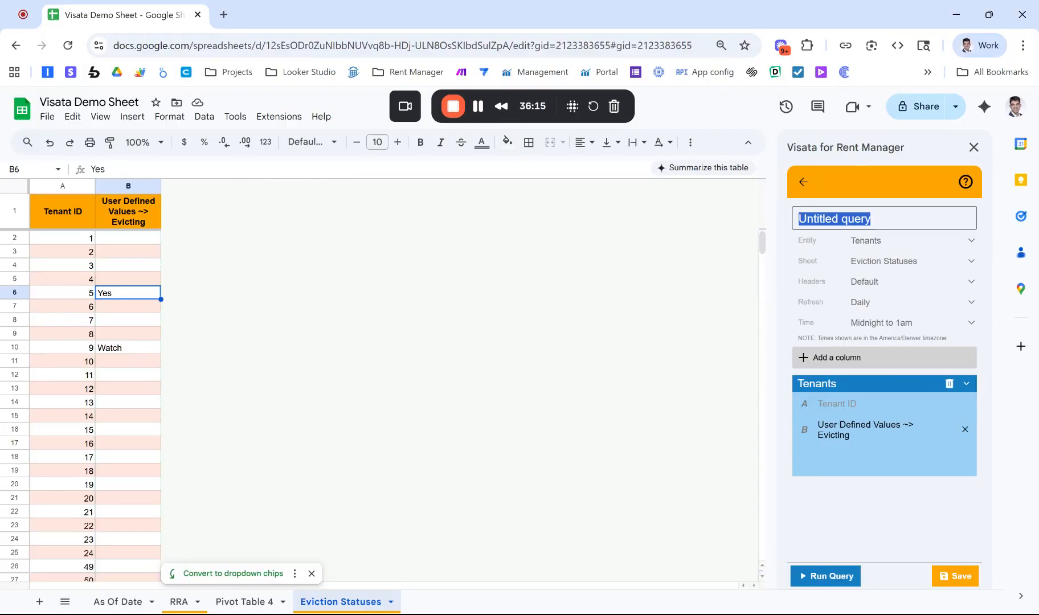
text(Evictions)
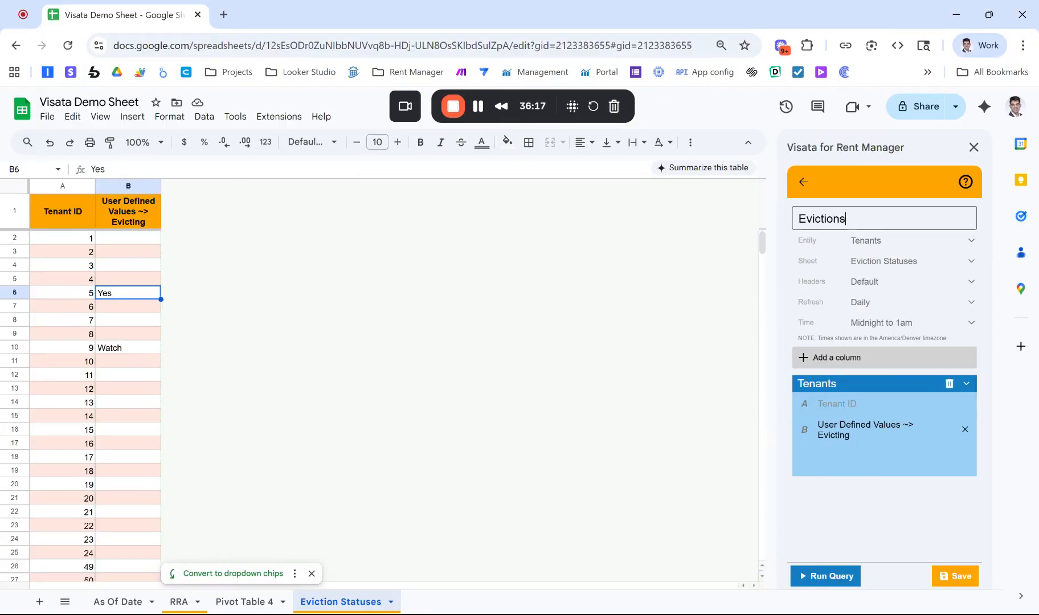
click(948, 578)
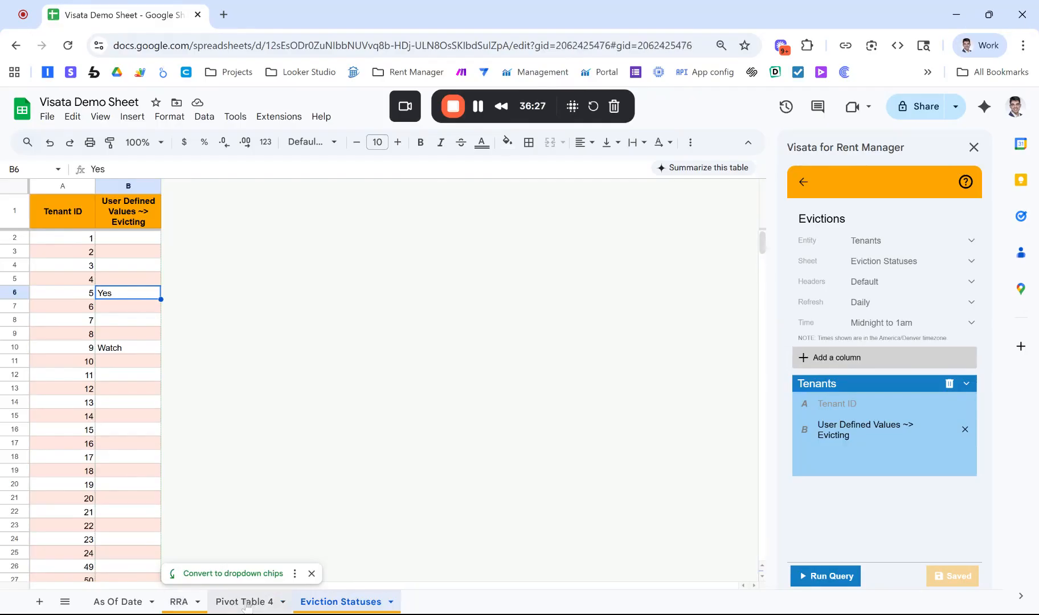
Step: Rename the Pivot Table 4 sheet as Report and move it to the end, after Eviction Statuses
double_click(244, 603)
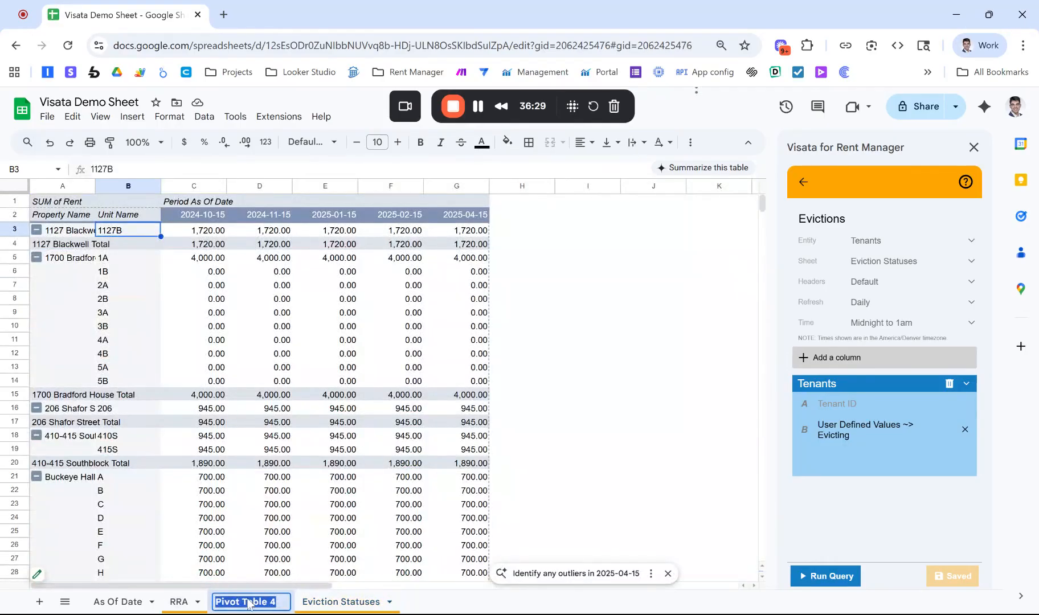
text(Report)
key(Return)
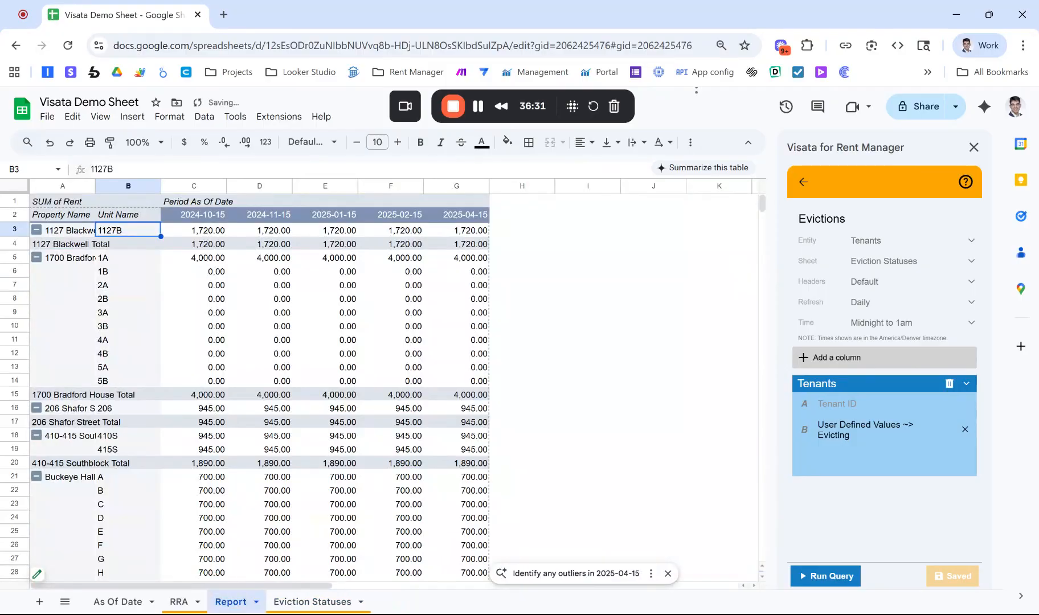
drag(234, 602, 352, 605)
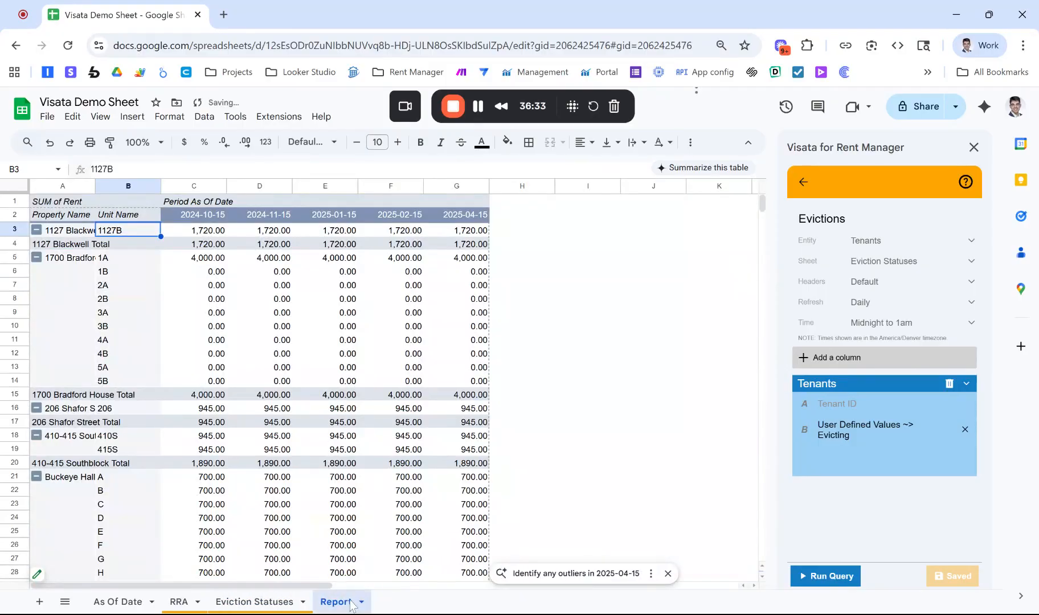
scroll(255, 253, down, 5)
scroll(255, 253, up, 5)
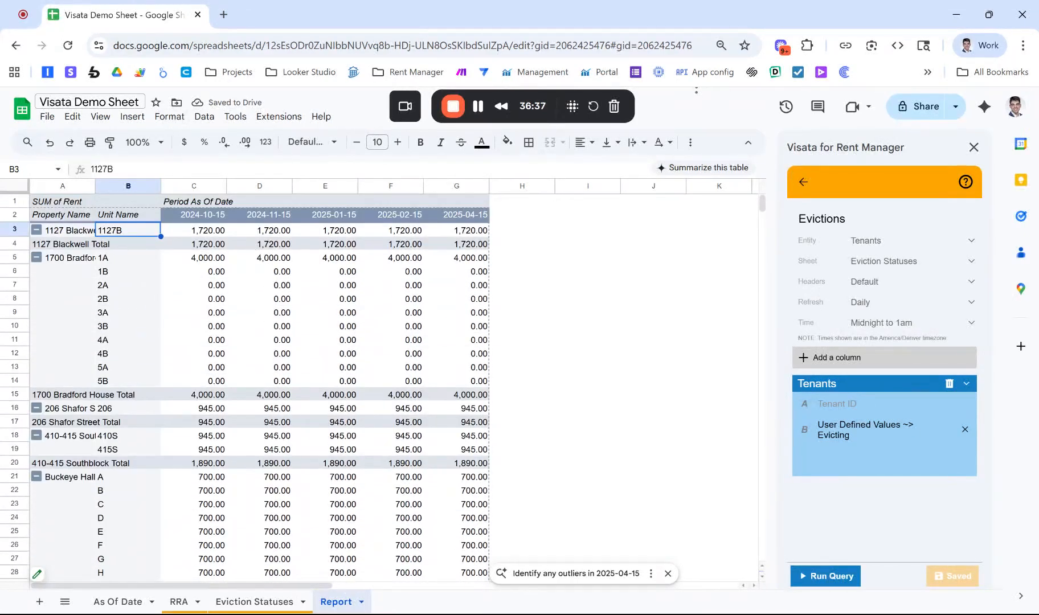
Step: Hide the As Of Date, RRA and Eviction Statuses sheets, and hide row 1 of the Report sheet
click(112, 603)
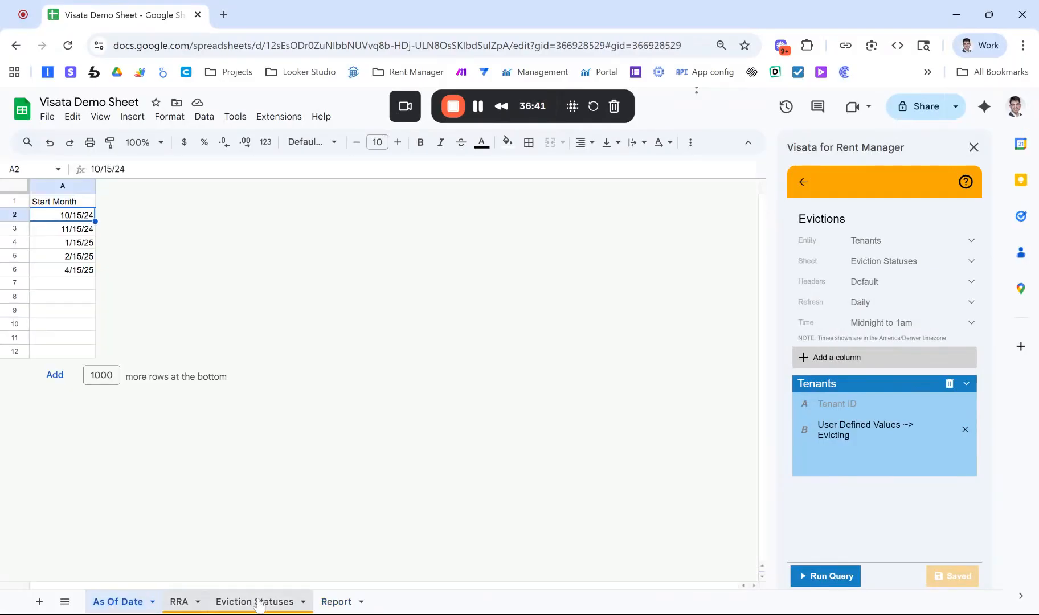
right_click(258, 605)
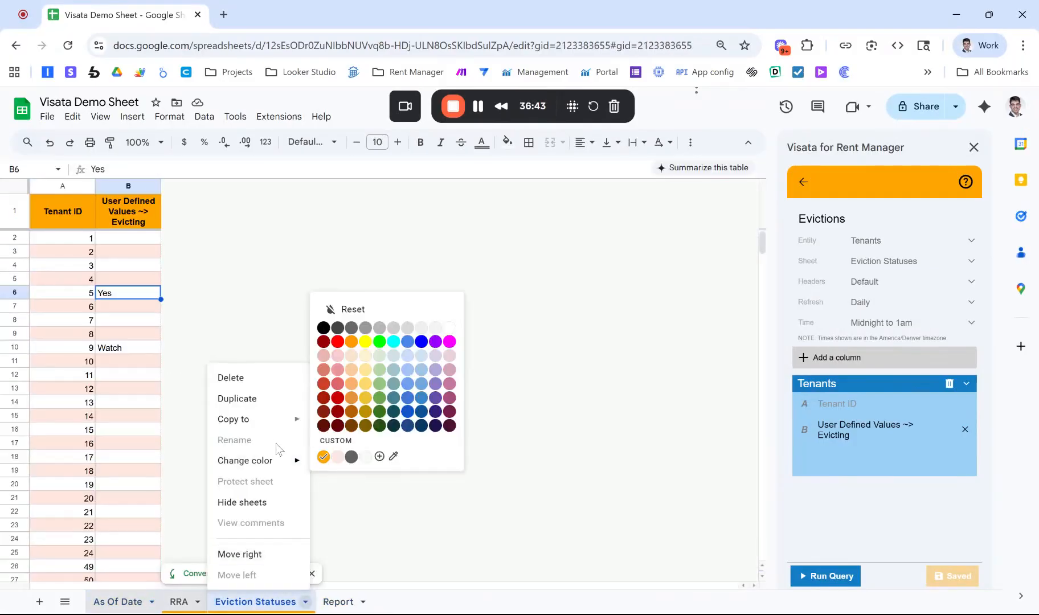
click(257, 504)
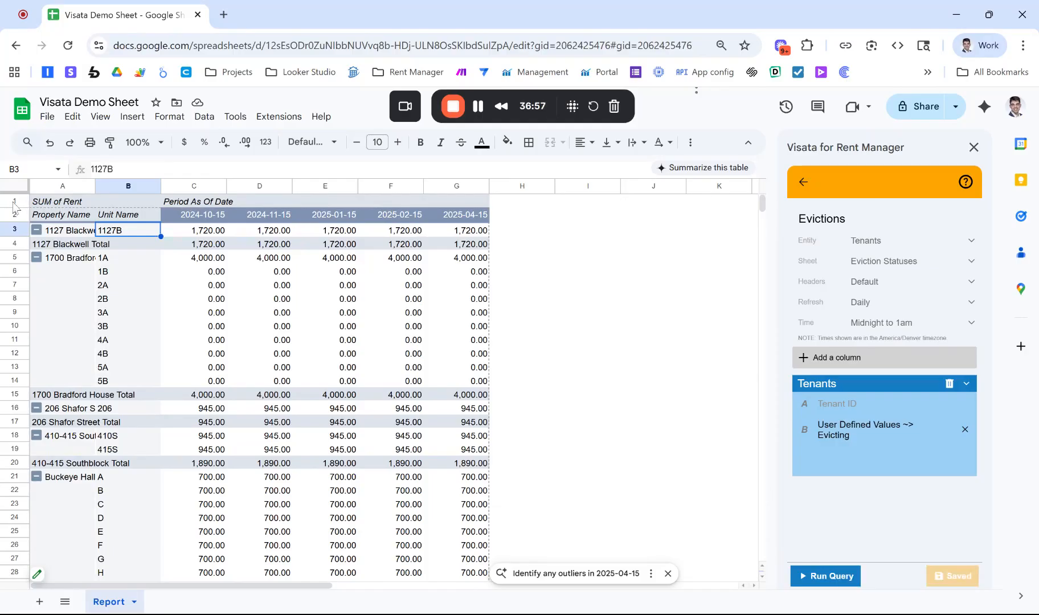
right_click(13, 203)
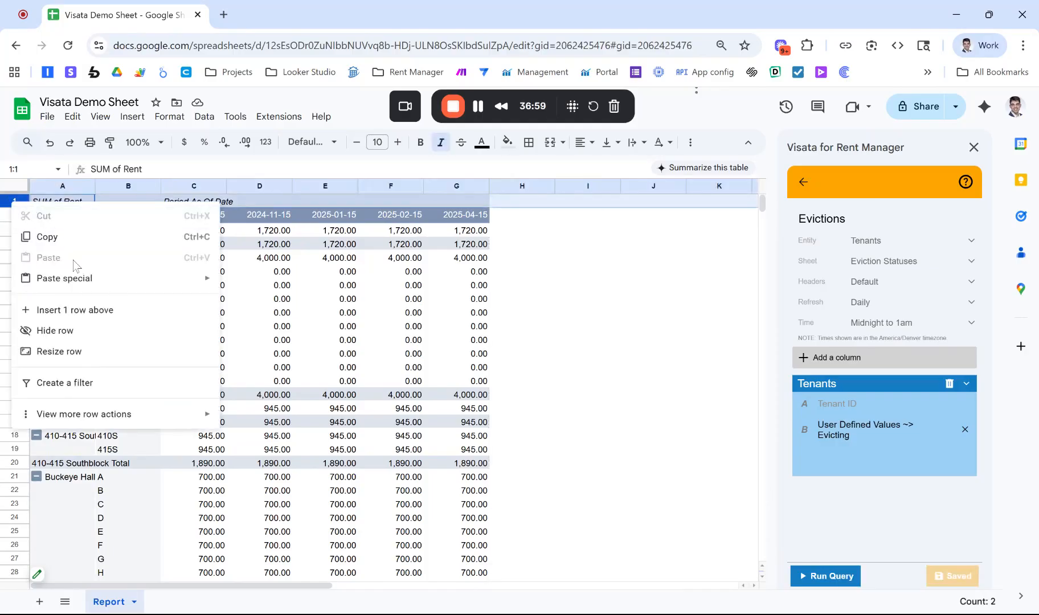
click(73, 332)
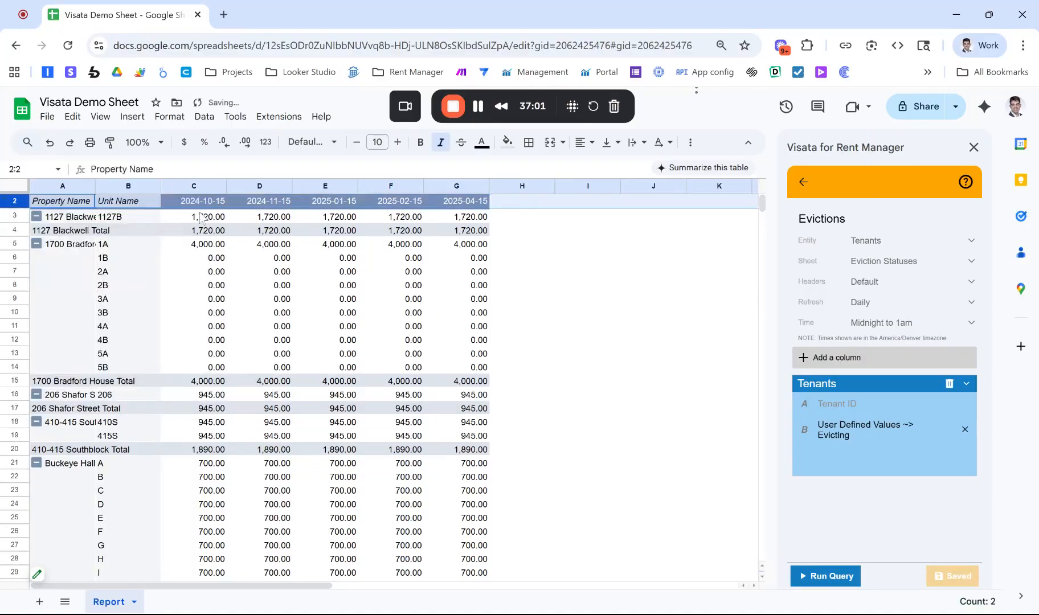
Step: Format the period date headers in C2:G2 of the Report sheet as abbreviated month and four-digit year, like Sep 2008
click(207, 208)
key(shift+Right)
key(shift+Right)
key(shift+Right)
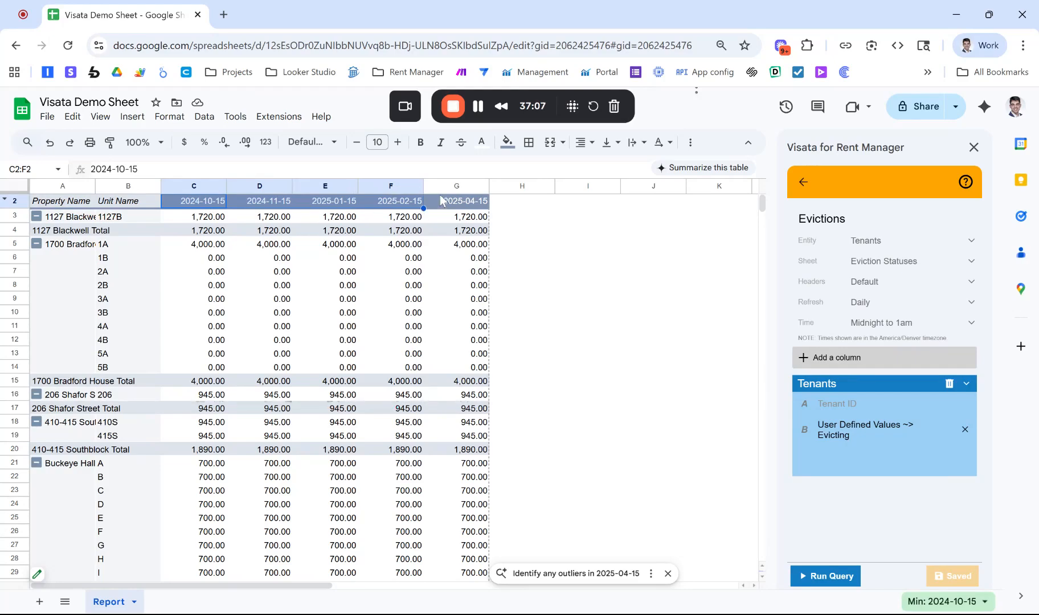
key(shift+Right)
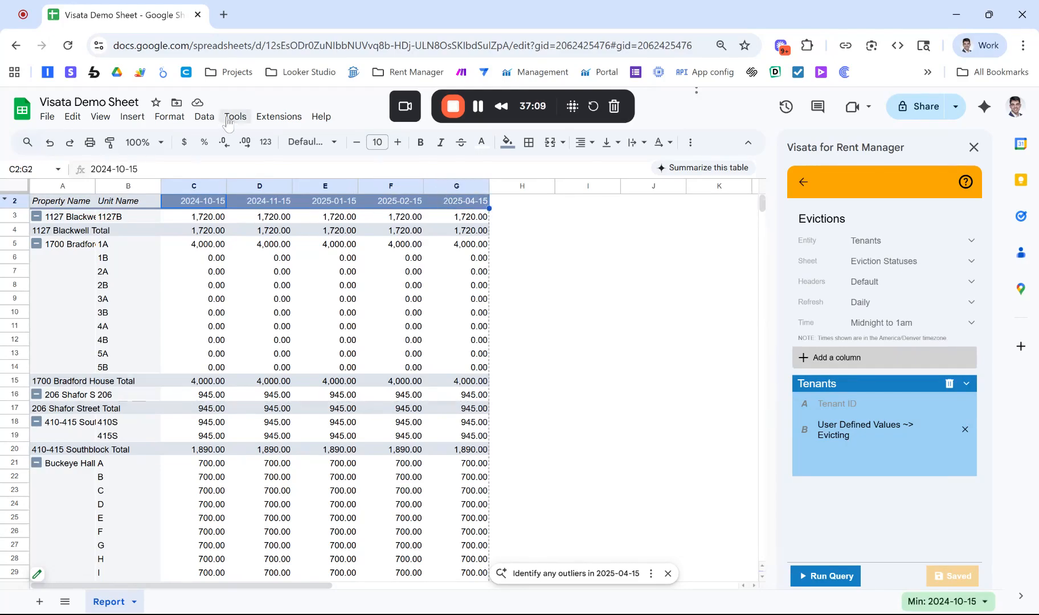
click(170, 116)
mouse_move(260, 169)
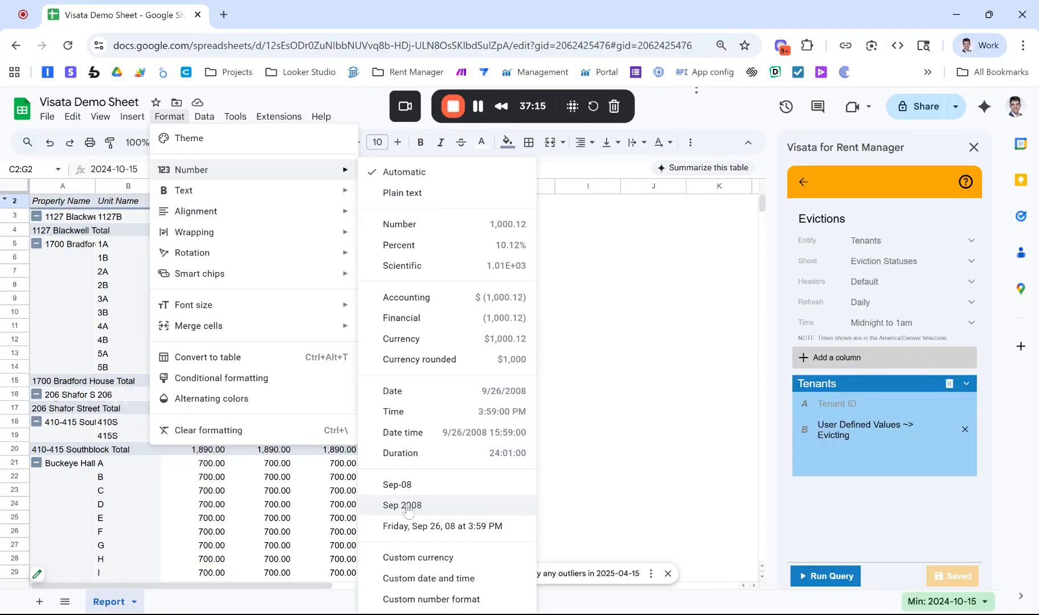
click(408, 507)
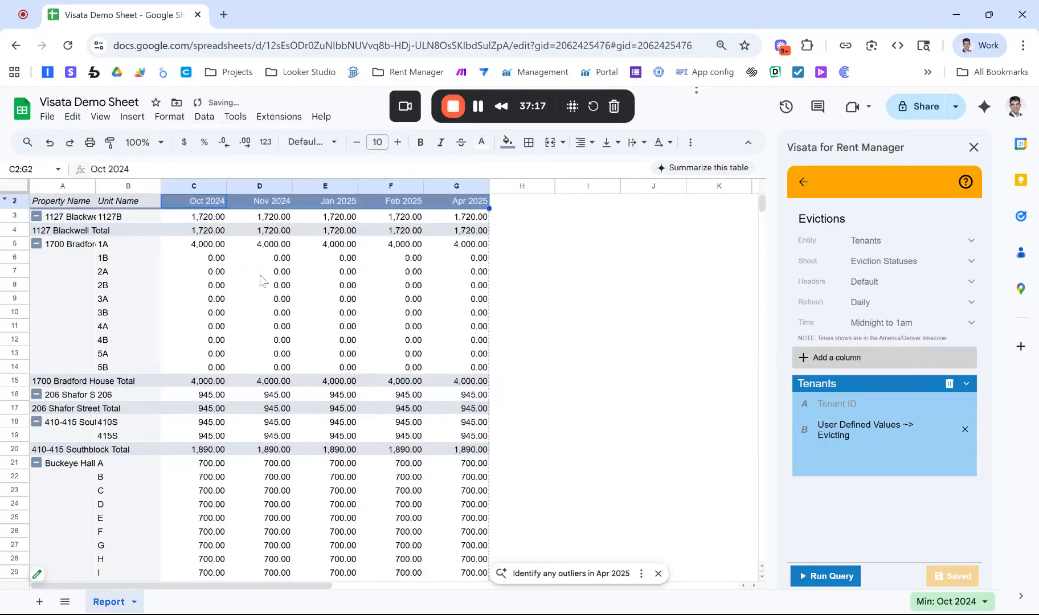
Step: Widen column A of the Report sheet to fit the full property names
drag(95, 186, 155, 186)
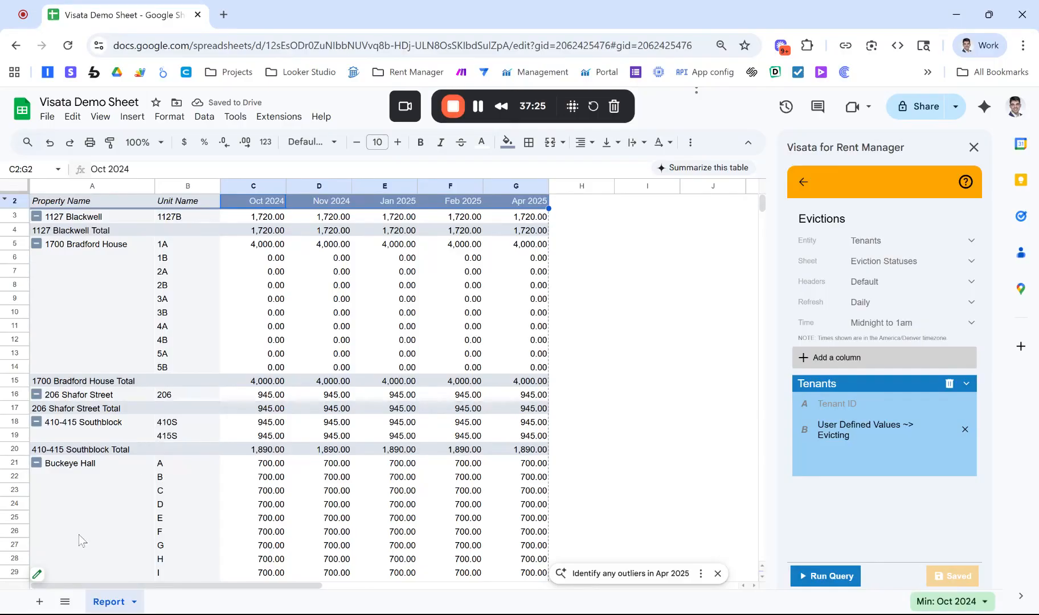
scroll(274, 399, down, 5)
scroll(399, 313, up, 5)
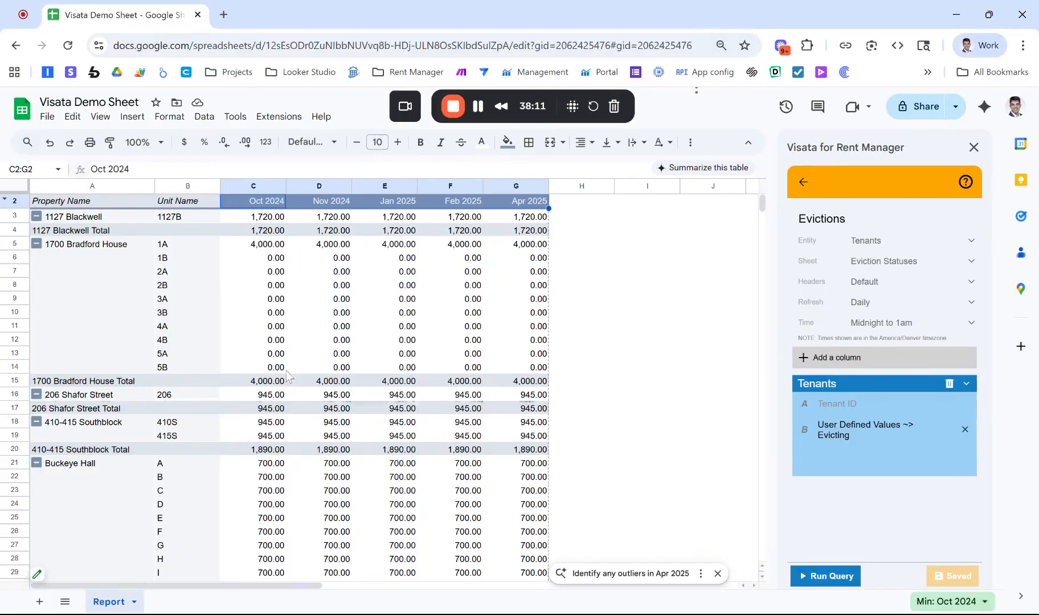
Step: Unhide the RRA sheet and return to its first rows and columns
click(65, 602)
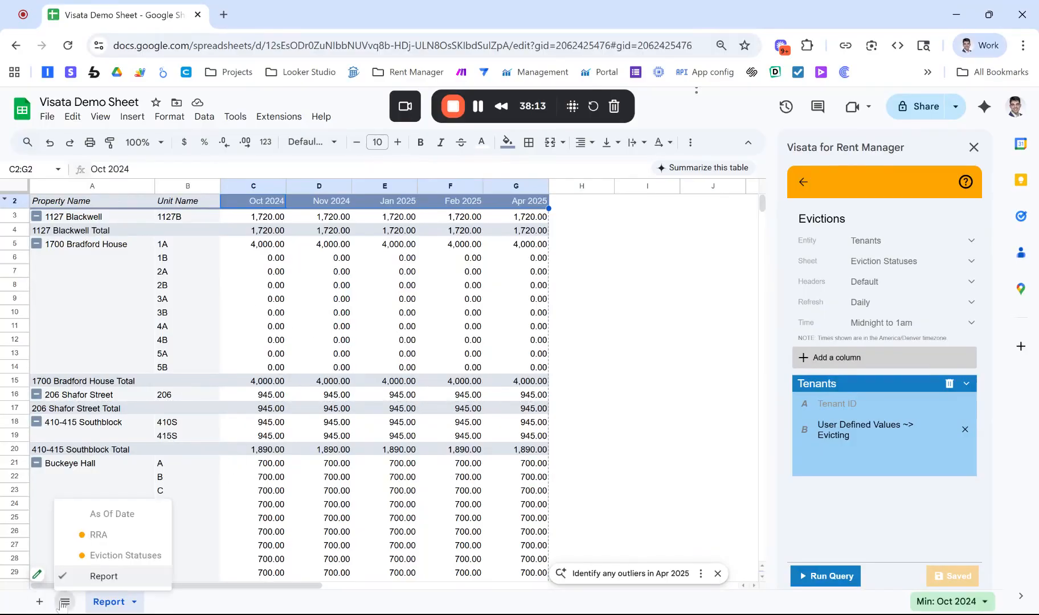
click(112, 540)
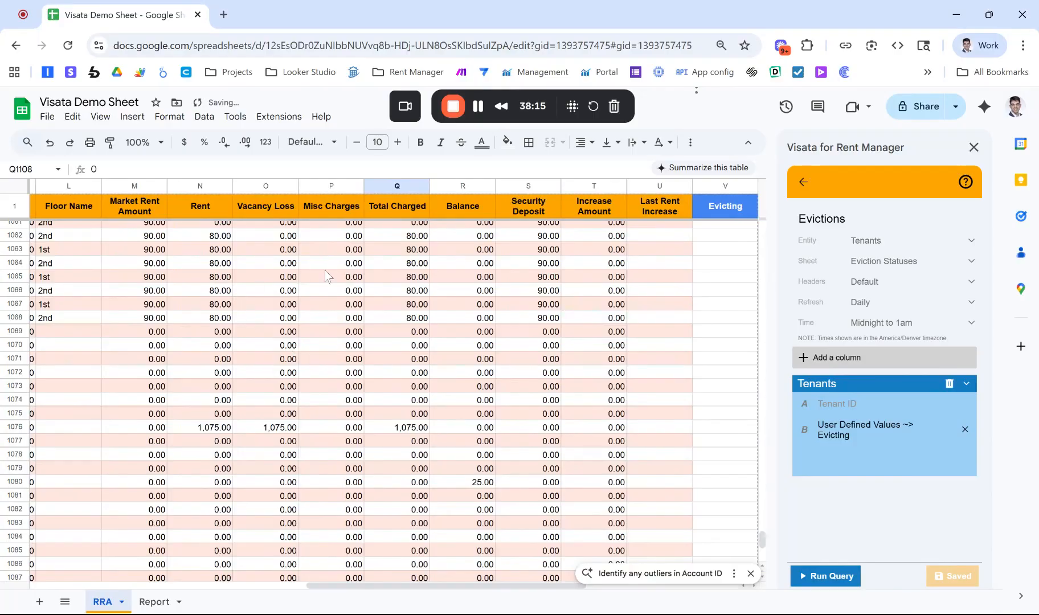
scroll(324, 271, up, 20)
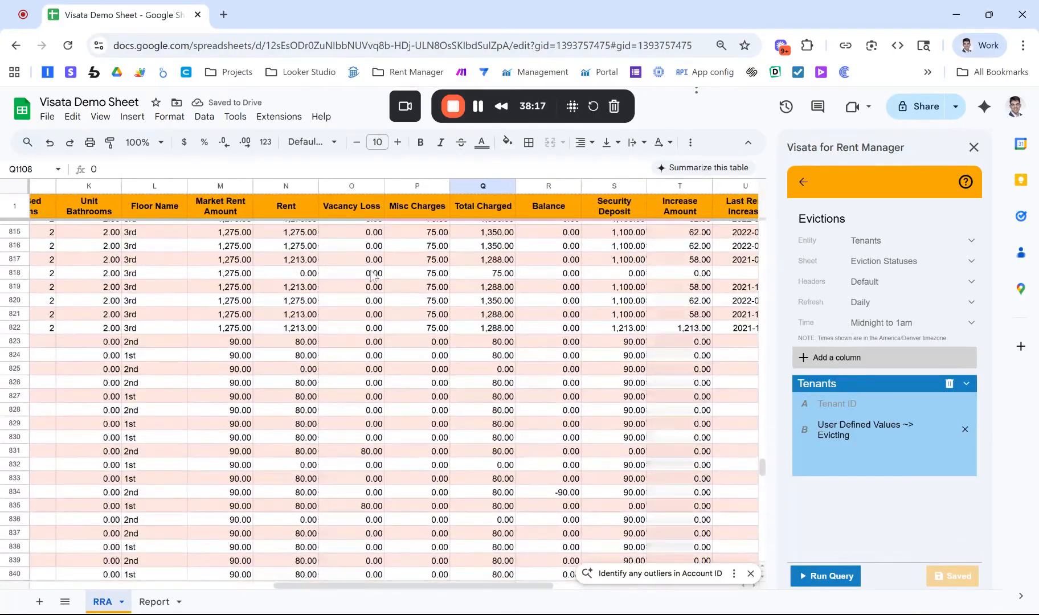
scroll(345, 258, left, 7)
scroll(346, 262, left, 3)
scroll(346, 262, up, 20)
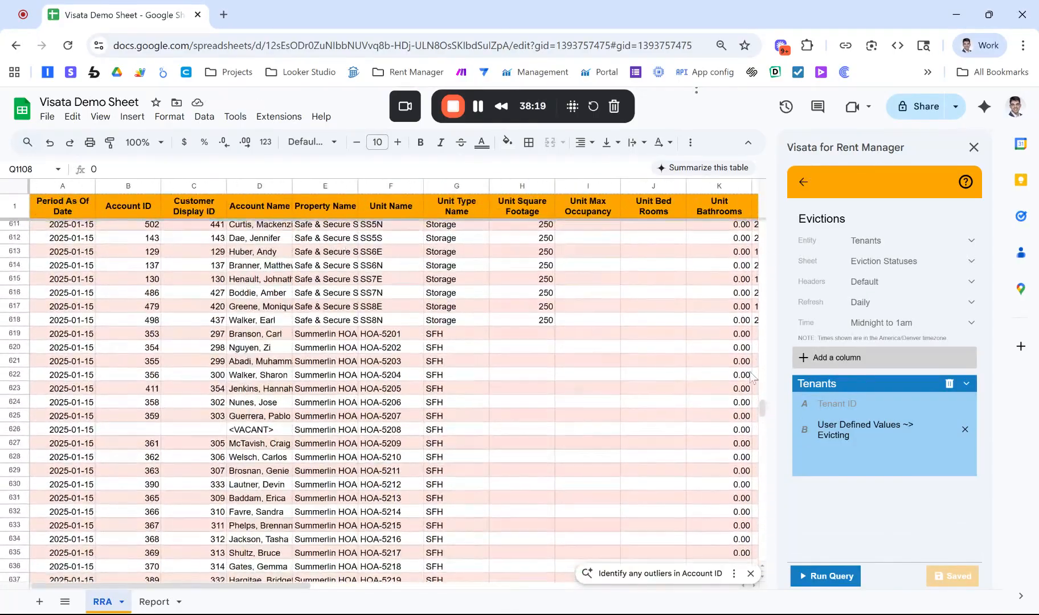
drag(763, 405, 759, 214)
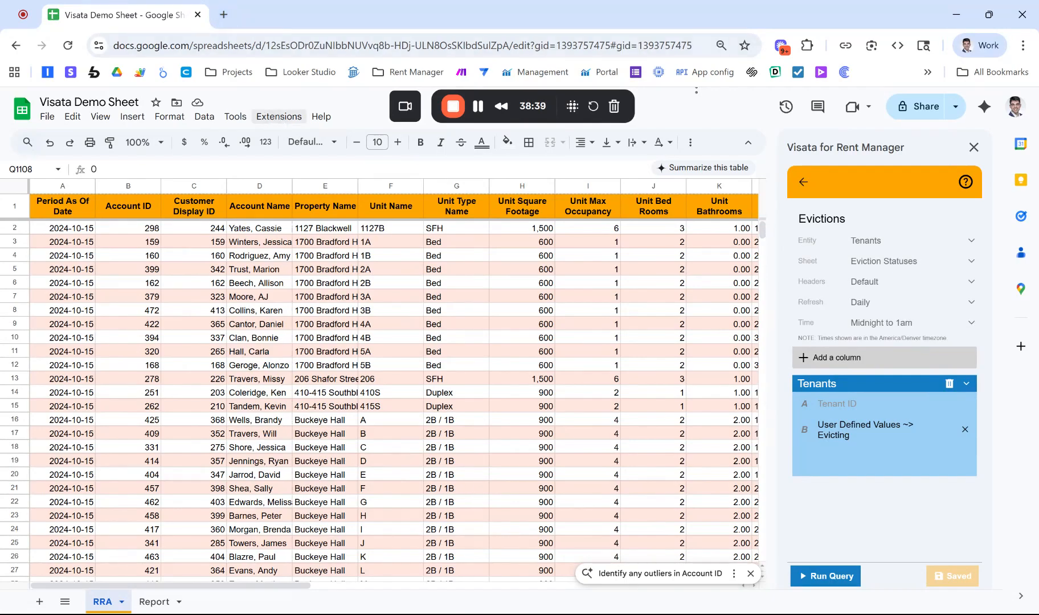
Step: Create a Looker Studio report from the RRA sheet, using the first row as headers and including hidden and filtered cells
click(278, 116)
mouse_move(343, 232)
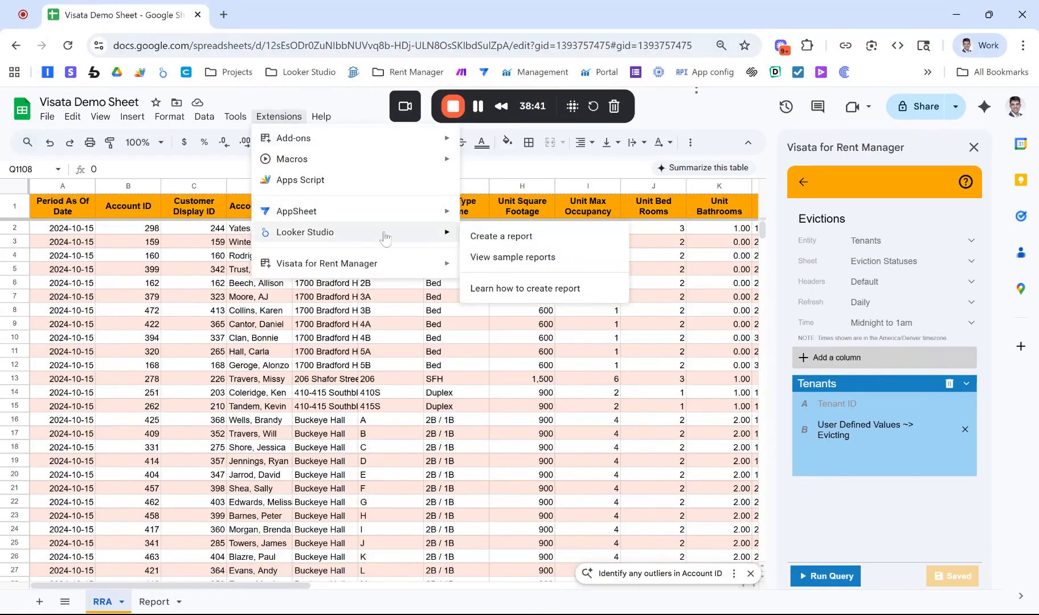
click(495, 236)
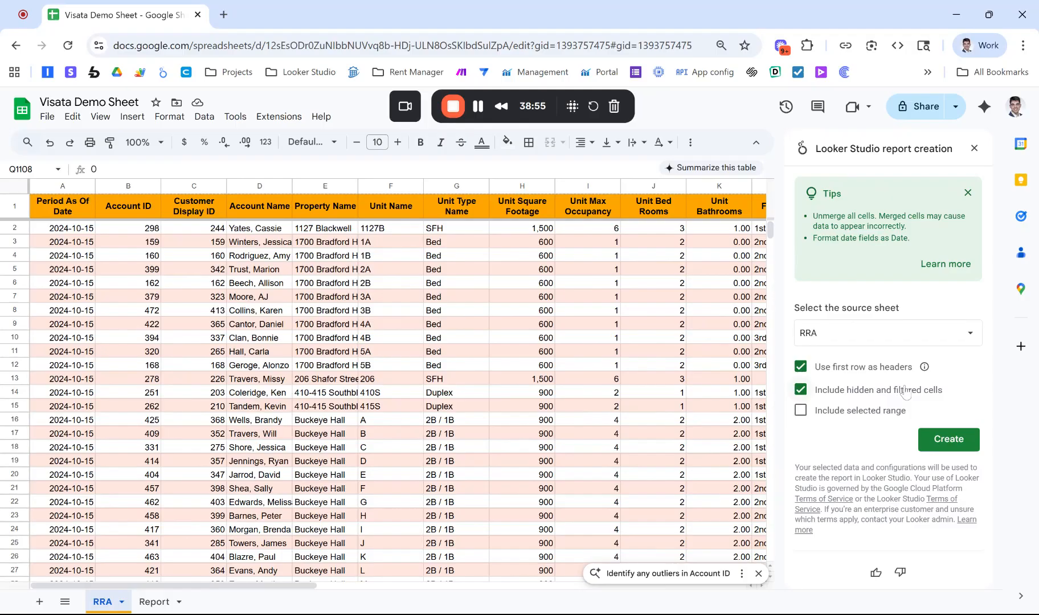
scroll(327, 296, down, 1)
scroll(328, 290, up, 1)
scroll(677, 309, right, 15)
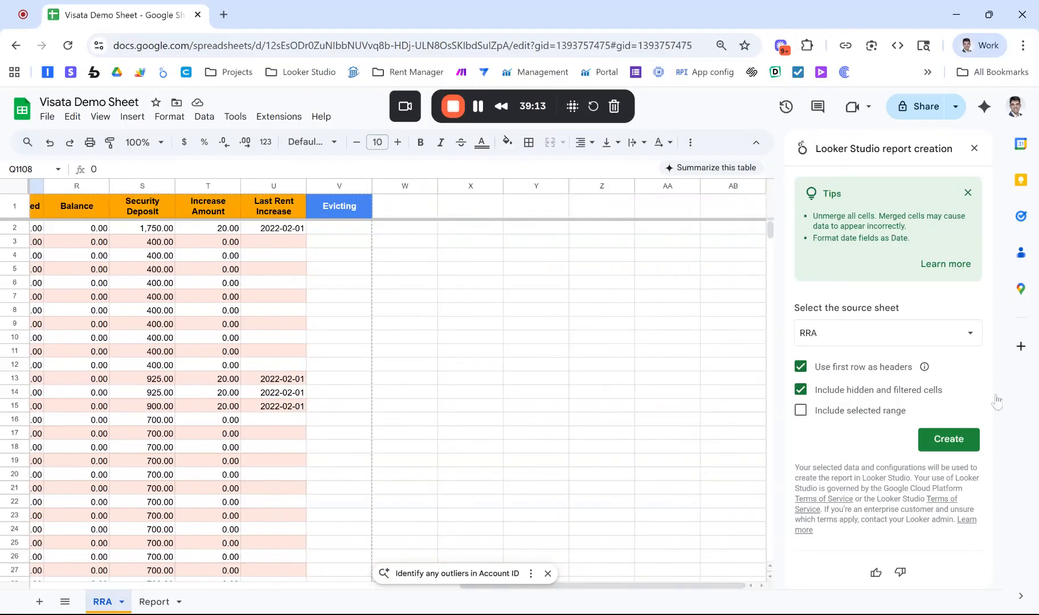
click(941, 439)
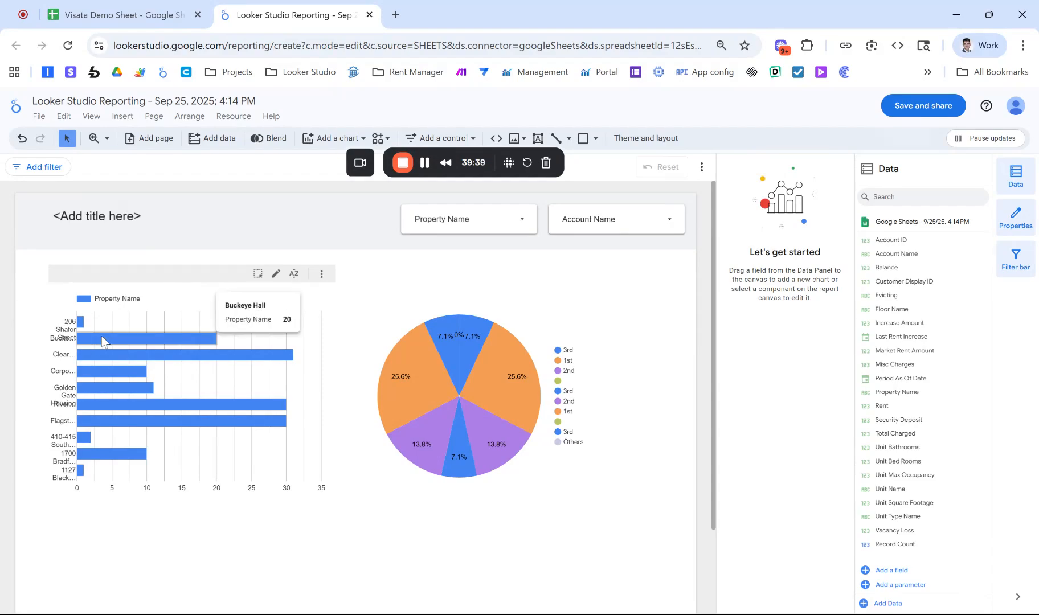
Step: Delete the automatically generated bar chart and pie chart from the Looker Studio report
click(76, 354)
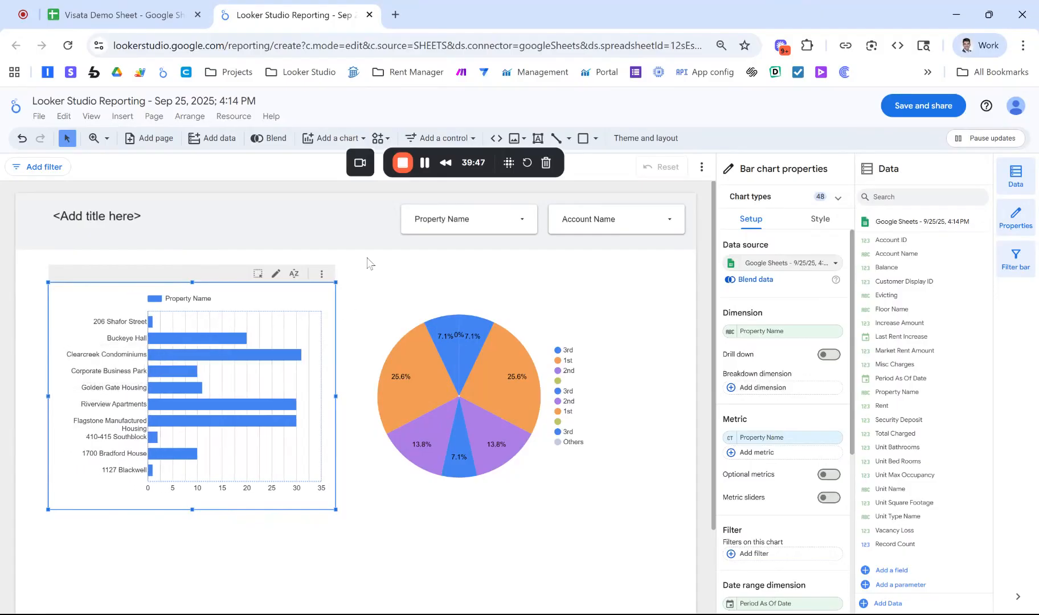
key(Delete)
click(429, 306)
key(Delete)
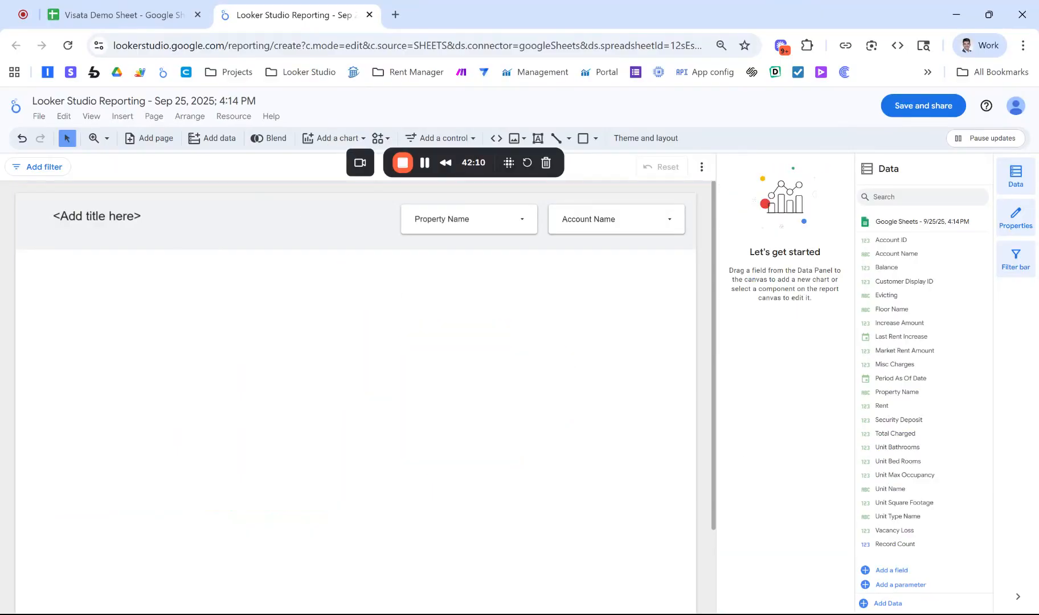
click(327, 143)
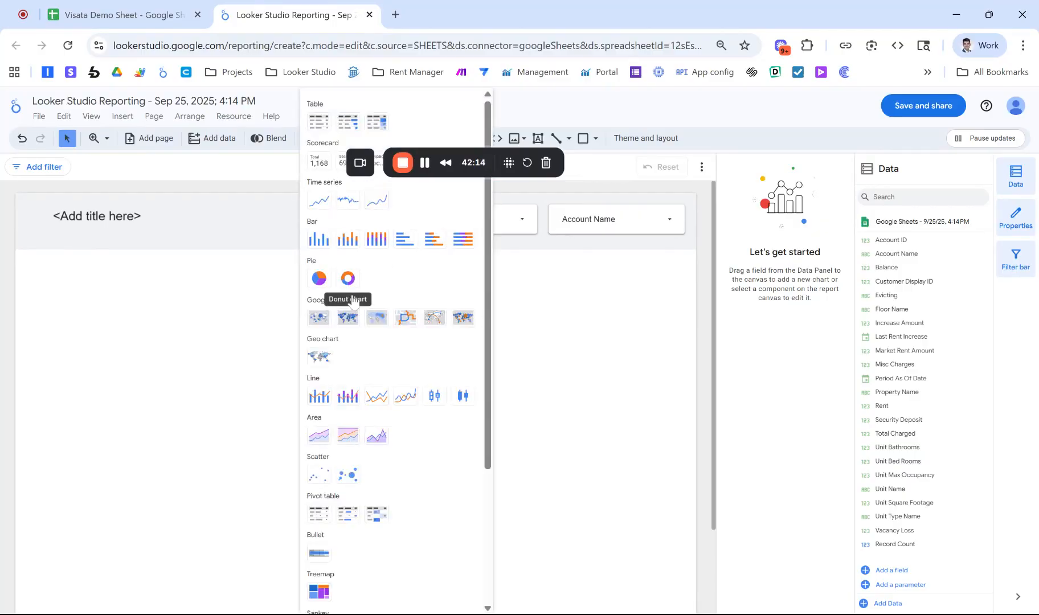
scroll(404, 300, down, 3)
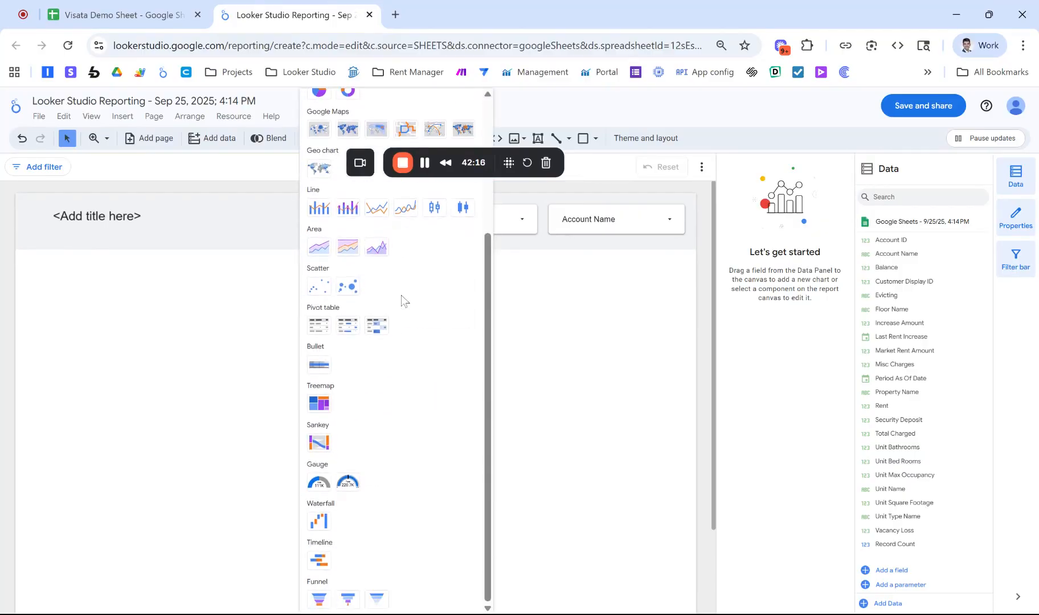
scroll(366, 411, up, 1)
scroll(366, 412, up, 3)
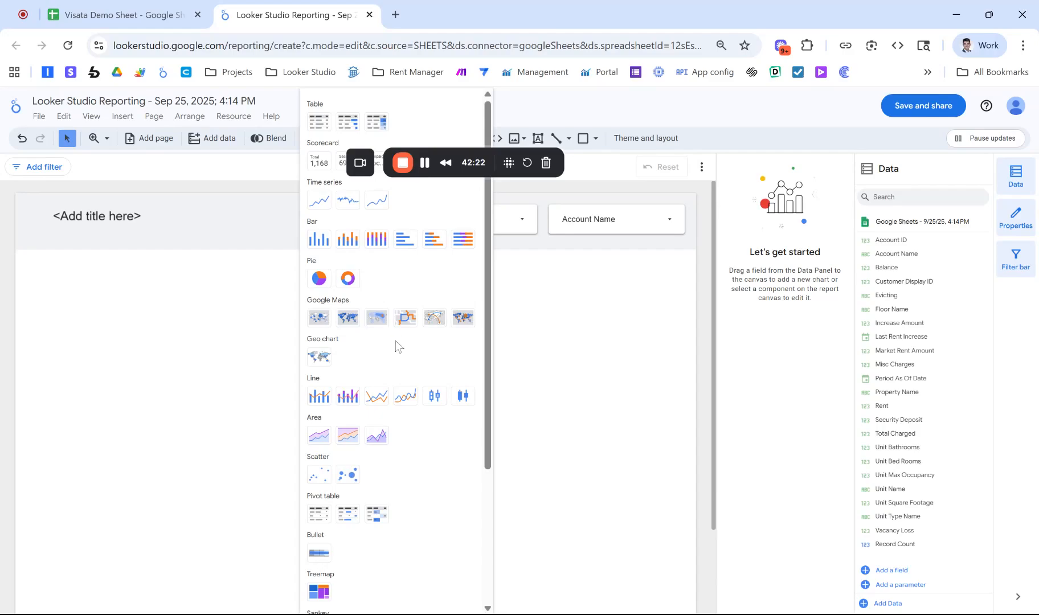
click(557, 319)
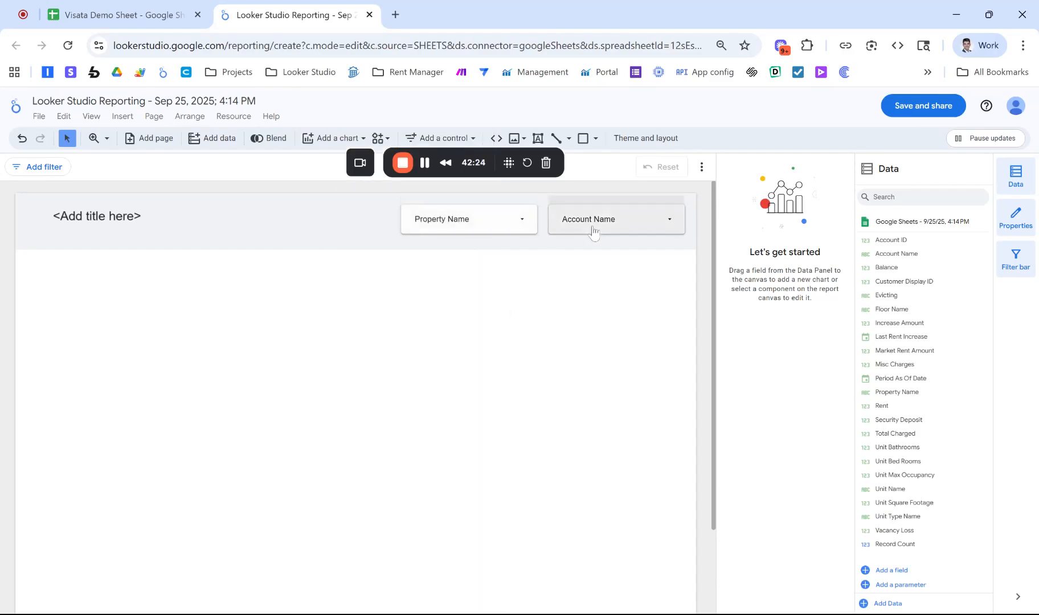